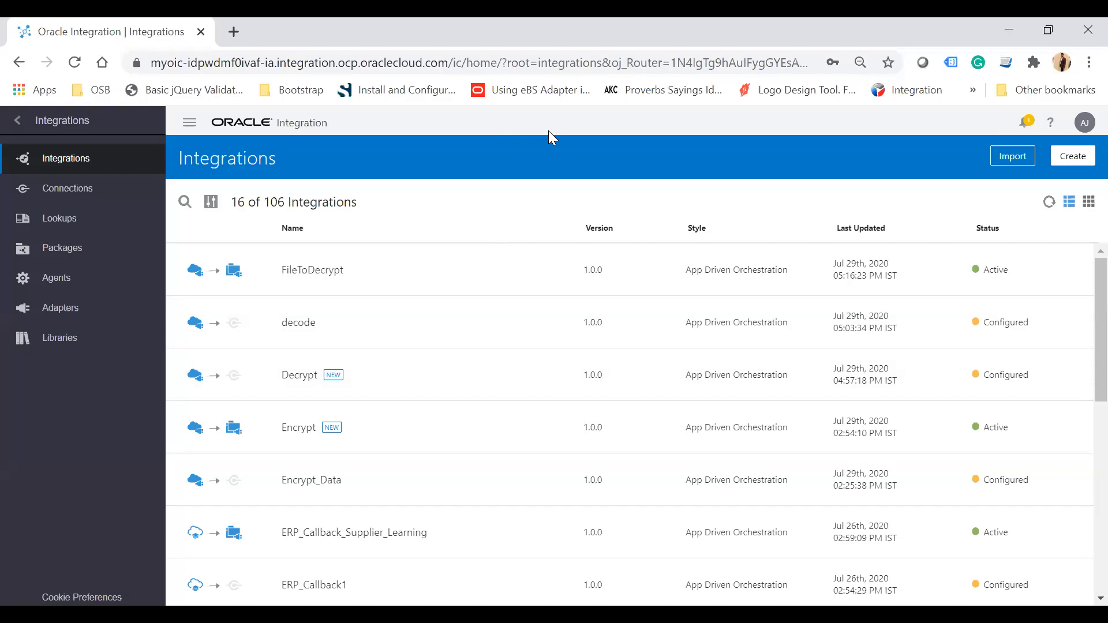
Open the Certificates page of the Oracle Integration settings.
{"action": "left_click", "coordinate": [15, 124]}
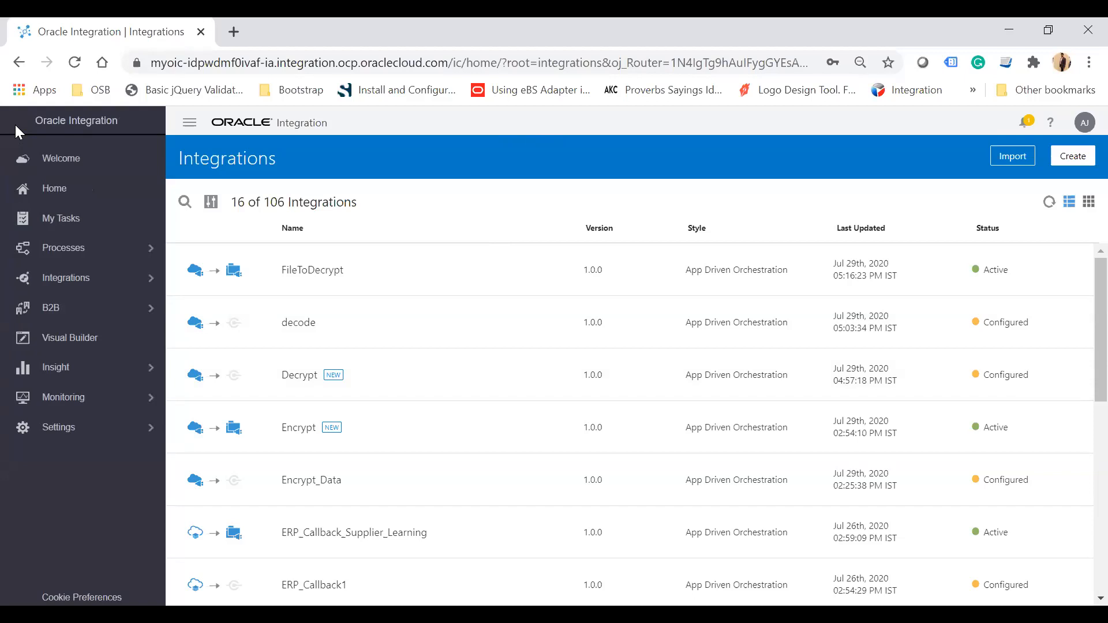
{"action": "left_click", "coordinate": [105, 426]}
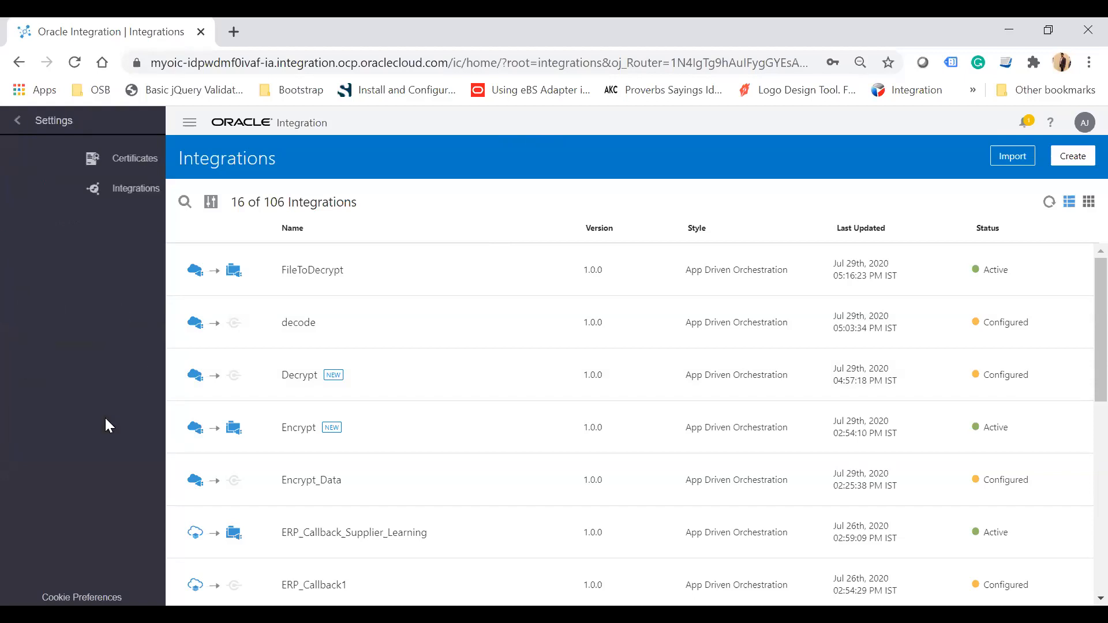
{"action": "left_click", "coordinate": [82, 158]}
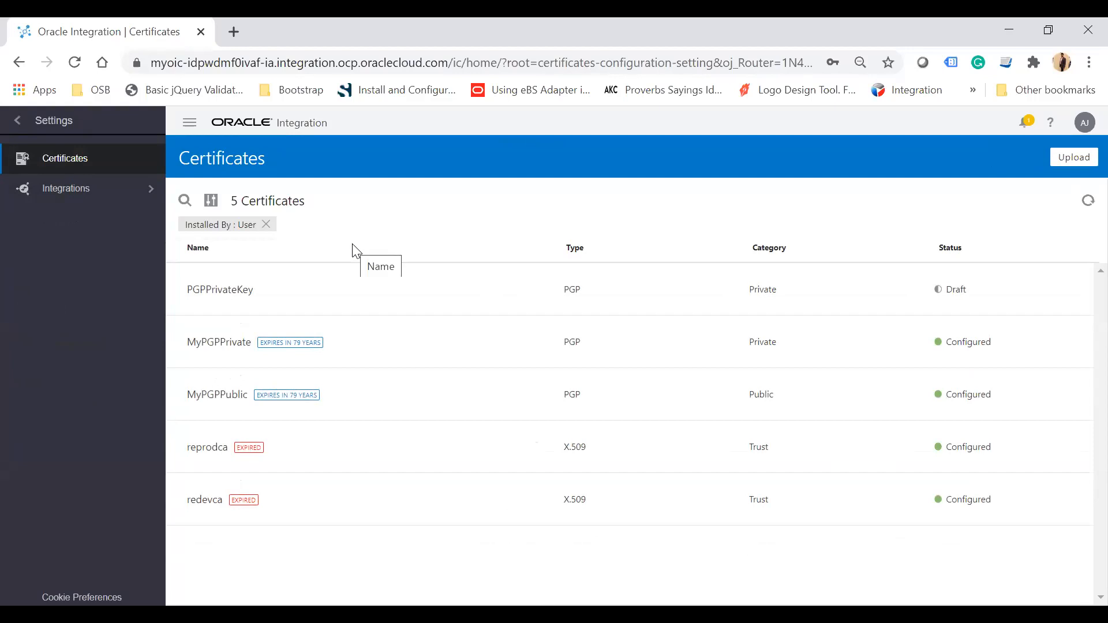
Begin a certificate upload with type PGP (Encryption & Decryption), category Public and the file 0xE23255BA-pub.asc from the Stage Encrypt_Decrypt folder.
{"action": "left_click", "coordinate": [1077, 161]}
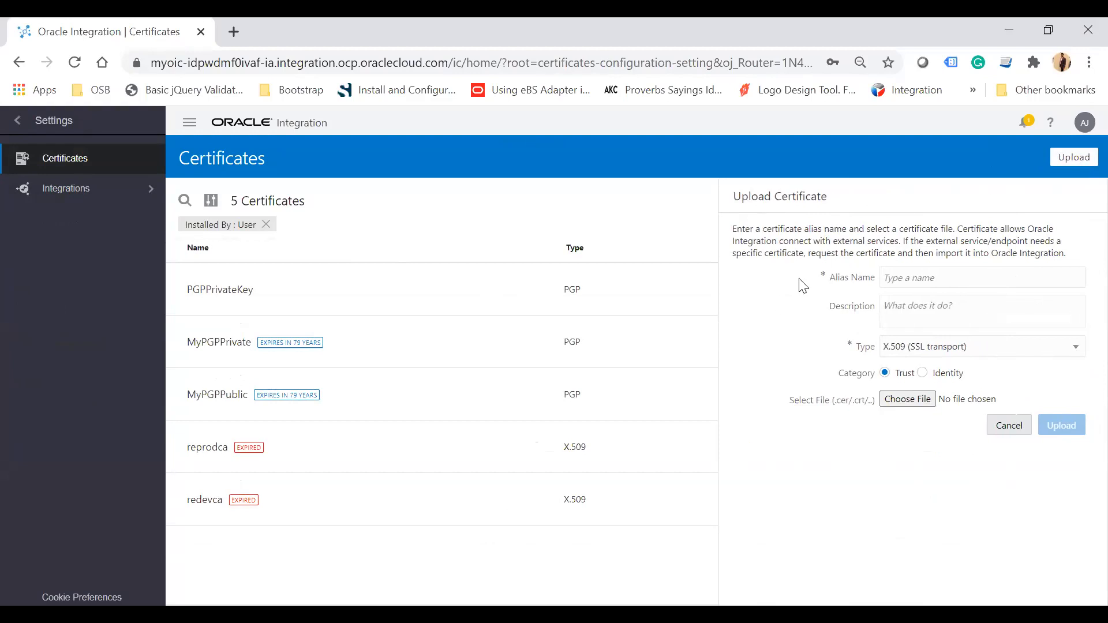
{"action": "left_click", "coordinate": [954, 352]}
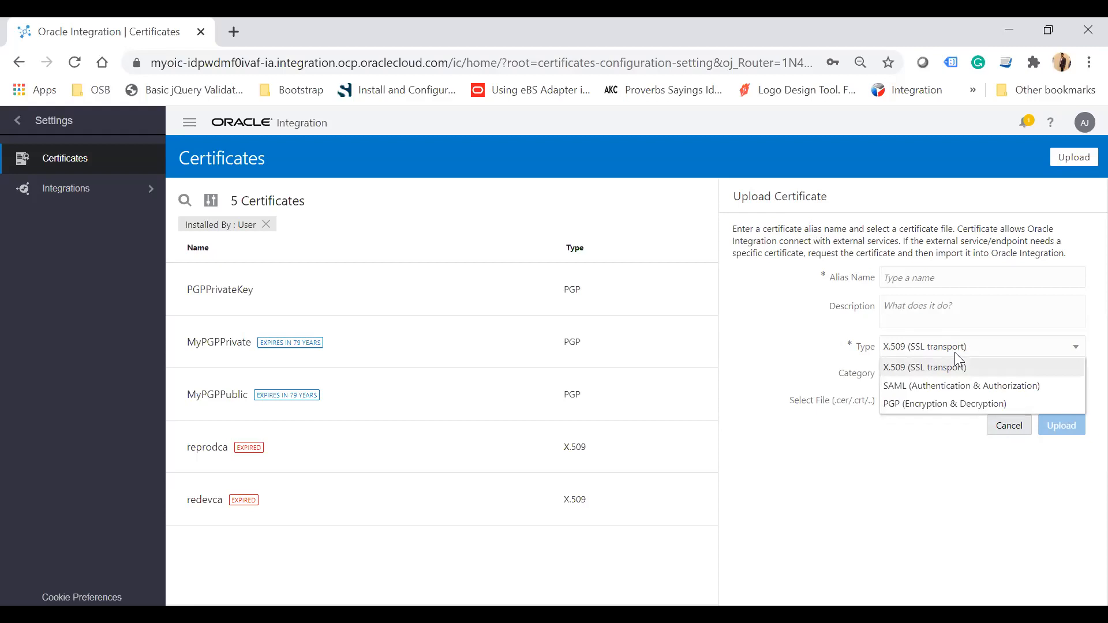
{"action": "left_click", "coordinate": [921, 405]}
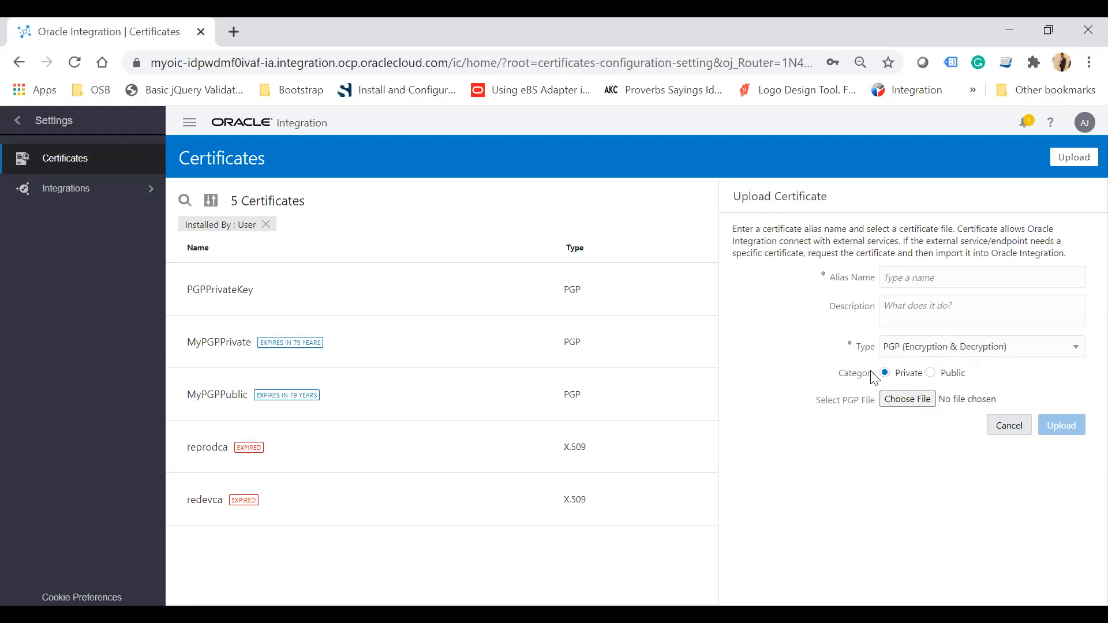
{"action": "left_click", "coordinate": [931, 374]}
{"action": "left_click", "coordinate": [922, 401]}
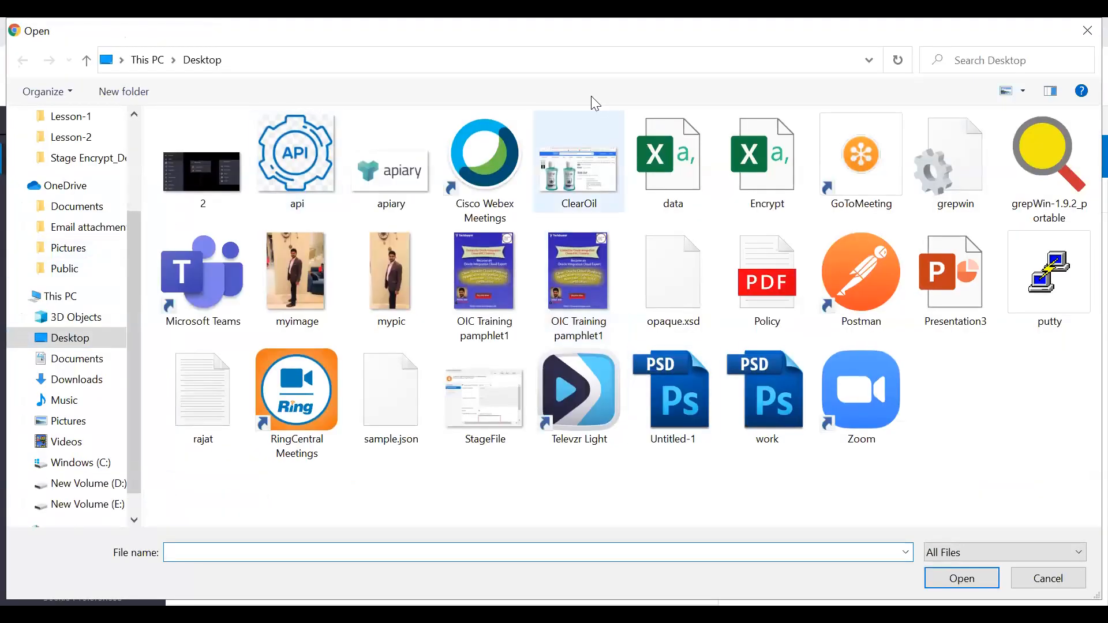
{"action": "scroll", "coordinate": [89, 323], "scroll_direction": "up", "scroll_amount": 3}
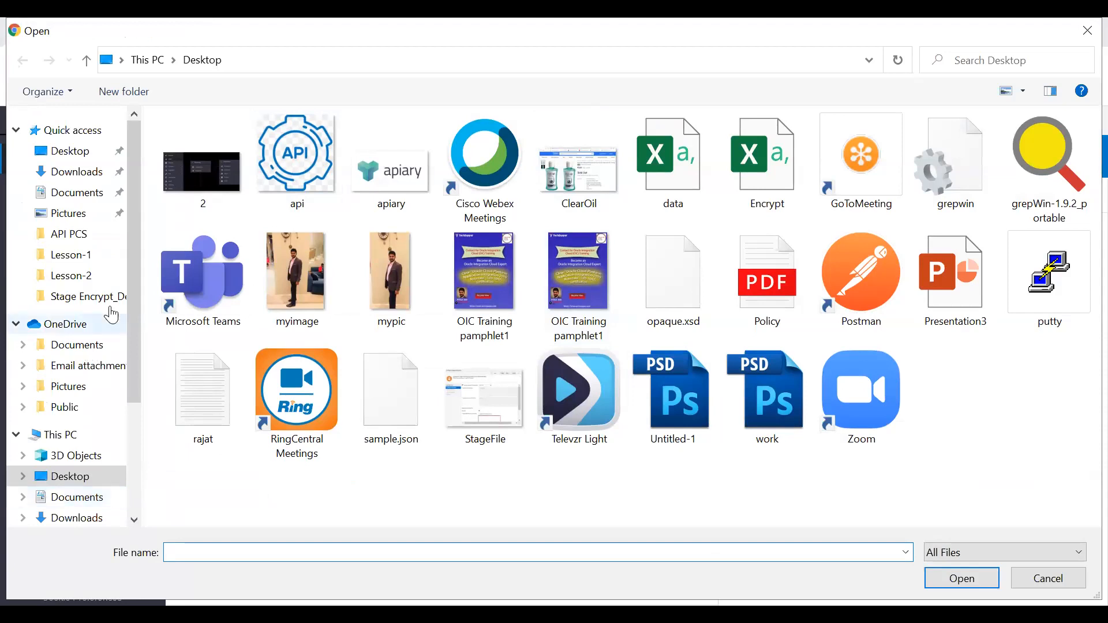
{"action": "left_click", "coordinate": [88, 297]}
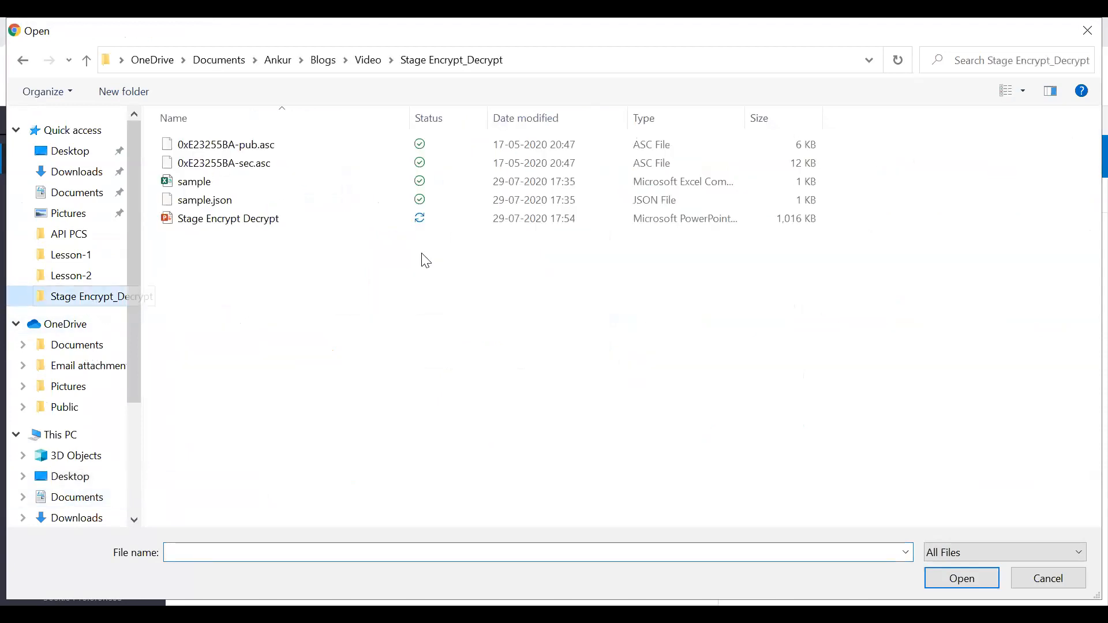
{"action": "left_click", "coordinate": [276, 148]}
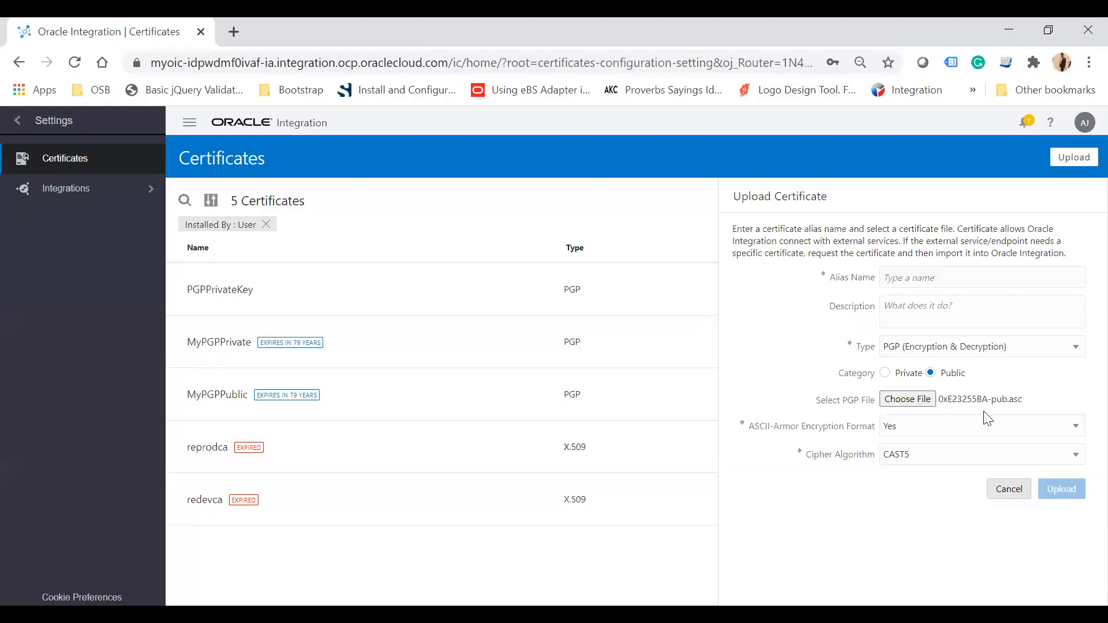
Give the public certificate the alias LearningPGPPublic, choose its cipher algorithm and upload it.
{"action": "left_click", "coordinate": [909, 278]}
{"action": "type", "text": "Lea"}
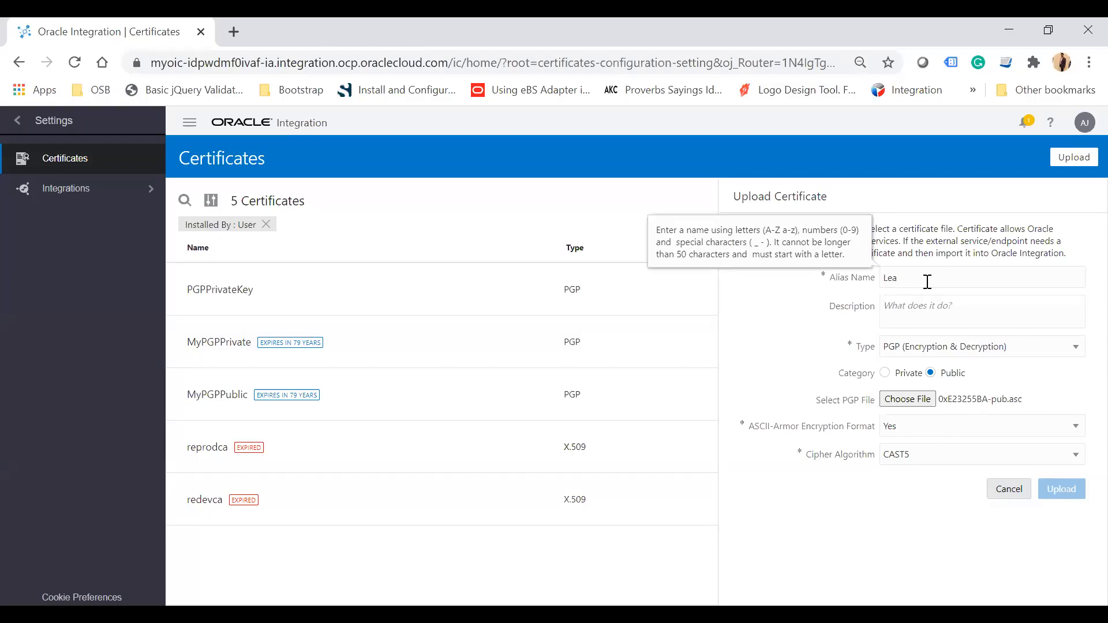
{"action": "type", "text": "rnrningPGPPublic"}
{"action": "left_click", "coordinate": [942, 323]}
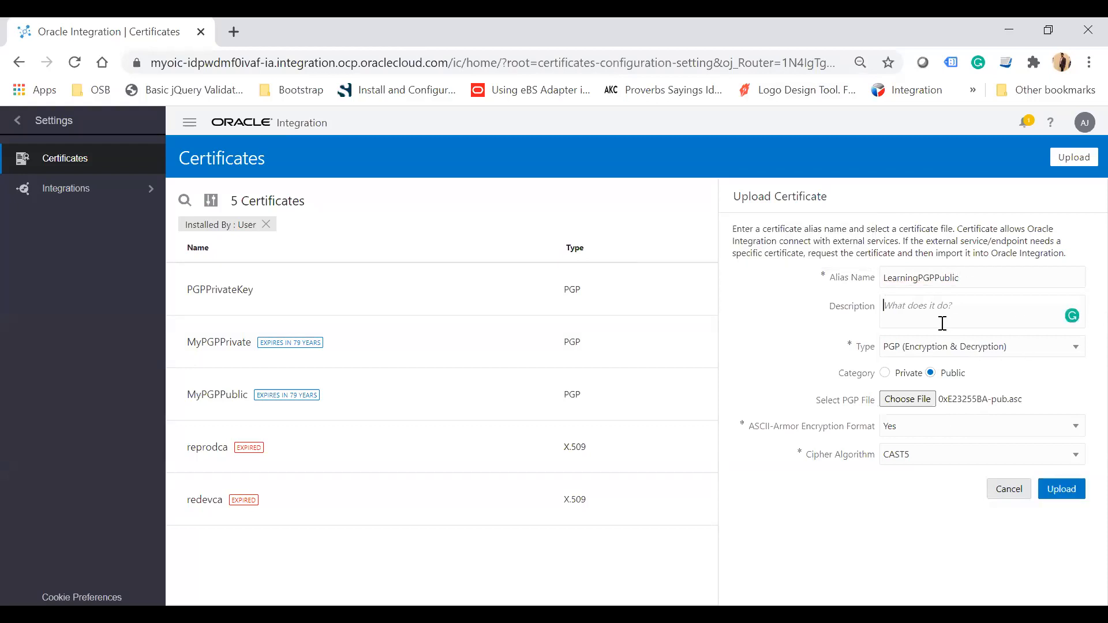
{"action": "left_click", "coordinate": [926, 433]}
{"action": "left_click", "coordinate": [926, 433]}
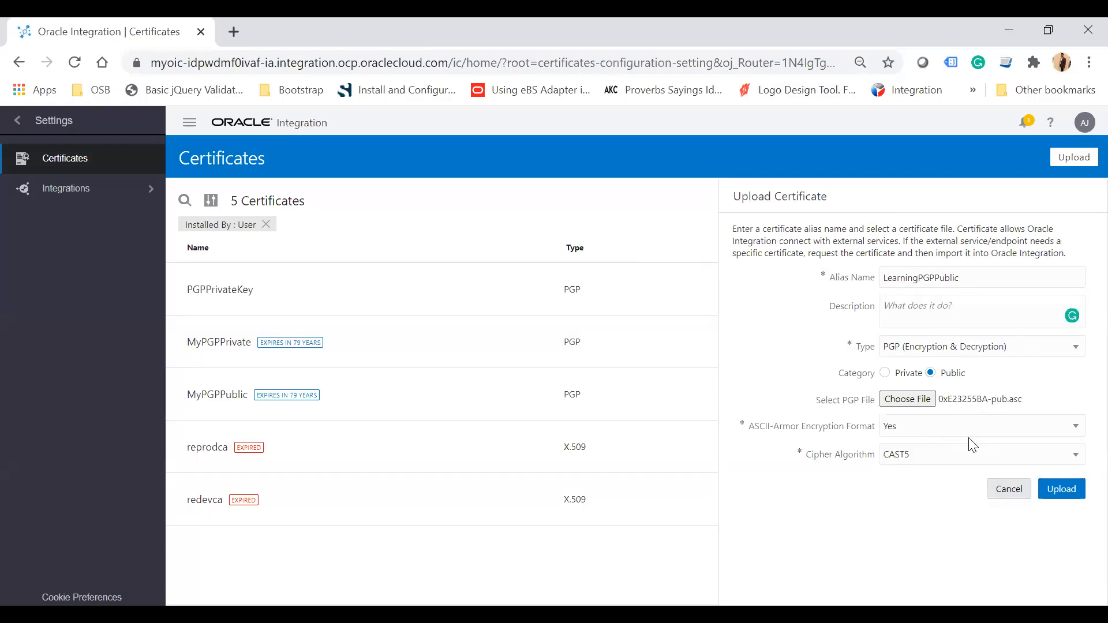
{"action": "left_click", "coordinate": [935, 462]}
{"action": "left_click", "coordinate": [907, 549]}
{"action": "left_click", "coordinate": [1061, 490]}
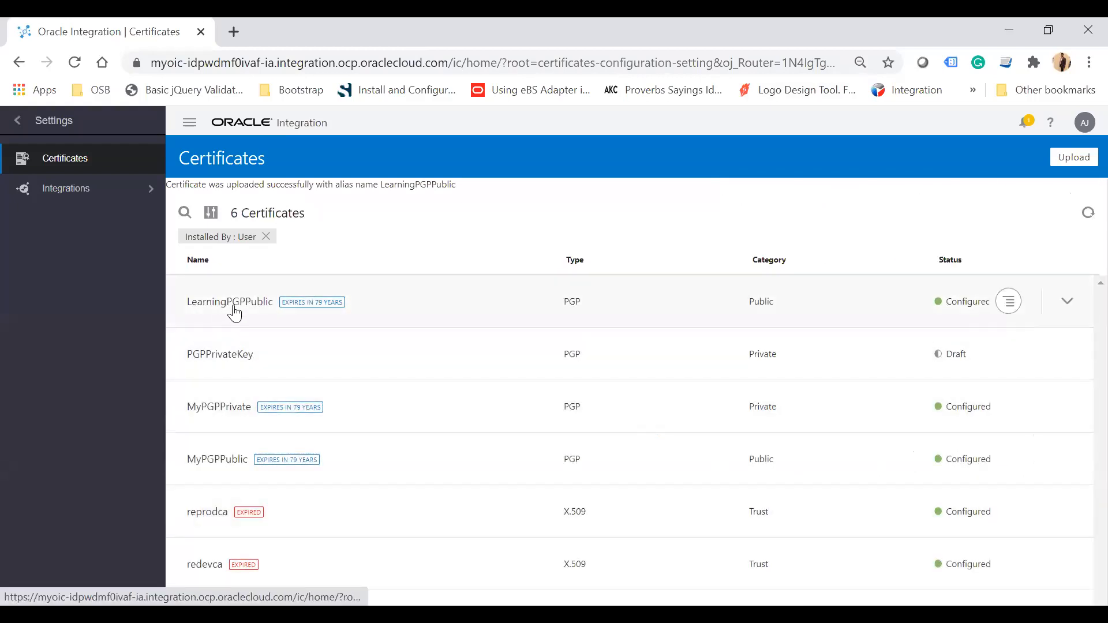
Start another certificate upload with type PGP (Encryption & Decryption), category Private and the file 0xE23255BA-sec.asc.
{"action": "left_click", "coordinate": [1075, 161]}
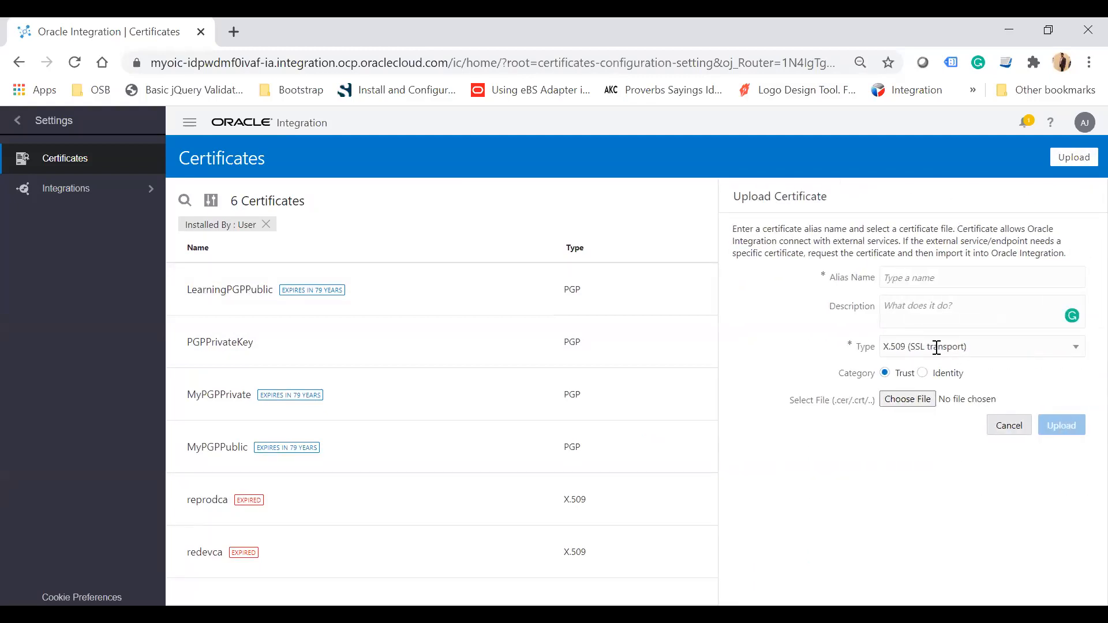
{"action": "left_click", "coordinate": [936, 346]}
{"action": "left_click", "coordinate": [909, 403]}
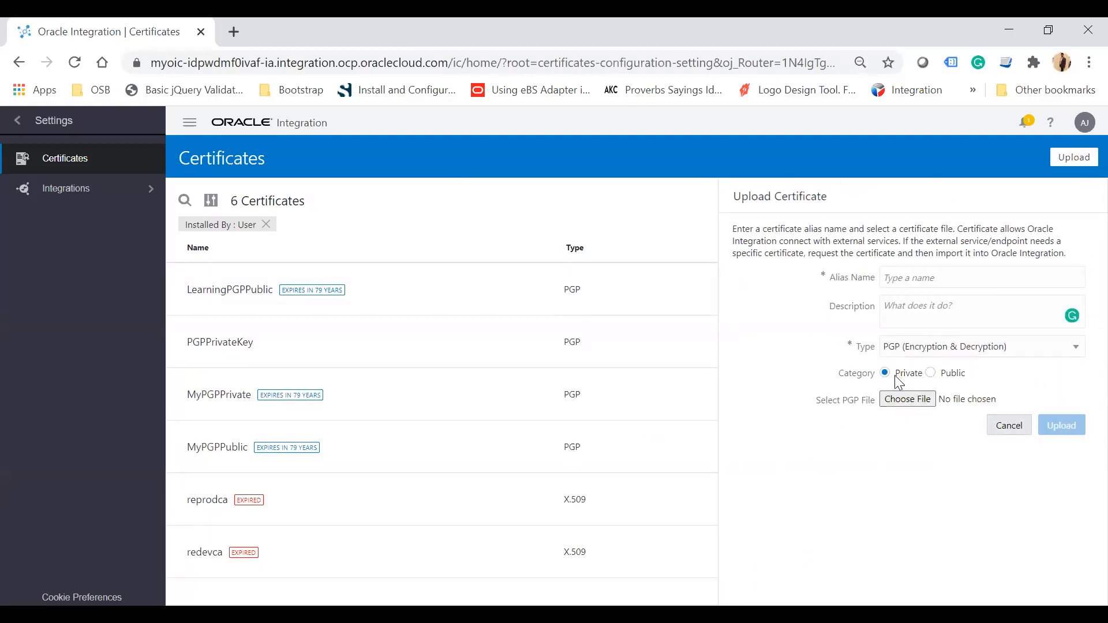
{"action": "left_click", "coordinate": [914, 405]}
{"action": "double_click", "coordinate": [246, 168]}
Enter the PGP private key password and try to upload the certificate under the alias LeaningPGPPrviate.
{"action": "left_click", "coordinate": [961, 426]}
{"action": "type", "text": "*****"}
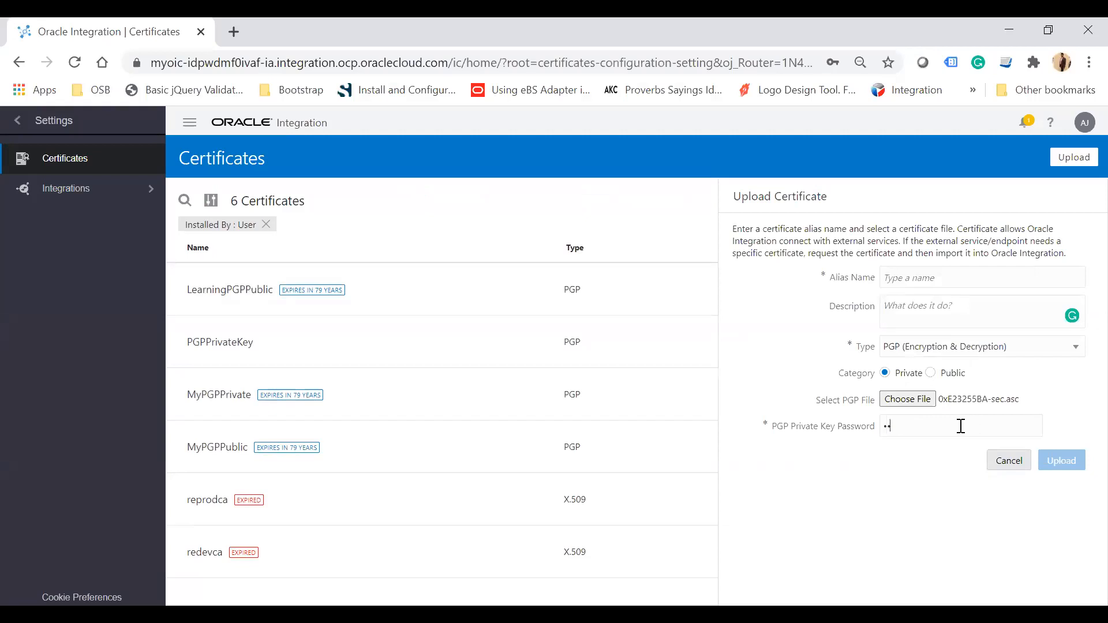
{"action": "type", "text": "*******"}
{"action": "left_click", "coordinate": [950, 277]}
{"action": "type", "text": "Learmin"}
{"action": "key", "text": "BackSpace"}
{"action": "key", "text": "BackSpace"}
{"action": "key", "text": "BackSpace"}
{"action": "key", "text": "BackSpace"}
{"action": "type", "text": "ningPGPPrviate"}
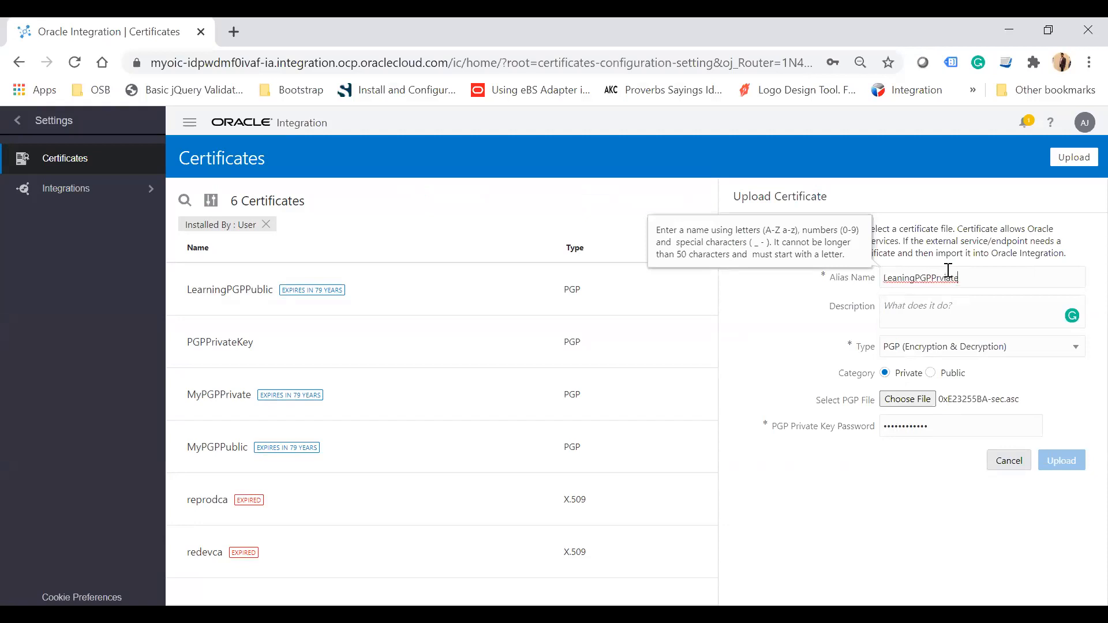
{"action": "left_click", "coordinate": [1061, 460]}
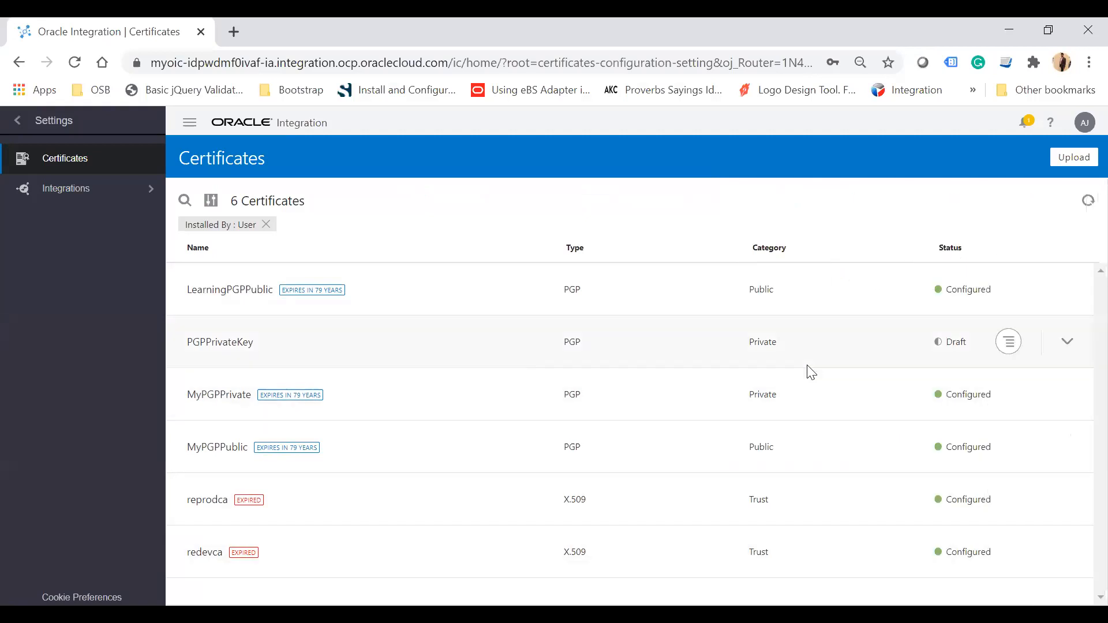
Begin a new PGP (Encryption & Decryption) certificate upload in the Private category with the file 0xE23255BA-sec.asc.
{"action": "left_click", "coordinate": [1078, 159]}
{"action": "left_click", "coordinate": [948, 345]}
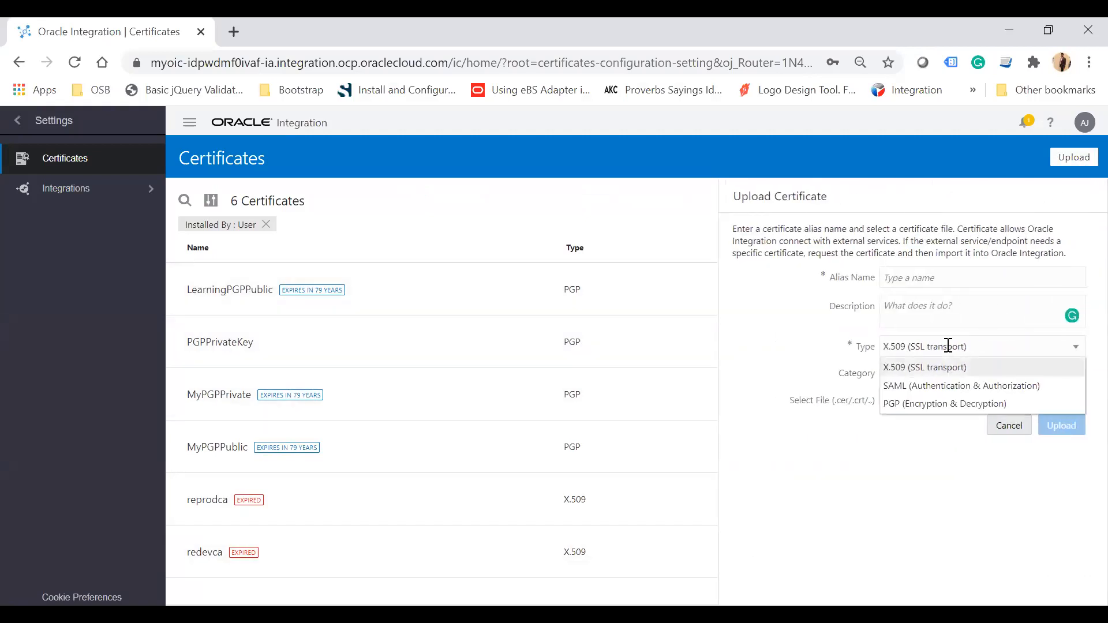
{"action": "left_click", "coordinate": [917, 404]}
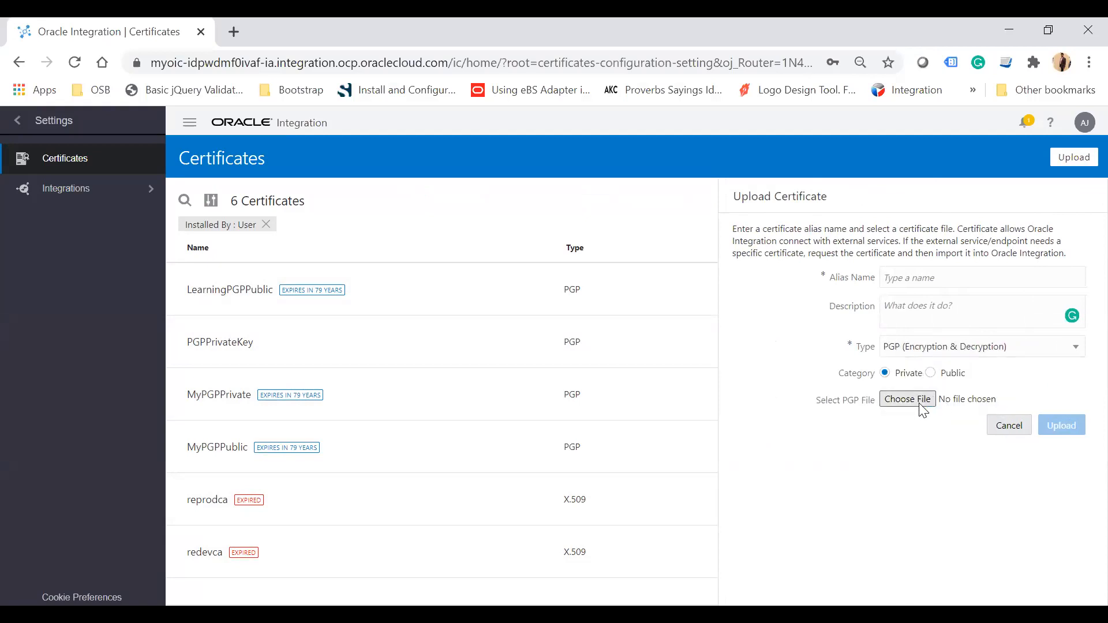
{"action": "left_click", "coordinate": [921, 406]}
{"action": "left_click", "coordinate": [222, 162]}
{"action": "double_click", "coordinate": [223, 162]}
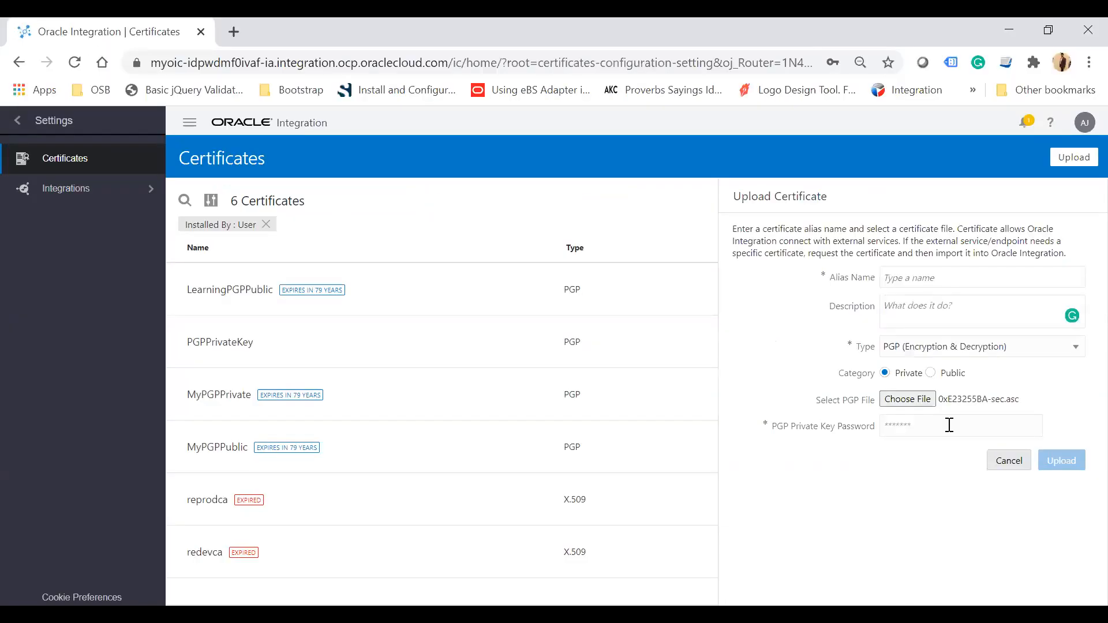
Enter the PGP private key password, set the alias to LearningPGPPrivate and upload the certificate.
{"action": "left_click", "coordinate": [949, 425]}
{"action": "type", "text": "•••••••••••"}
{"action": "left_click", "coordinate": [934, 276]}
{"action": "type", "text": "Learning"}
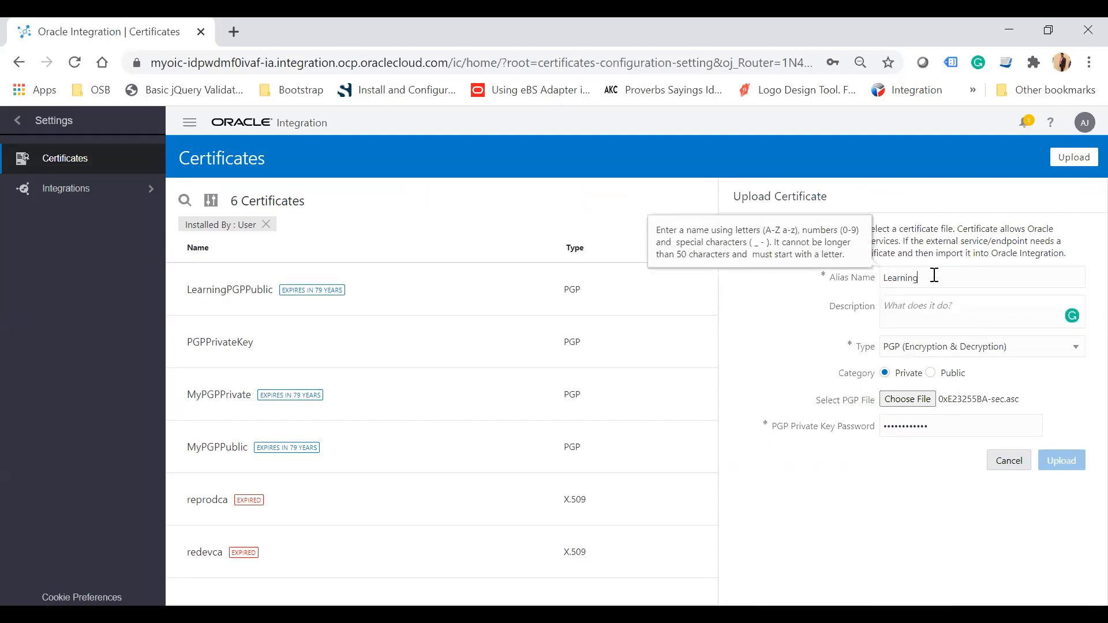
{"action": "type", "text": "PGPPrivate"}
{"action": "triple_click", "coordinate": [1069, 400]}
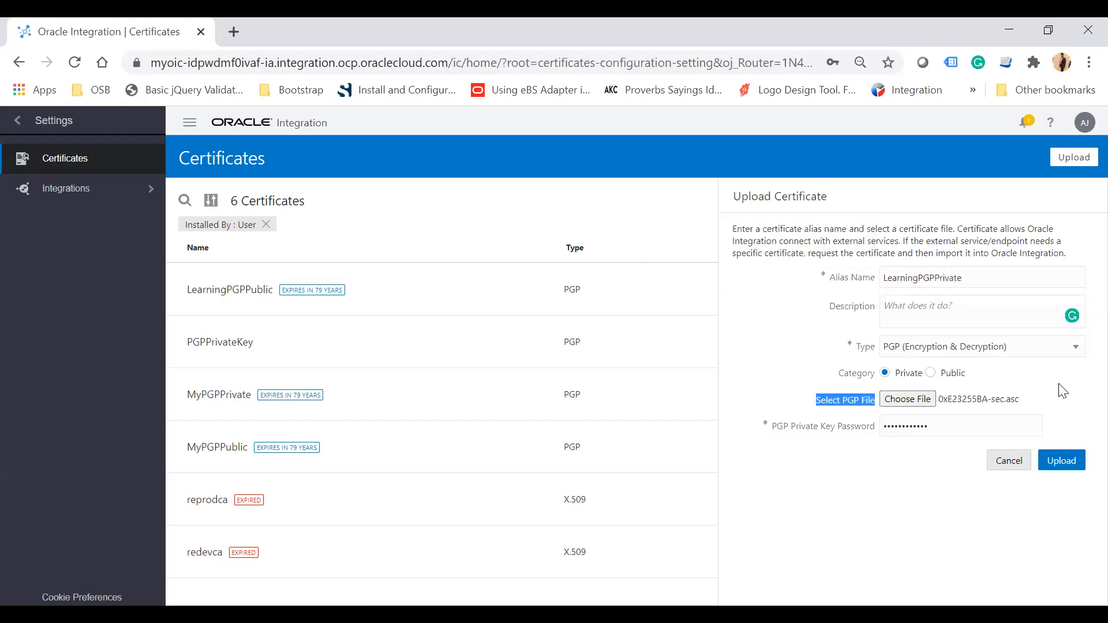
{"action": "left_click", "coordinate": [1065, 461]}
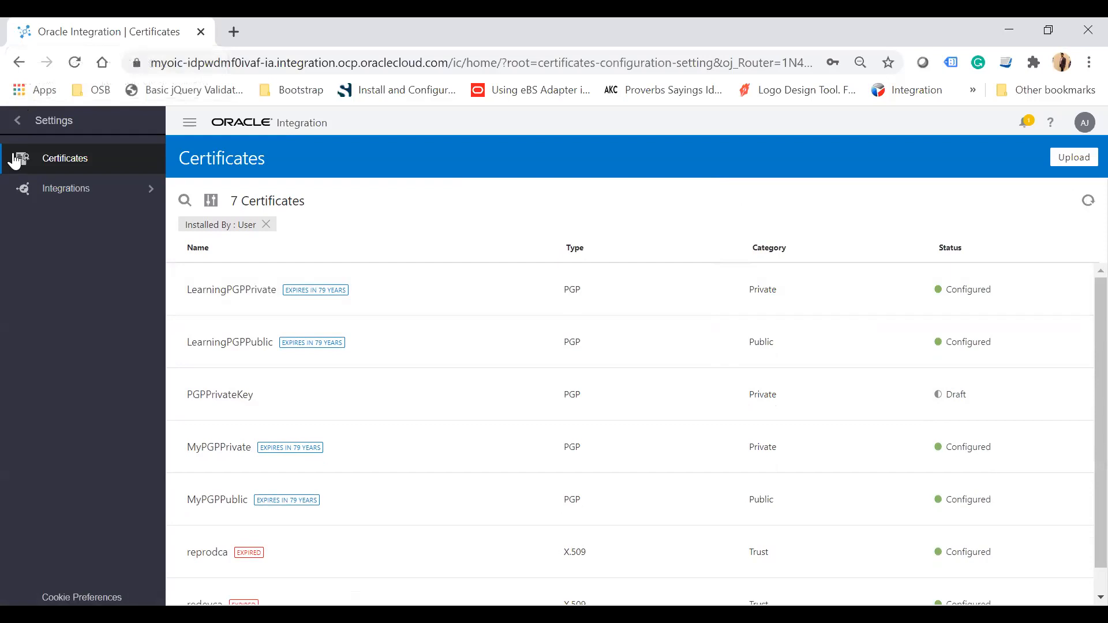
Go to the integrations list and start a new integration in the App Driven Orchestration style.
{"action": "left_click", "coordinate": [19, 124]}
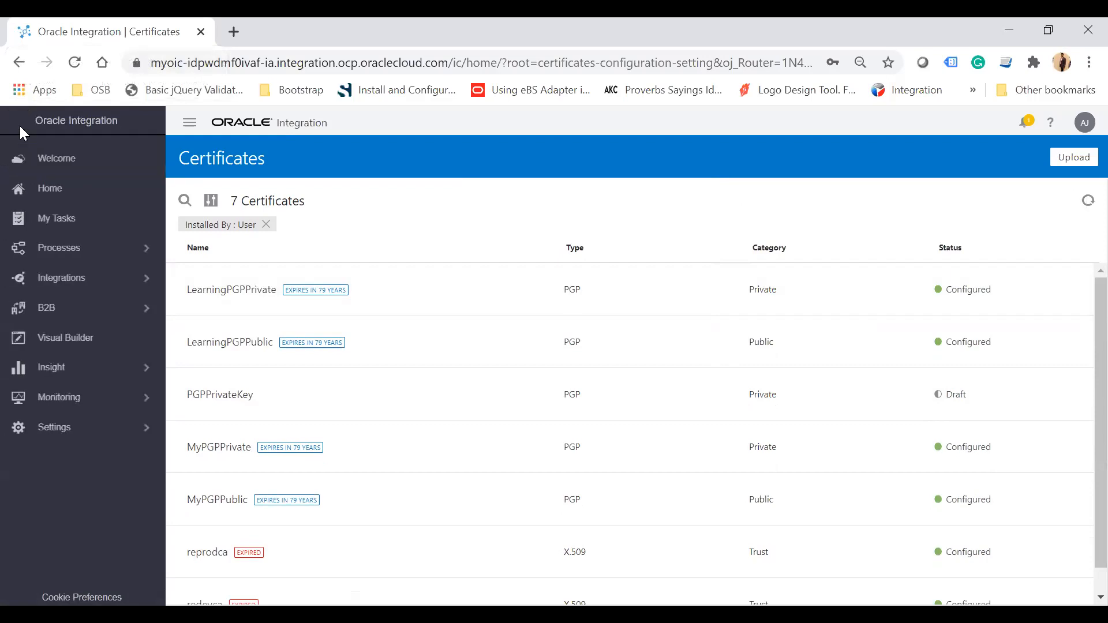
{"action": "left_click", "coordinate": [91, 282]}
{"action": "left_click", "coordinate": [75, 164]}
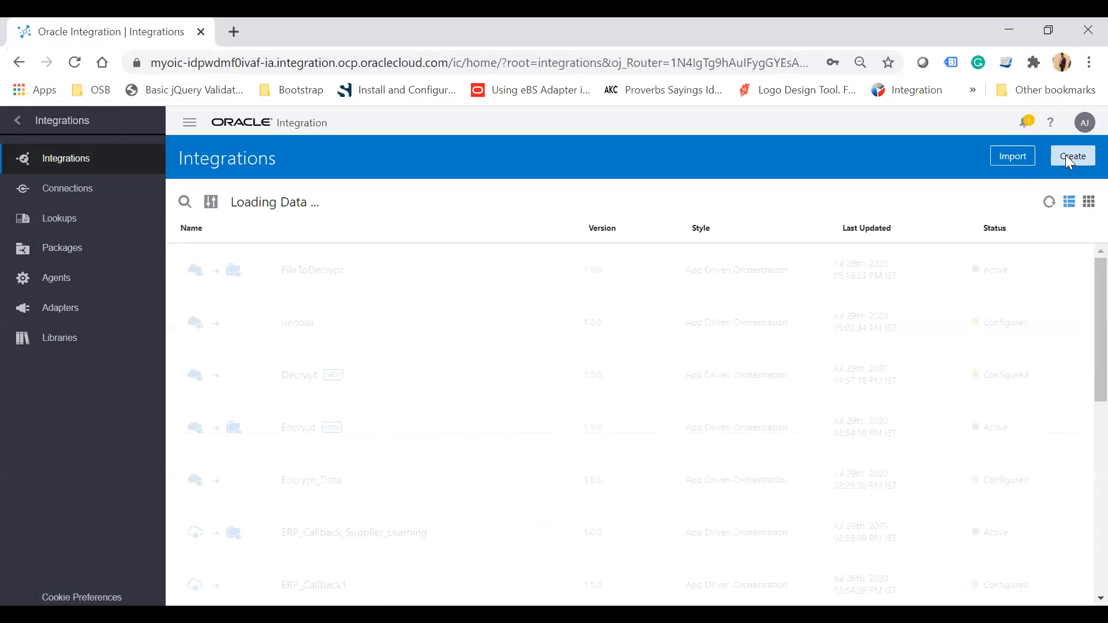
{"action": "left_click", "coordinate": [1066, 156]}
{"action": "left_click", "coordinate": [369, 262]}
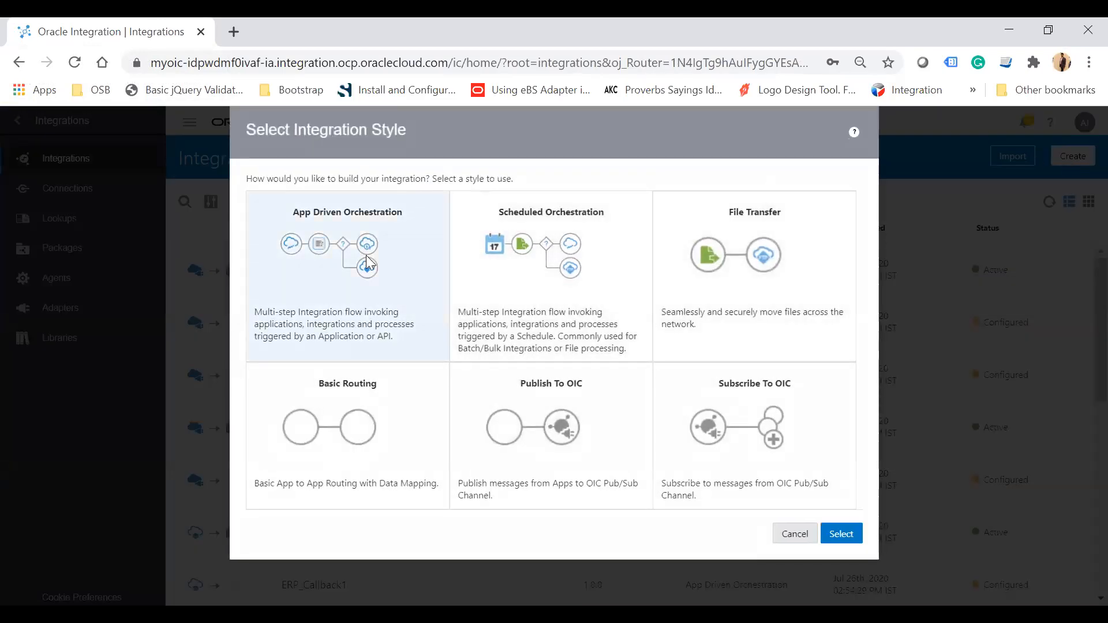
{"action": "left_click", "coordinate": [841, 532]}
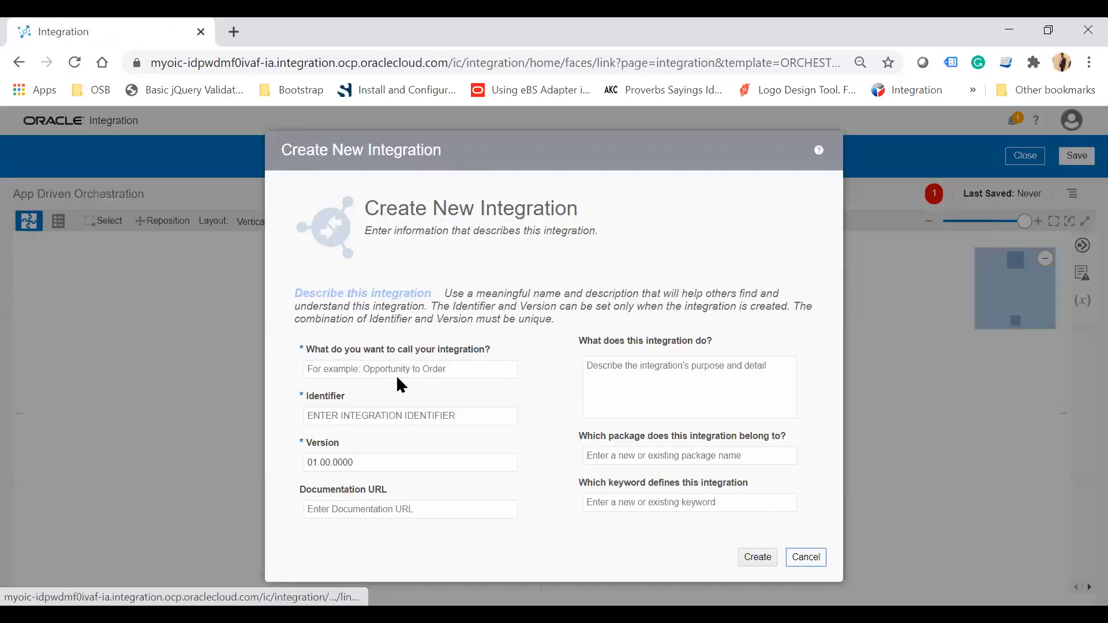
Name the new integration Learning_PGP_Encrypt_Stage and create it.
{"action": "left_click", "coordinate": [387, 372]}
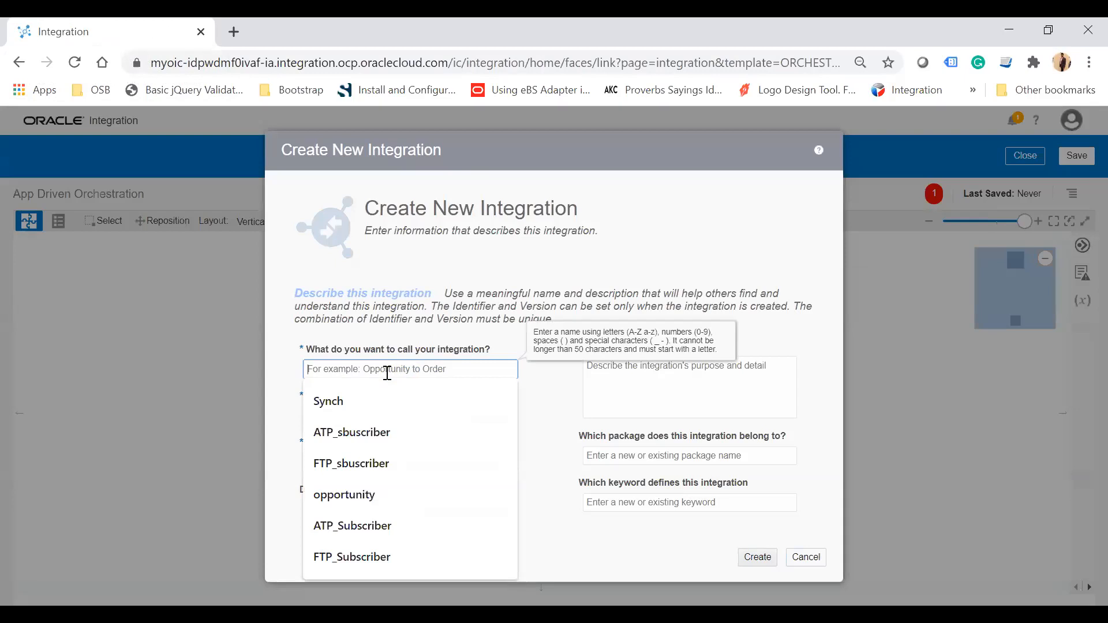
{"action": "type", "text": "Vi"}
{"action": "key", "text": "BackSpace"}
{"action": "key", "text": "BackSpace"}
{"action": "type", "text": "Learning_PGP_Encrypt"}
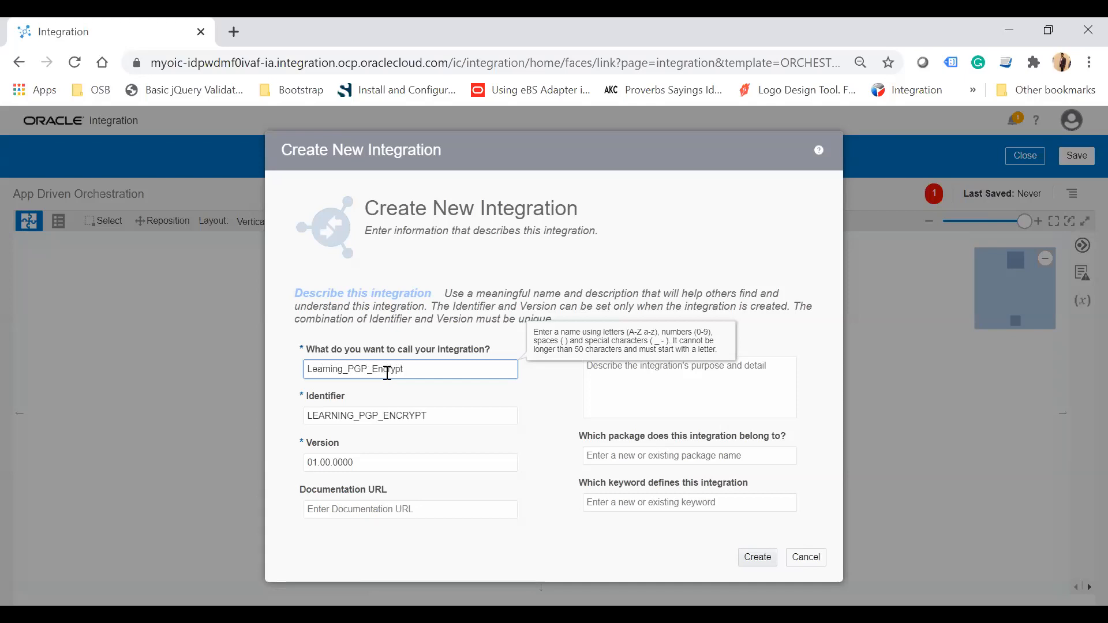
{"action": "type", "text": "_Stage"}
{"action": "left_click", "coordinate": [770, 565]}
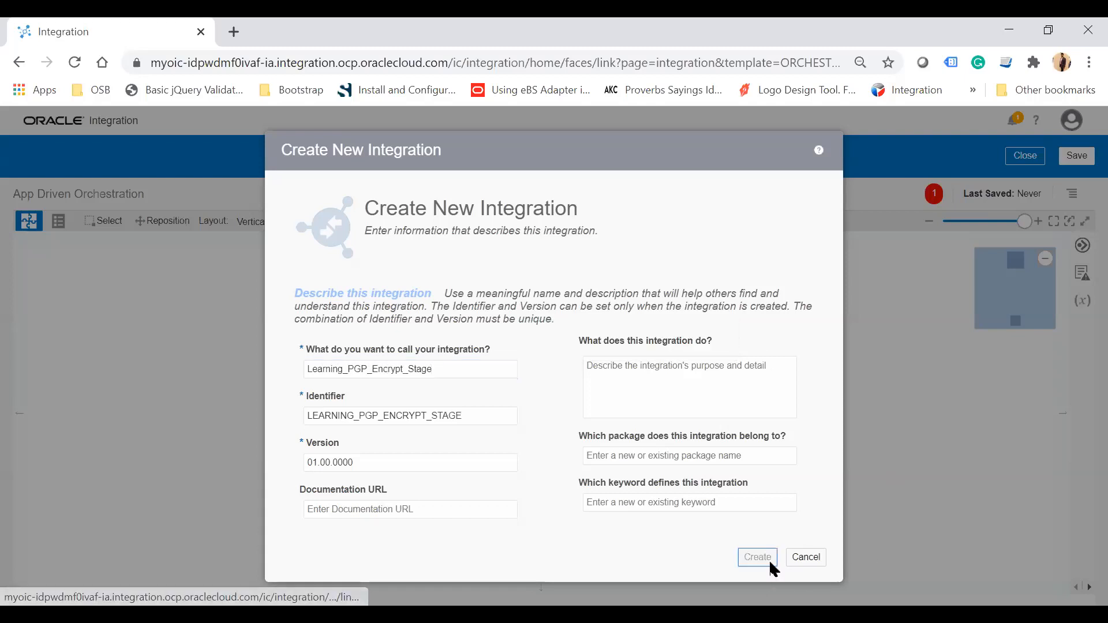
Add the REST_conn7 connection as the trigger at the start of the integration flow.
{"action": "left_click", "coordinate": [540, 332]}
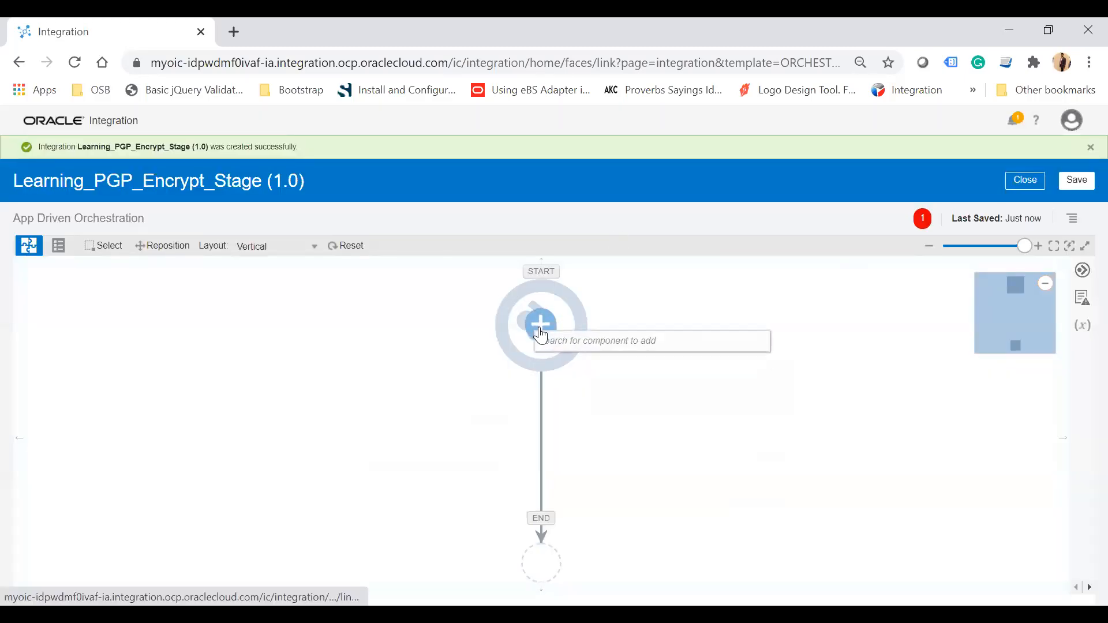
{"action": "left_click", "coordinate": [608, 341]}
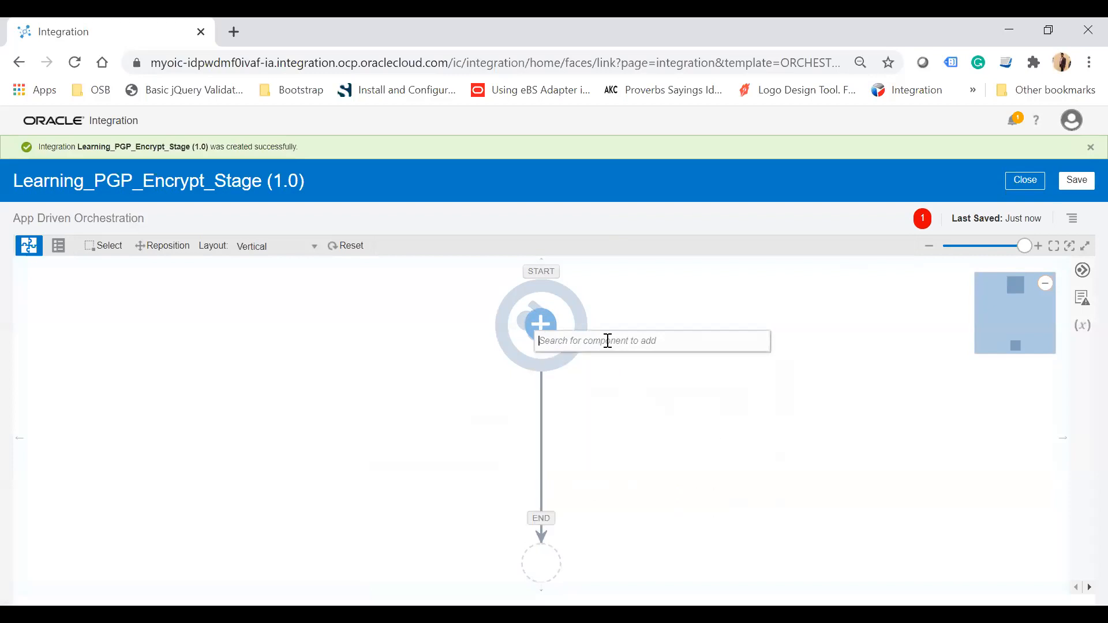
{"action": "type", "text": "rest"}
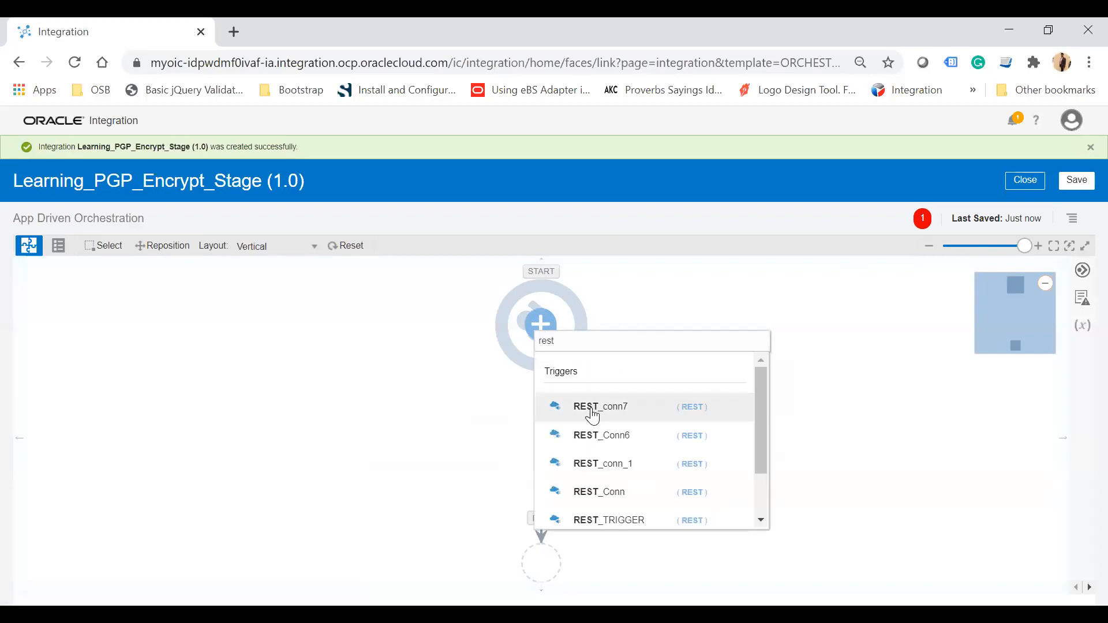
{"action": "left_click", "coordinate": [590, 409]}
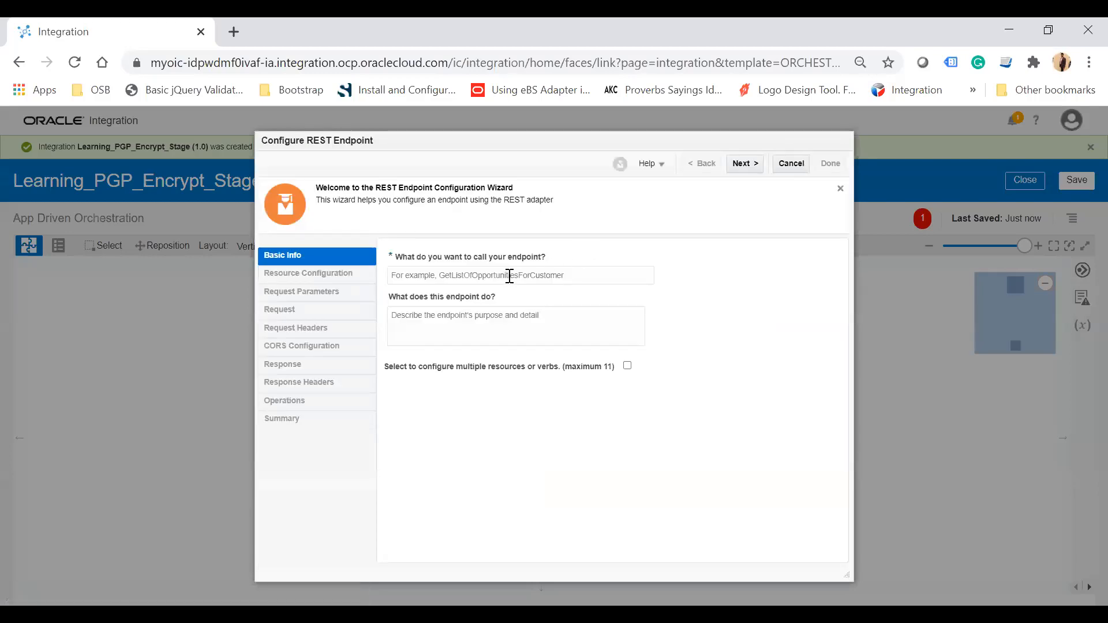
Name the REST endpoint EncyptTheData and continue to the resource configuration.
{"action": "left_click", "coordinate": [510, 275]}
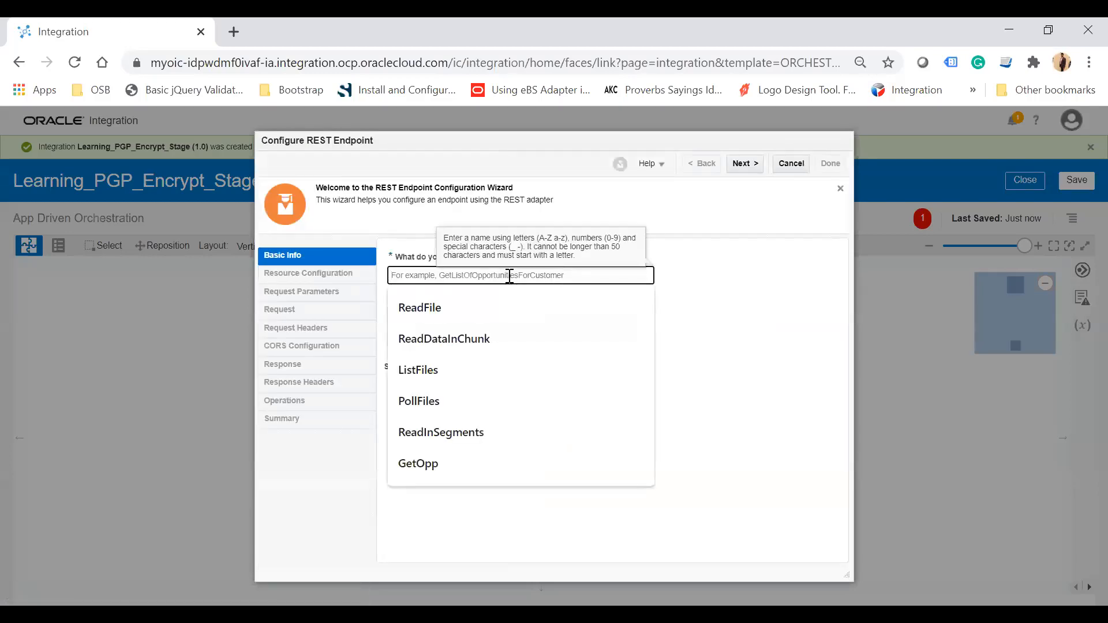
{"action": "type", "text": "D"}
{"action": "key", "text": "BackSpace"}
{"action": "type", "text": "Ecnruy"}
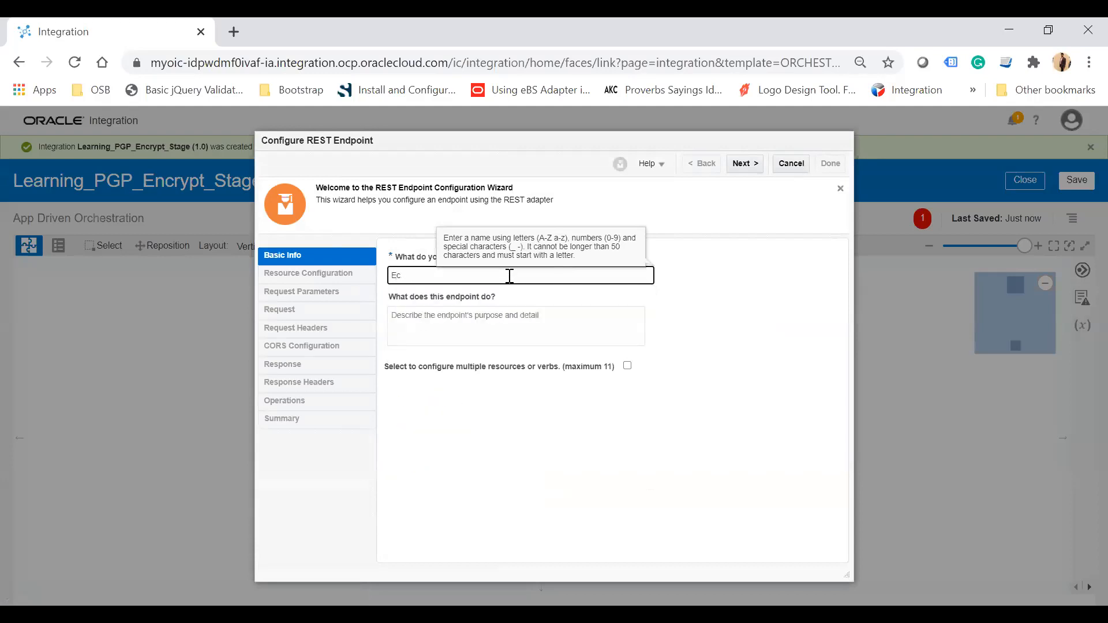
{"action": "key", "text": "BackSpace"}
{"action": "type", "text": "ncr"}
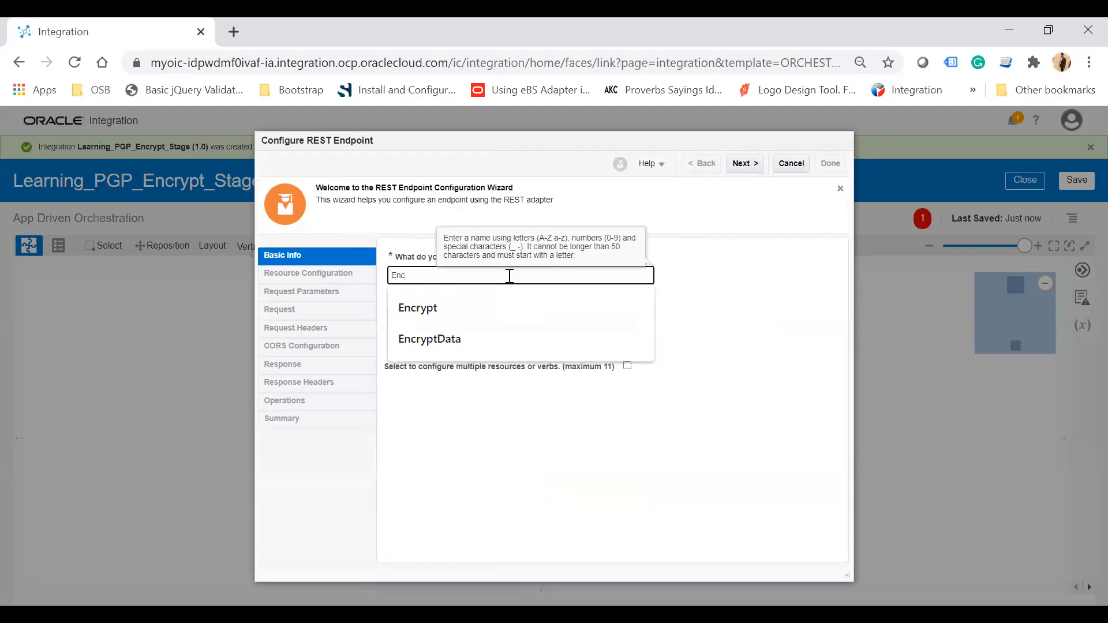
{"action": "type", "text": "yptTheData"}
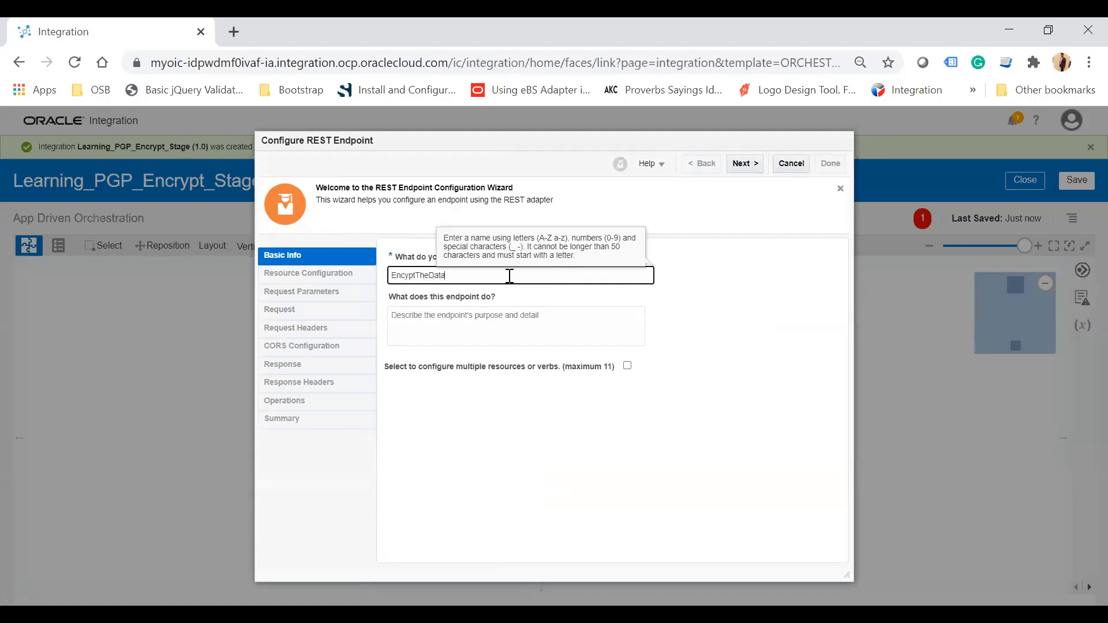
{"action": "left_click", "coordinate": [743, 164]}
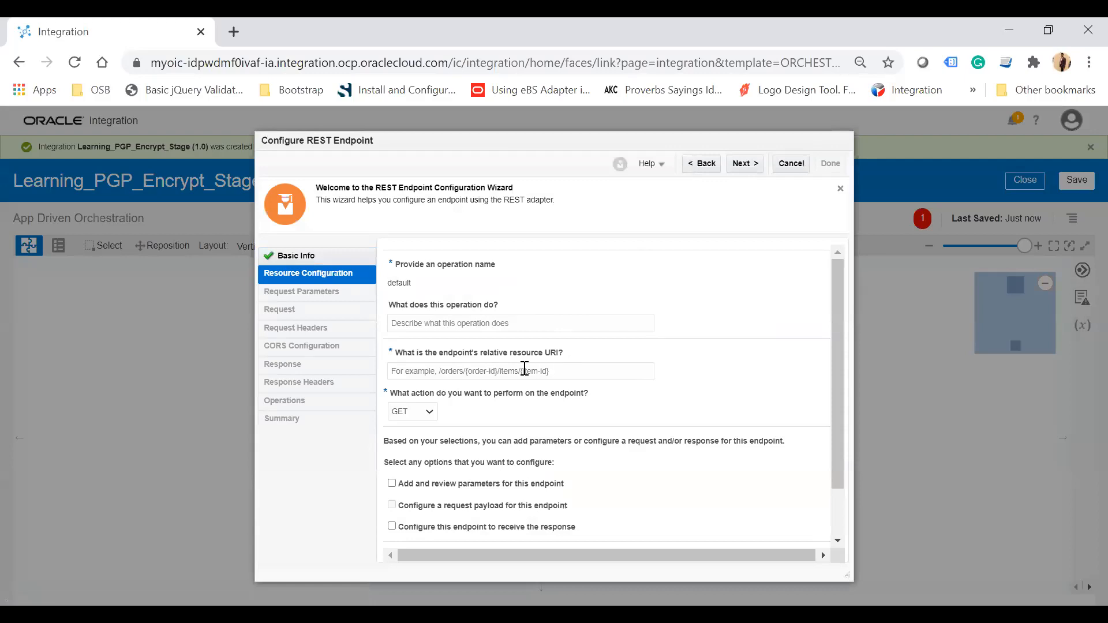
Set the relative resource URI to /encrypt with the GET action, and enable request parameters and a response for the endpoint.
{"action": "left_click", "coordinate": [525, 370]}
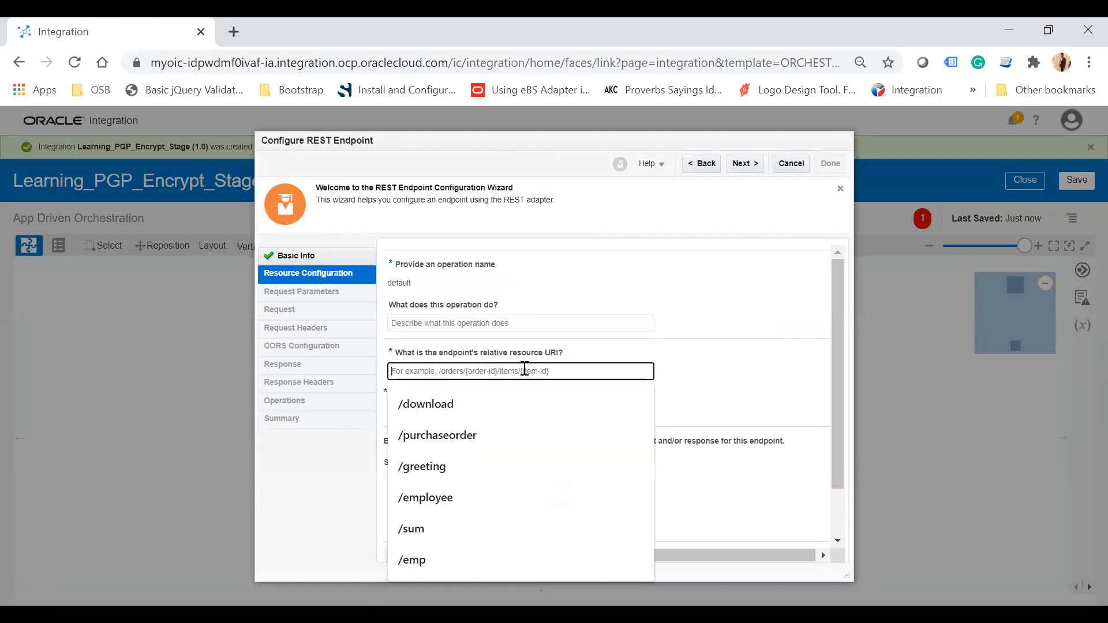
{"action": "type", "text": "/encrypt"}
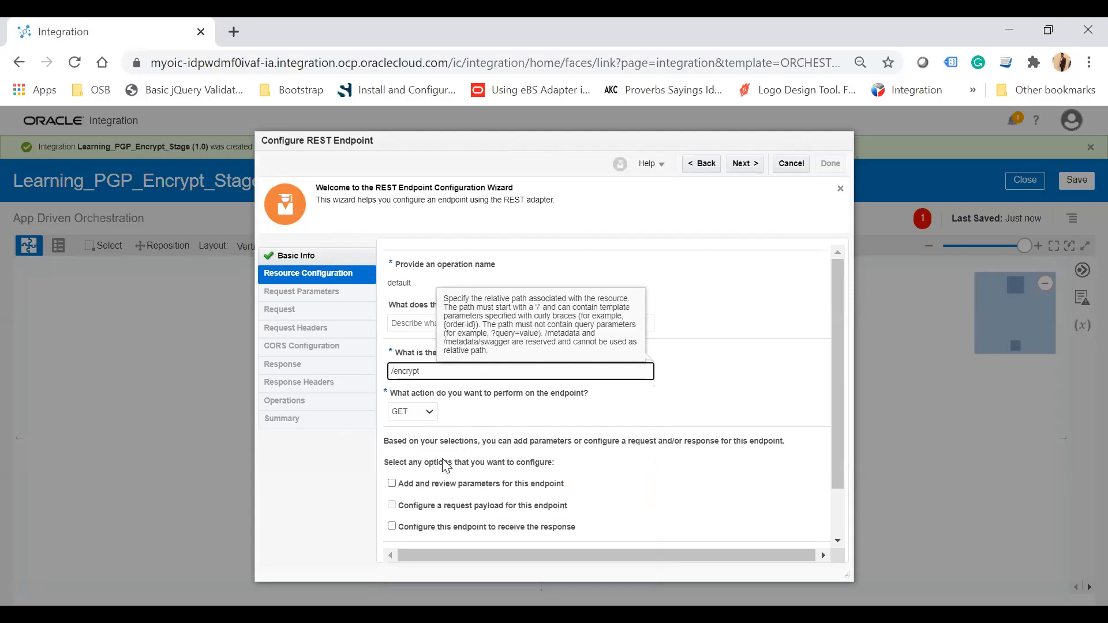
{"action": "left_click", "coordinate": [736, 400]}
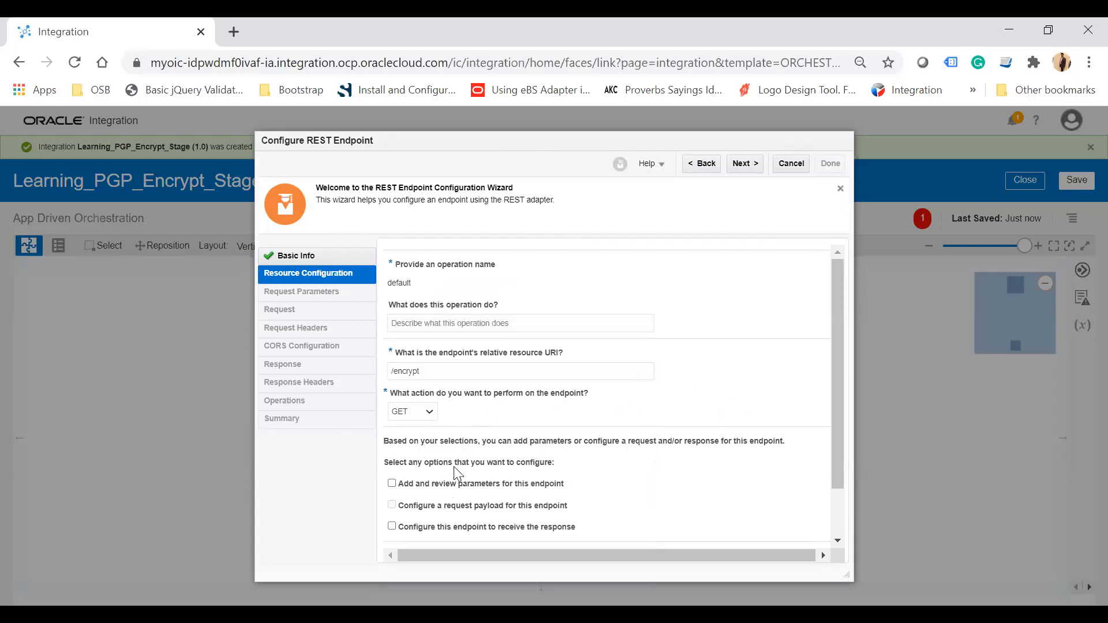
{"action": "left_click", "coordinate": [392, 484]}
{"action": "left_click", "coordinate": [739, 164]}
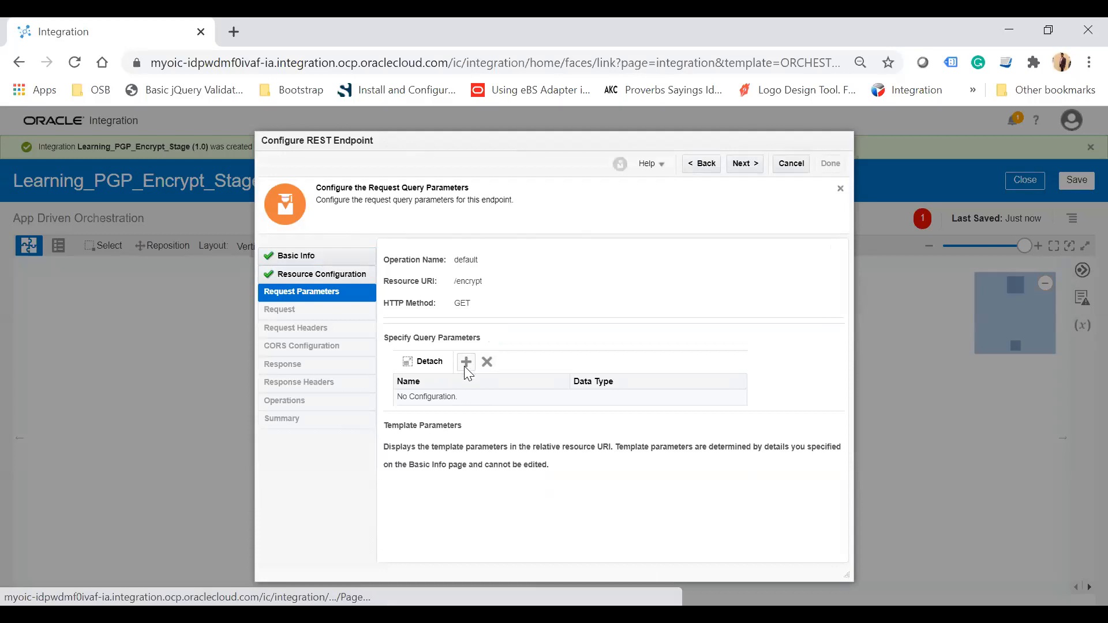
Add a query parameter called filename and continue to the response configuration.
{"action": "left_click", "coordinate": [466, 362]}
{"action": "left_click", "coordinate": [464, 402]}
{"action": "type", "text": "filename"}
{"action": "key", "text": "Tab"}
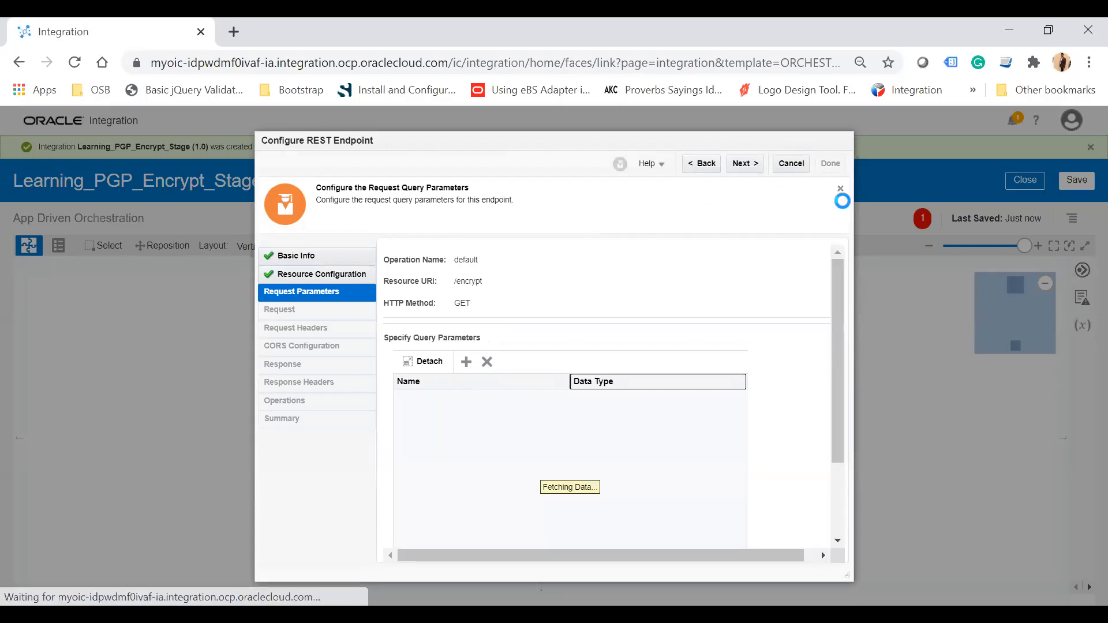
{"action": "left_click", "coordinate": [744, 164]}
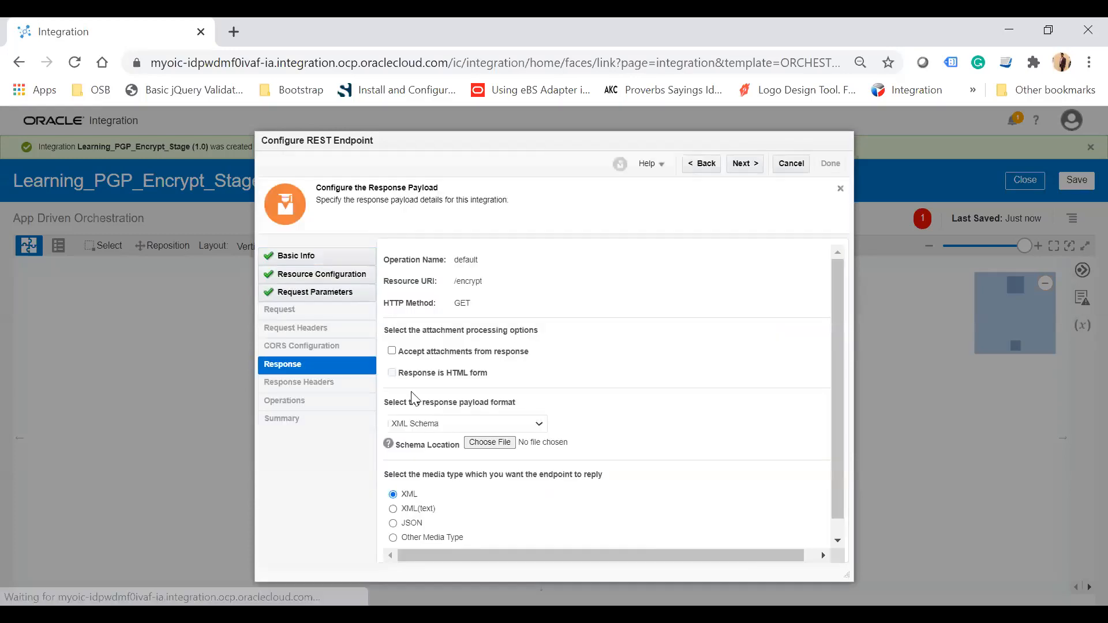
Define the response payload with a JSON Sample containing one empty data field and finish the REST endpoint configuration.
{"action": "left_click", "coordinate": [436, 425]}
{"action": "left_click", "coordinate": [418, 448]}
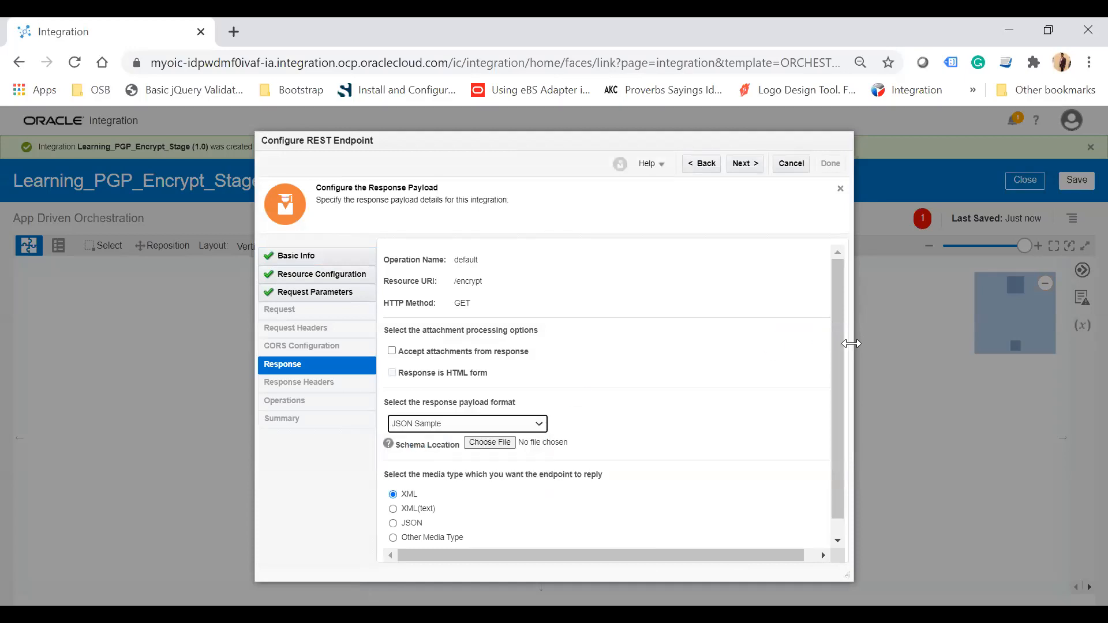
{"action": "left_click", "coordinate": [734, 446]}
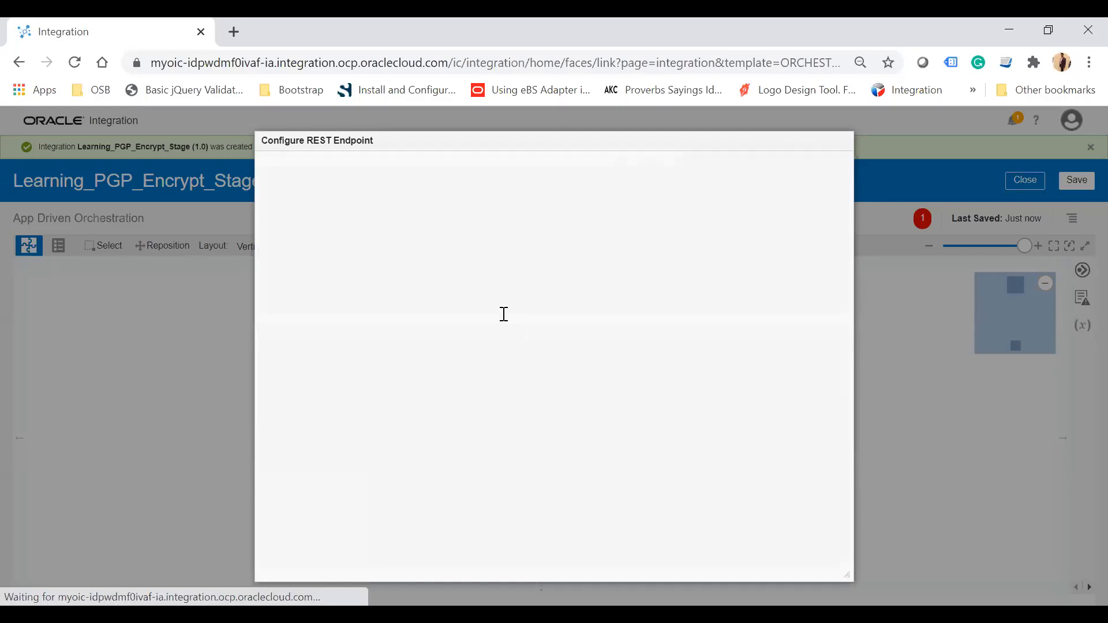
{"action": "left_click", "coordinate": [490, 310]}
{"action": "type", "text": "{"}
{"action": "key", "text": "Return"}
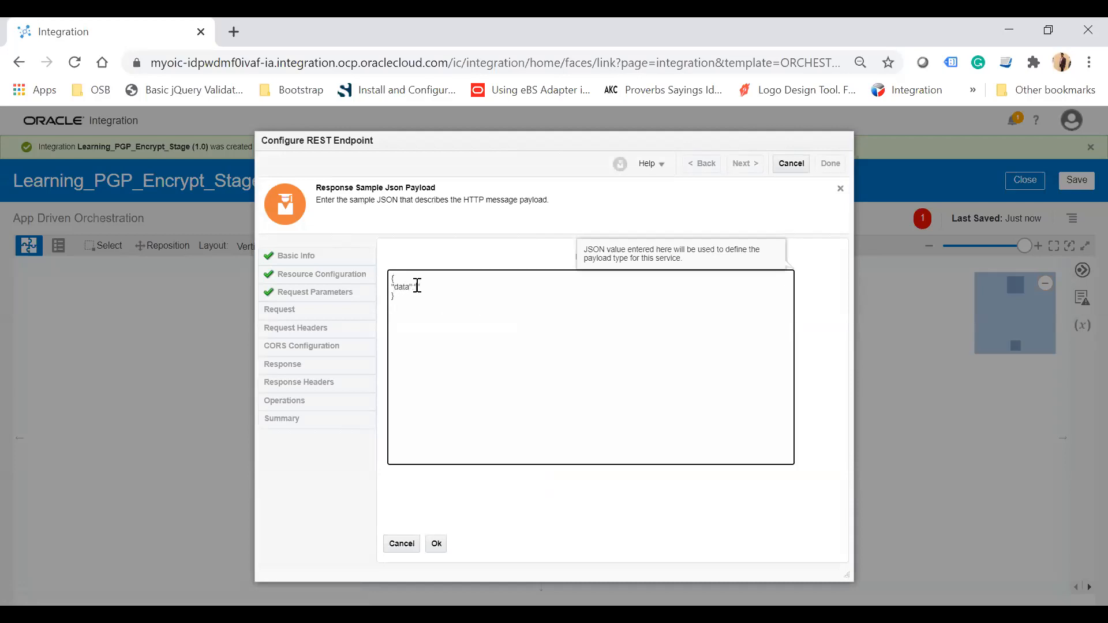
{"action": "left_click", "coordinate": [436, 543]}
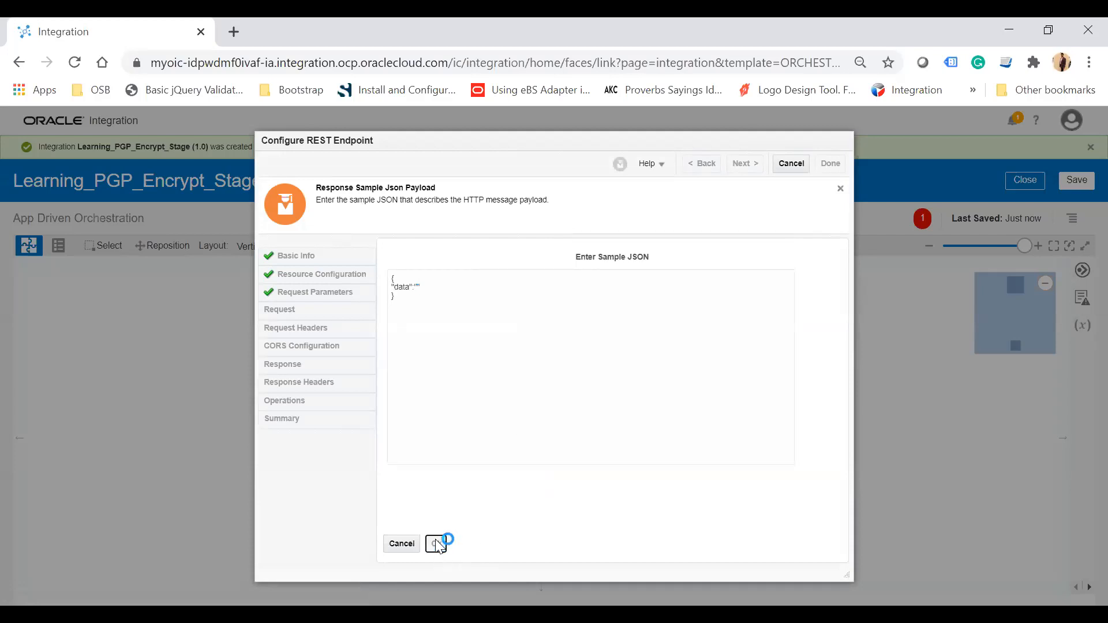
{"action": "left_click", "coordinate": [741, 165]}
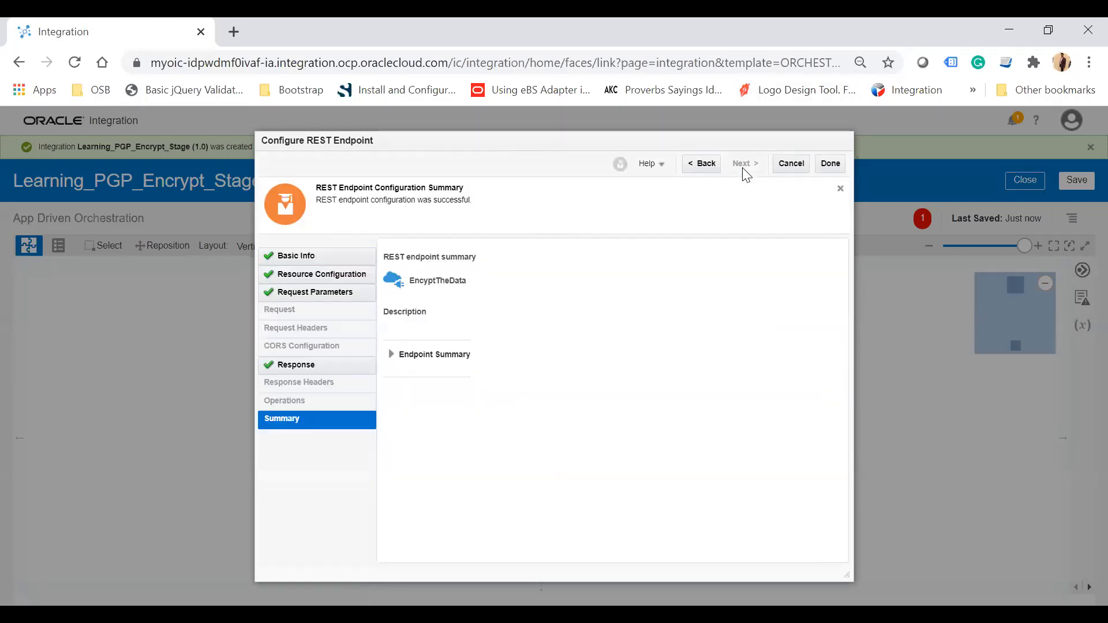
{"action": "left_click", "coordinate": [830, 165]}
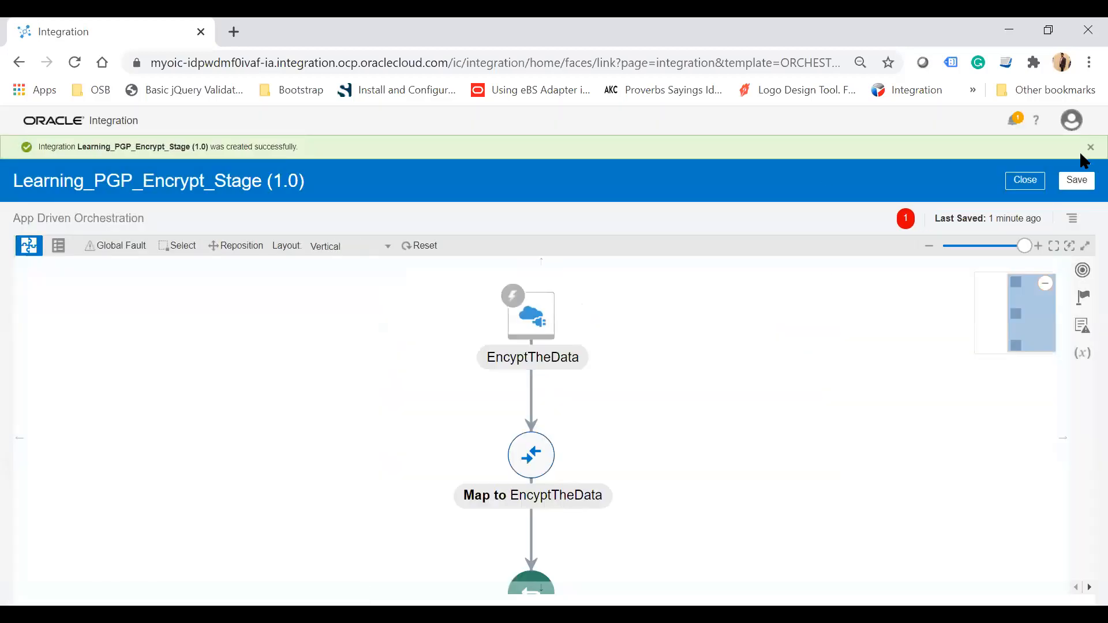
Save the integration and switch the flow layout to Horizontal.
{"action": "left_click", "coordinate": [1077, 180]}
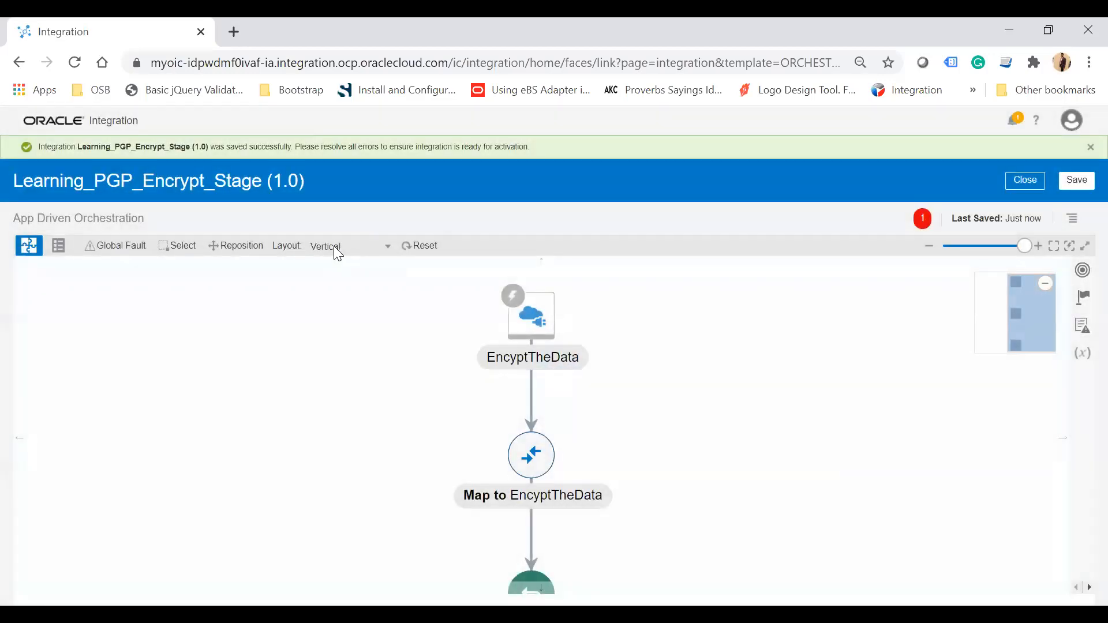
{"action": "left_click", "coordinate": [334, 246]}
{"action": "left_click", "coordinate": [330, 263]}
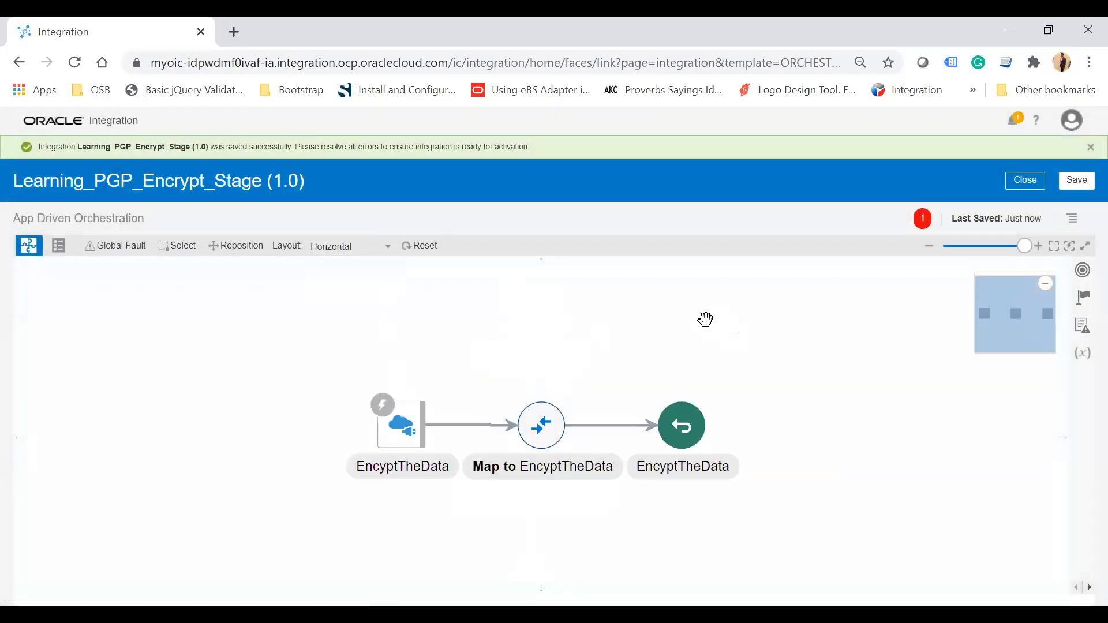
{"action": "left_click_drag", "start_coordinate": [705, 319], "coordinate": [534, 329]}
Switch to Notepad++ to examine the contents of sample.csv, and return to the integration in the browser.
{"action": "key", "text": "alt+Tab"}
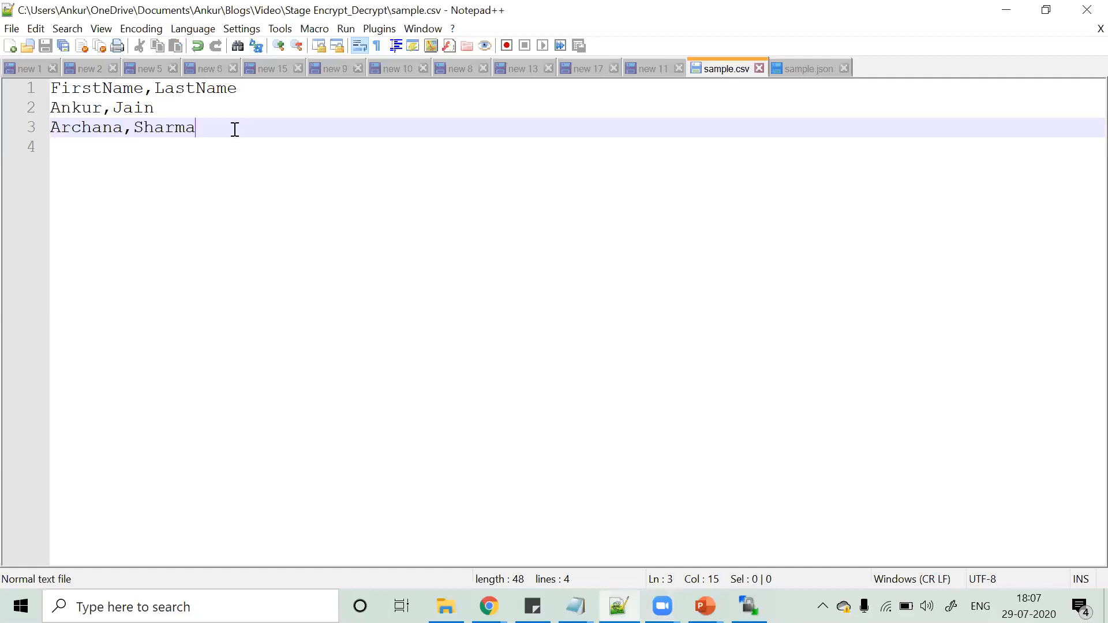
{"action": "key", "text": "ctrl+shift+Home"}
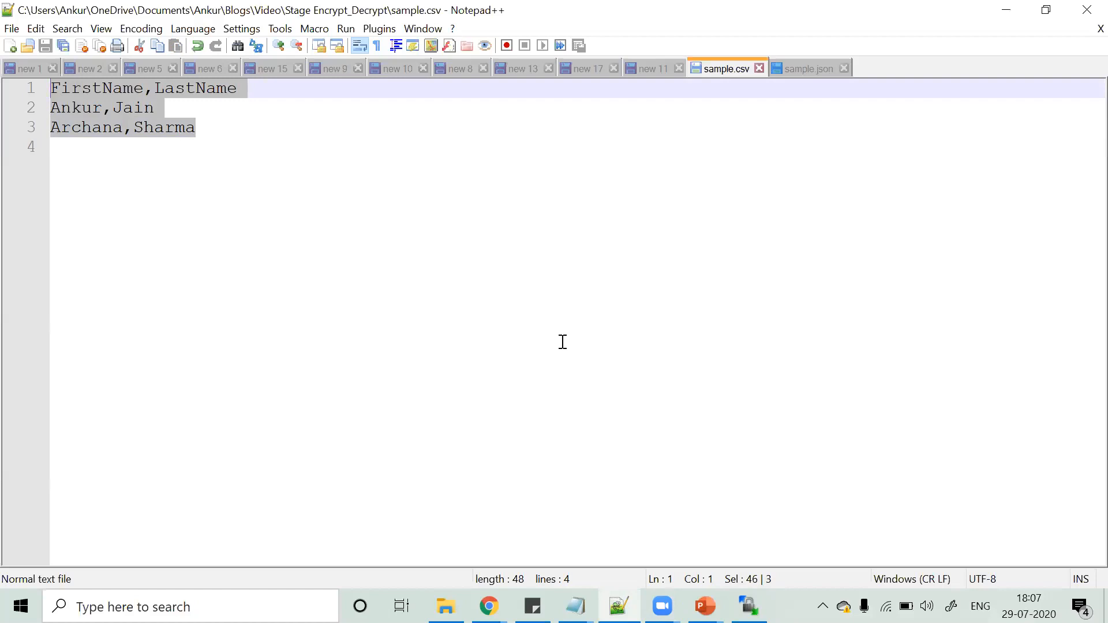
{"action": "key", "text": "alt+Tab"}
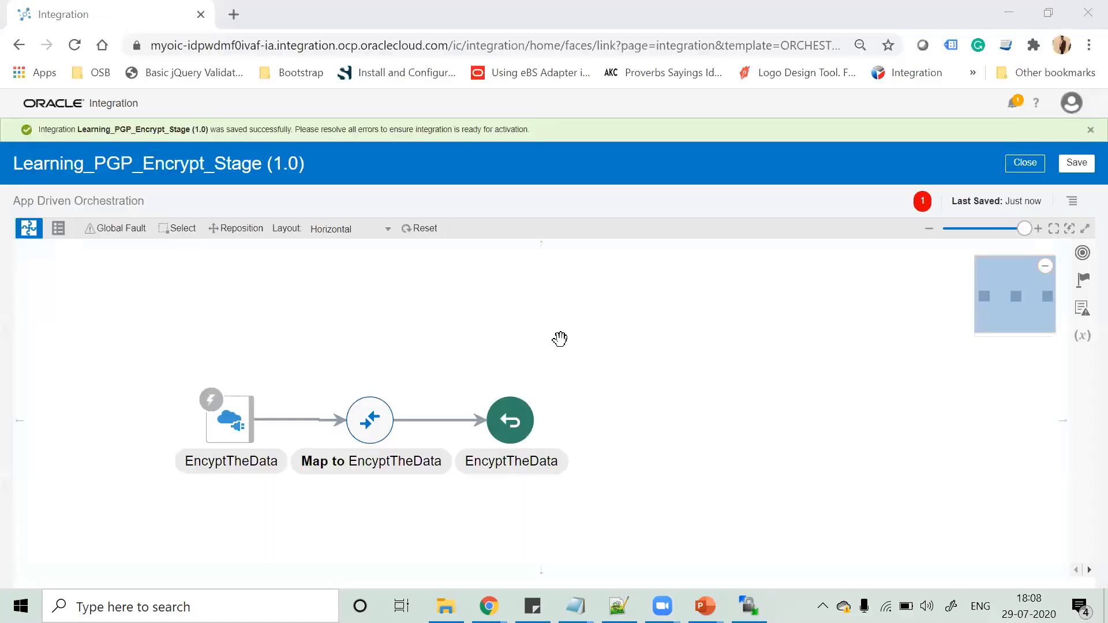
Insert an FTP_Connect invoke directly after the trigger and name its endpoint ReadFile.
{"action": "left_click", "coordinate": [304, 430]}
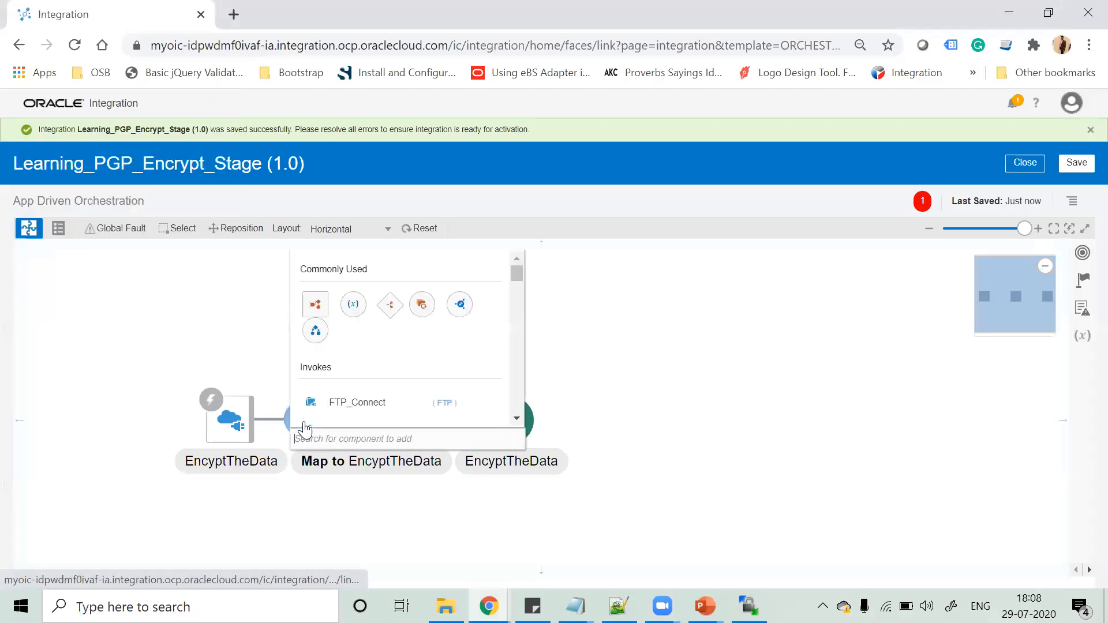
{"action": "type", "text": "f"}
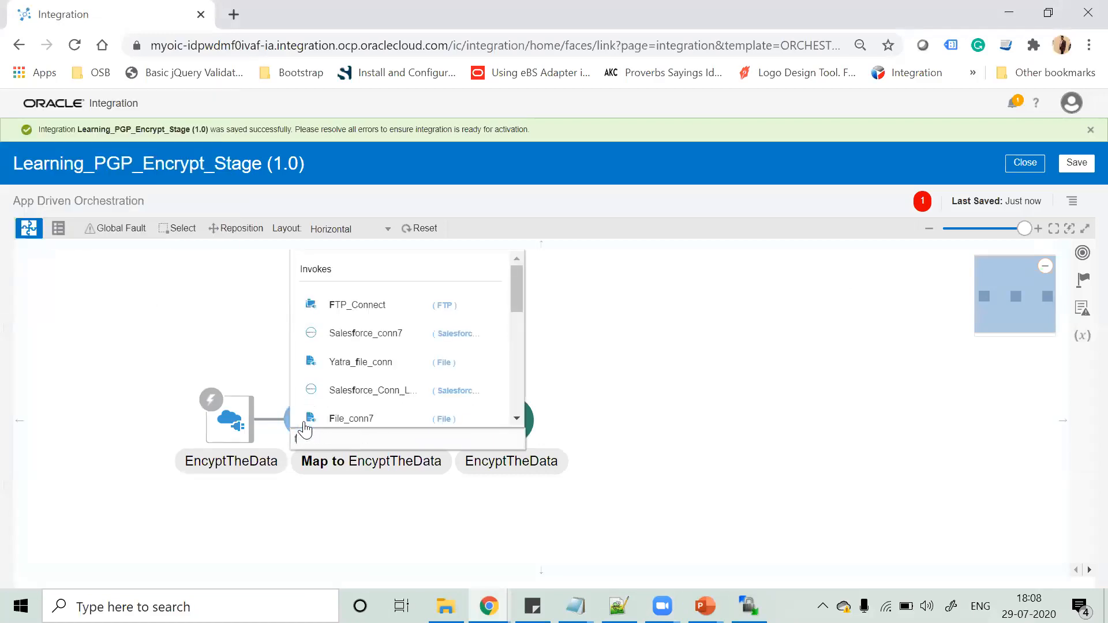
{"action": "type", "text": "tp"}
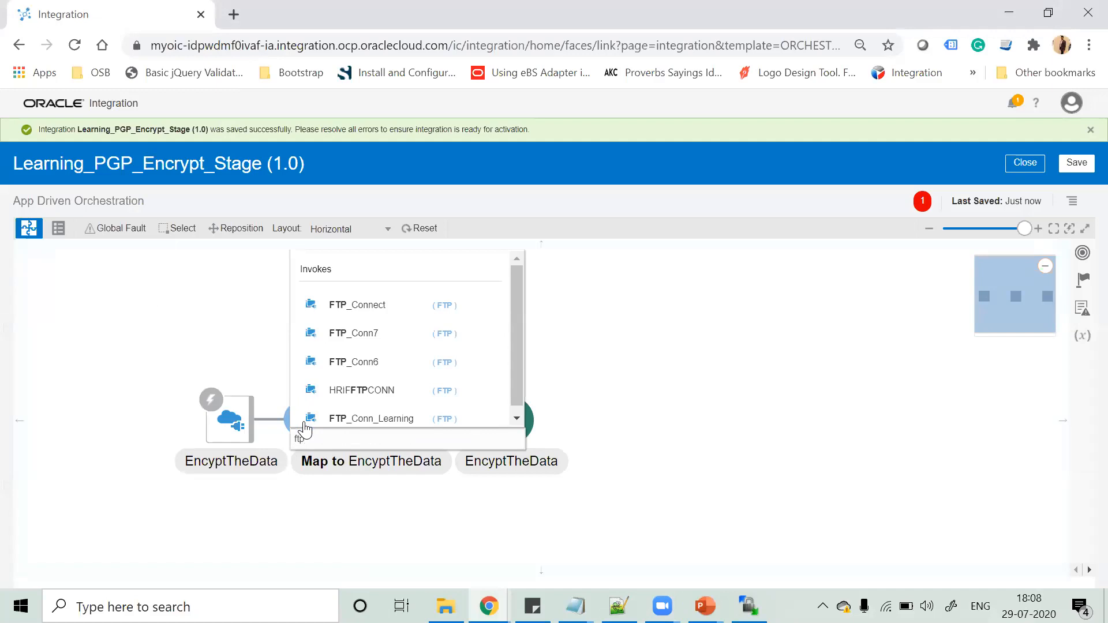
{"action": "left_click", "coordinate": [401, 300]}
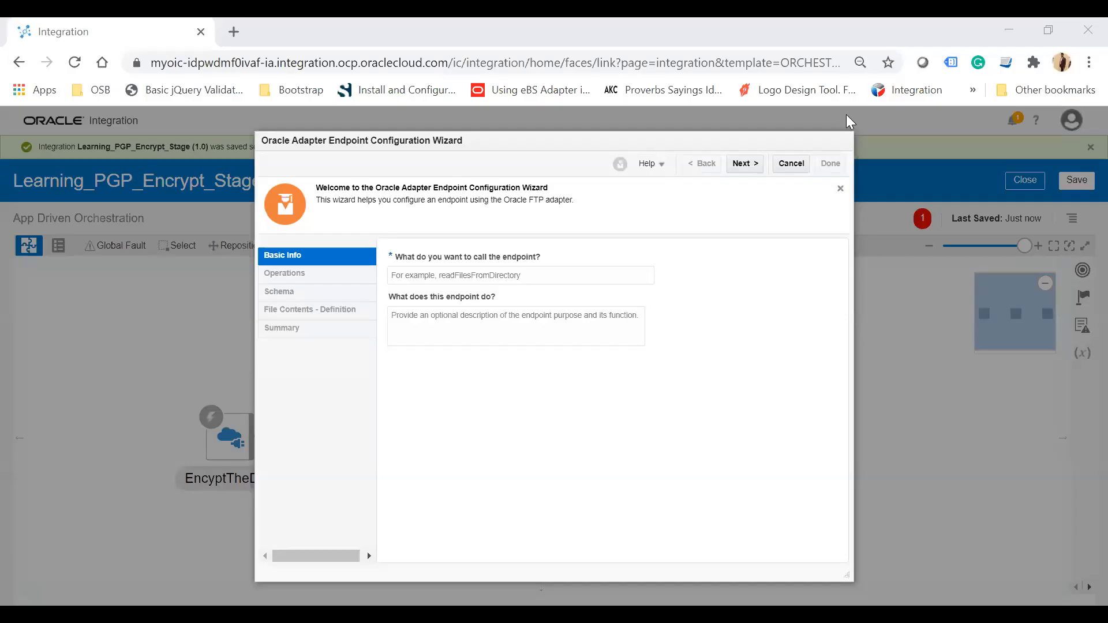
{"action": "left_click", "coordinate": [494, 277]}
{"action": "type", "text": "ReadFile"}
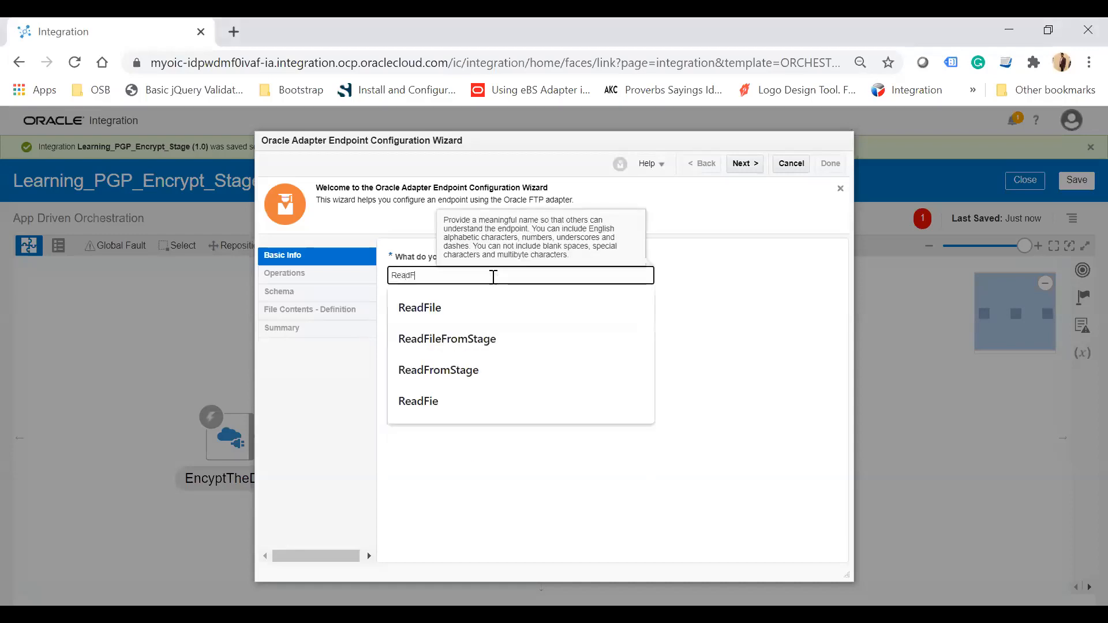
{"action": "left_click", "coordinate": [745, 163]}
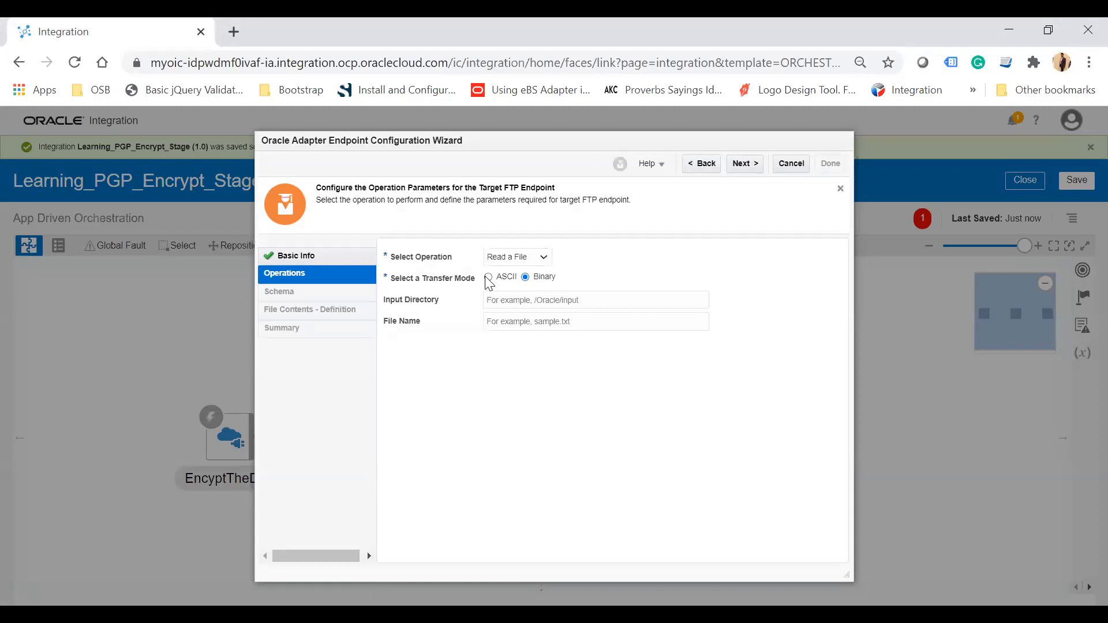
For the Read a File operation, choose ASCII transfer mode and set the input directory to /home/opc/in.
{"action": "left_click", "coordinate": [488, 279]}
{"action": "left_click", "coordinate": [580, 304]}
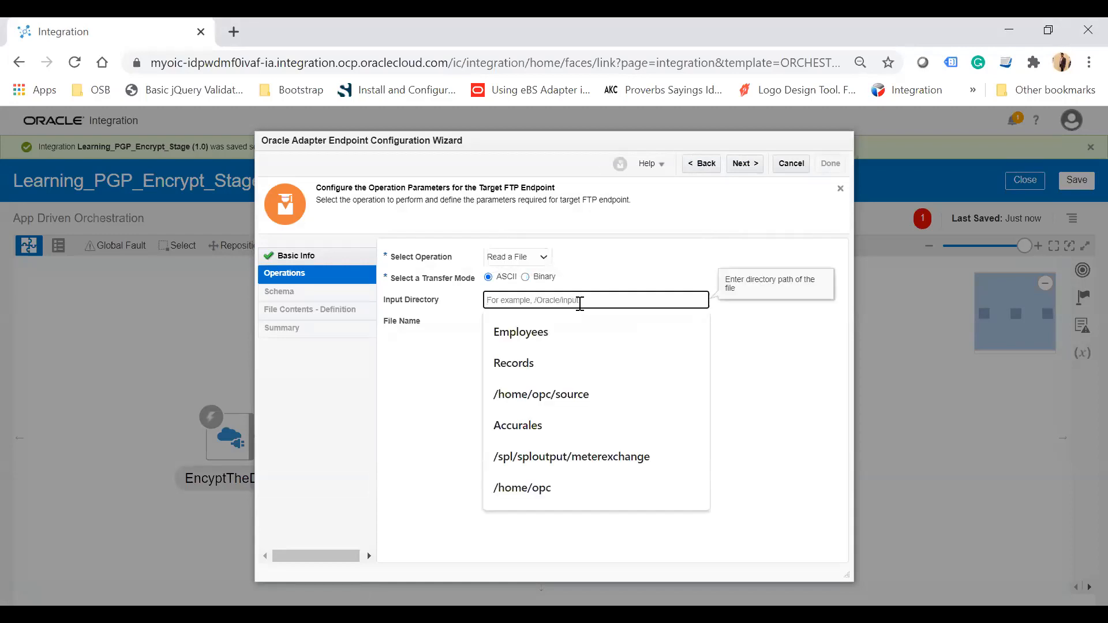
{"action": "left_click", "coordinate": [539, 394]}
{"action": "key", "text": "BackSpace"}
{"action": "key", "text": "BackSpace"}
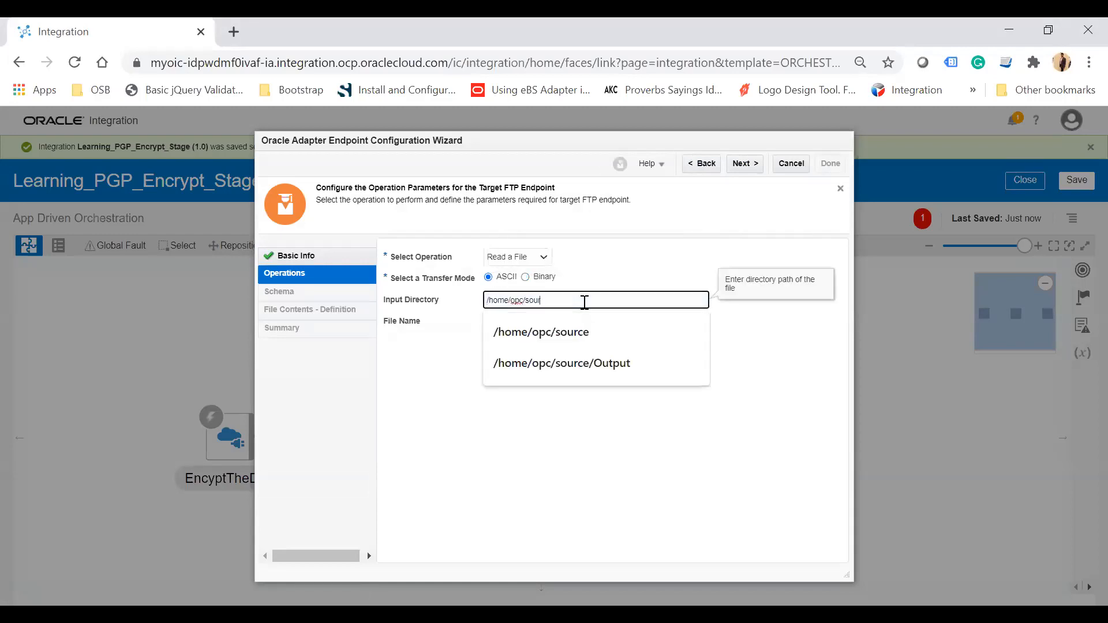
{"action": "key", "text": "BackSpace"}
{"action": "type", "text": "In"}
{"action": "key", "text": "Tab"}
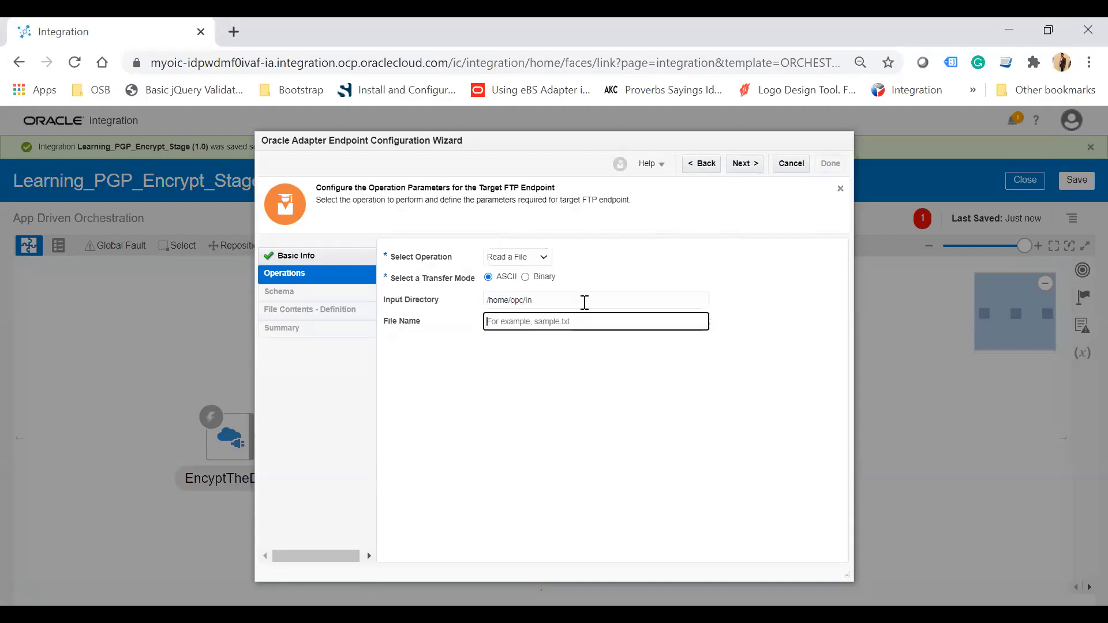
Set the file to read to file.csv and describe its structure with a sample delimited document.
{"action": "type", "text": "file.csv"}
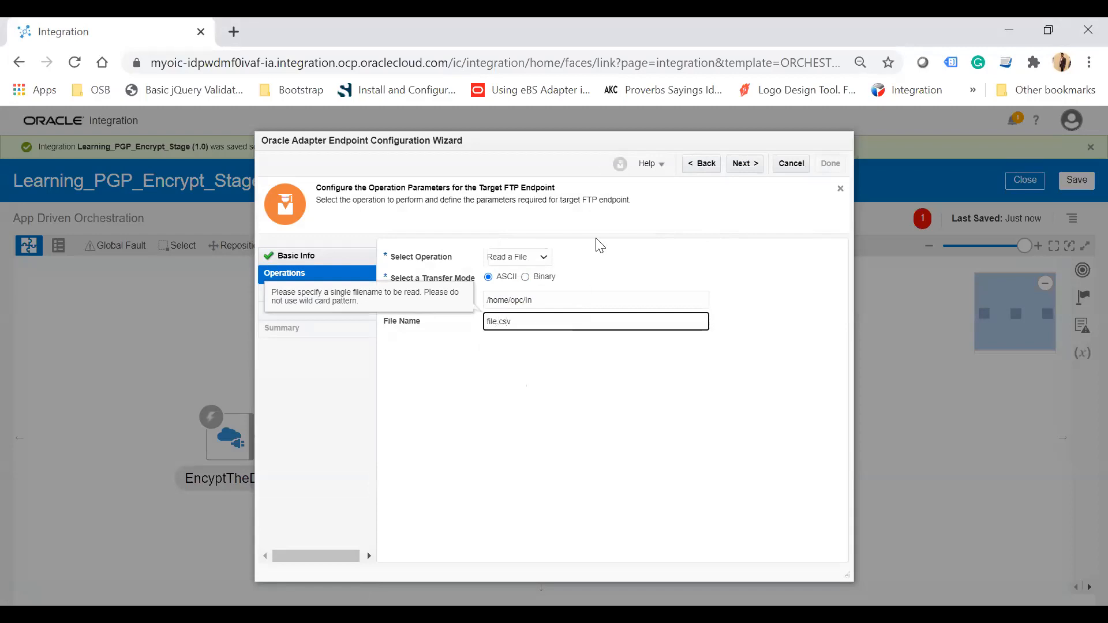
{"action": "left_click", "coordinate": [745, 163]}
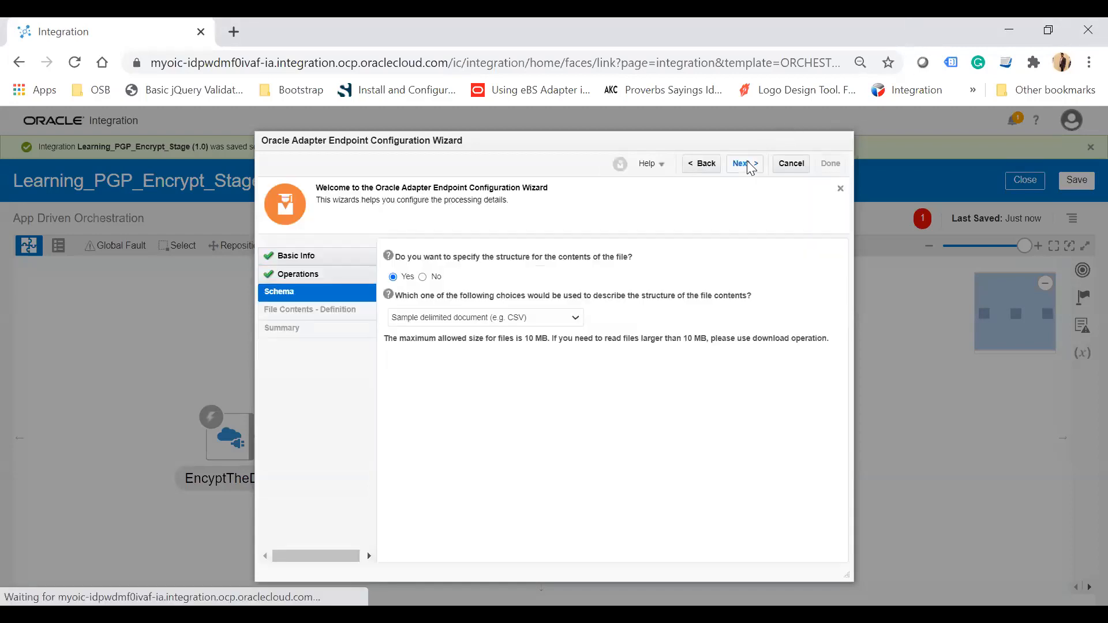
{"action": "left_click", "coordinate": [746, 163]}
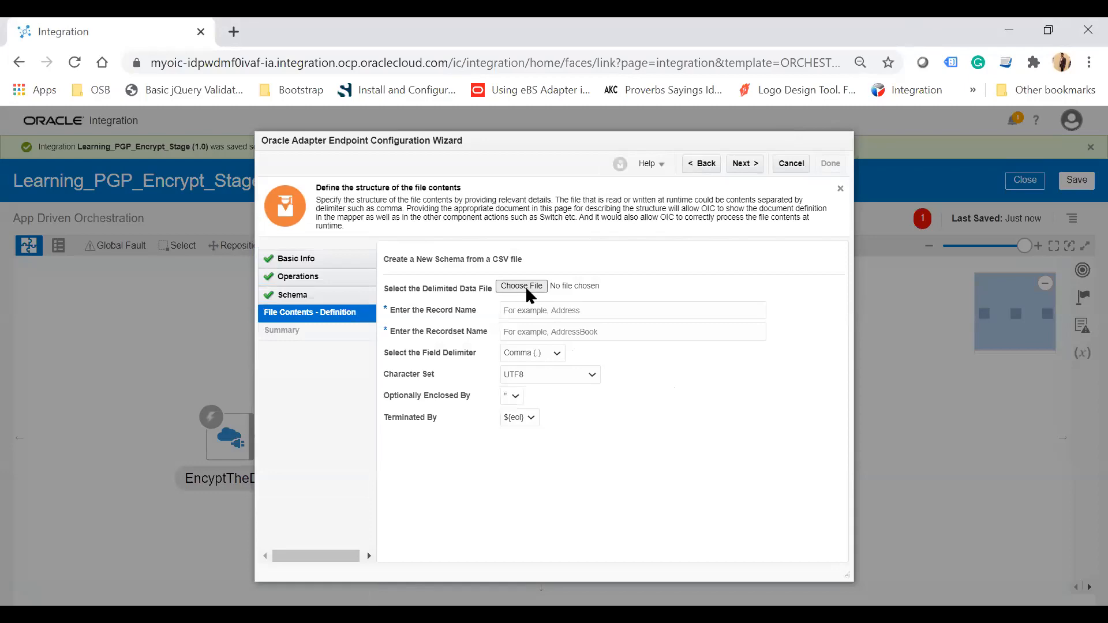
Define the file contents from sample.csv with record name User and recordset name Users.
{"action": "left_click", "coordinate": [524, 286]}
{"action": "double_click", "coordinate": [188, 181]}
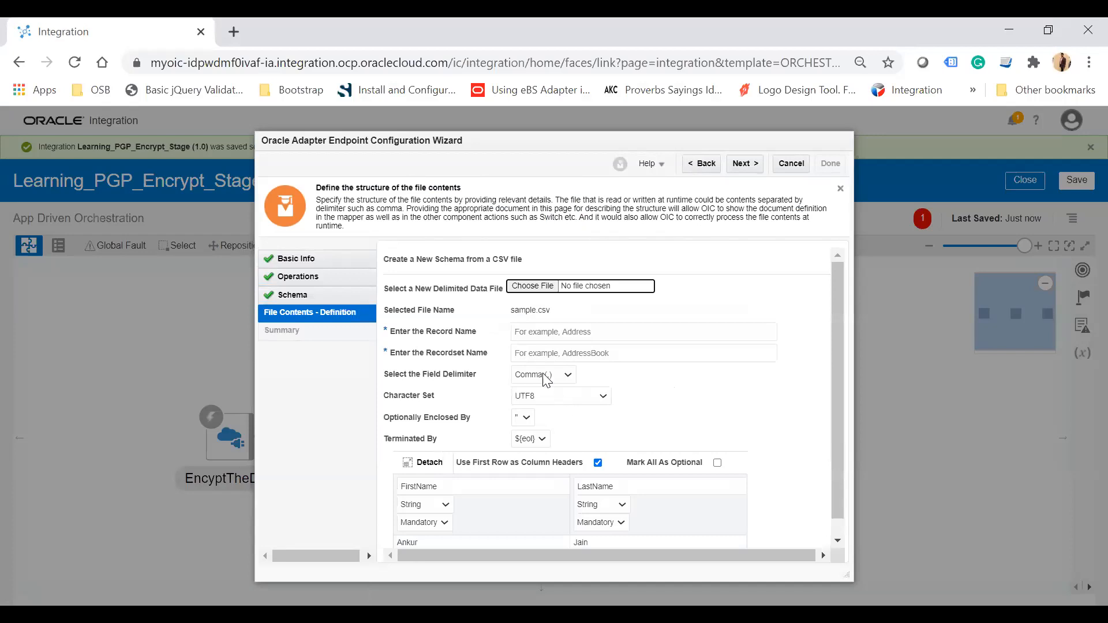
{"action": "left_click", "coordinate": [569, 340]}
{"action": "type", "text": "User"}
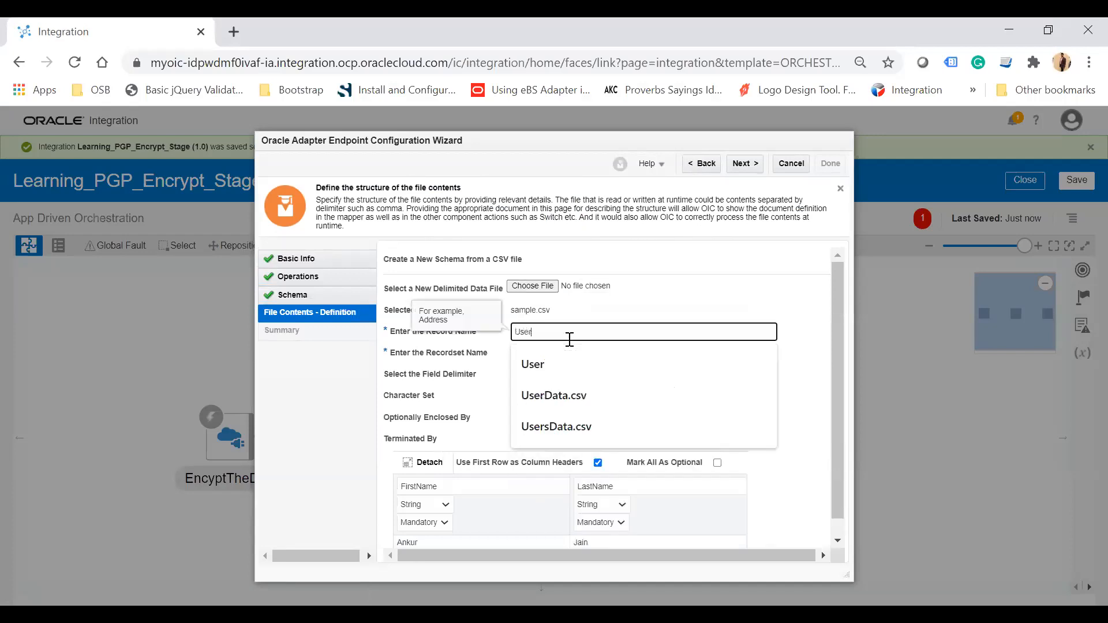
{"action": "key", "text": "Tab"}
{"action": "type", "text": "Users"}
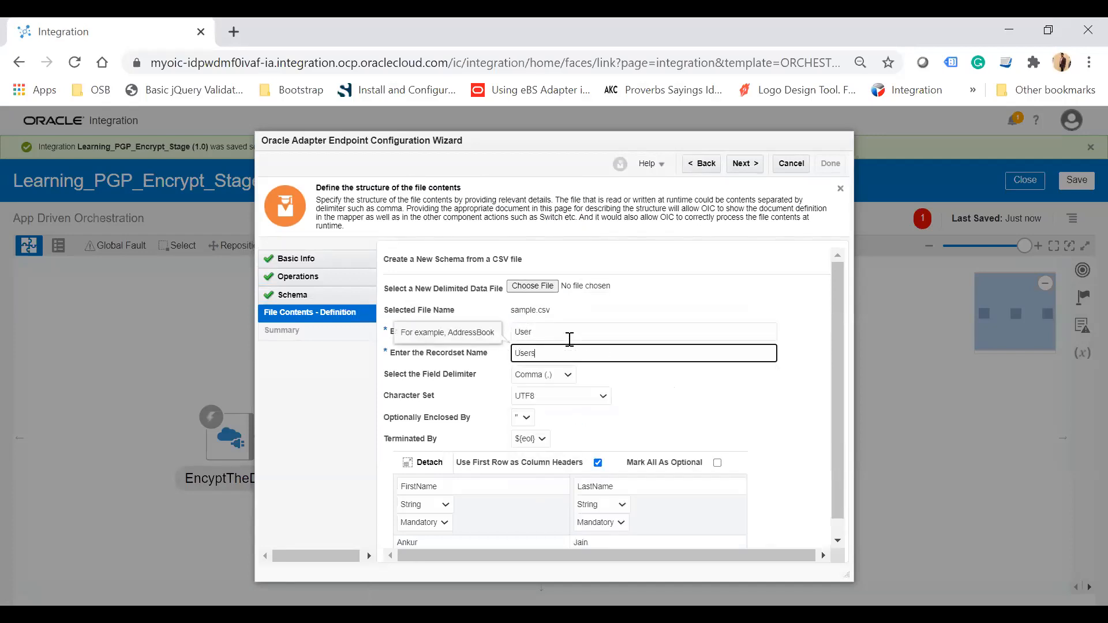
{"action": "left_click", "coordinate": [749, 299]}
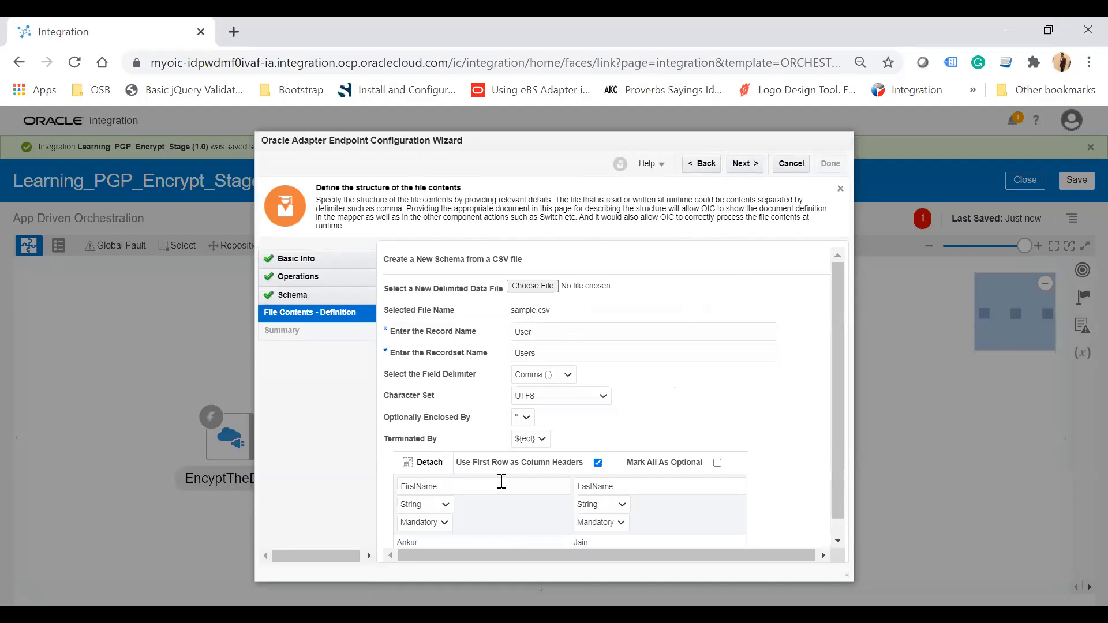
{"action": "scroll", "coordinate": [501, 481], "scroll_direction": "down", "scroll_amount": 1}
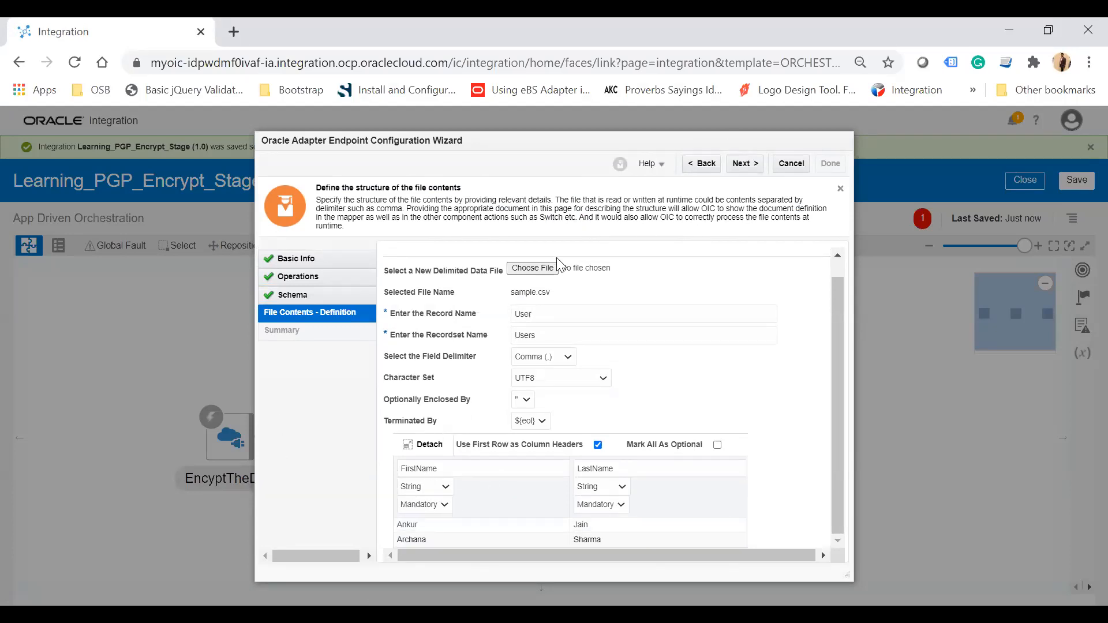
Complete the ReadFile endpoint configuration and save the integration.
{"action": "left_click", "coordinate": [745, 164]}
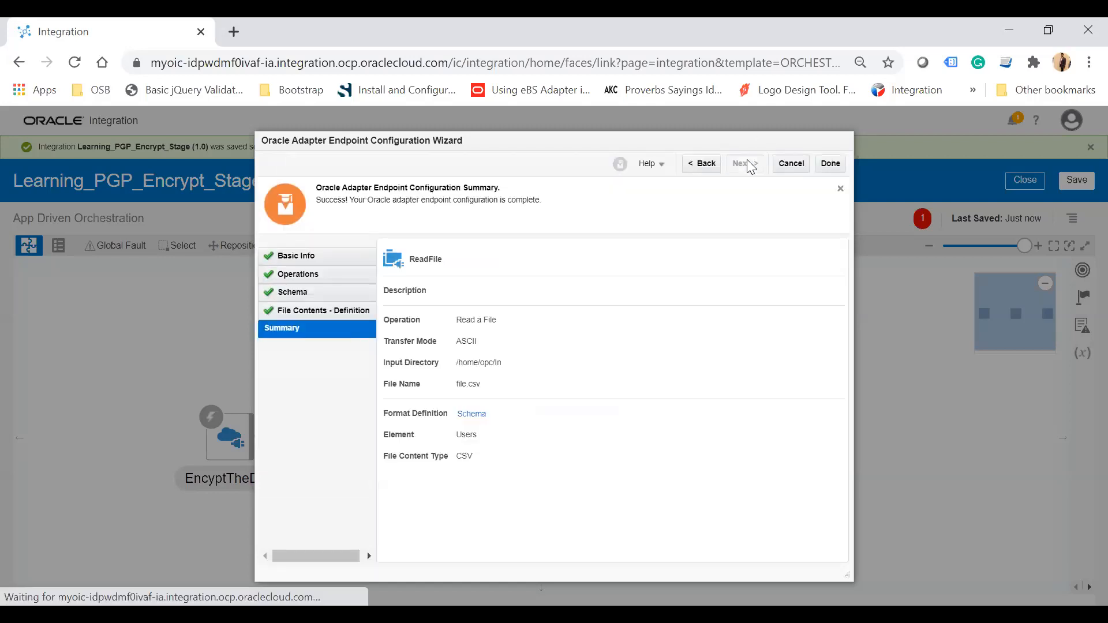
{"action": "left_click", "coordinate": [835, 166]}
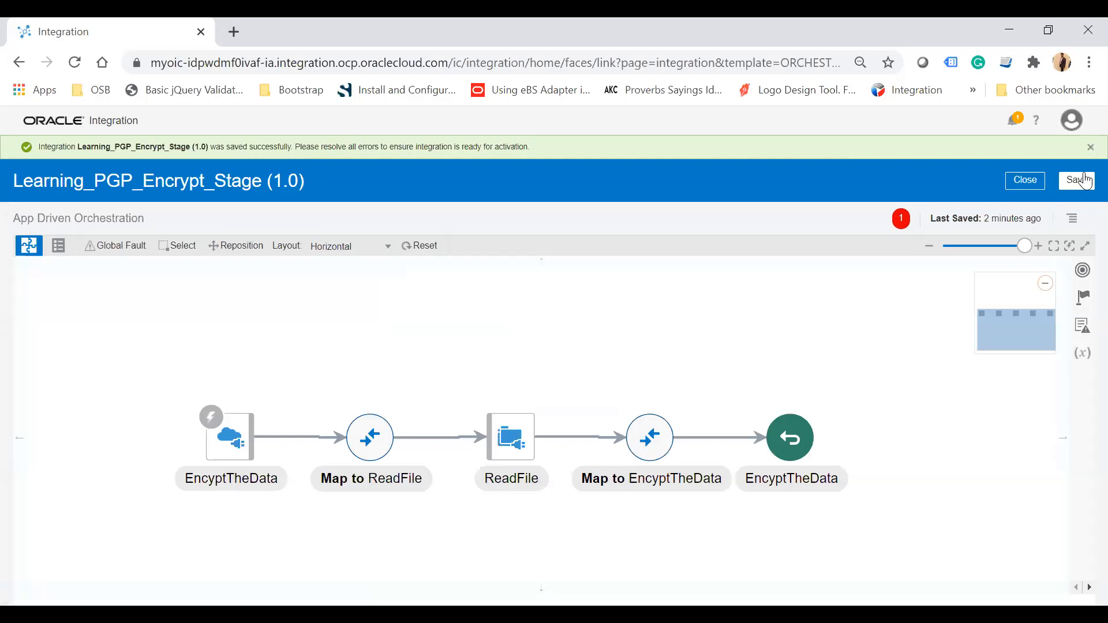
{"action": "left_click", "coordinate": [1078, 180]}
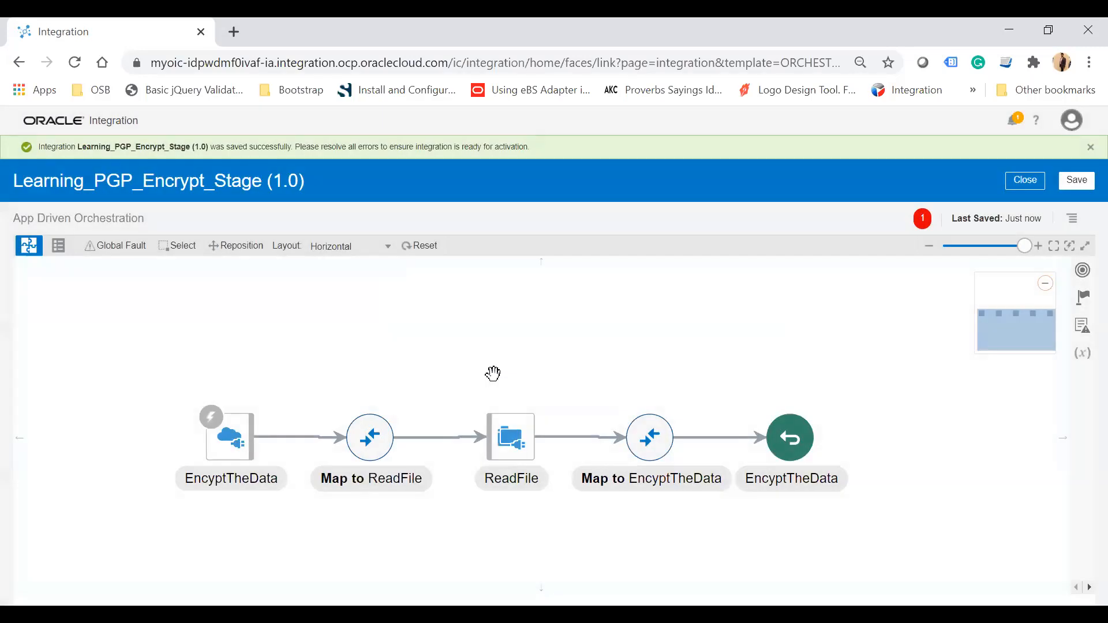
In Map to ReadFile, map the filename query parameter to the FileReadRequest filename, validate the mapping, and save the integration.
{"action": "left_click", "coordinate": [259, 449]}
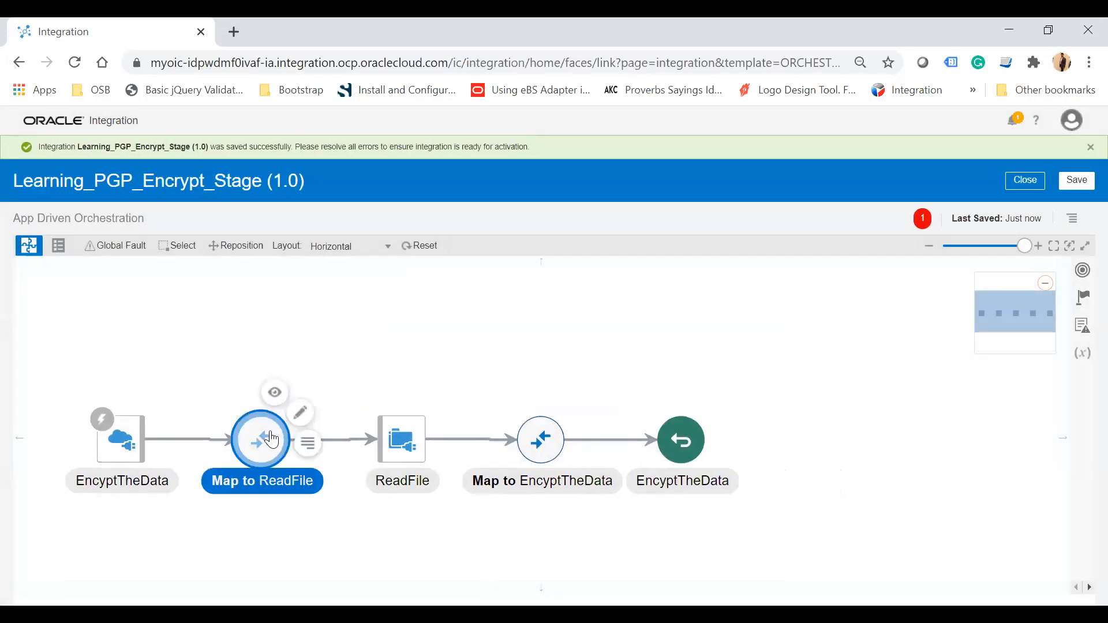
{"action": "left_click", "coordinate": [299, 410]}
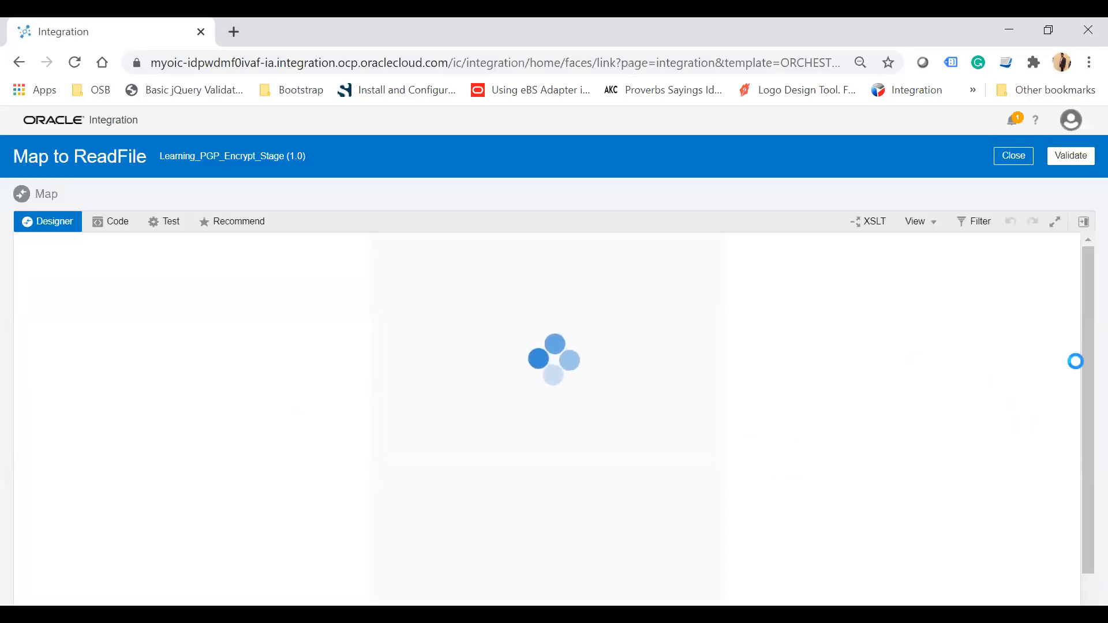
{"action": "left_click", "coordinate": [1069, 303]}
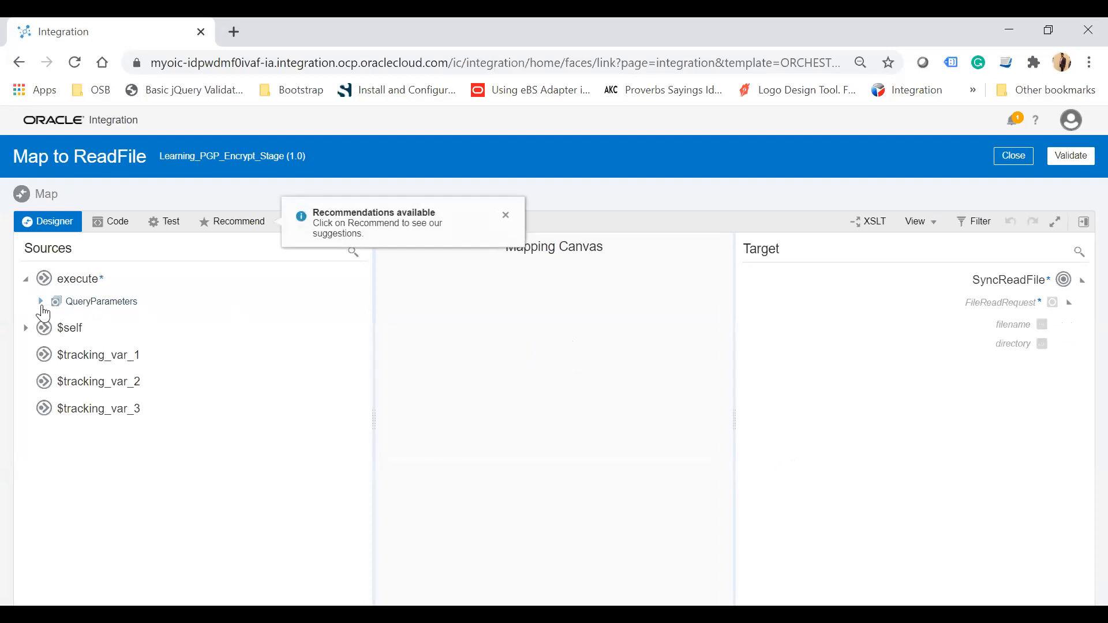
{"action": "left_click", "coordinate": [41, 301]}
{"action": "left_click_drag", "start_coordinate": [92, 324], "coordinate": [1025, 334]}
{"action": "left_click", "coordinate": [1065, 162]}
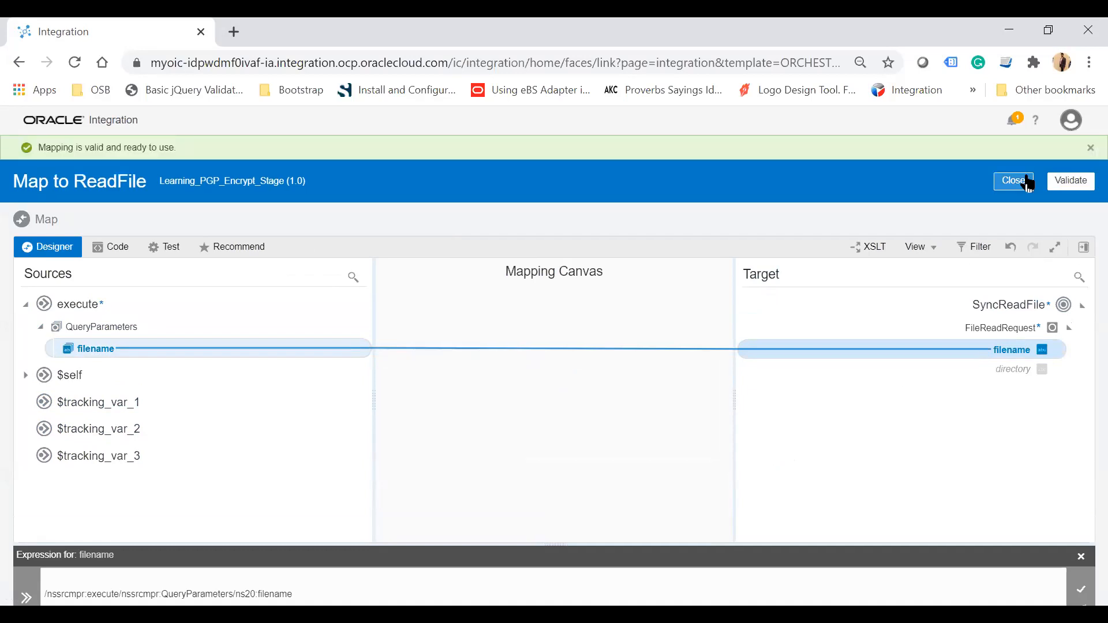
{"action": "left_click", "coordinate": [1022, 178]}
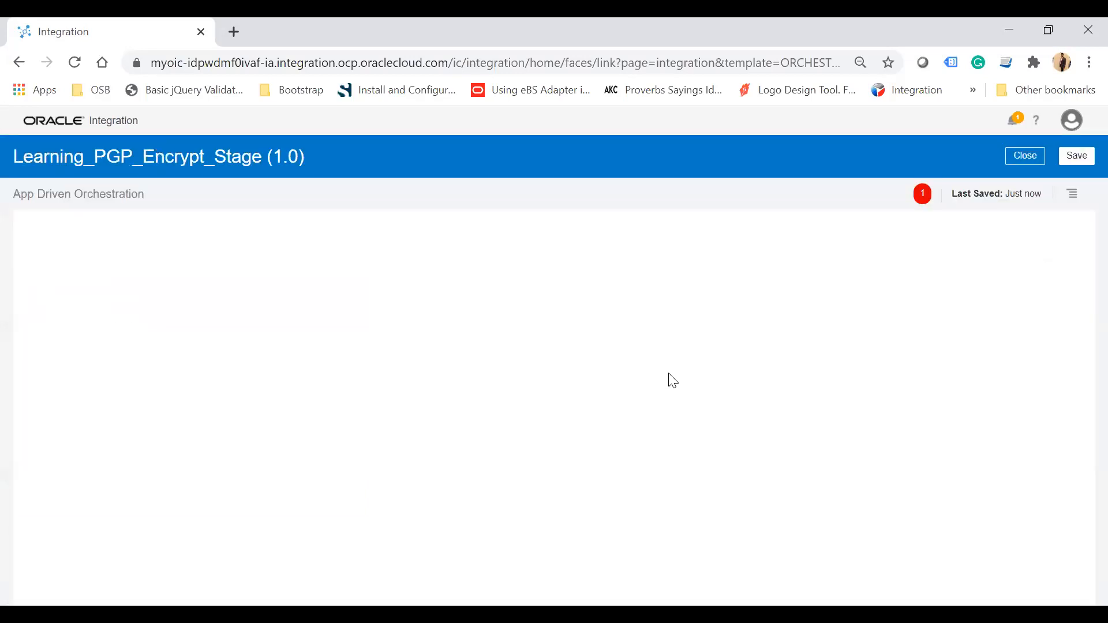
{"action": "left_click", "coordinate": [1076, 156]}
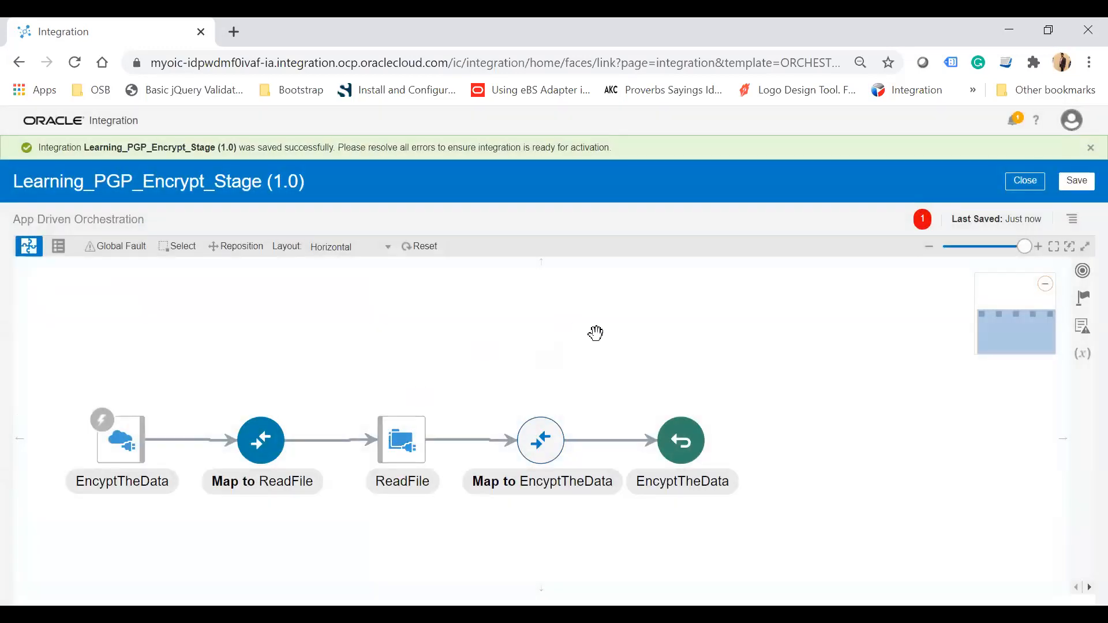
Insert a Stage File action directly after ReadFile and name it EncryptData.
{"action": "left_click_drag", "start_coordinate": [545, 344], "coordinate": [451, 329]}
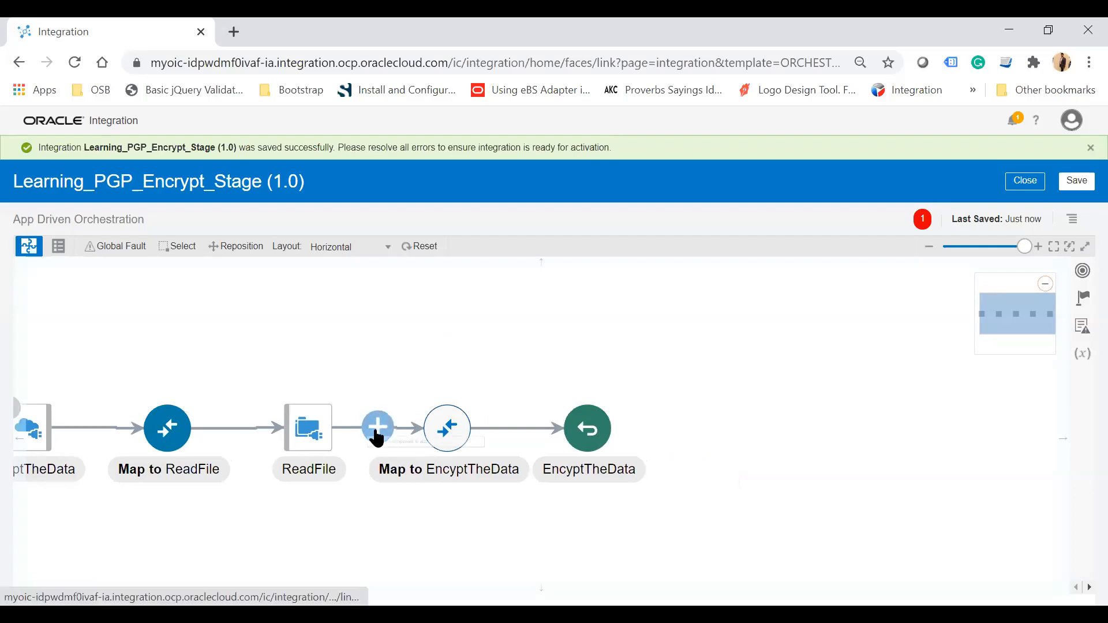
{"action": "left_click", "coordinate": [377, 437]}
{"action": "type", "text": "sta"}
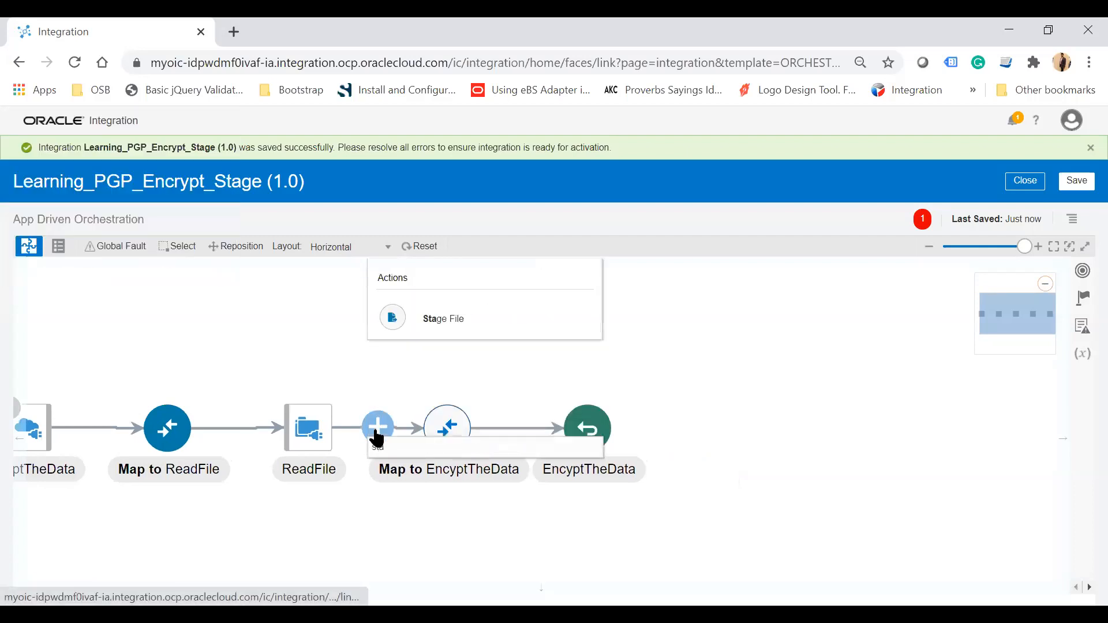
{"action": "left_click", "coordinate": [487, 319]}
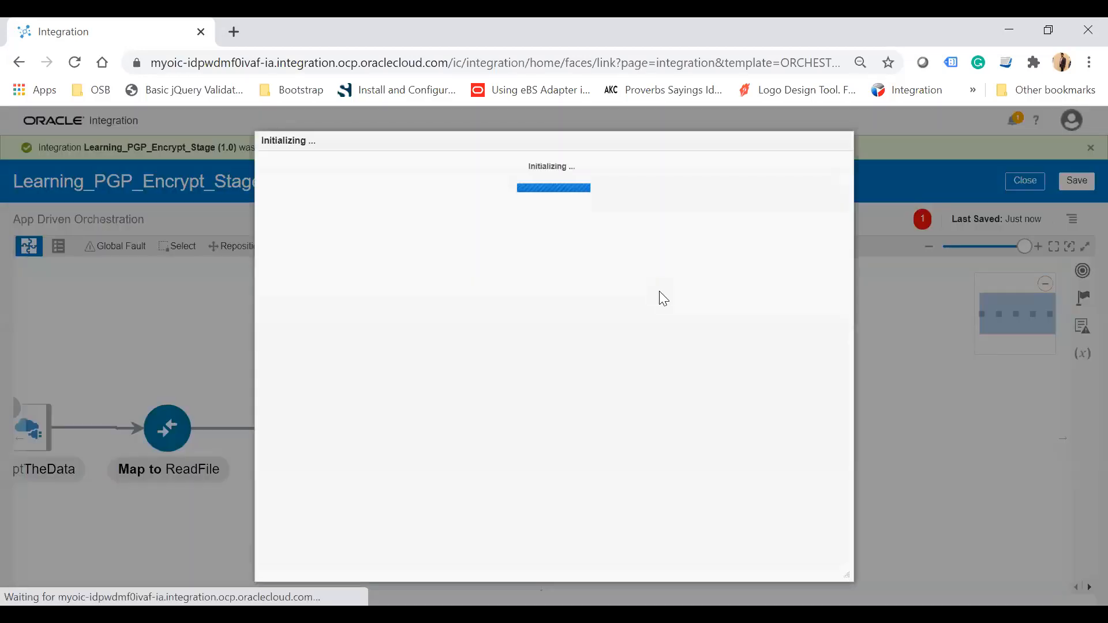
{"action": "left_click", "coordinate": [534, 274]}
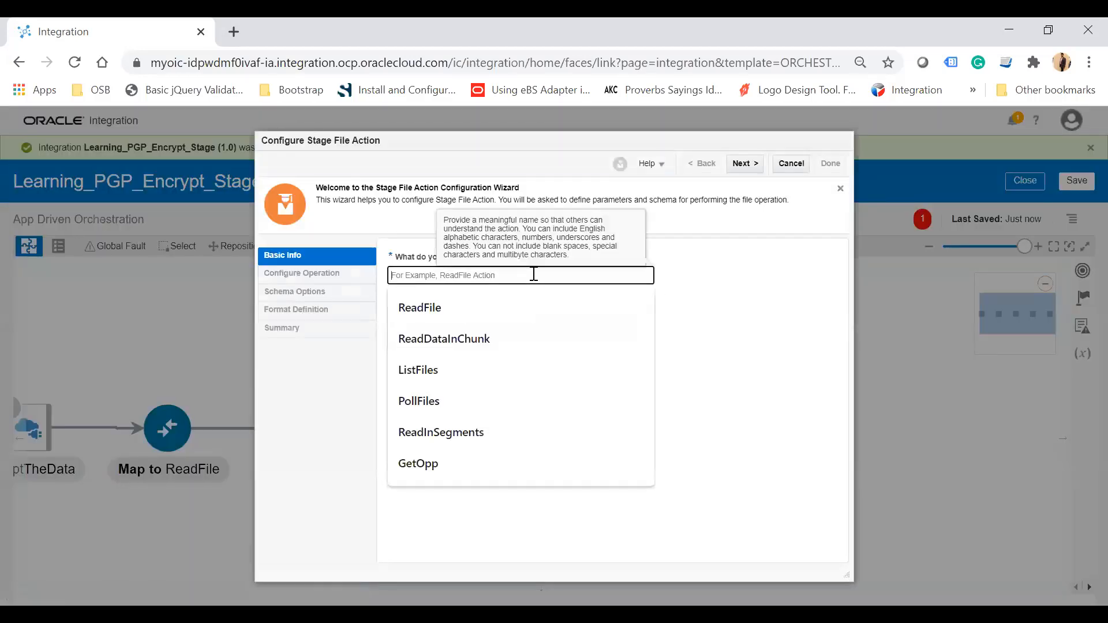
{"action": "type", "text": "Encry"}
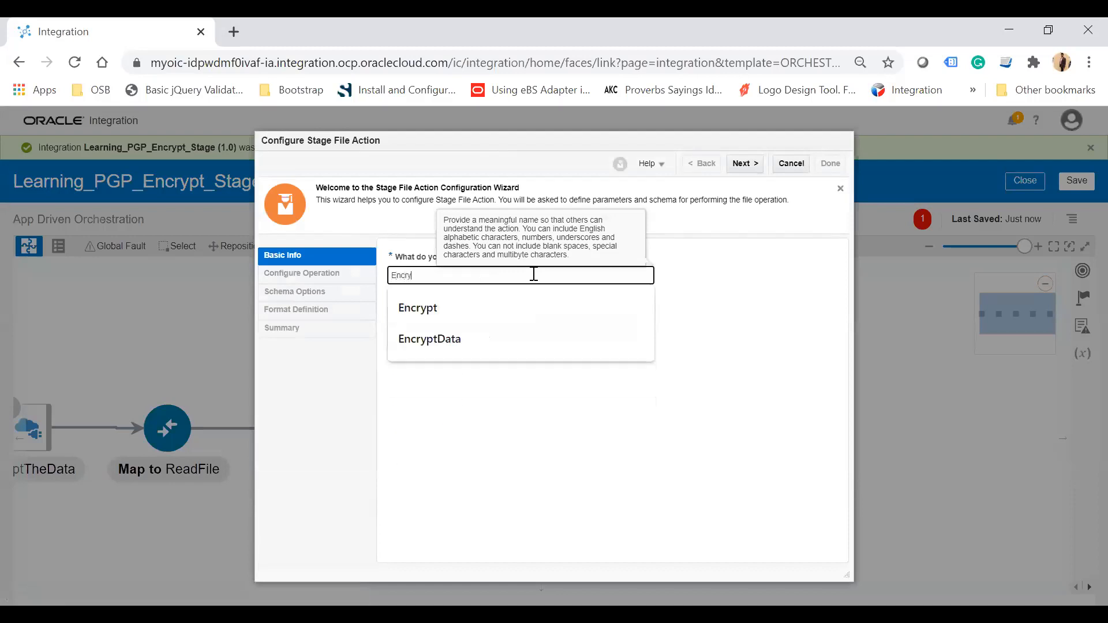
{"action": "type", "text": "ptData"}
{"action": "left_click", "coordinate": [753, 434]}
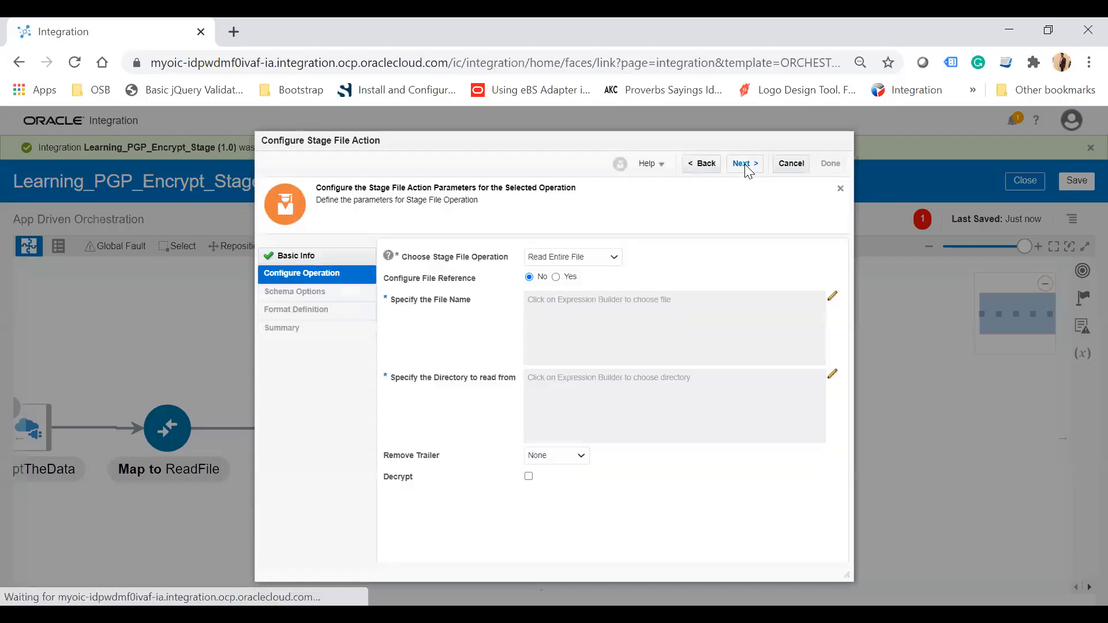
Choose the Write File operation for the stage file action and set its file name expression to 'encrypt.json'.
{"action": "left_click", "coordinate": [552, 258]}
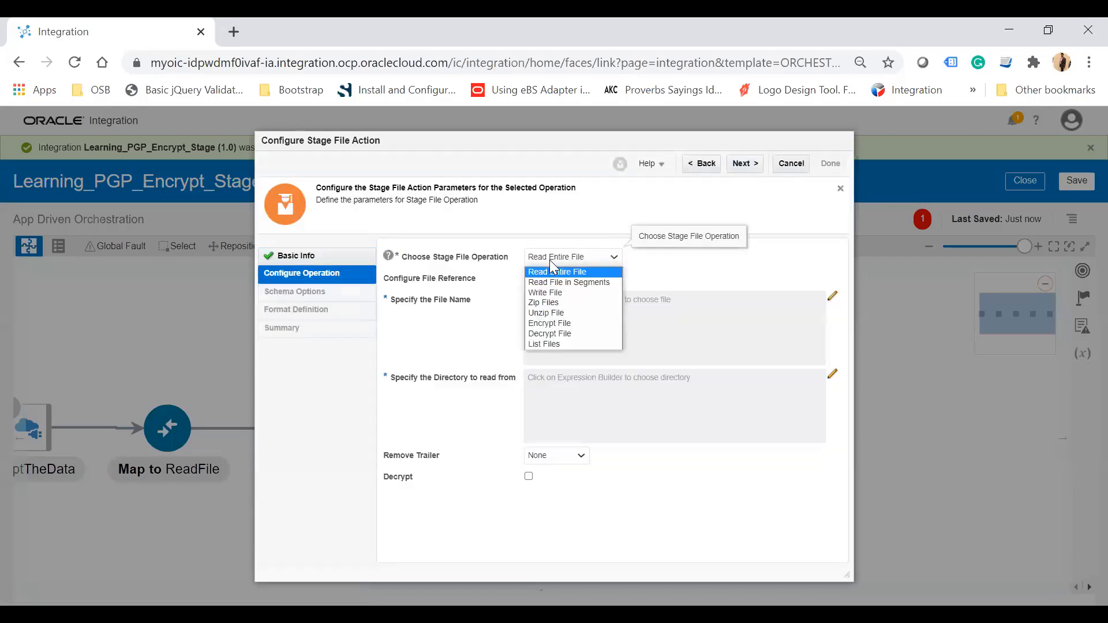
{"action": "left_click", "coordinate": [540, 292]}
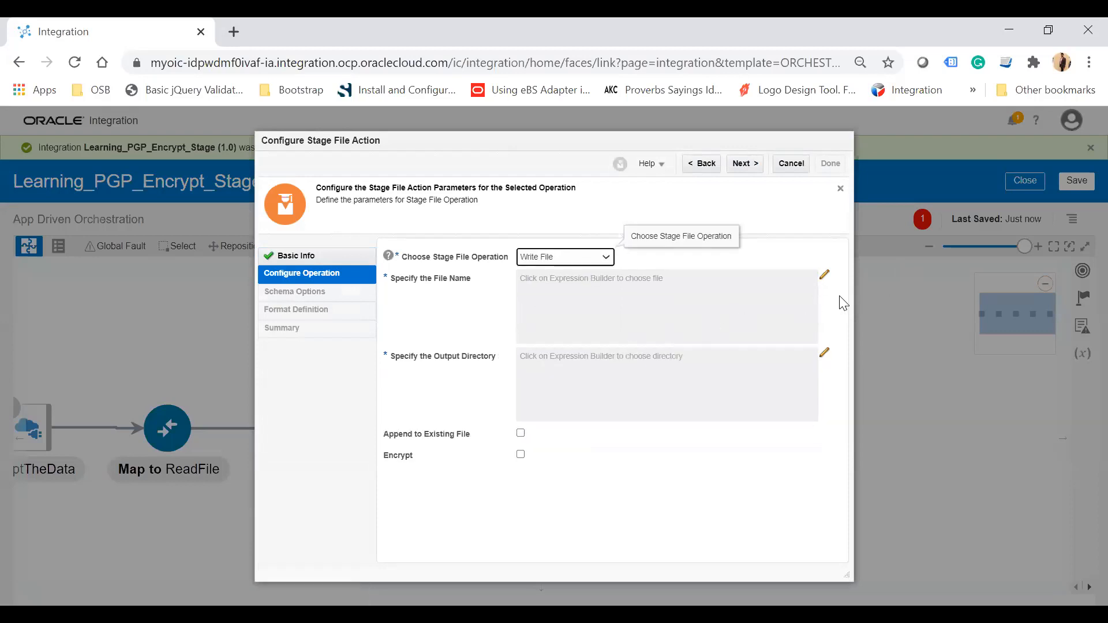
{"action": "left_click", "coordinate": [824, 275]}
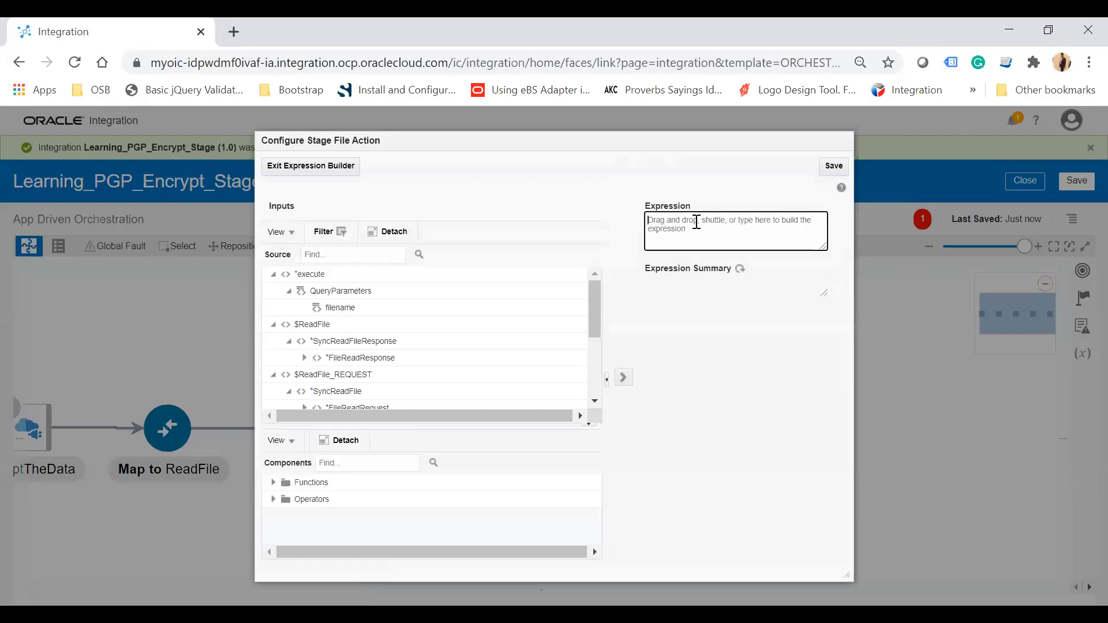
{"action": "left_click", "coordinate": [696, 223]}
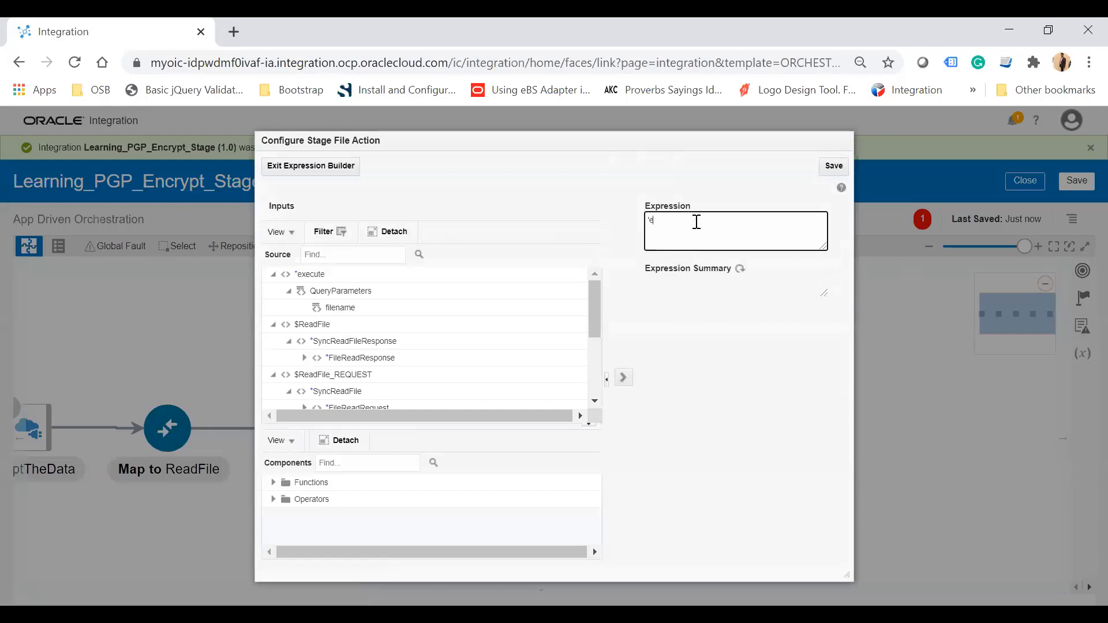
{"action": "type", "text": "'encrypt.json'"}
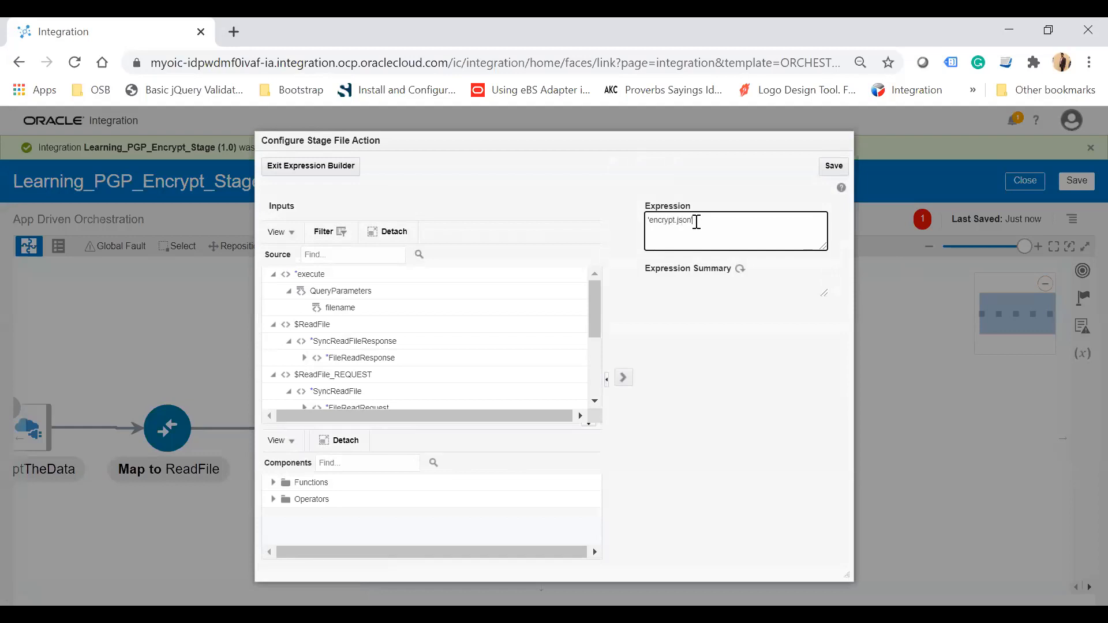
{"action": "left_click", "coordinate": [837, 168]}
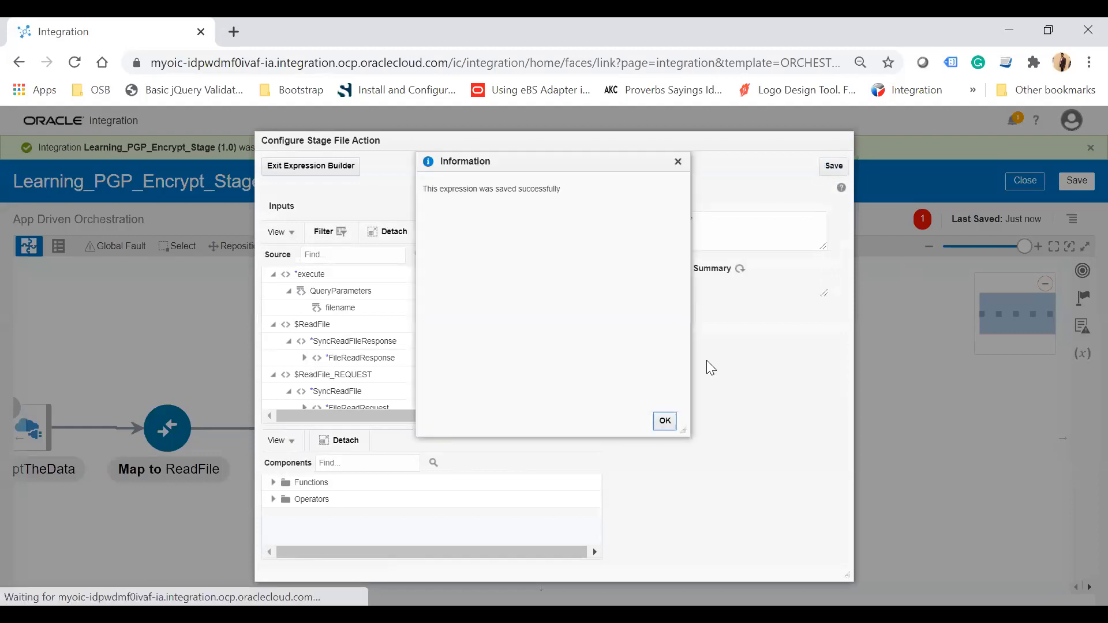
{"action": "left_click", "coordinate": [664, 423]}
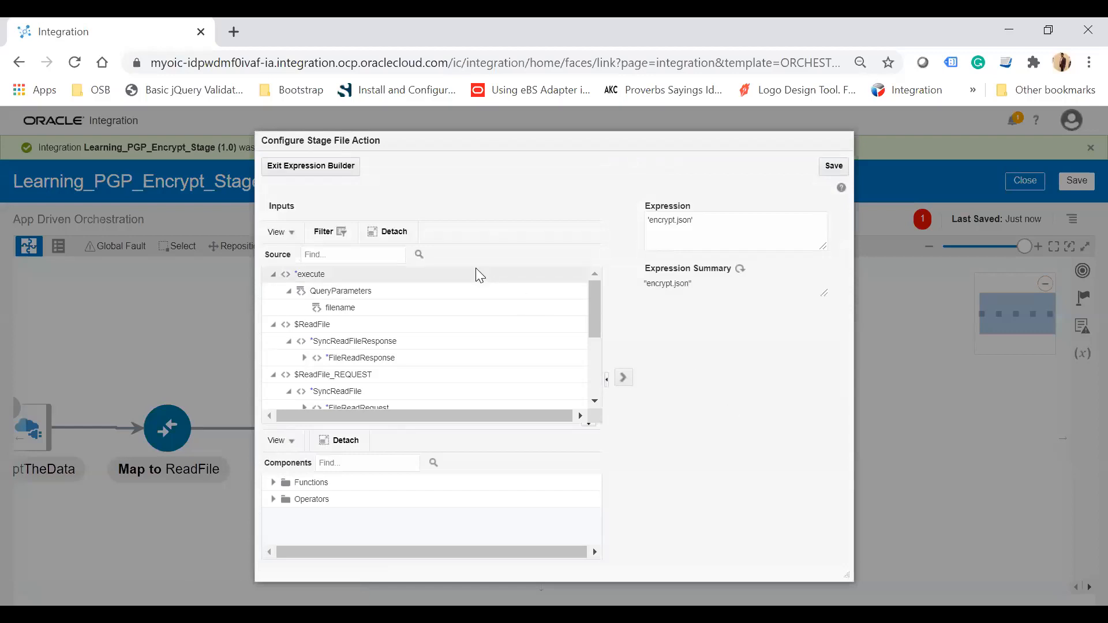
{"action": "left_click", "coordinate": [334, 171]}
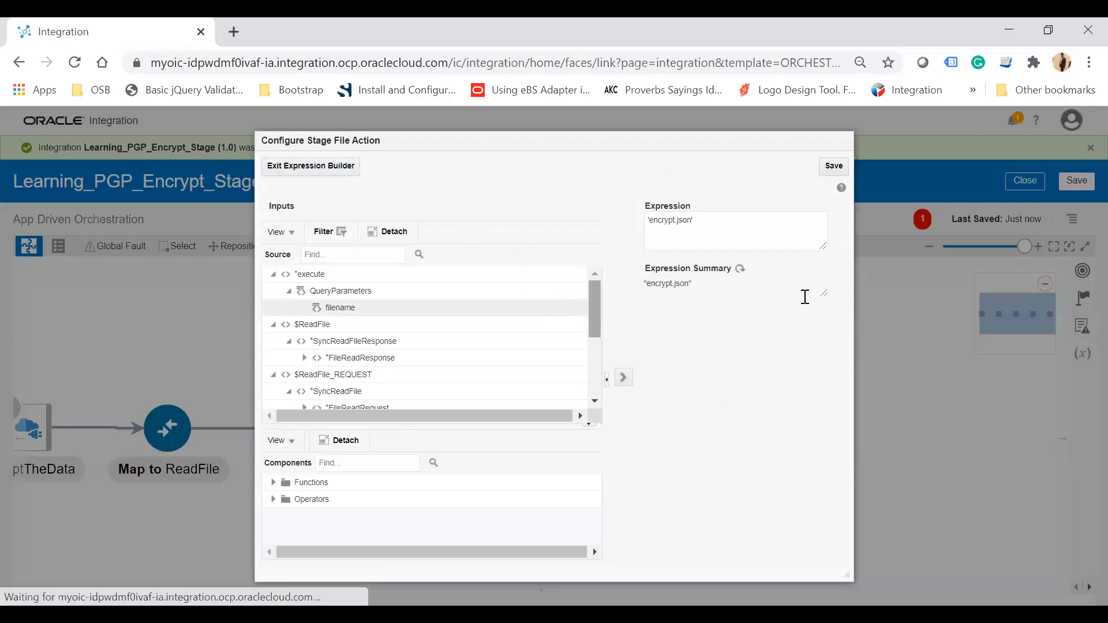
Set the stage file action's output directory expression to '/encrypt'.
{"action": "left_click", "coordinate": [826, 354]}
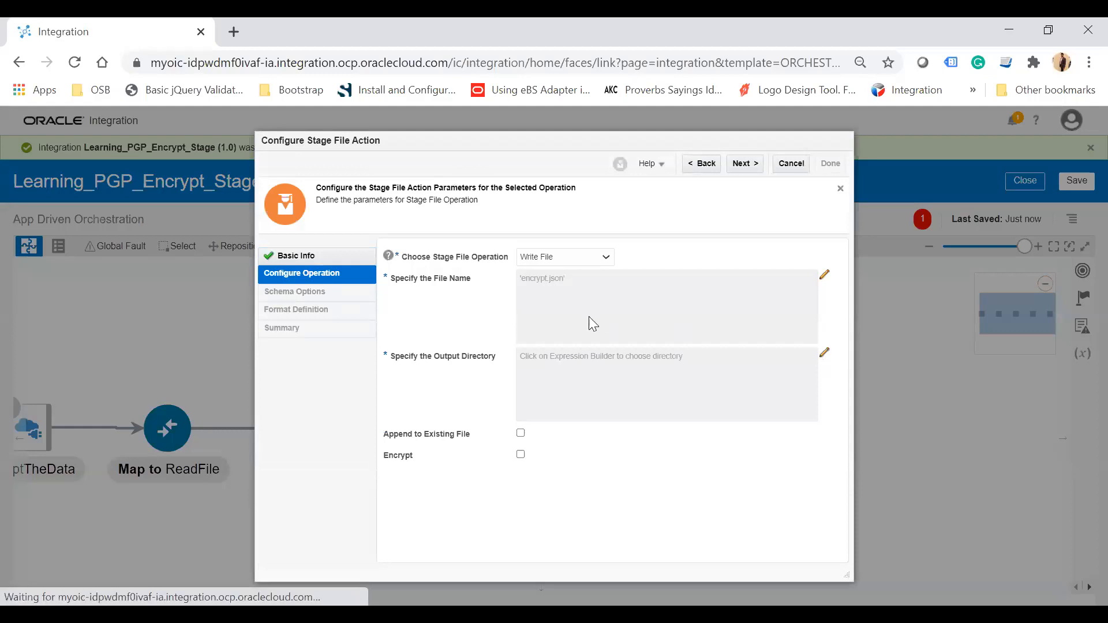
{"action": "left_click", "coordinate": [667, 236]}
{"action": "type", "text": "'"}
{"action": "type", "text": "/end"}
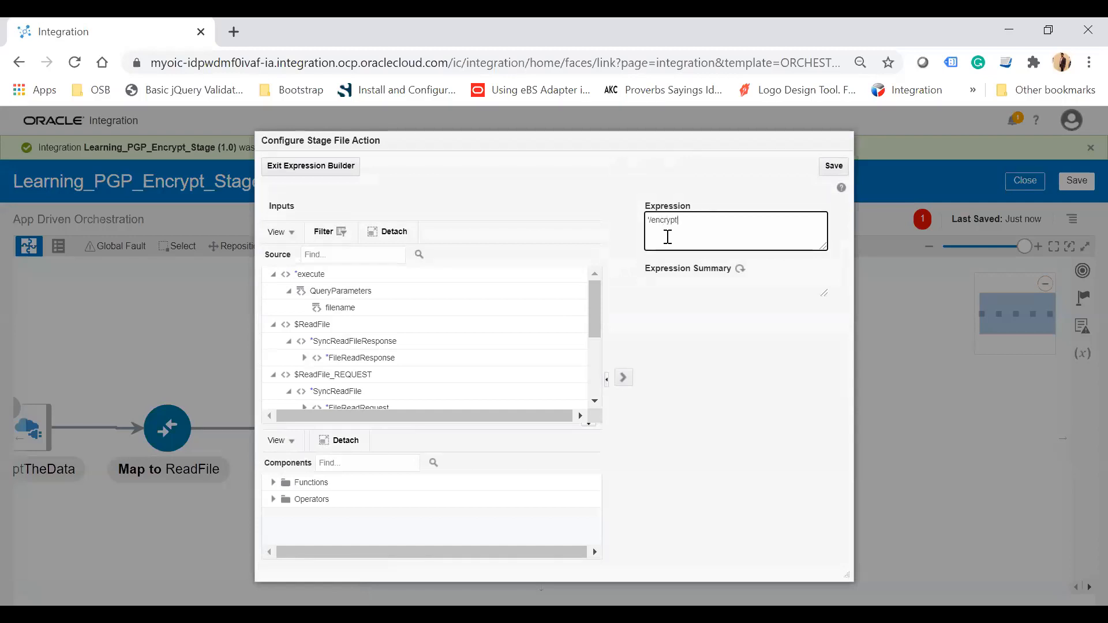
{"action": "left_click", "coordinate": [833, 166]}
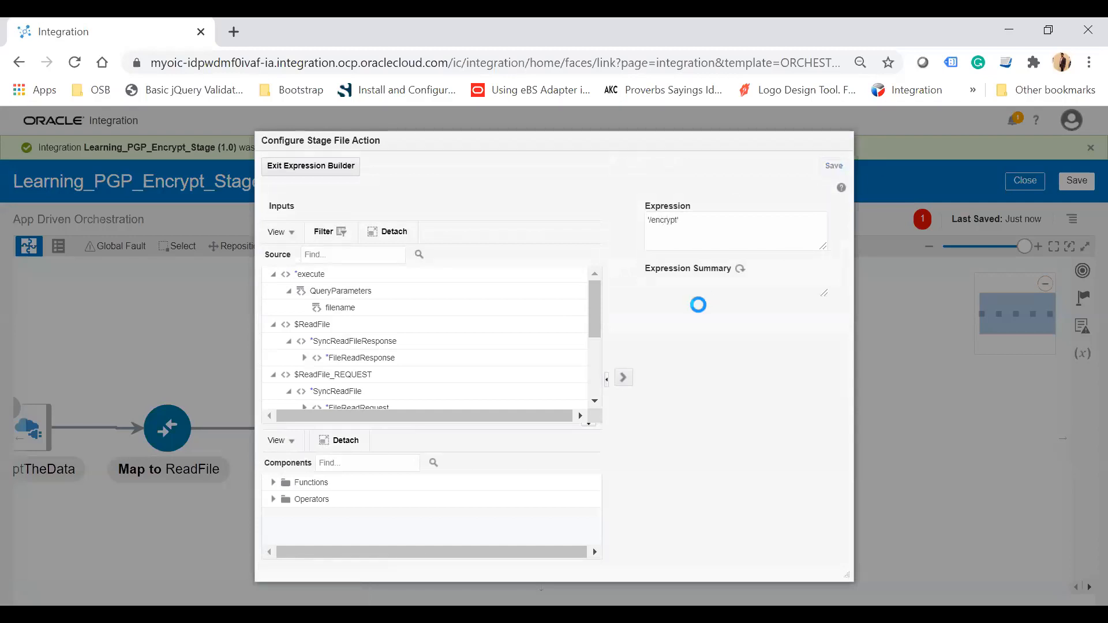
{"action": "left_click", "coordinate": [663, 420]}
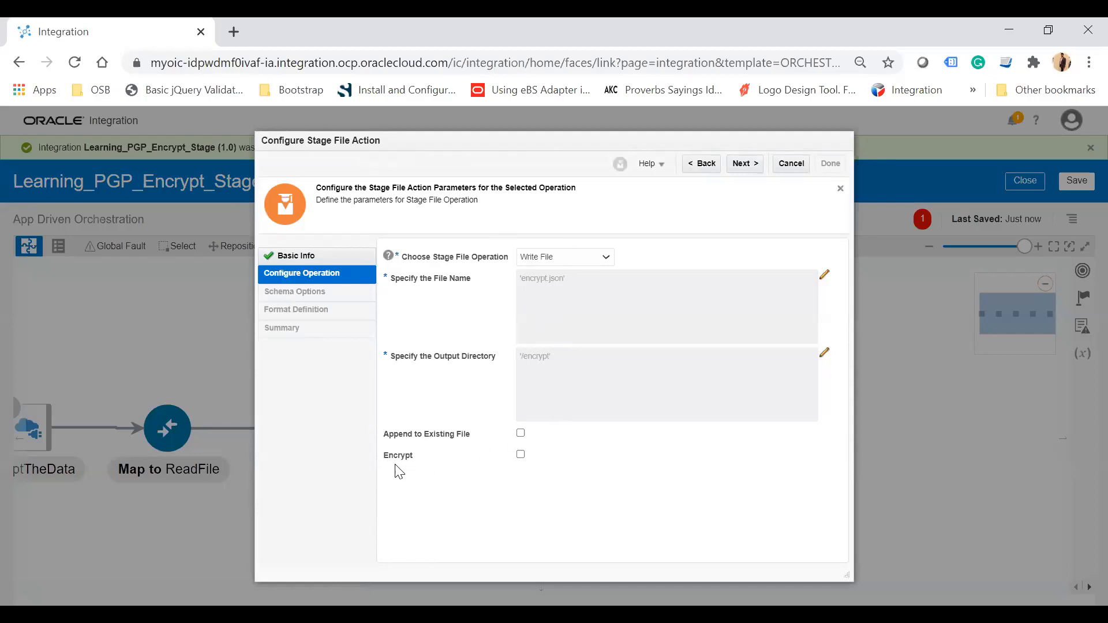
Enable encryption for the EncryptData write operation and choose LearningPGPPublic as the PGP key.
{"action": "left_click", "coordinate": [521, 455]}
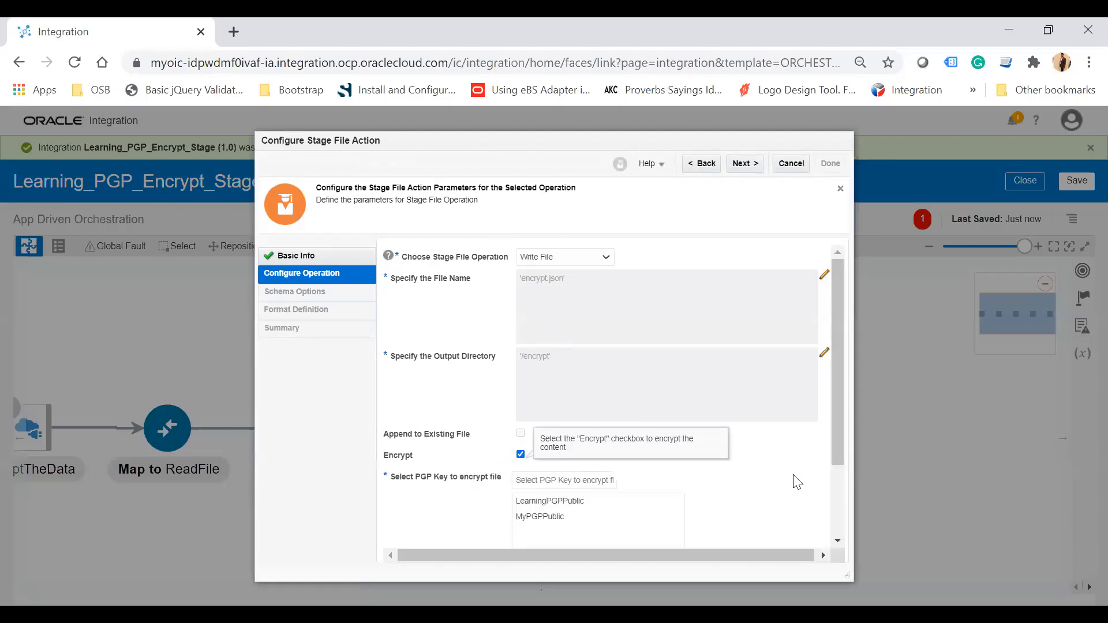
{"action": "scroll", "coordinate": [796, 482], "scroll_direction": "down", "scroll_amount": 1}
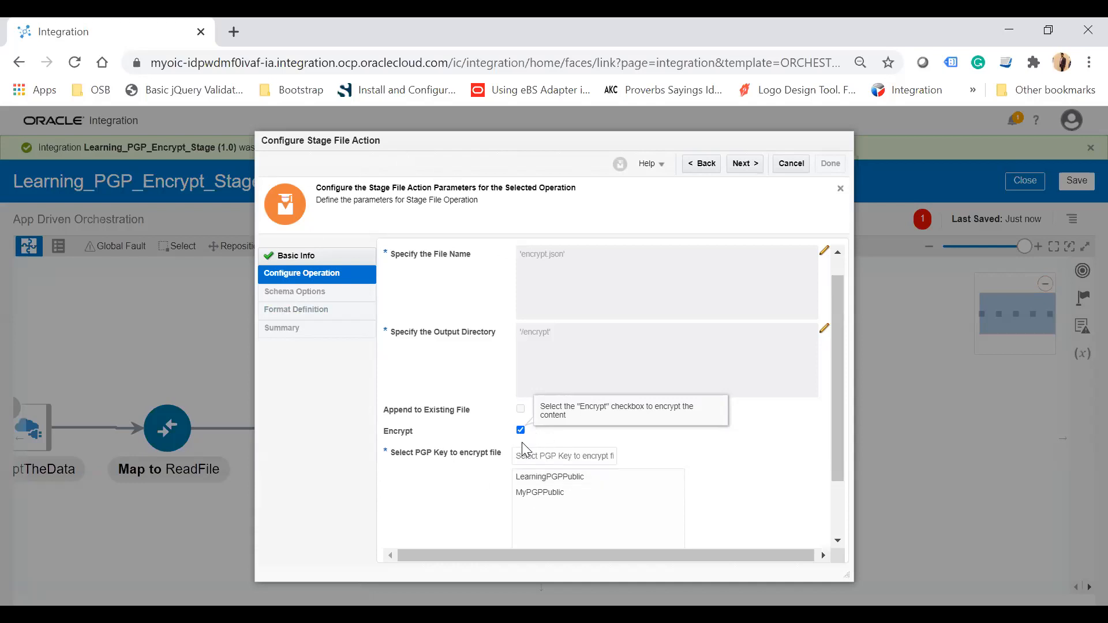
{"action": "left_click", "coordinate": [557, 474]}
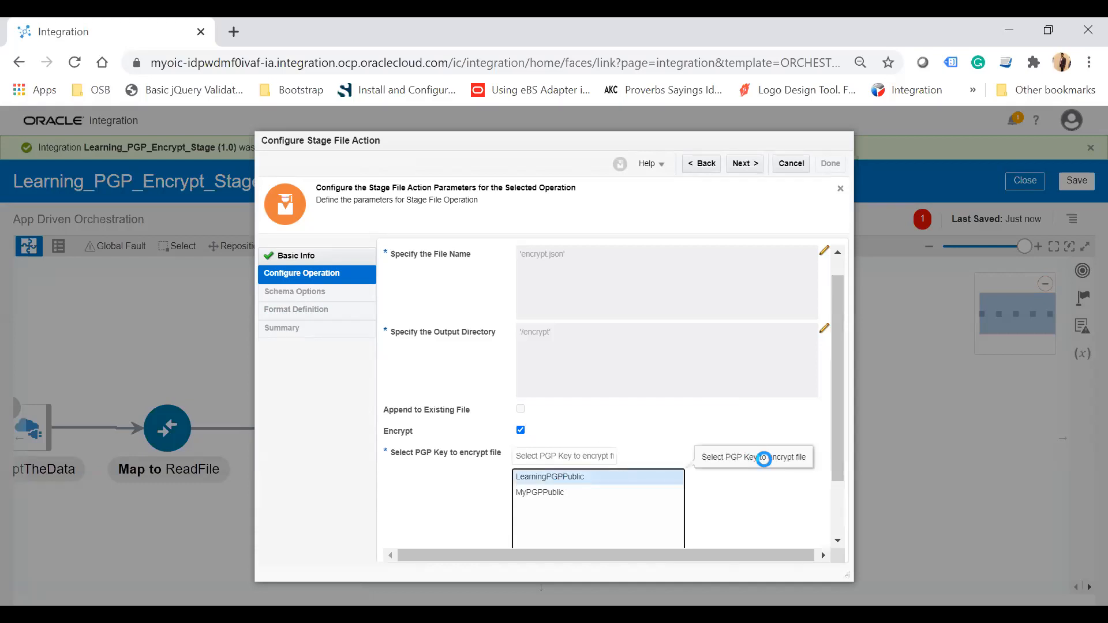
{"action": "scroll", "coordinate": [638, 341], "scroll_direction": "down", "scroll_amount": 2}
{"action": "left_click", "coordinate": [748, 162]}
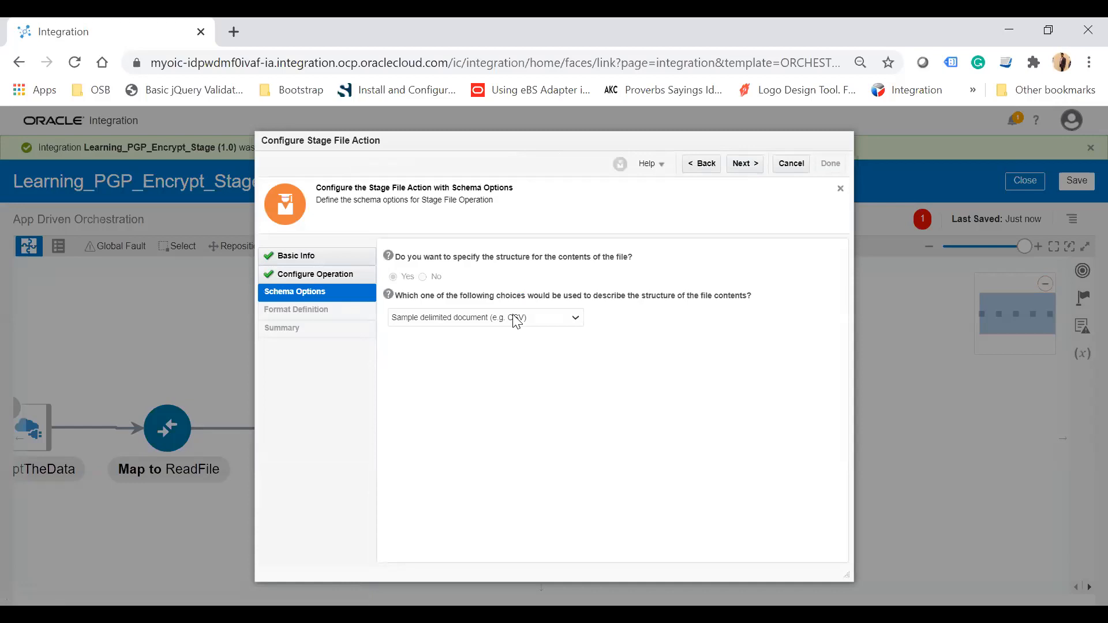
Define the written file's structure from a sample JSON document using sample.json, and finish the EncryptData stage file configuration.
{"action": "left_click", "coordinate": [515, 321]}
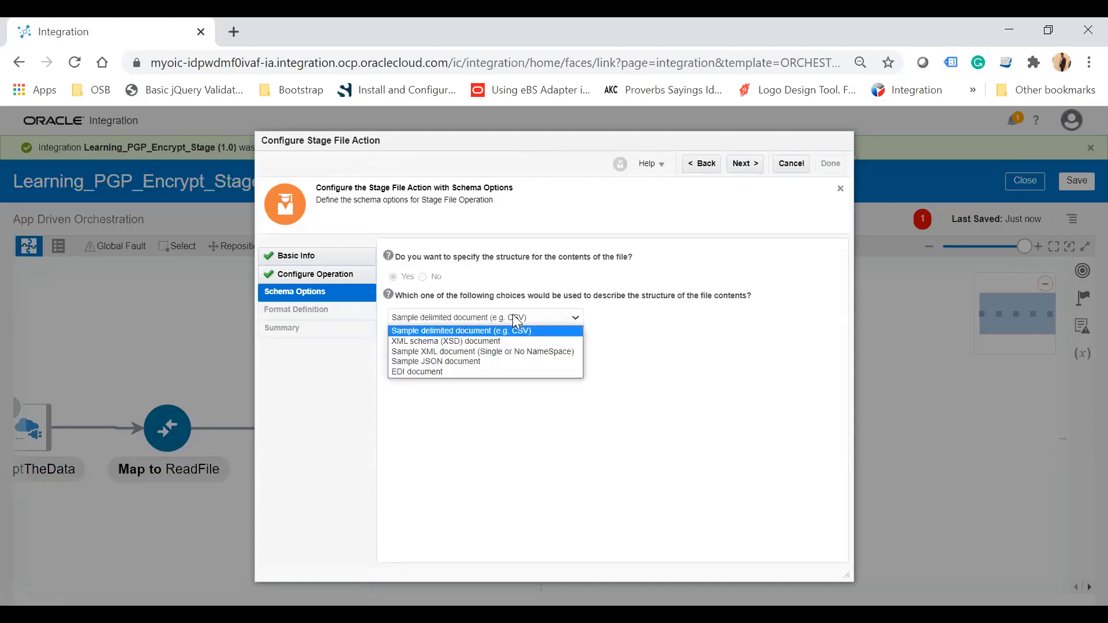
{"action": "left_click", "coordinate": [472, 363]}
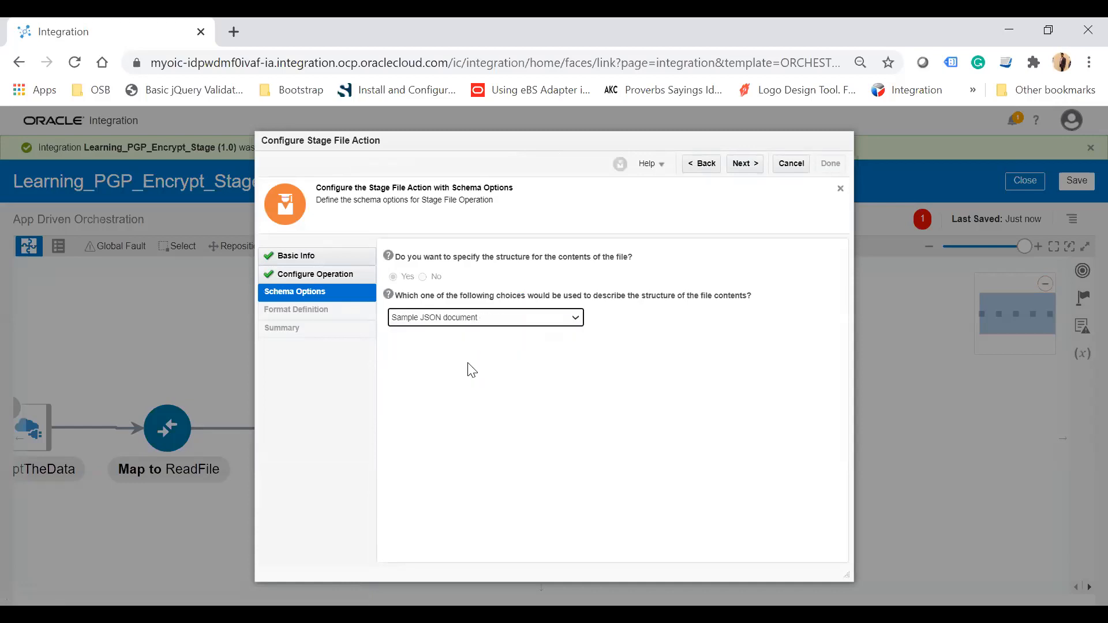
{"action": "left_click", "coordinate": [745, 163]}
{"action": "left_click", "coordinate": [464, 283]}
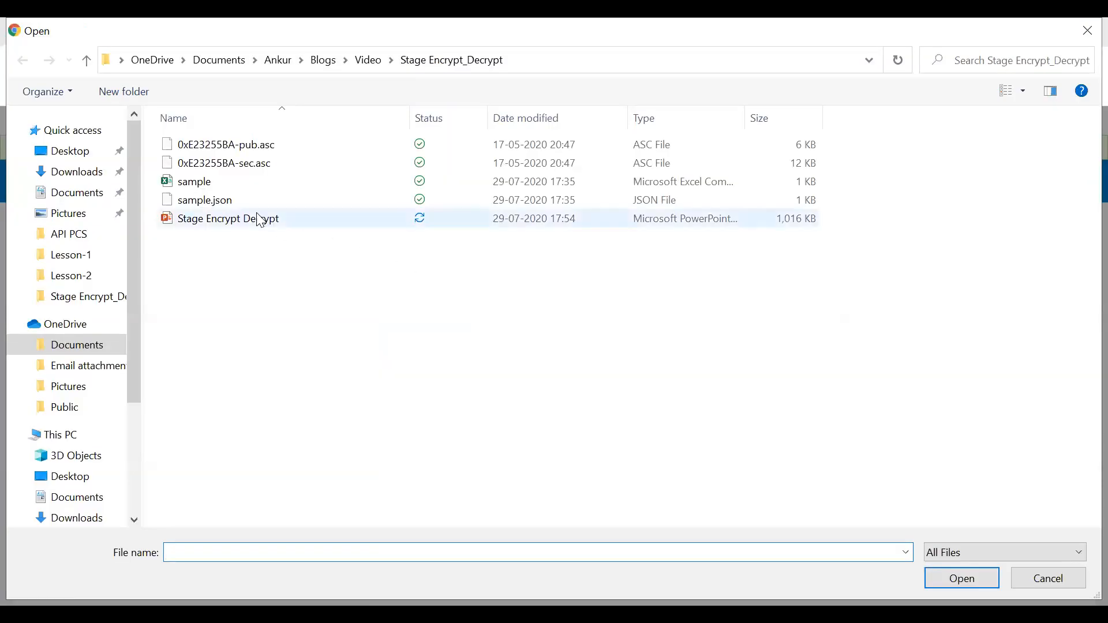
{"action": "left_click", "coordinate": [225, 202]}
{"action": "key", "text": "Return"}
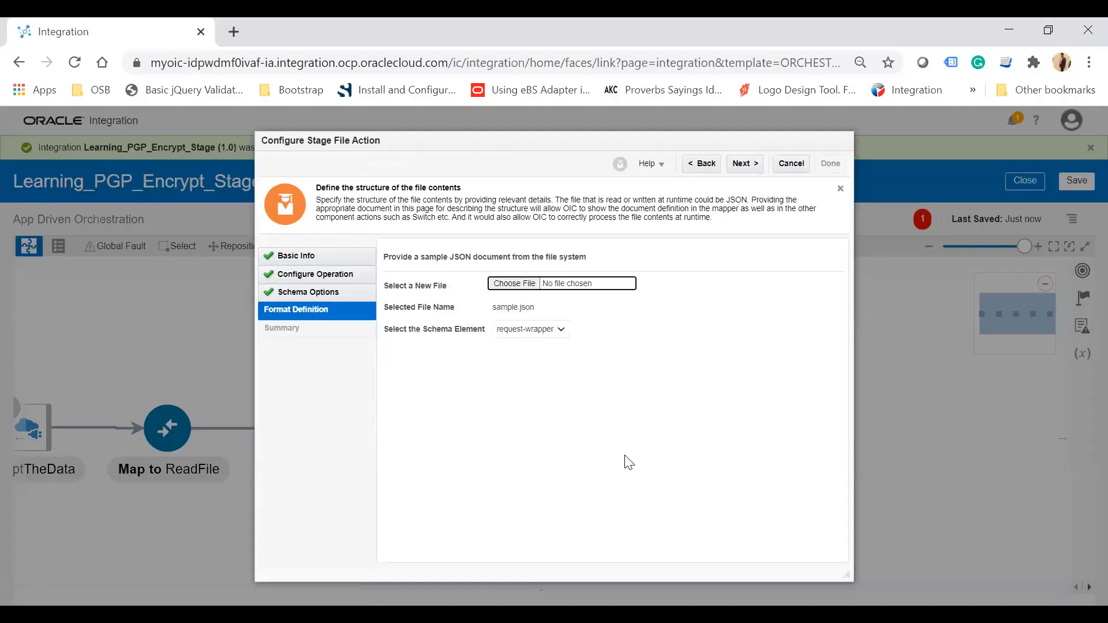
{"action": "left_click", "coordinate": [747, 169]}
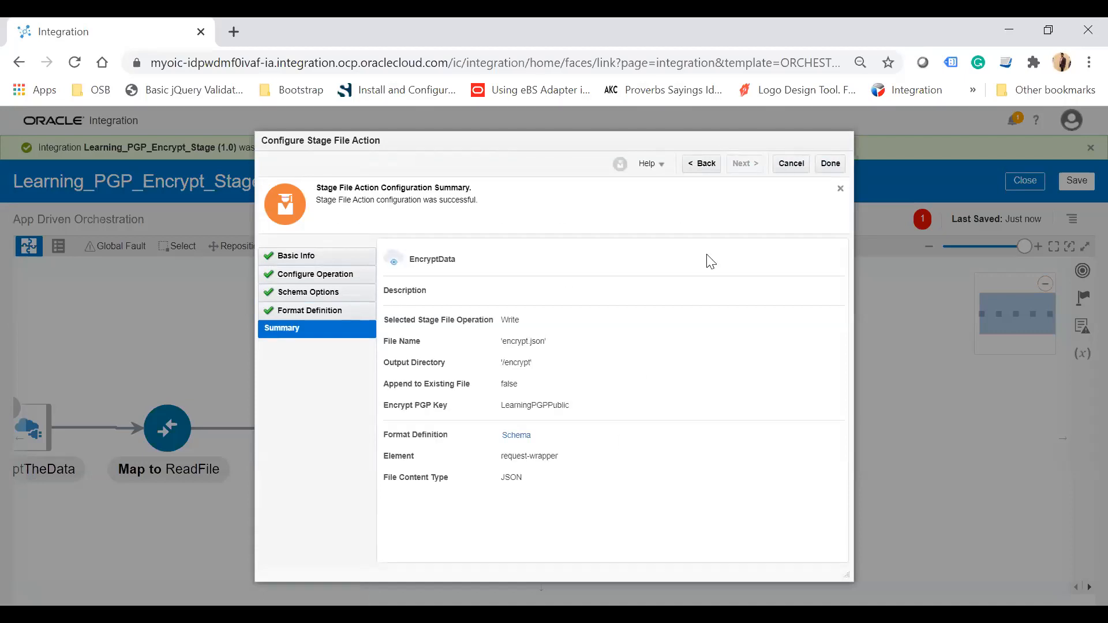
{"action": "left_click", "coordinate": [826, 166]}
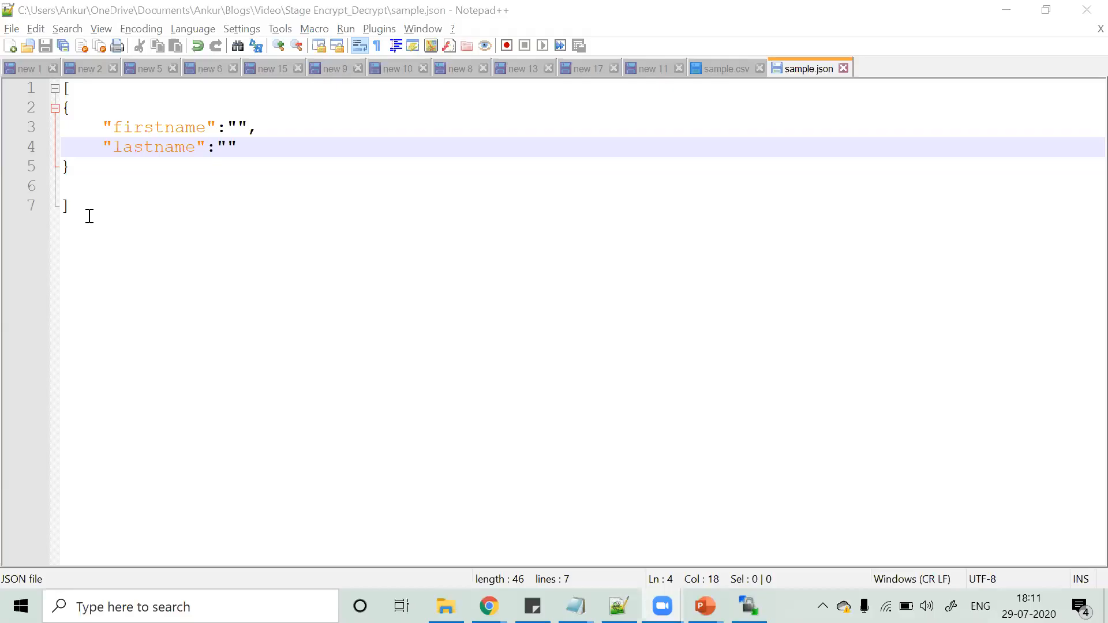
Review the JSON array structure of sample.json in Notepad++, and switch back to the integration in Chrome.
{"action": "left_click_drag", "start_coordinate": [89, 217], "coordinate": [64, 79]}
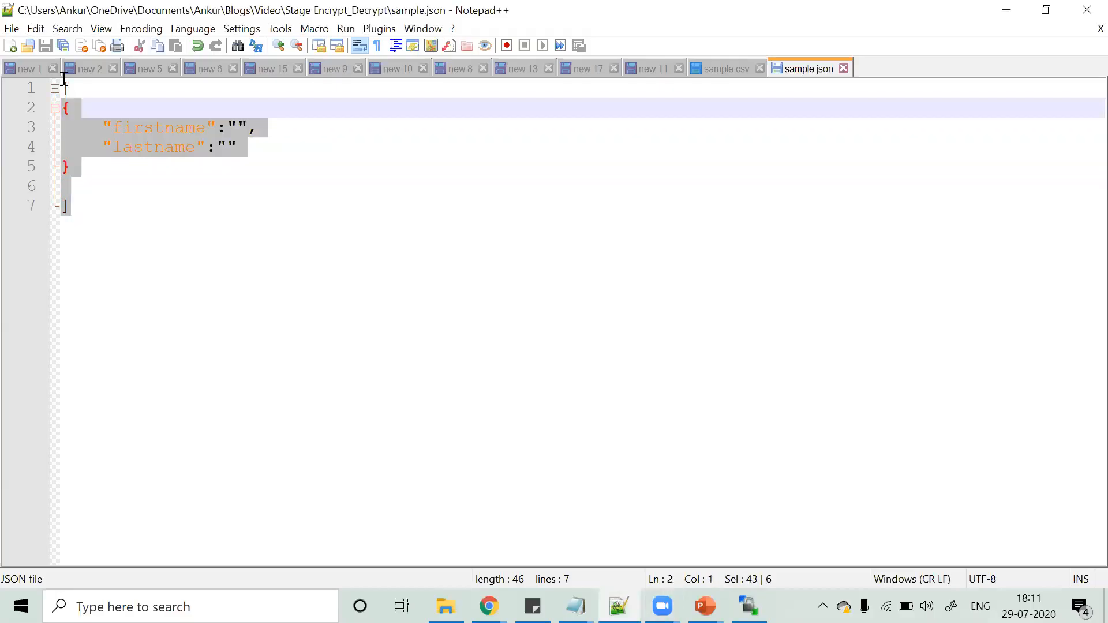
{"action": "left_click", "coordinate": [293, 328]}
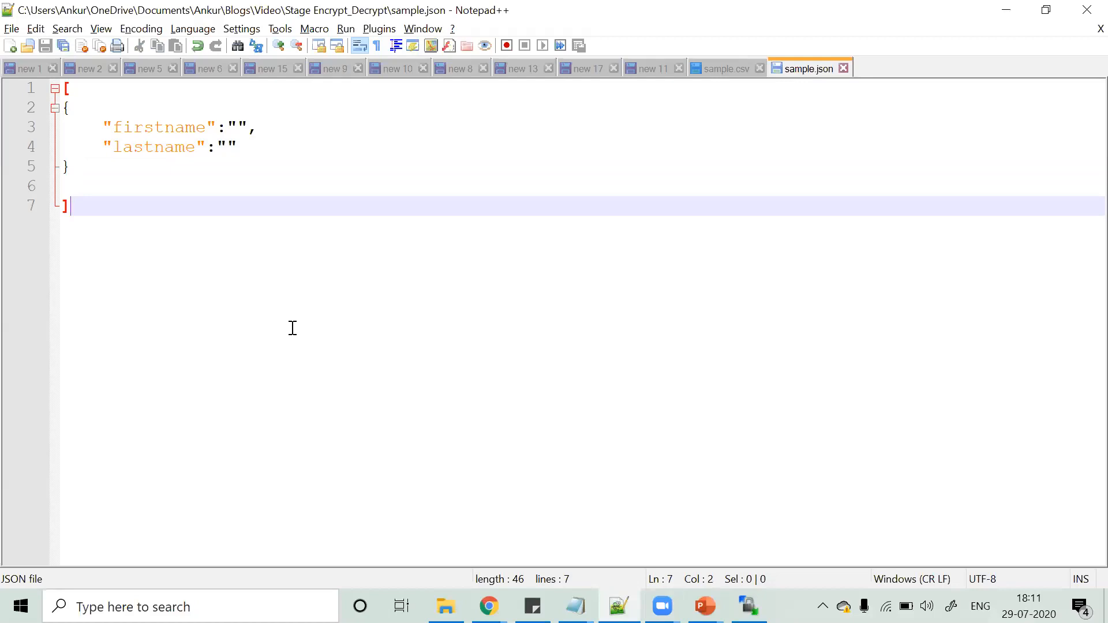
{"action": "mouse_move", "coordinate": [489, 606]}
{"action": "left_click", "coordinate": [641, 501]}
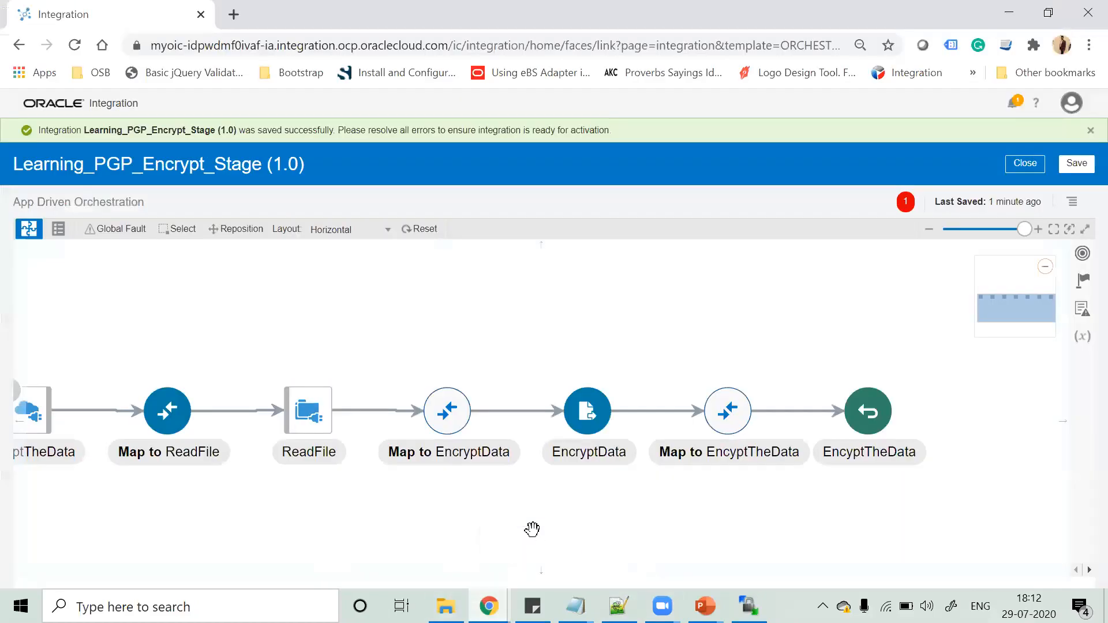
In Map to EncryptData, map the repeating User element of the $ReadFile response to the target topLevelArray.
{"action": "left_click", "coordinate": [443, 404]}
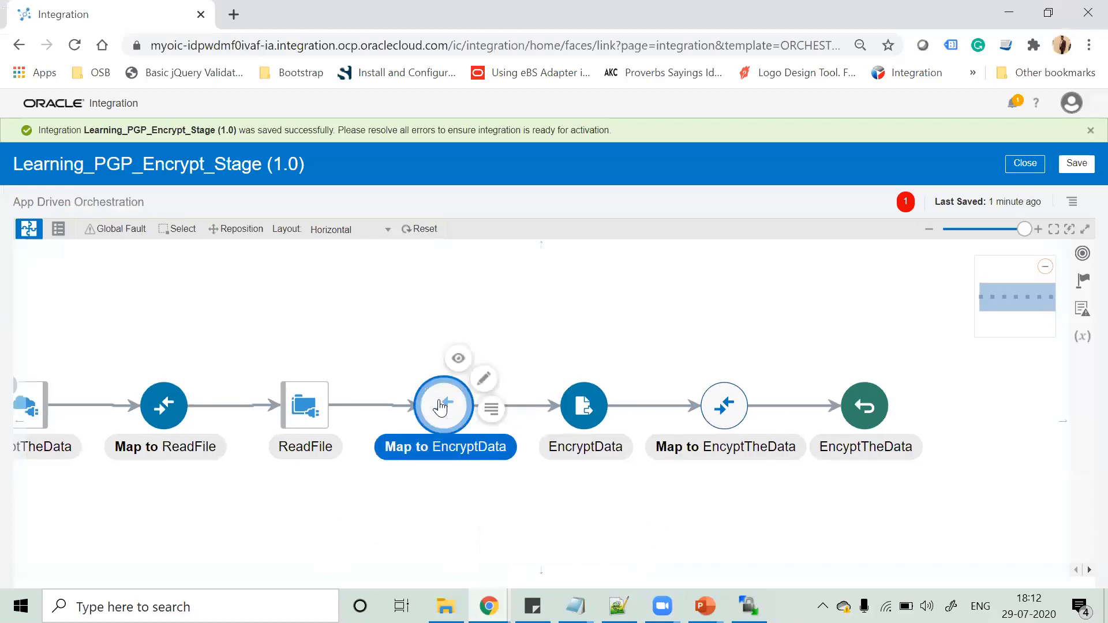
{"action": "left_click", "coordinate": [485, 381]}
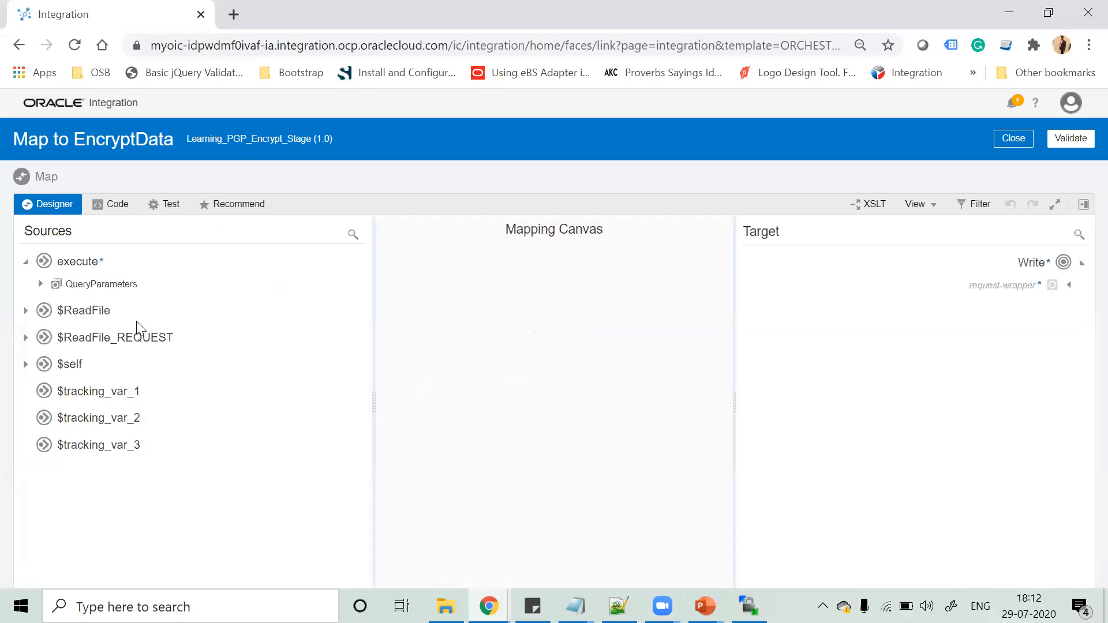
{"action": "left_click", "coordinate": [25, 311]}
{"action": "left_click", "coordinate": [40, 333]}
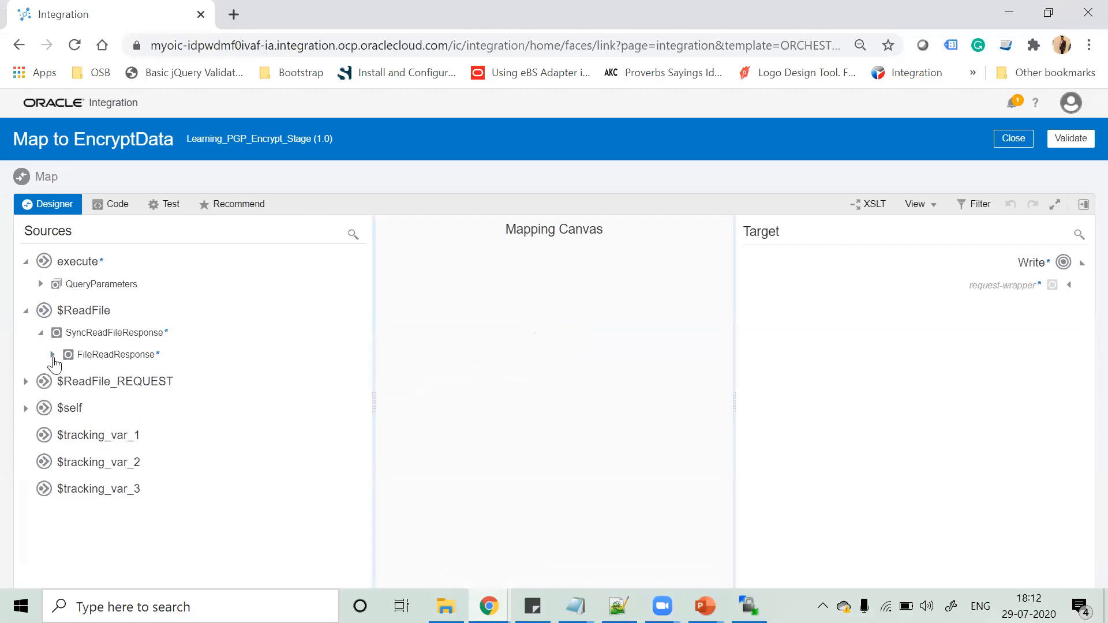
{"action": "left_click", "coordinate": [52, 355]}
{"action": "left_click", "coordinate": [52, 356]}
{"action": "left_click", "coordinate": [52, 356]}
{"action": "left_click", "coordinate": [52, 356]}
{"action": "left_click", "coordinate": [52, 355]}
{"action": "left_click", "coordinate": [64, 396]}
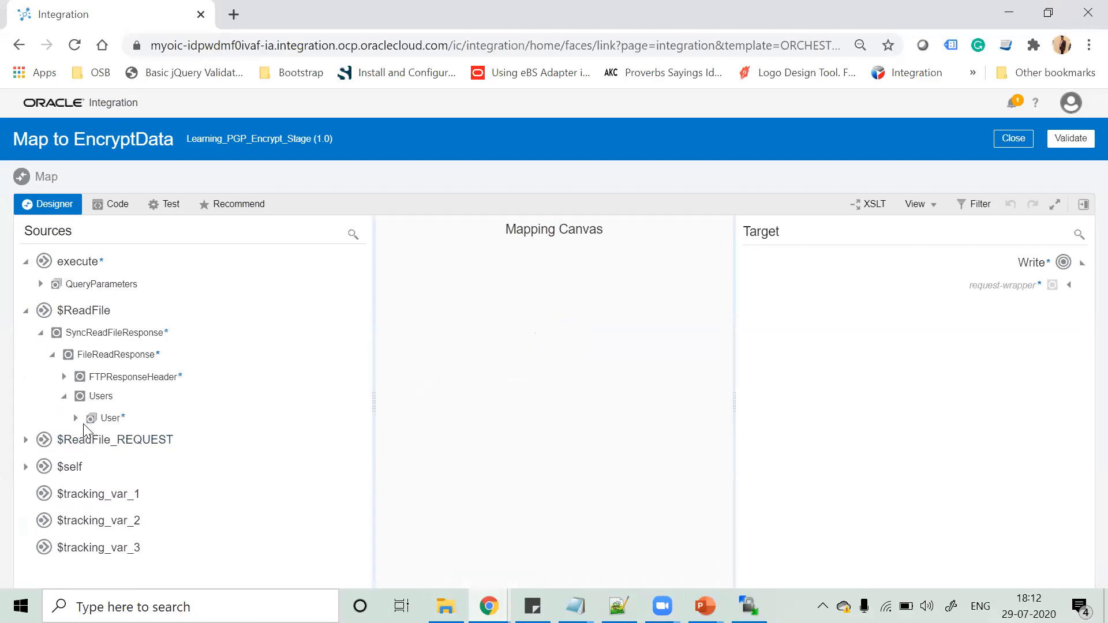
{"action": "left_click", "coordinate": [76, 418]}
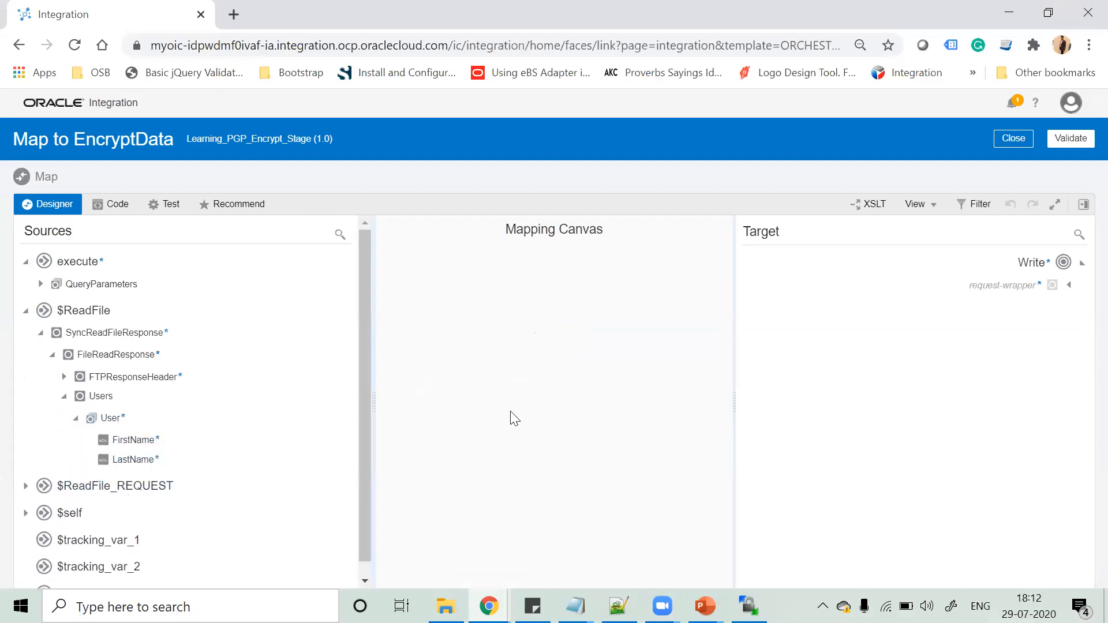
{"action": "left_click", "coordinate": [1069, 285]}
{"action": "left_click", "coordinate": [1059, 307]}
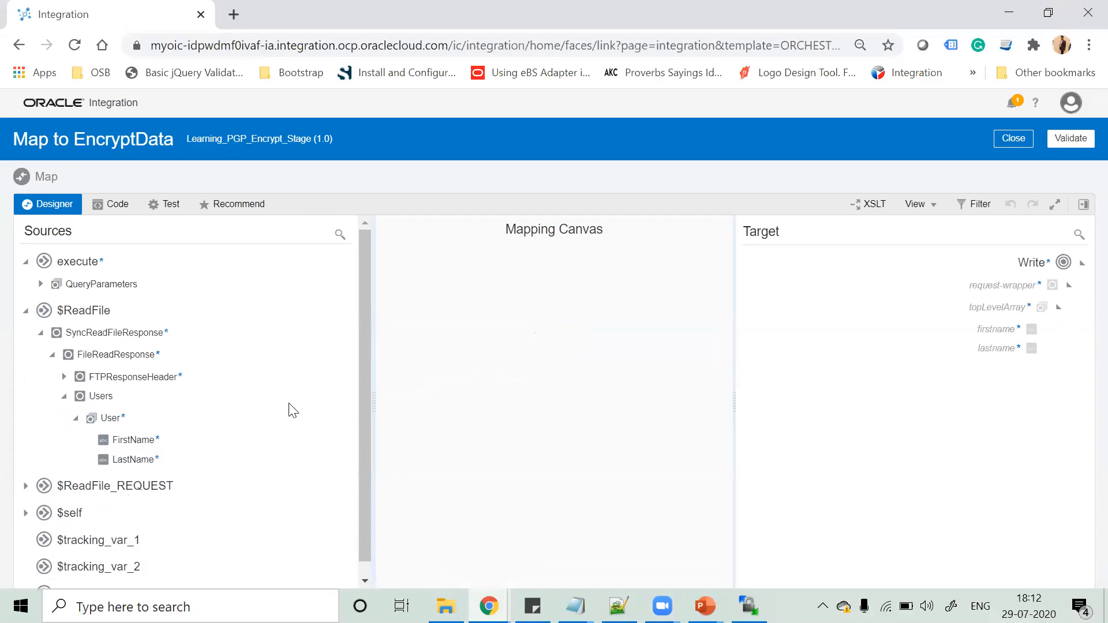
{"action": "left_click_drag", "start_coordinate": [119, 416], "coordinate": [978, 312]}
{"action": "left_click", "coordinate": [1059, 308]}
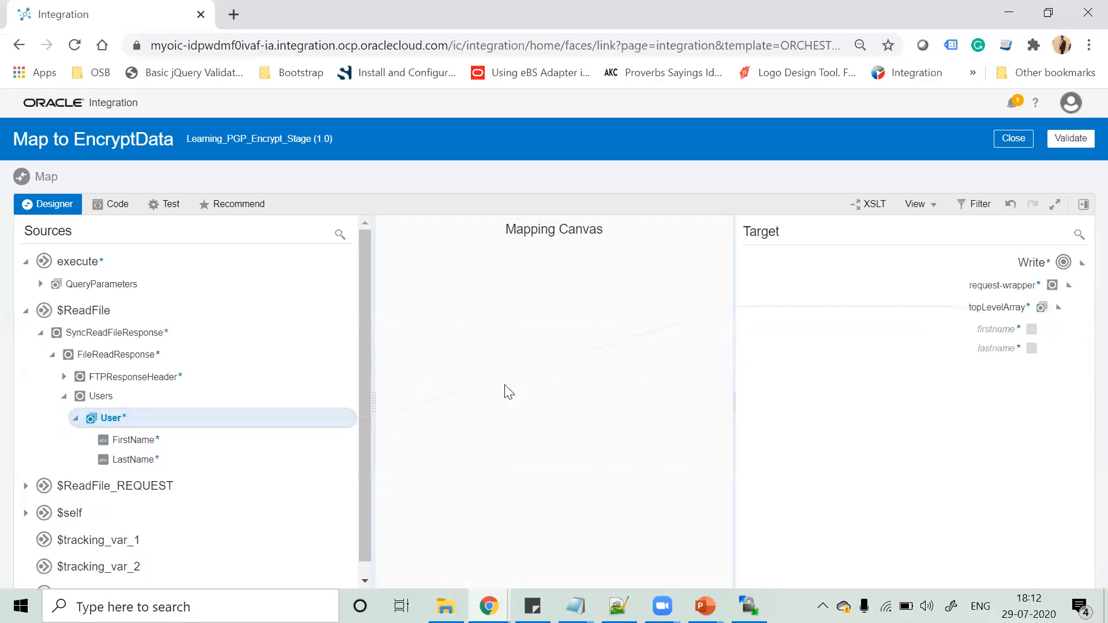
Map FirstName to firstname and LastName to lastname, validate the mapping, and save the integration.
{"action": "left_click_drag", "start_coordinate": [131, 442], "coordinate": [987, 330]}
{"action": "left_click_drag", "start_coordinate": [138, 460], "coordinate": [986, 354]}
{"action": "left_click", "coordinate": [1073, 138]}
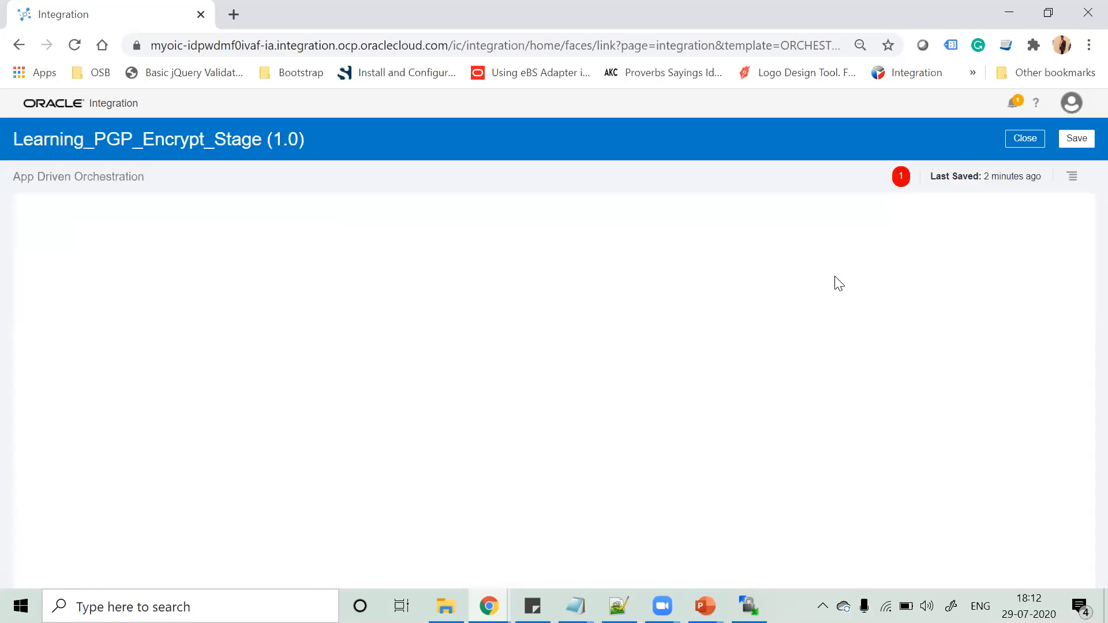
{"action": "left_click", "coordinate": [1077, 139]}
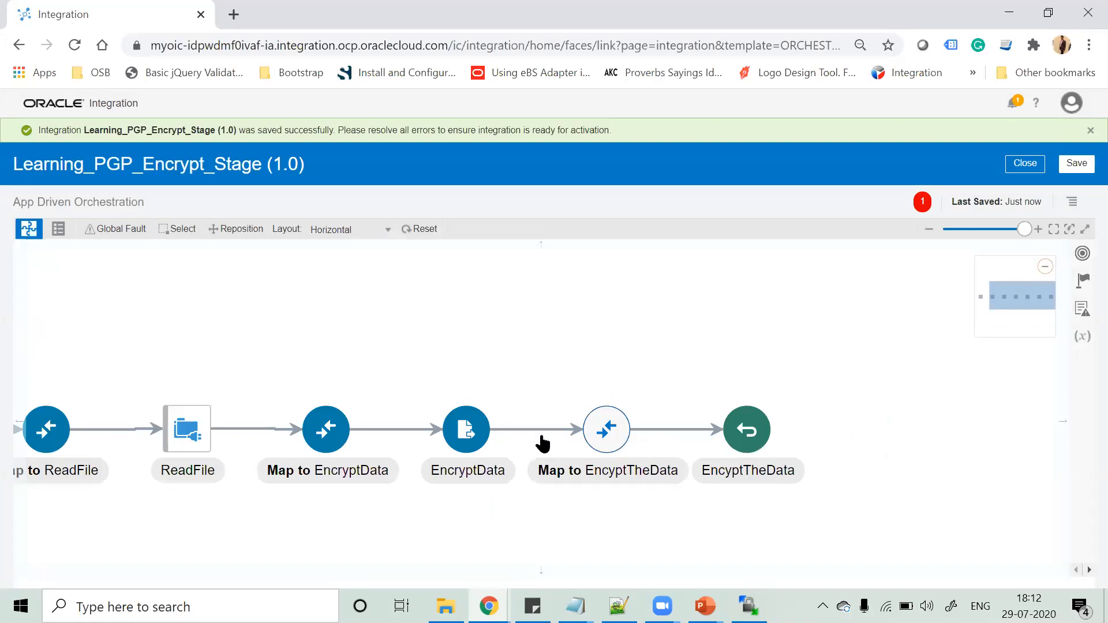
Insert a Stage File action directly after EncryptData and name it ReadData.
{"action": "left_click", "coordinate": [537, 432]}
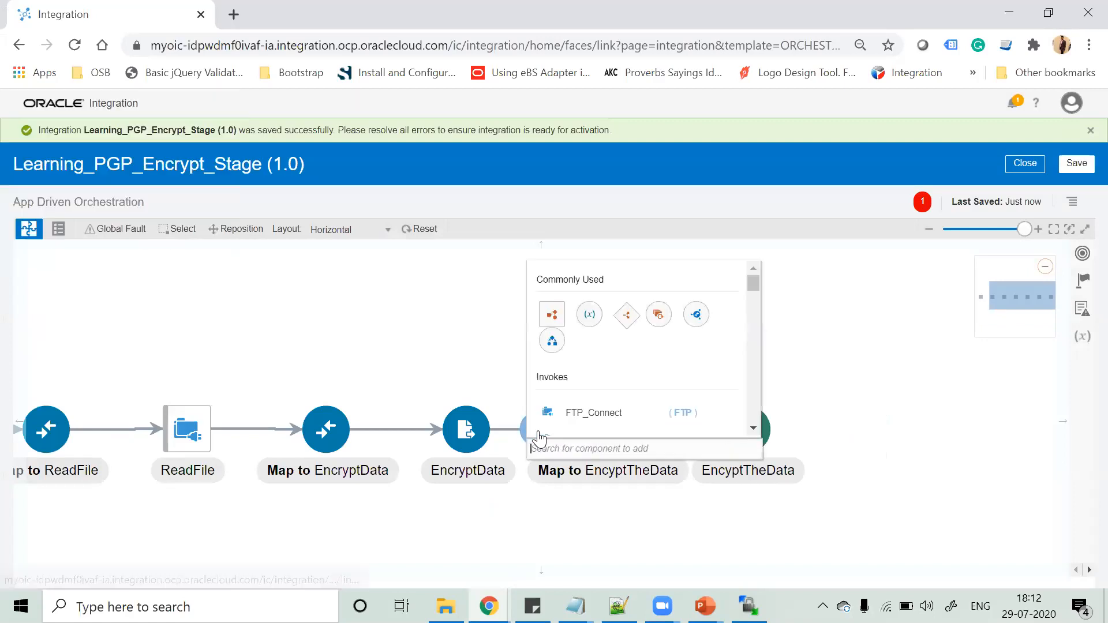
{"action": "type", "text": "stage"}
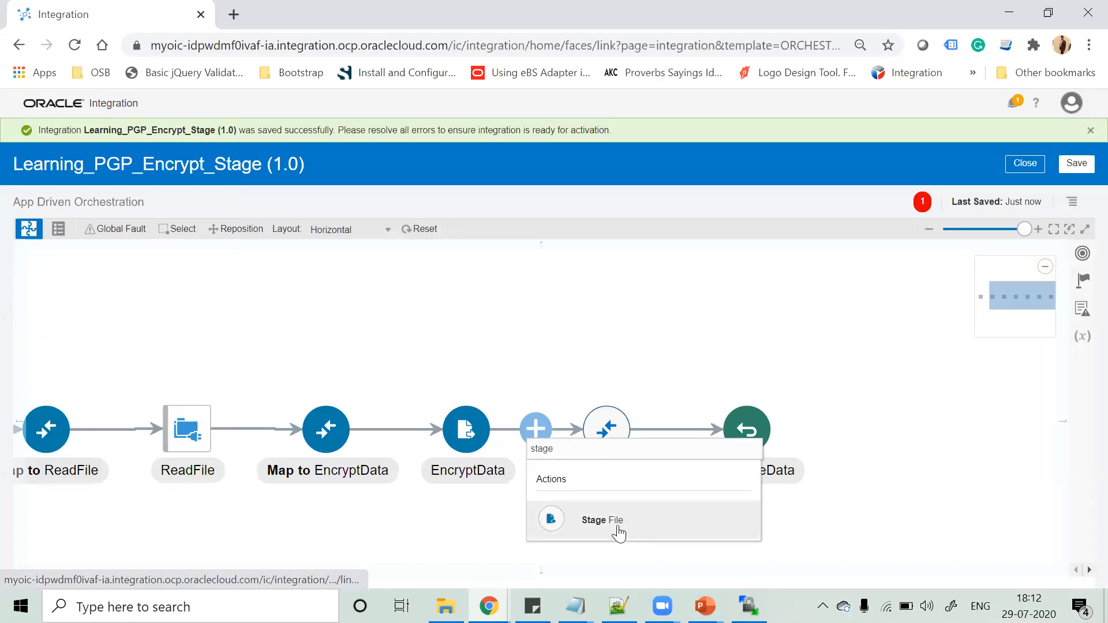
{"action": "left_click", "coordinate": [618, 522]}
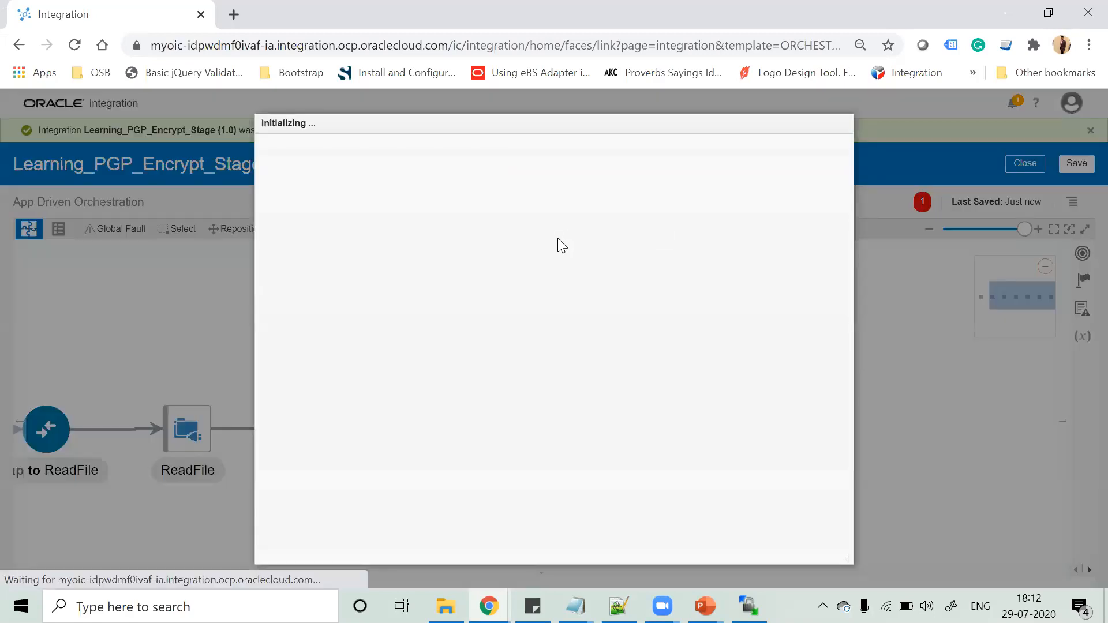
{"action": "left_click", "coordinate": [539, 256]}
{"action": "type", "text": "E"}
{"action": "key", "text": "BackSpace"}
{"action": "type", "text": "ReadData"}
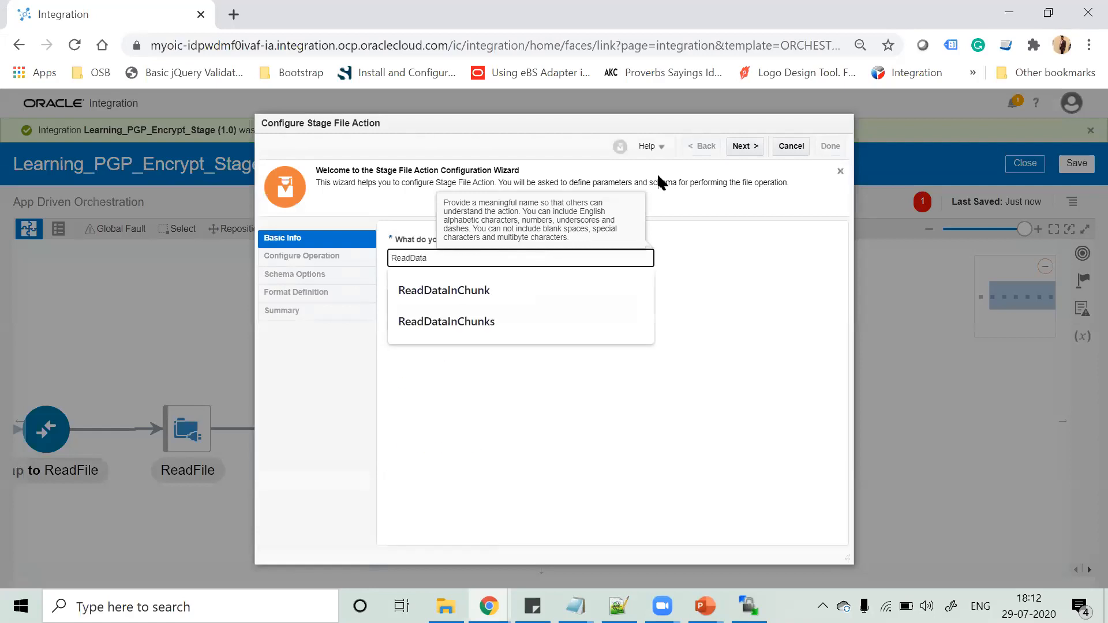
{"action": "left_click", "coordinate": [744, 146]}
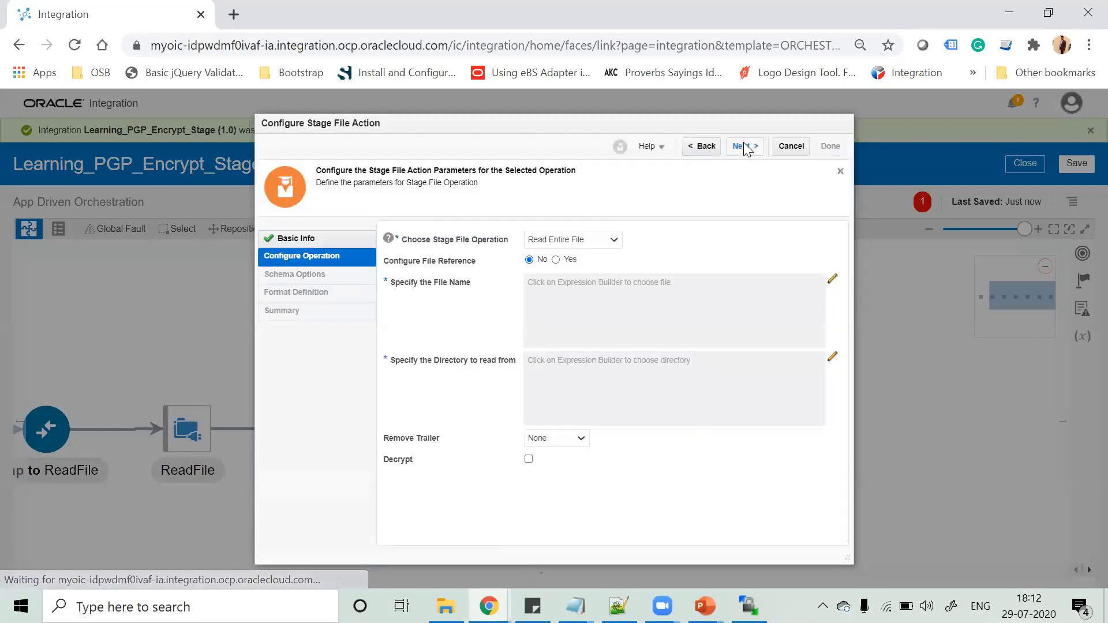
Choose the Read Entire File operation for ReadData and set it to use a file reference.
{"action": "left_click", "coordinate": [564, 240]}
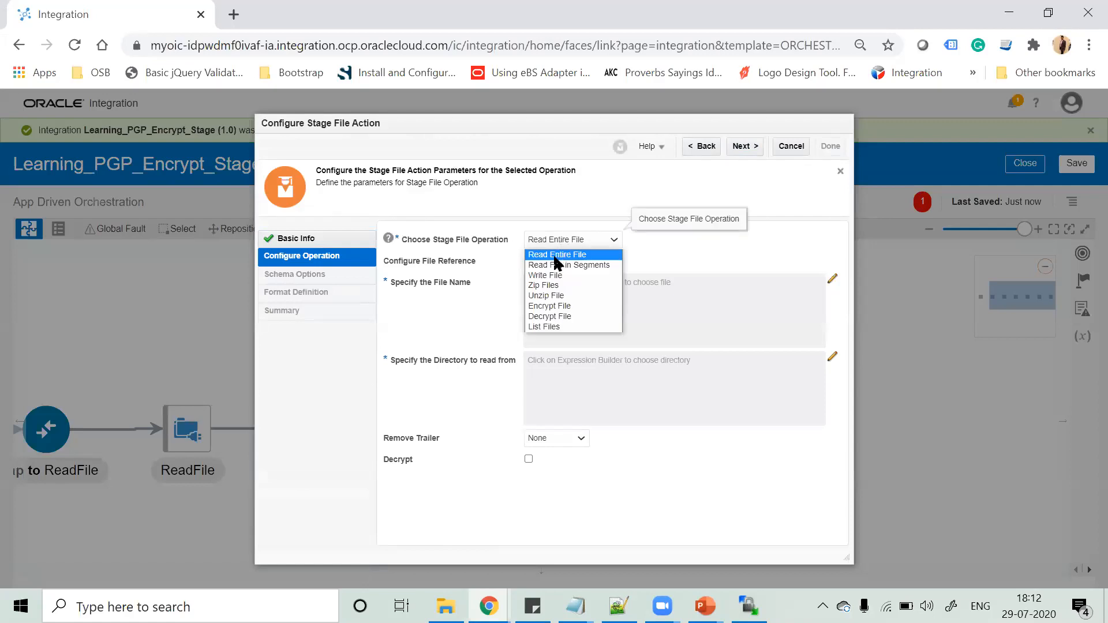
{"action": "left_click", "coordinate": [555, 256]}
{"action": "left_click", "coordinate": [557, 260]}
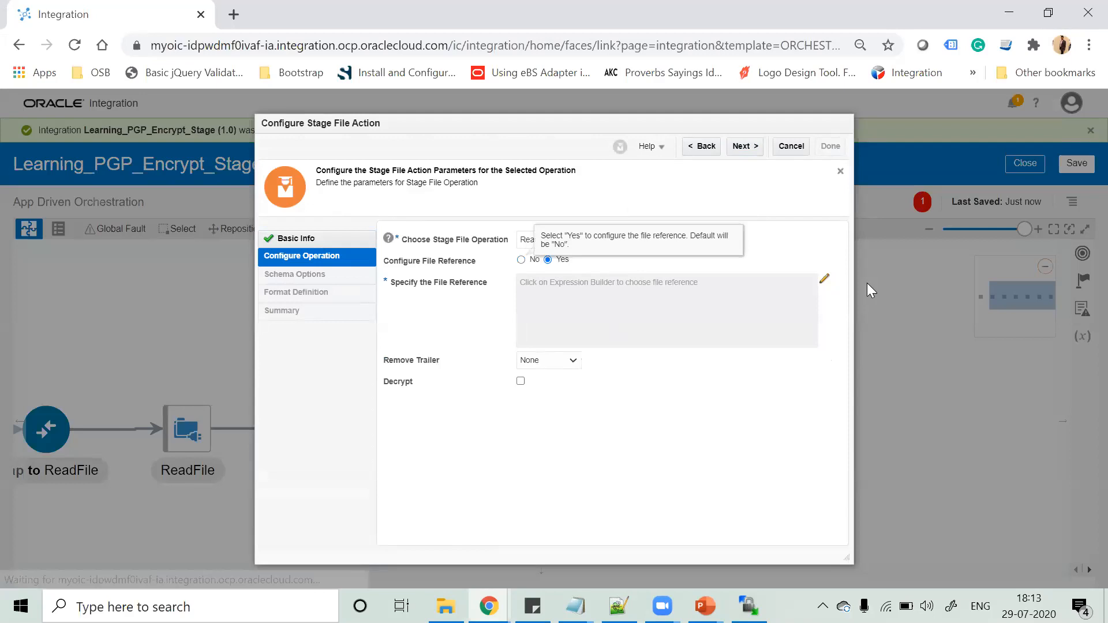
Set ReadData's file reference expression to the FileReference under ICSFile in the $EncryptData WriteResponse, and save the expression.
{"action": "left_click", "coordinate": [826, 280]}
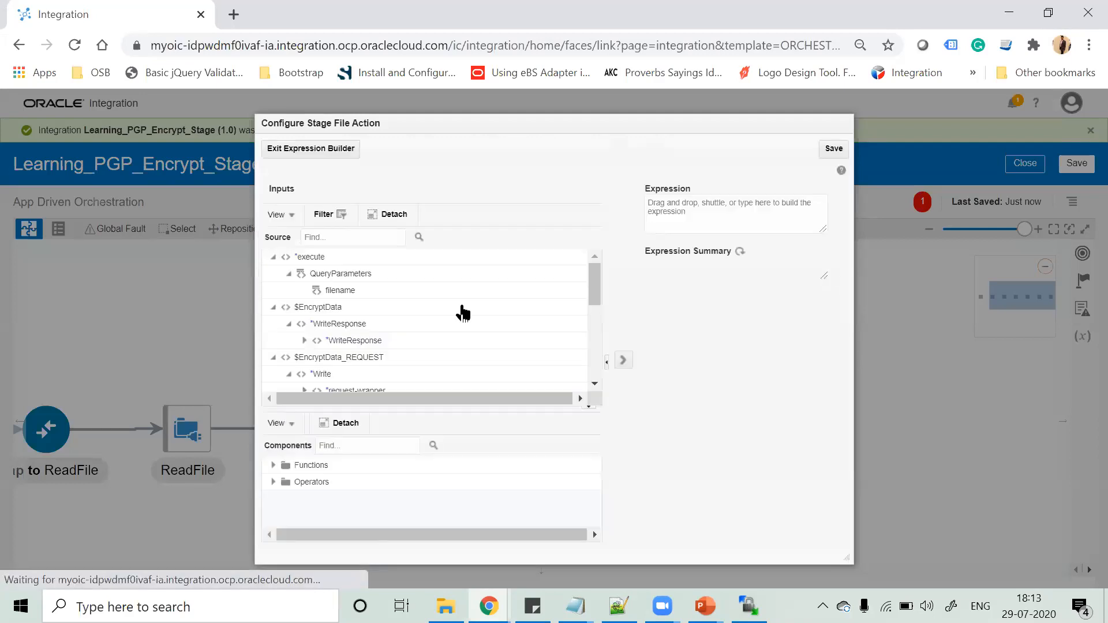
{"action": "scroll", "coordinate": [358, 325], "scroll_direction": "down", "scroll_amount": 1}
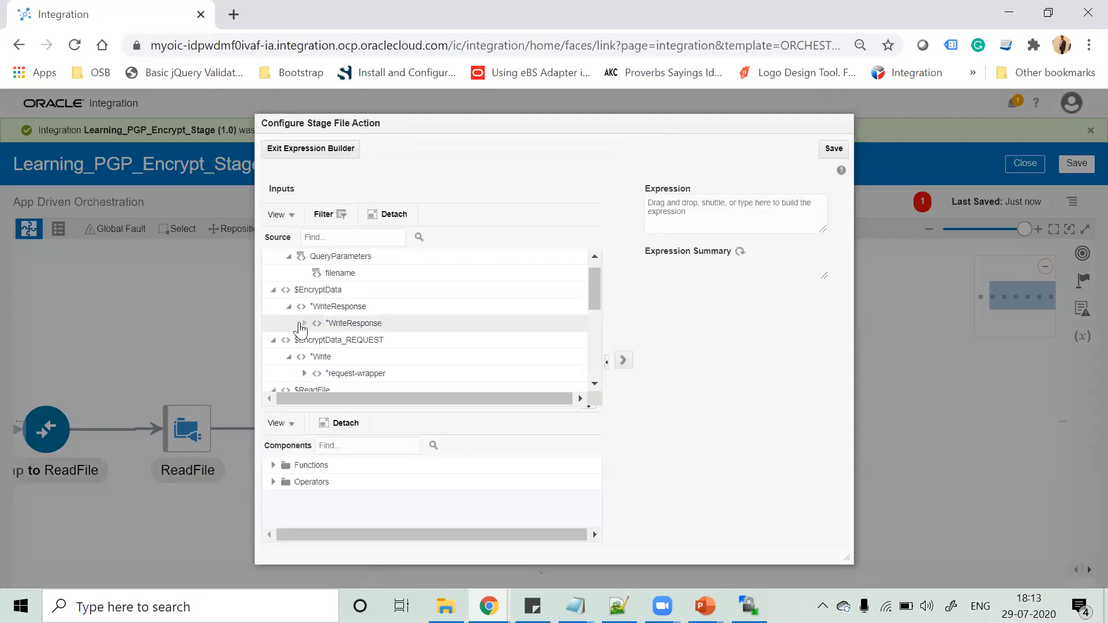
{"action": "left_click", "coordinate": [304, 323]}
{"action": "left_click", "coordinate": [320, 340]}
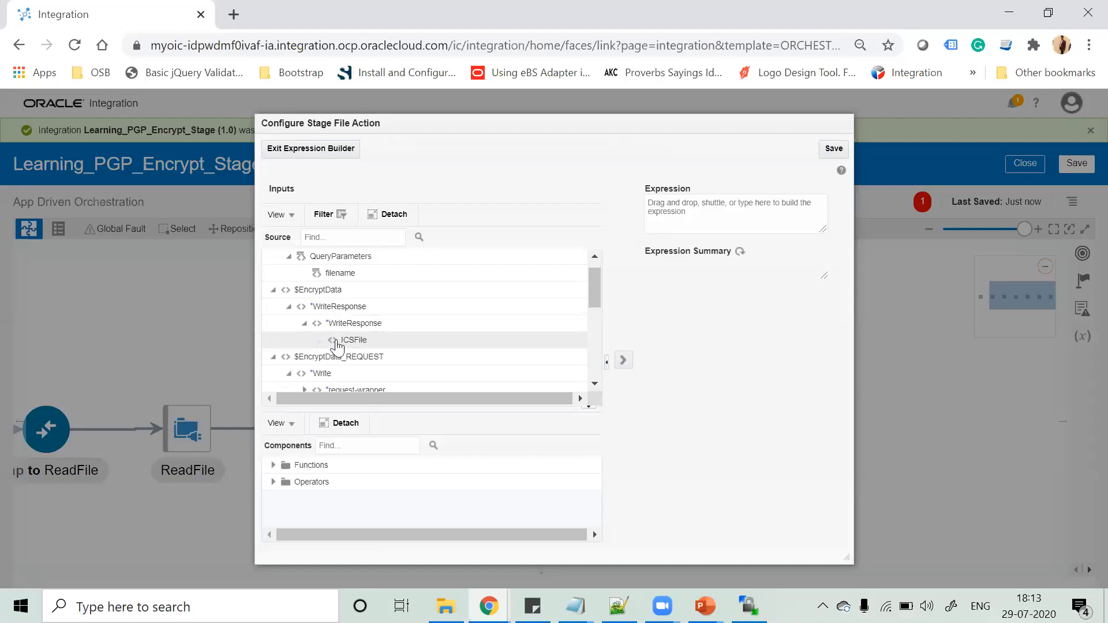
{"action": "left_click", "coordinate": [365, 357]}
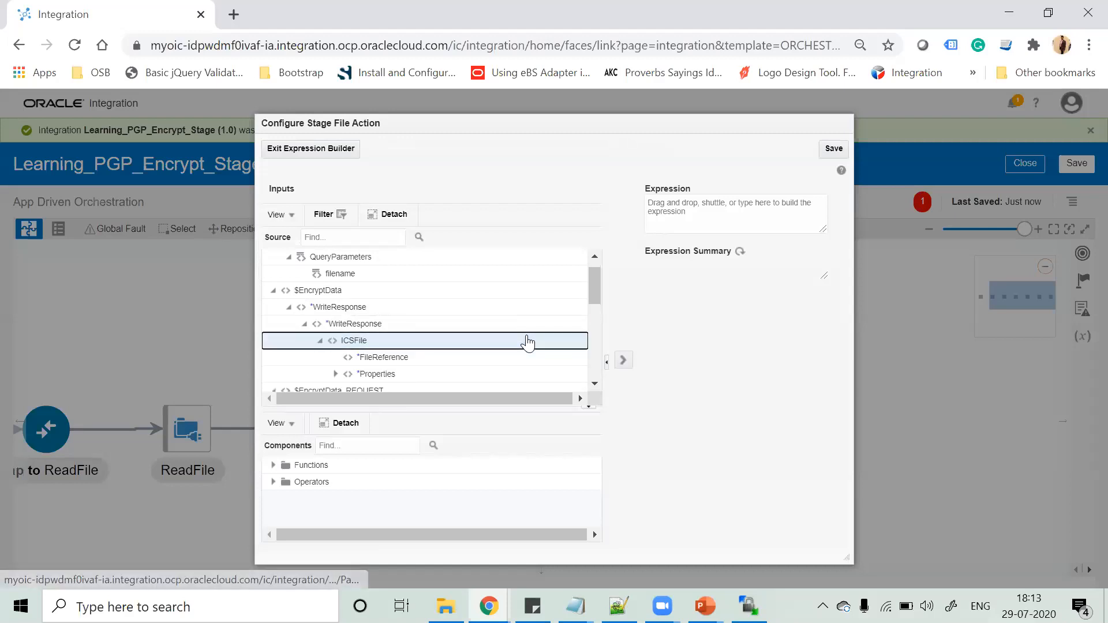
{"action": "left_click_drag", "start_coordinate": [383, 352], "coordinate": [733, 210]}
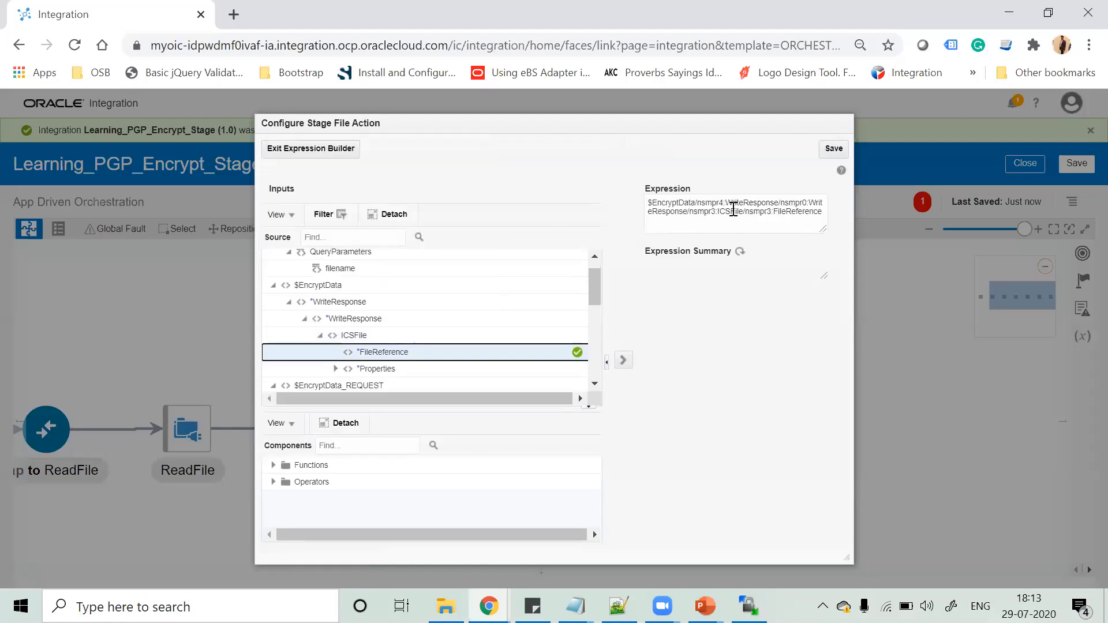
{"action": "left_click", "coordinate": [834, 149]}
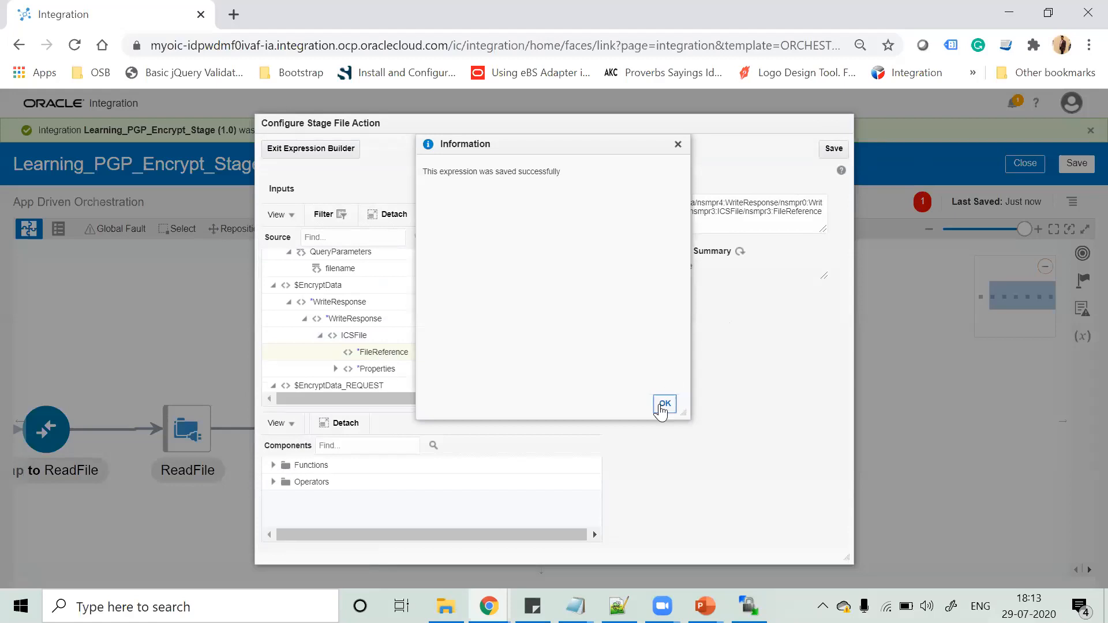
Describe ReadData's file contents with an XML schema (XSD) document in the schema options.
{"action": "left_click", "coordinate": [664, 403]}
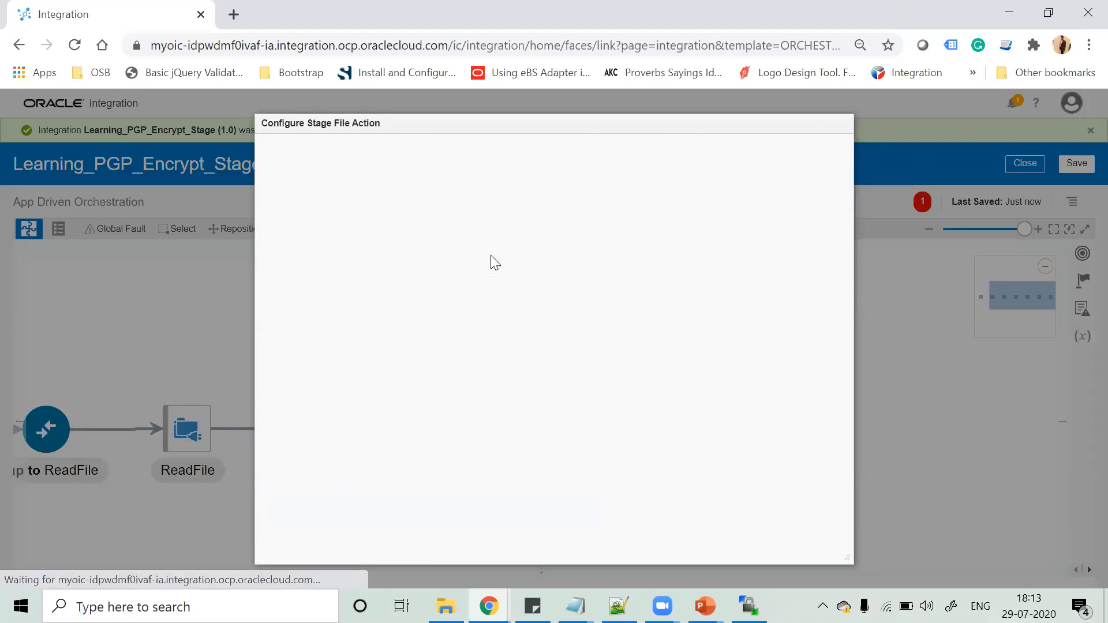
{"action": "left_click", "coordinate": [747, 150]}
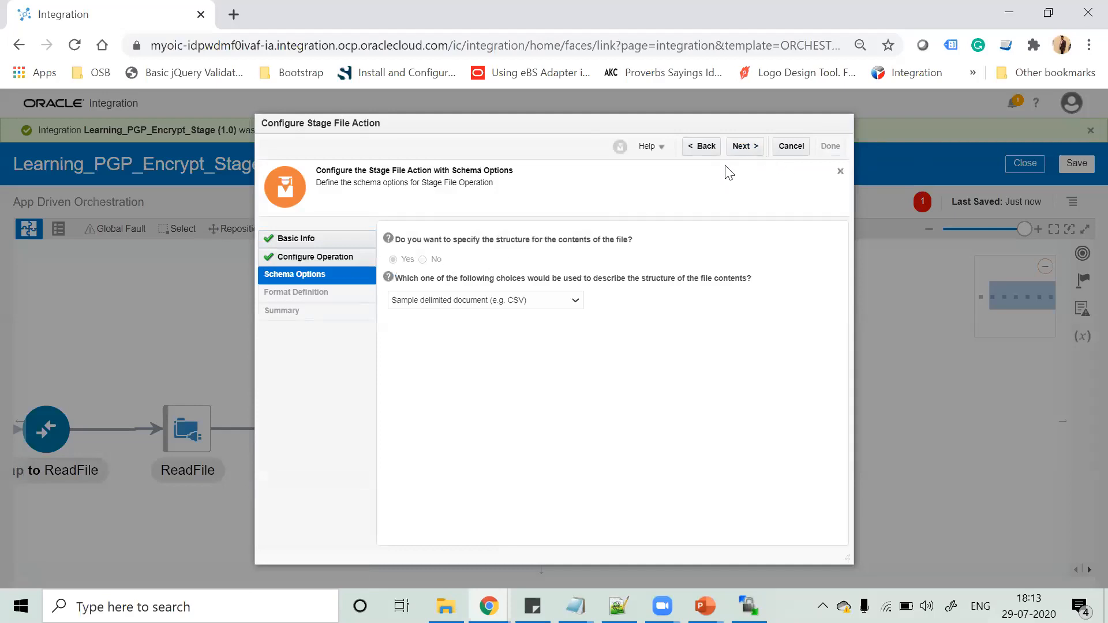
{"action": "left_click", "coordinate": [701, 146]}
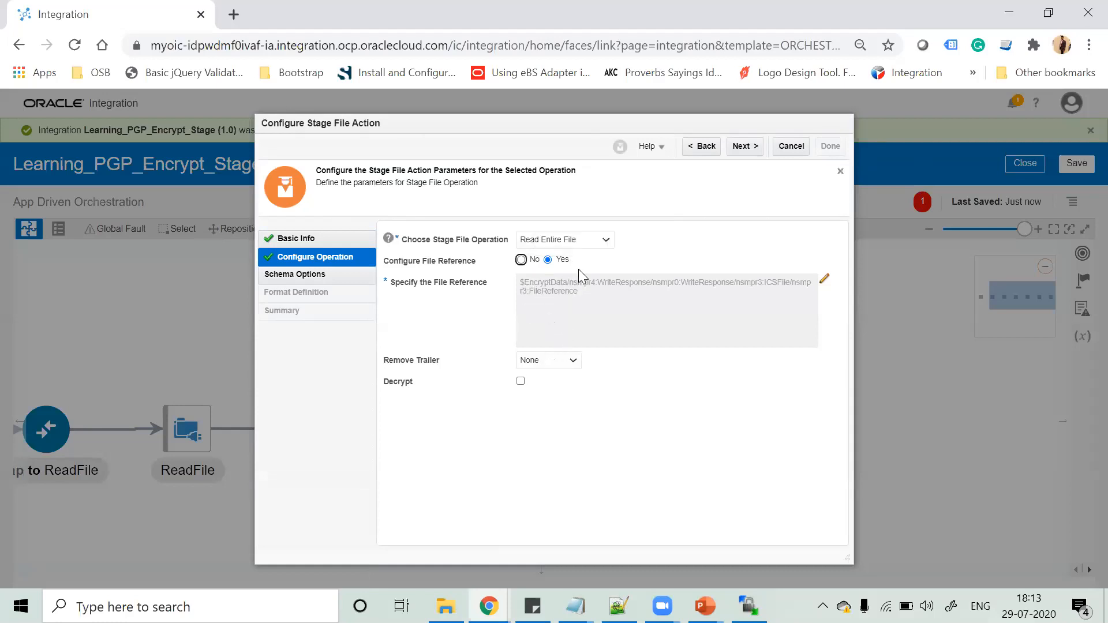
{"action": "left_click", "coordinate": [740, 146]}
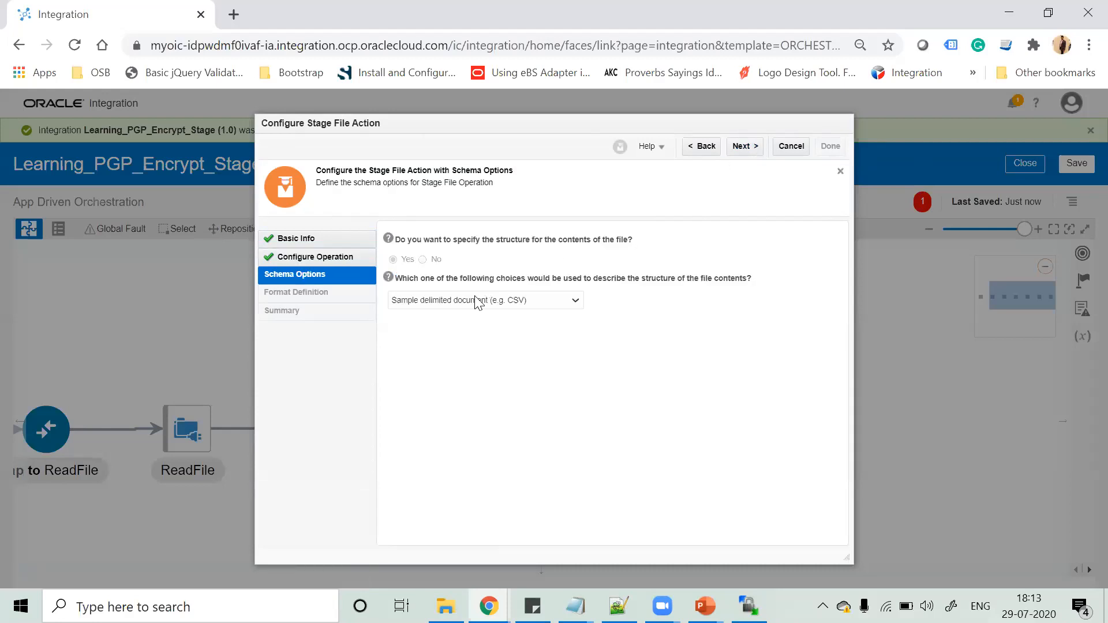
{"action": "left_click", "coordinate": [487, 301]}
{"action": "left_click", "coordinate": [465, 324]}
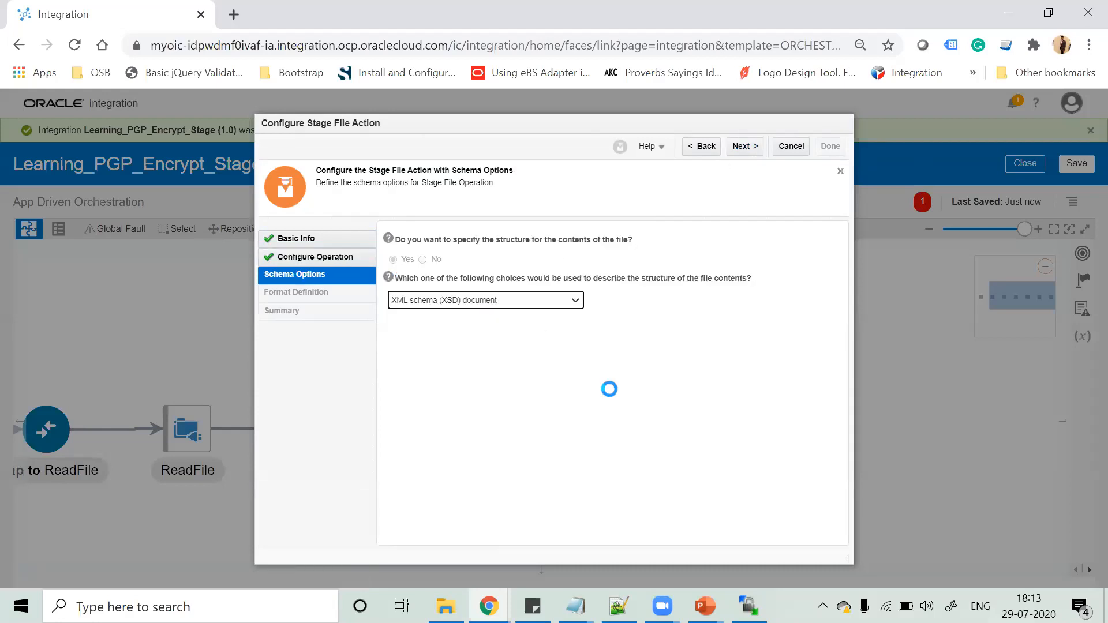
{"action": "left_click", "coordinate": [739, 146]}
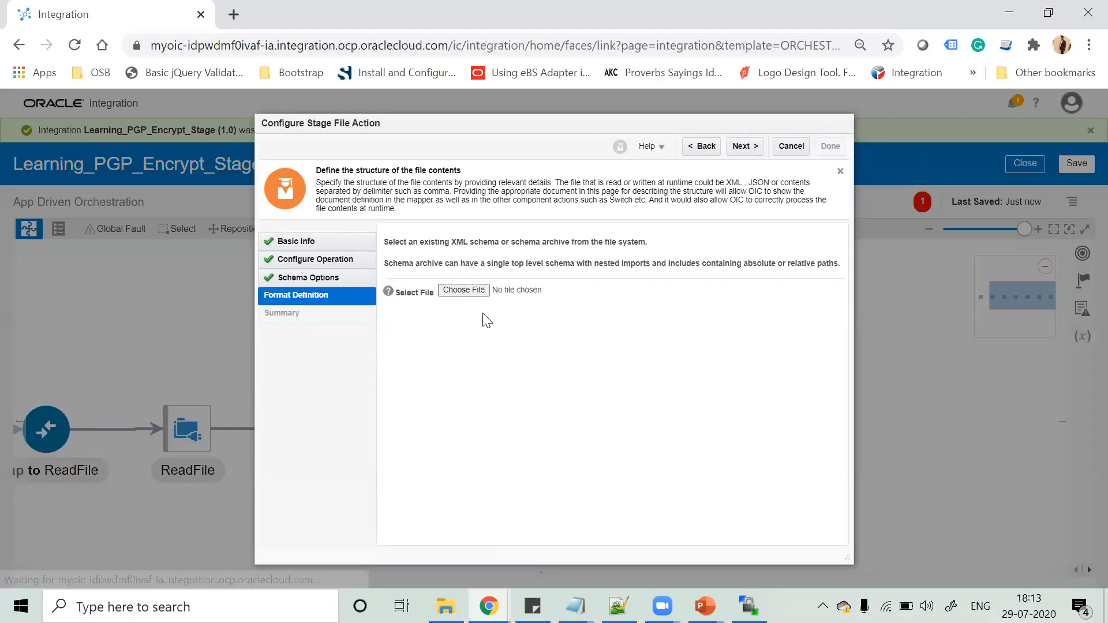
Use opaque.xsd from the Desktop as ReadData's schema with opaqueElement, finish the stage file action, and save the integration.
{"action": "left_click", "coordinate": [467, 292]}
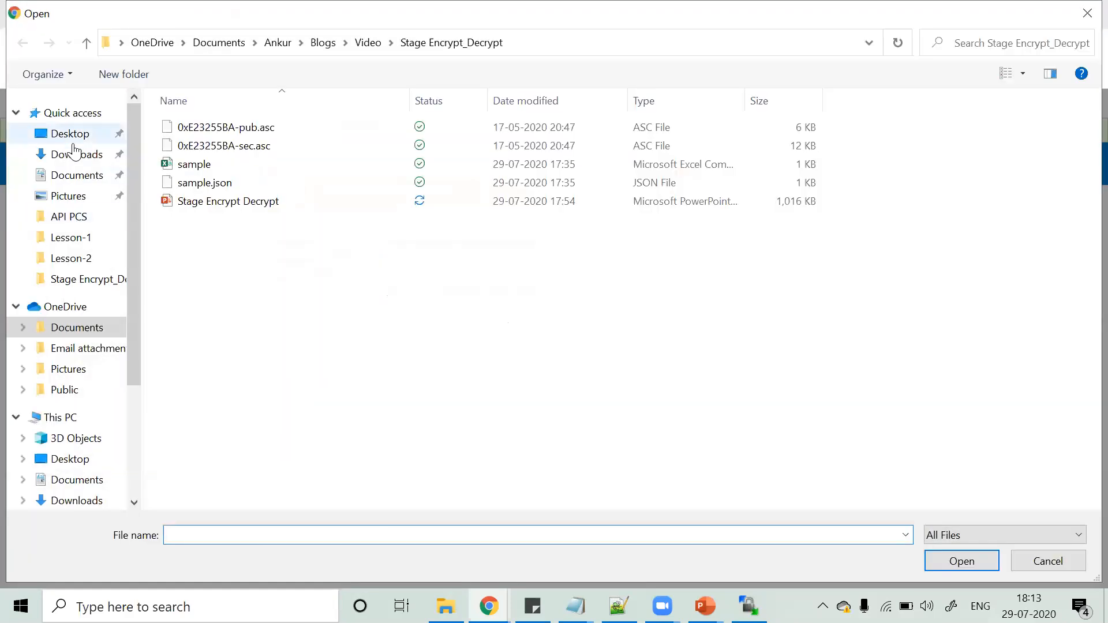
{"action": "left_click", "coordinate": [72, 140]}
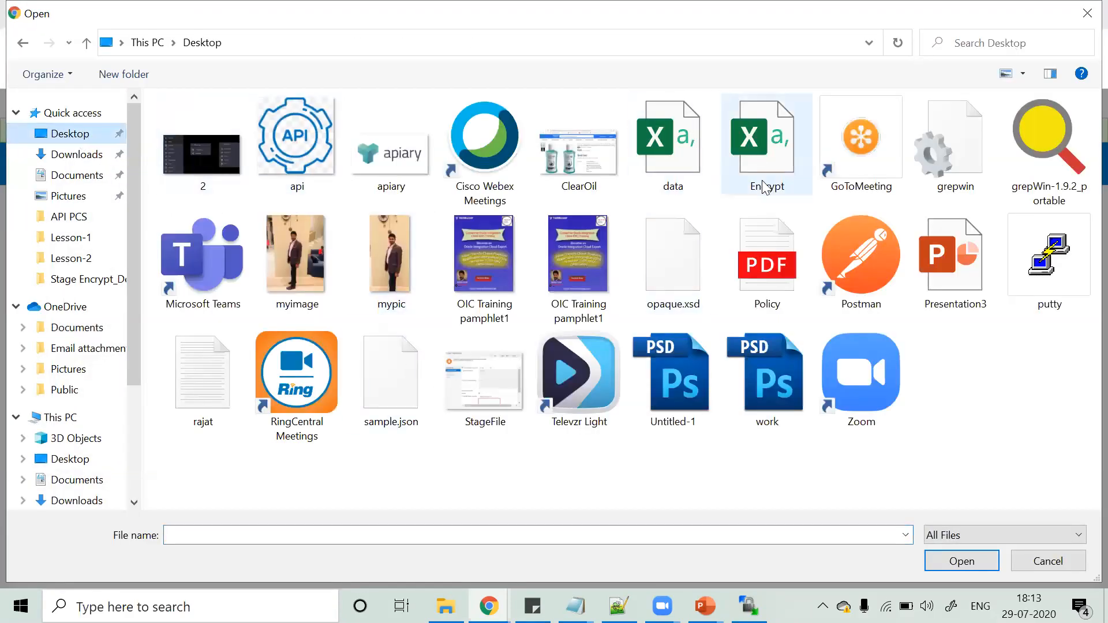
{"action": "left_click", "coordinate": [459, 538]}
{"action": "type", "text": "op"}
{"action": "key", "text": "Down"}
{"action": "key", "text": "Return"}
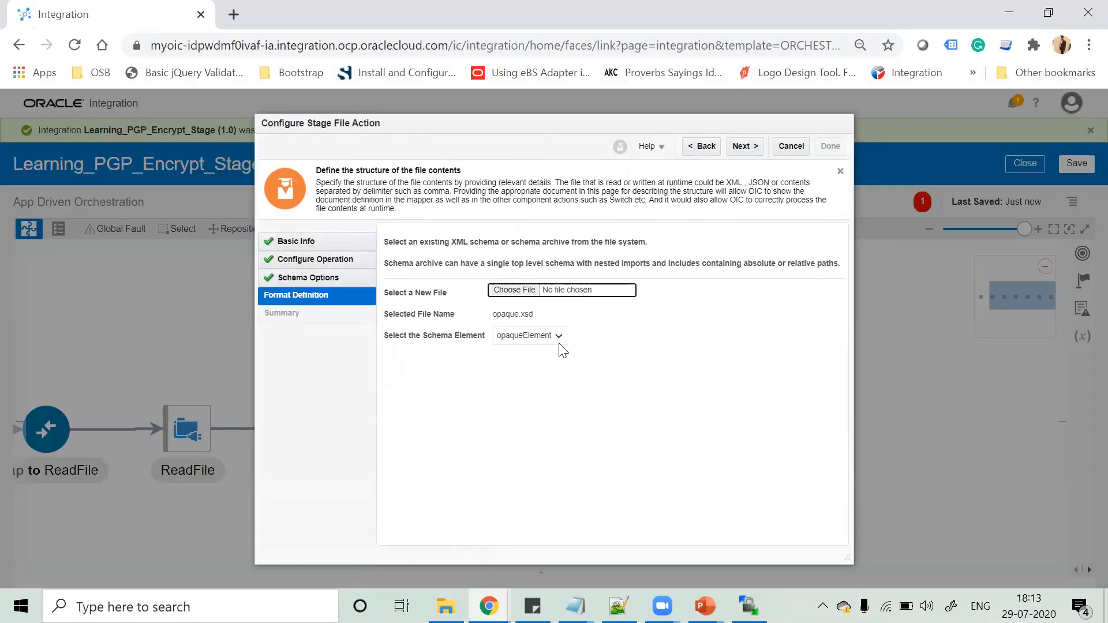
{"action": "left_click", "coordinate": [742, 146]}
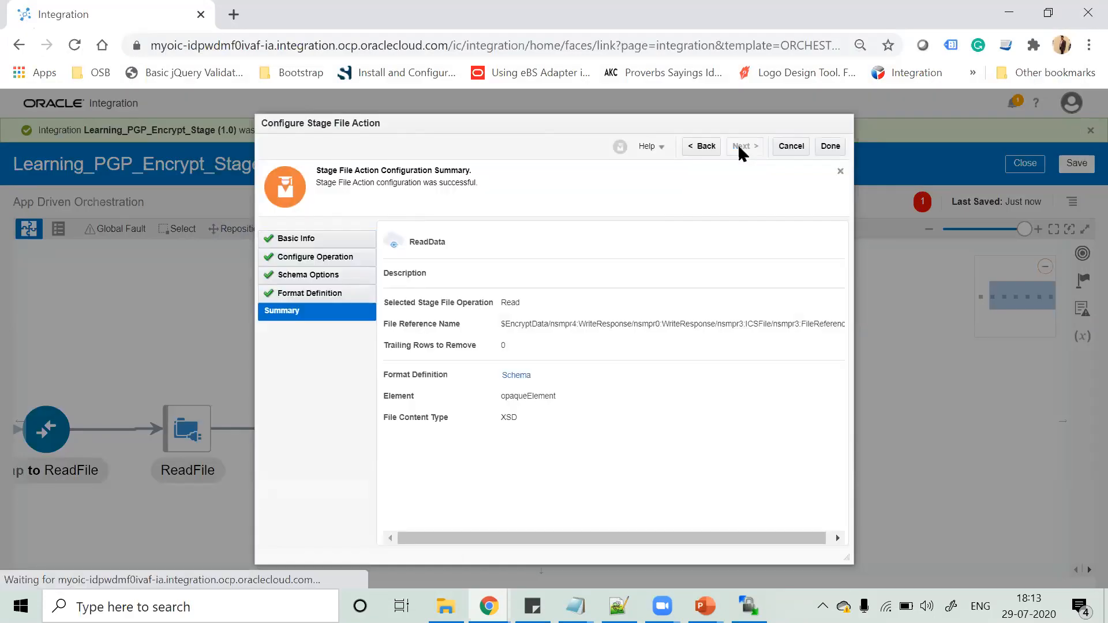
{"action": "left_click", "coordinate": [834, 148]}
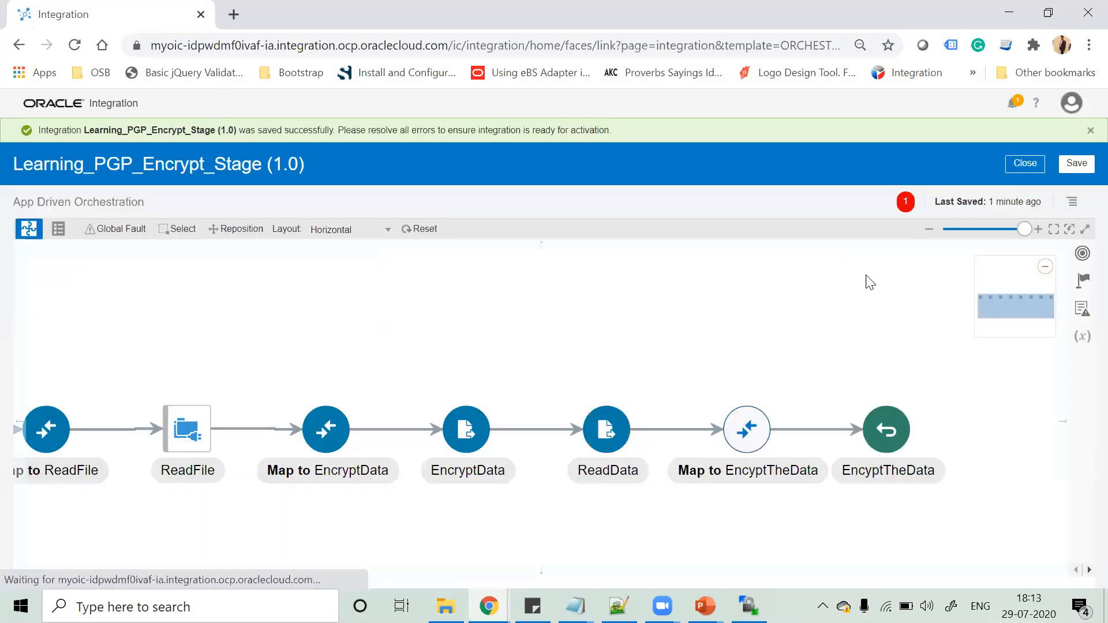
{"action": "left_click", "coordinate": [1073, 167]}
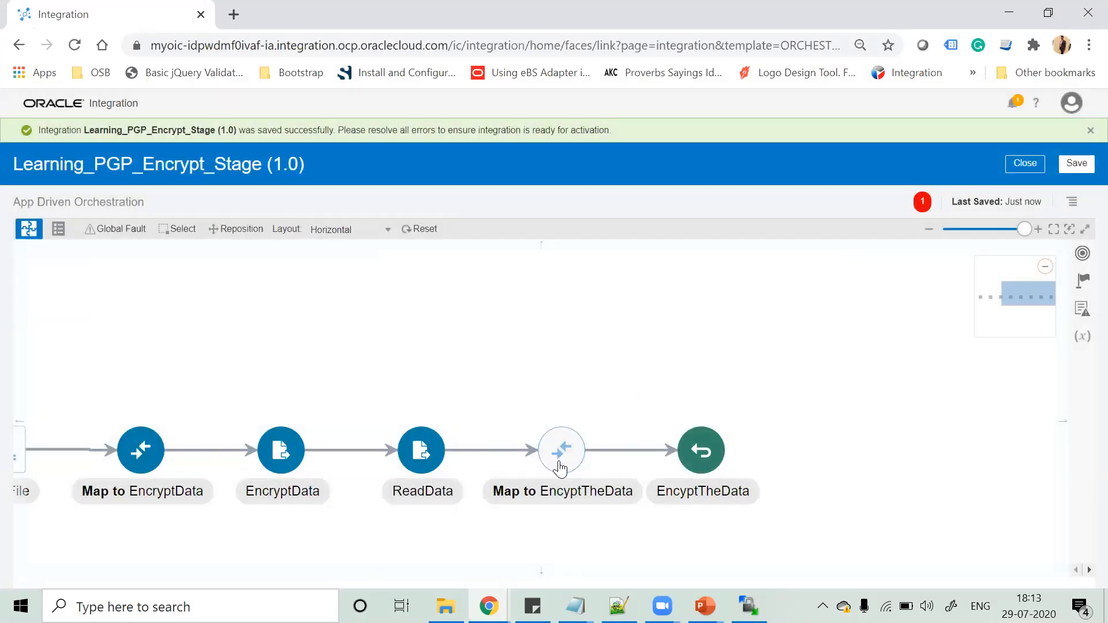
Open the Map to EncyptTheData mapping and create a target node for data under response-wrapper.
{"action": "left_click", "coordinate": [558, 463]}
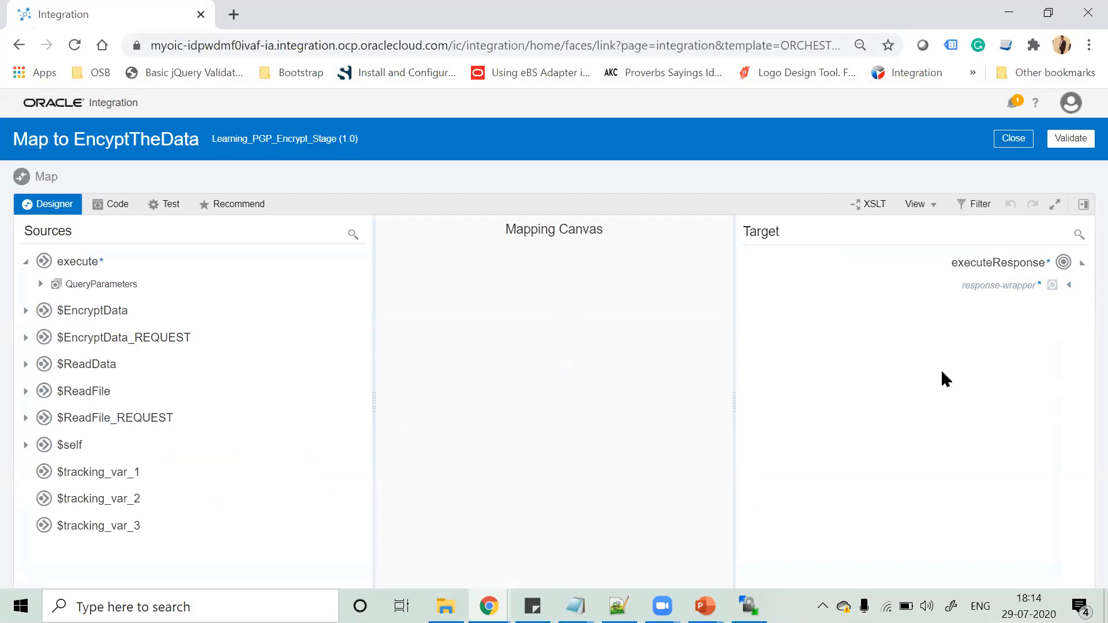
{"action": "left_click", "coordinate": [1068, 285]}
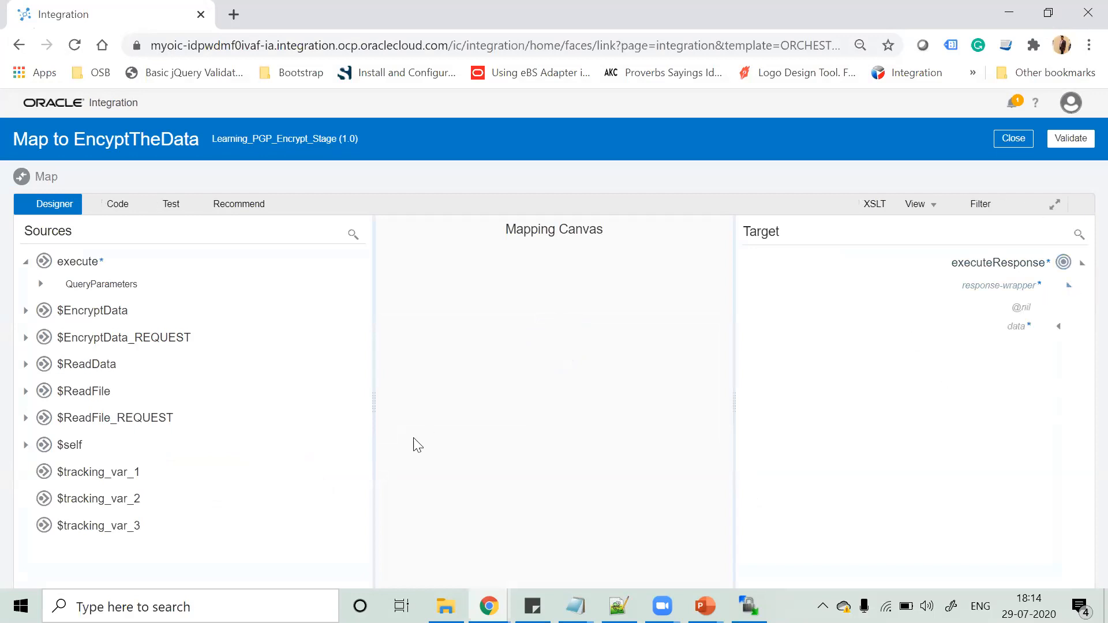
{"action": "left_click", "coordinate": [26, 312]}
{"action": "left_click", "coordinate": [25, 313]}
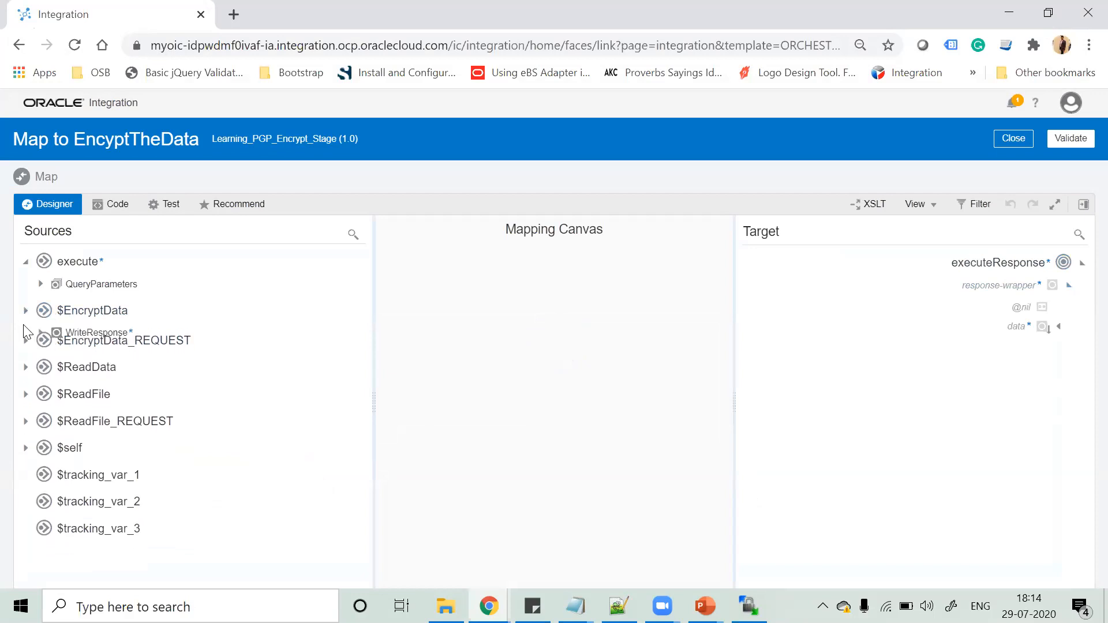
{"action": "left_click", "coordinate": [25, 364]}
{"action": "left_click", "coordinate": [41, 386]}
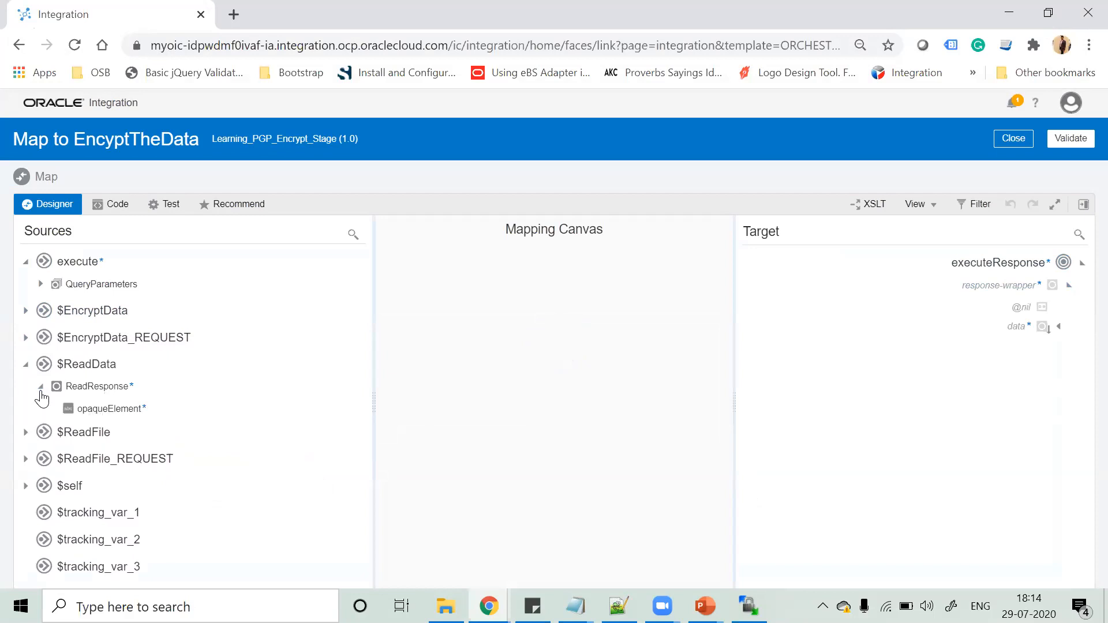
{"action": "left_click", "coordinate": [1021, 330]}
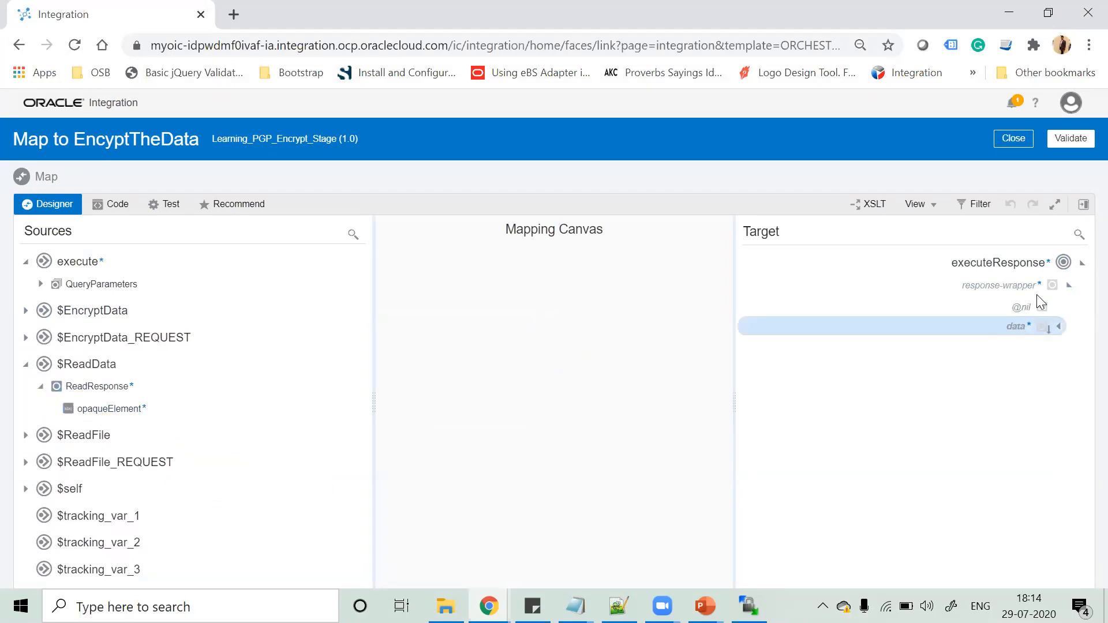
{"action": "right_click", "coordinate": [1024, 329]}
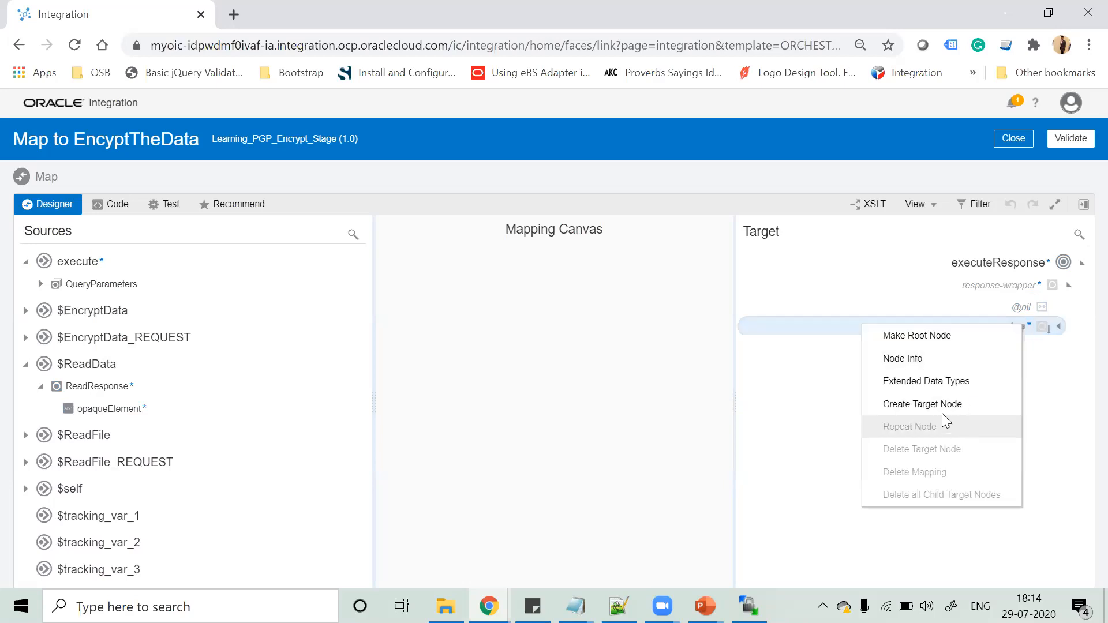
{"action": "left_click", "coordinate": [944, 410]}
Build the data expression with the decodeBase64 function applied to opaqueElement from the $ReadData ReadResponse.
{"action": "left_click", "coordinate": [1082, 204]}
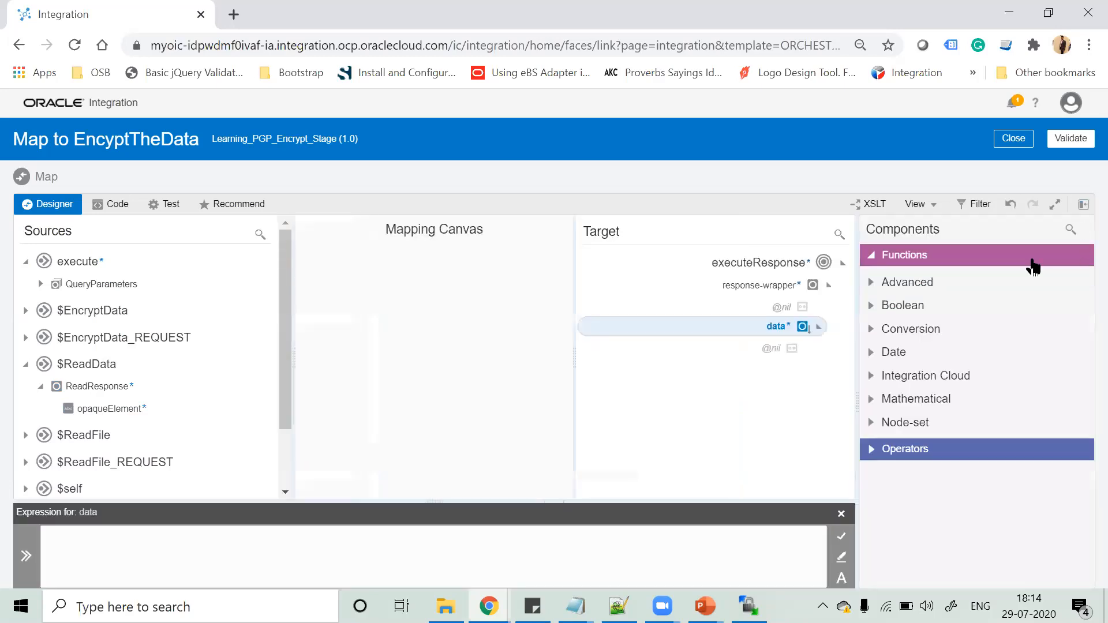
{"action": "left_click", "coordinate": [1070, 229]}
{"action": "type", "text": "d"}
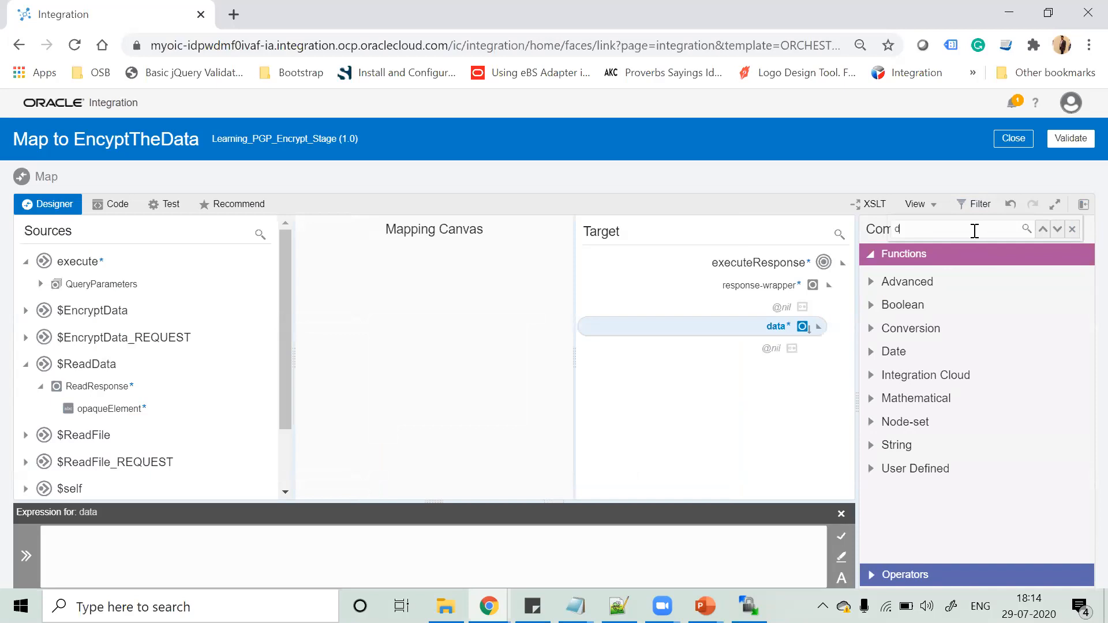
{"action": "type", "text": "ecode"}
{"action": "left_click_drag", "start_coordinate": [936, 280], "coordinate": [116, 564]}
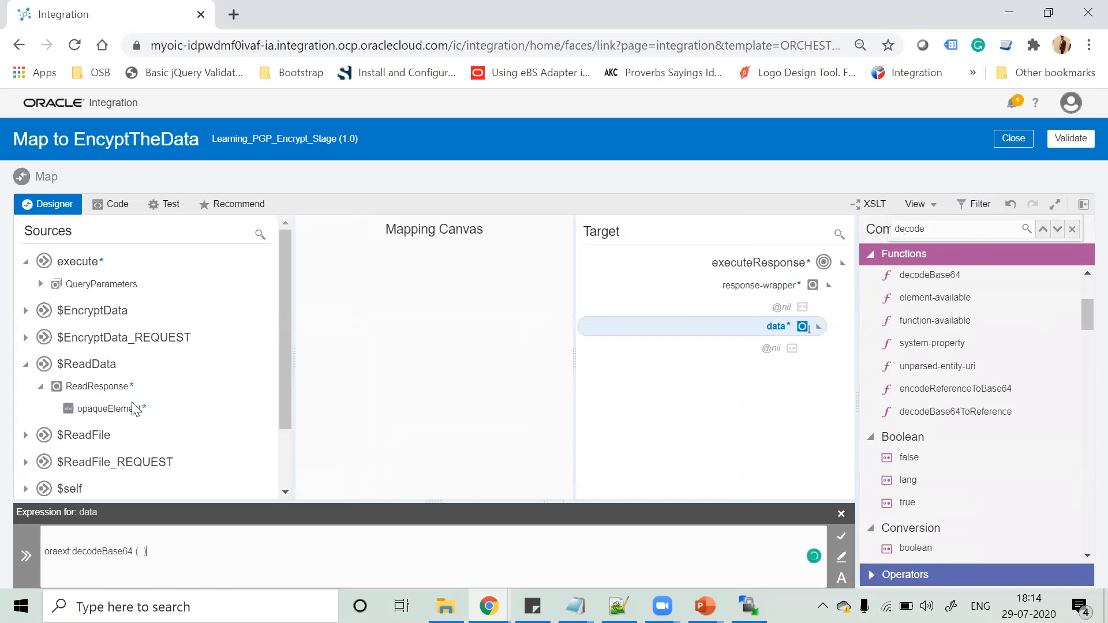
{"action": "left_click_drag", "start_coordinate": [110, 415], "coordinate": [139, 555]}
{"action": "key", "text": "Delete"}
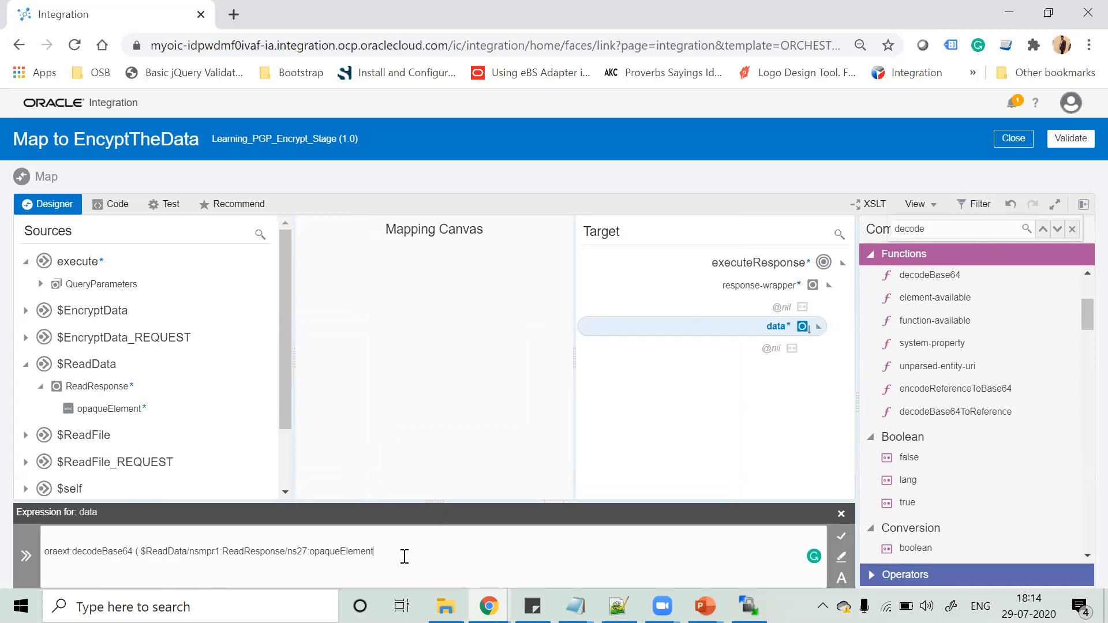
Save the data expression, validate and close the mapping, and save the integration.
{"action": "left_click", "coordinate": [843, 539]}
{"action": "left_click", "coordinate": [1065, 141]}
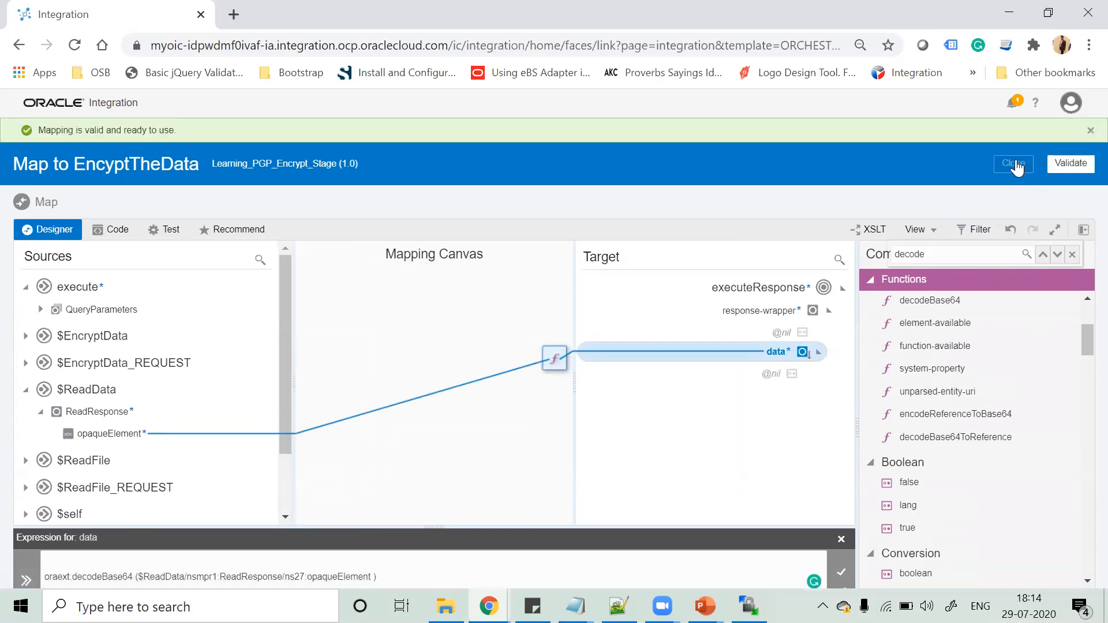
{"action": "left_click", "coordinate": [1016, 164]}
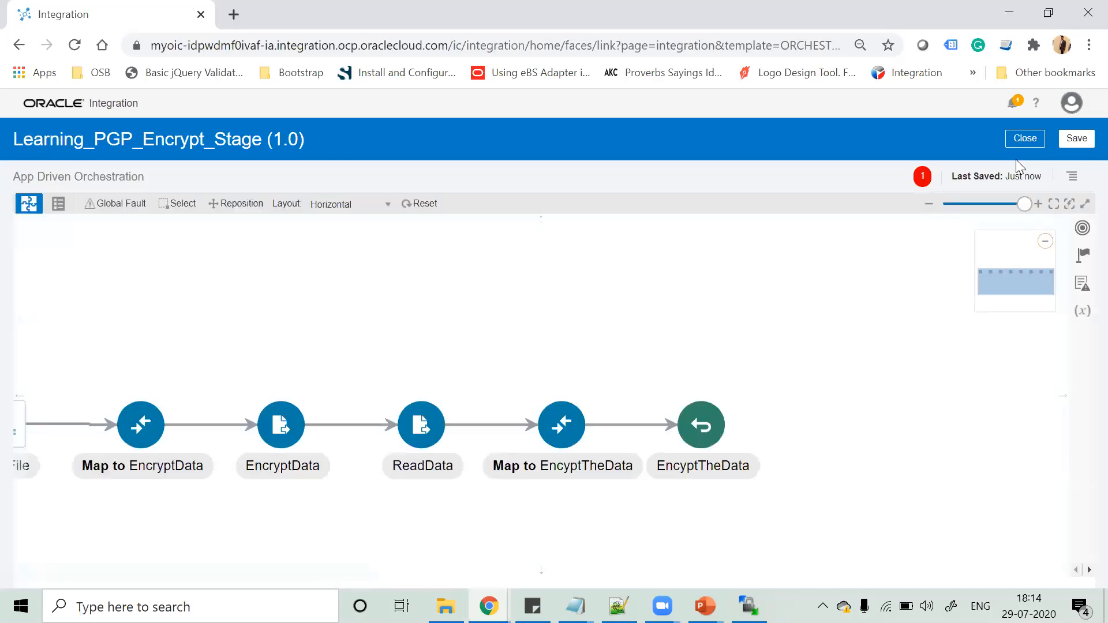
{"action": "left_click", "coordinate": [1076, 138]}
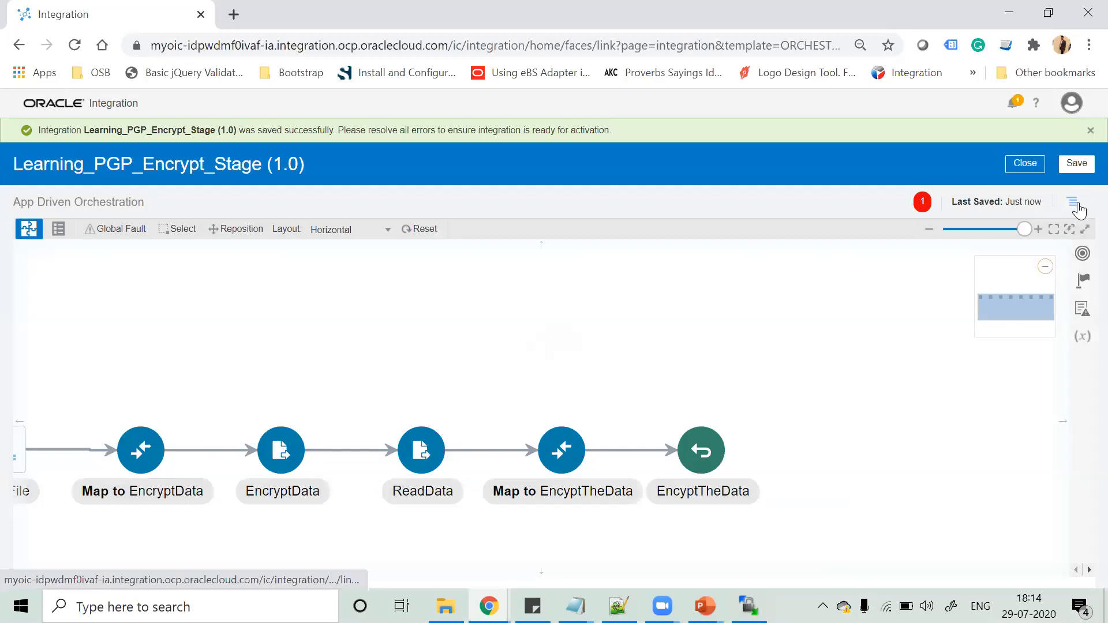
Assign filename as the primary business identifier for tracking, then save and close the integration.
{"action": "left_click", "coordinate": [1075, 203]}
{"action": "left_click", "coordinate": [1017, 221]}
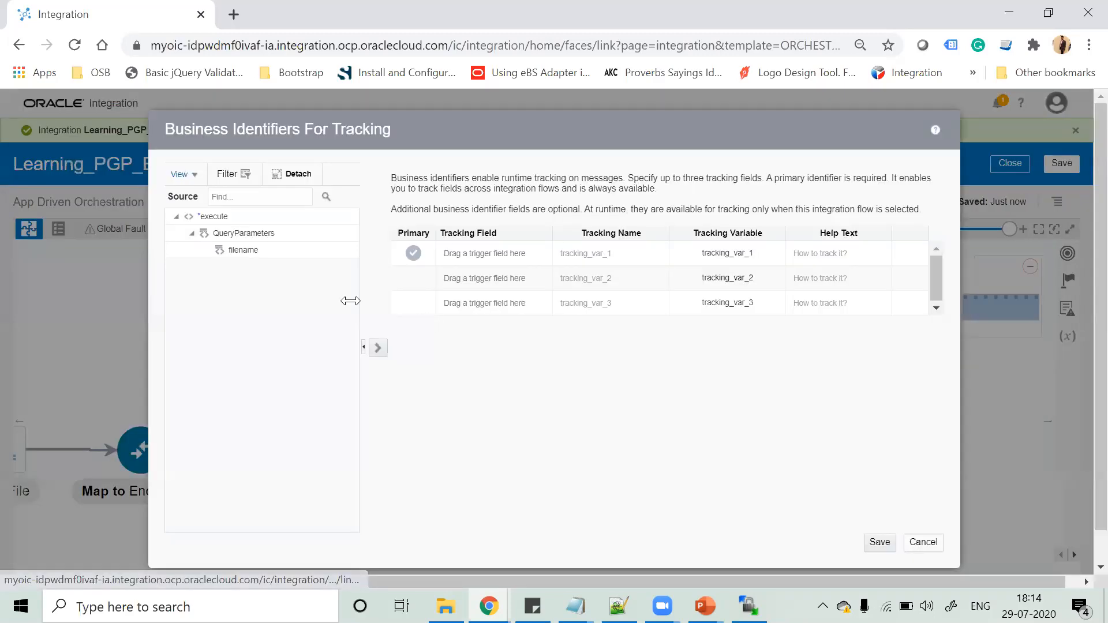
{"action": "left_click_drag", "start_coordinate": [240, 253], "coordinate": [468, 255]}
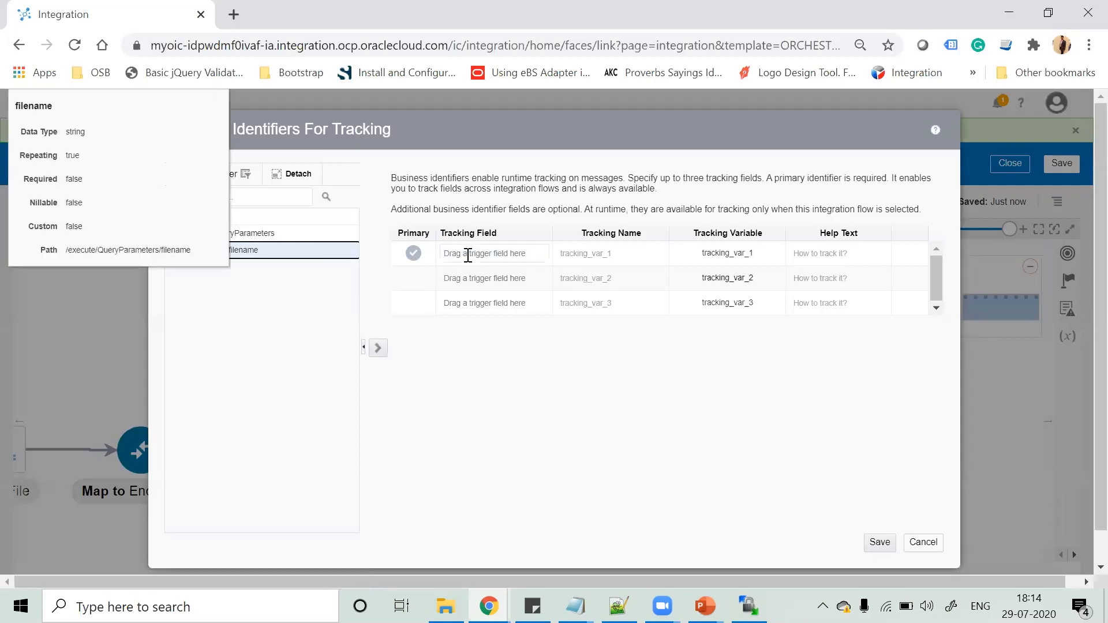
{"action": "left_click", "coordinate": [882, 544]}
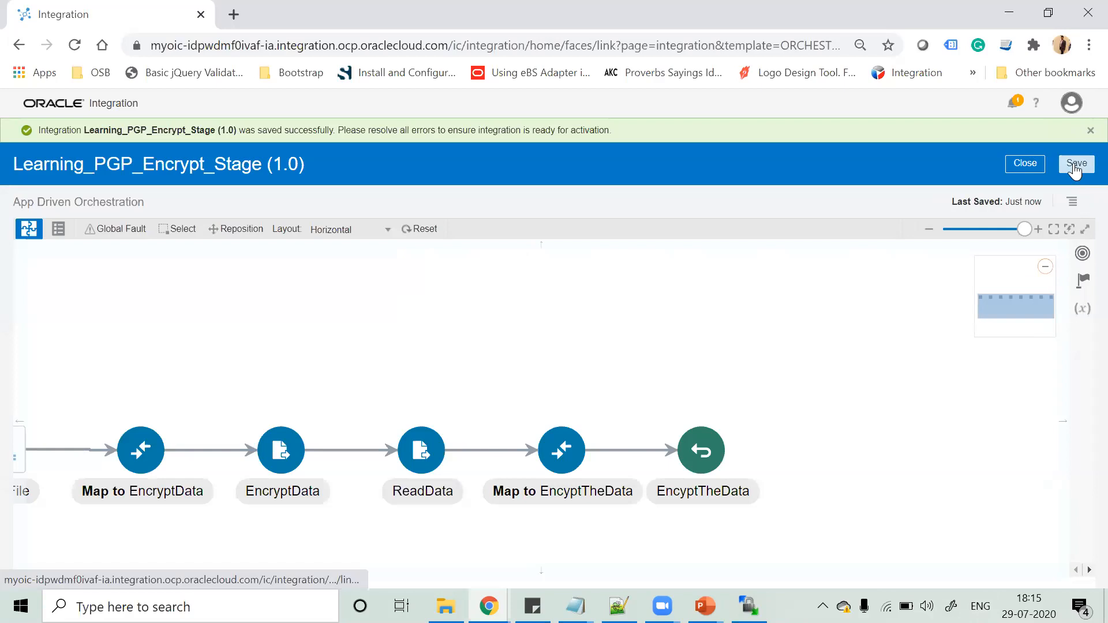
{"action": "left_click", "coordinate": [1081, 165]}
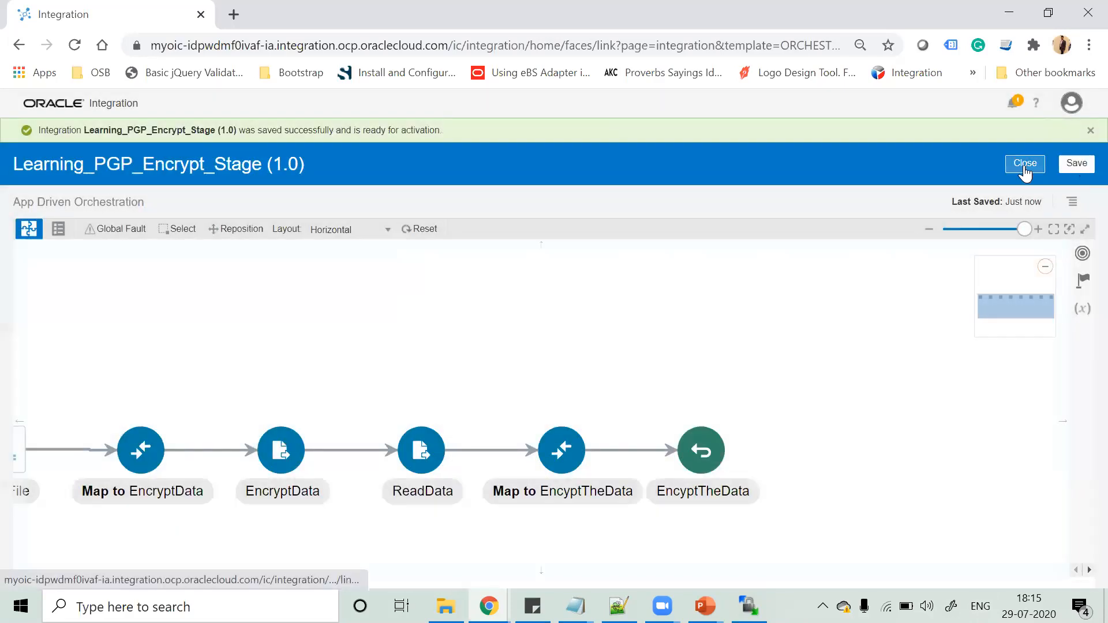
{"action": "left_click", "coordinate": [1024, 169]}
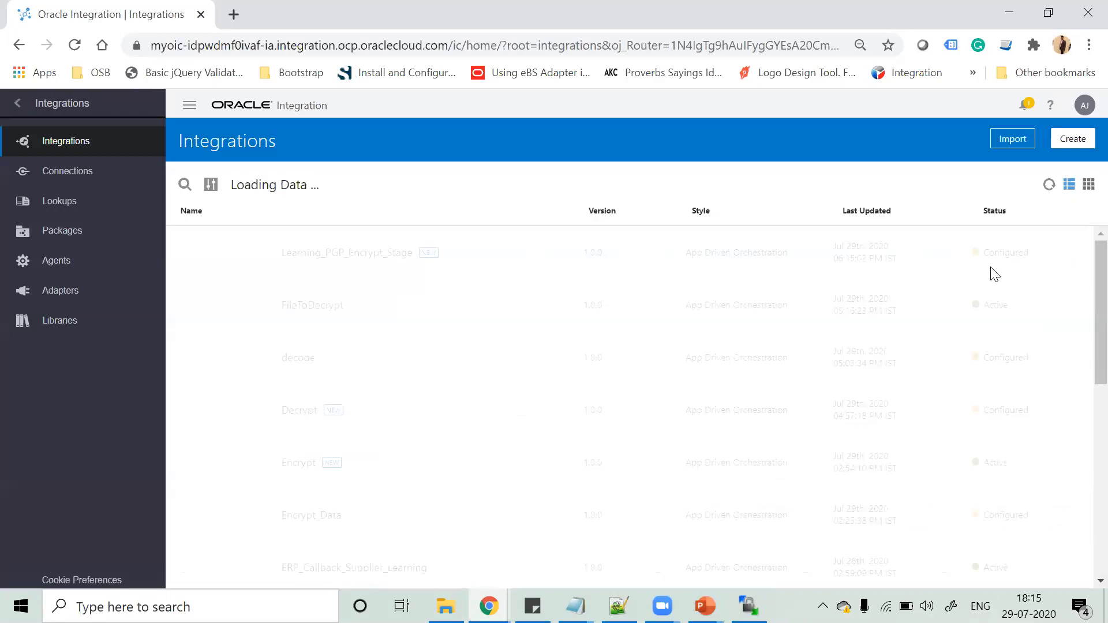
Activate Learning_PGP_Encrypt_Stage with tracing enabled and payload included, and dismiss the confirmation.
{"action": "left_click", "coordinate": [967, 252]}
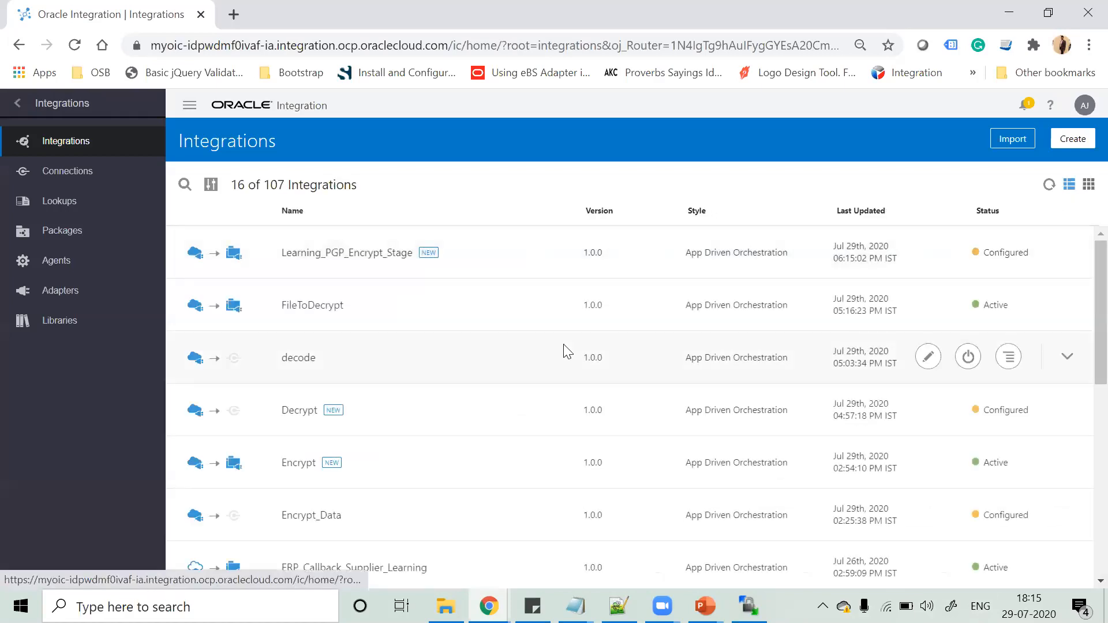
{"action": "left_click", "coordinate": [292, 451]}
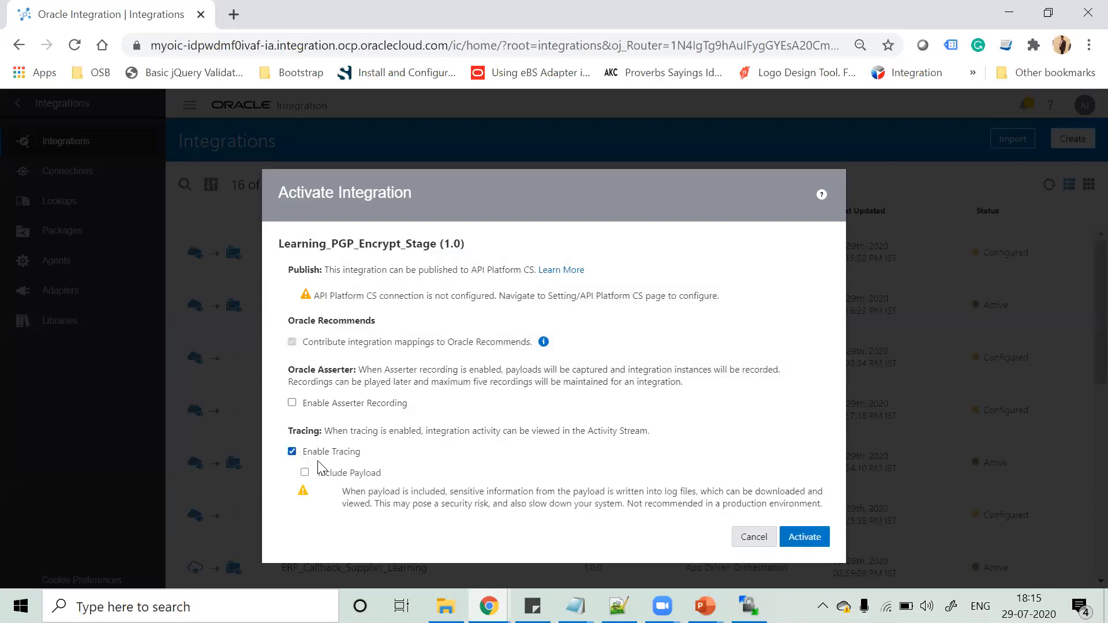
{"action": "left_click", "coordinate": [304, 472]}
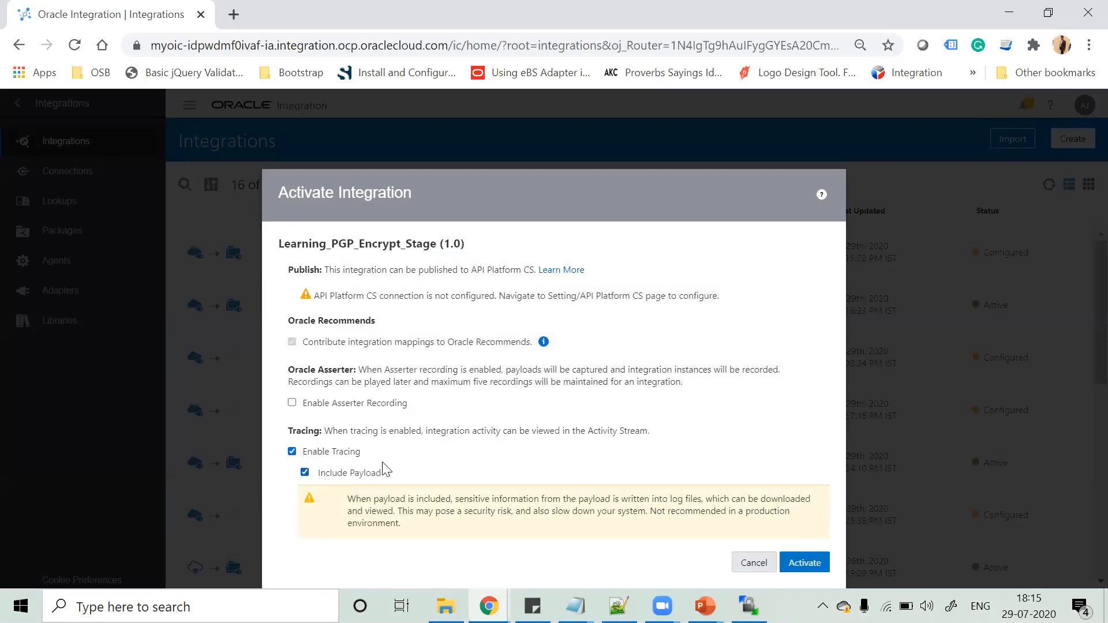
{"action": "left_click", "coordinate": [797, 570]}
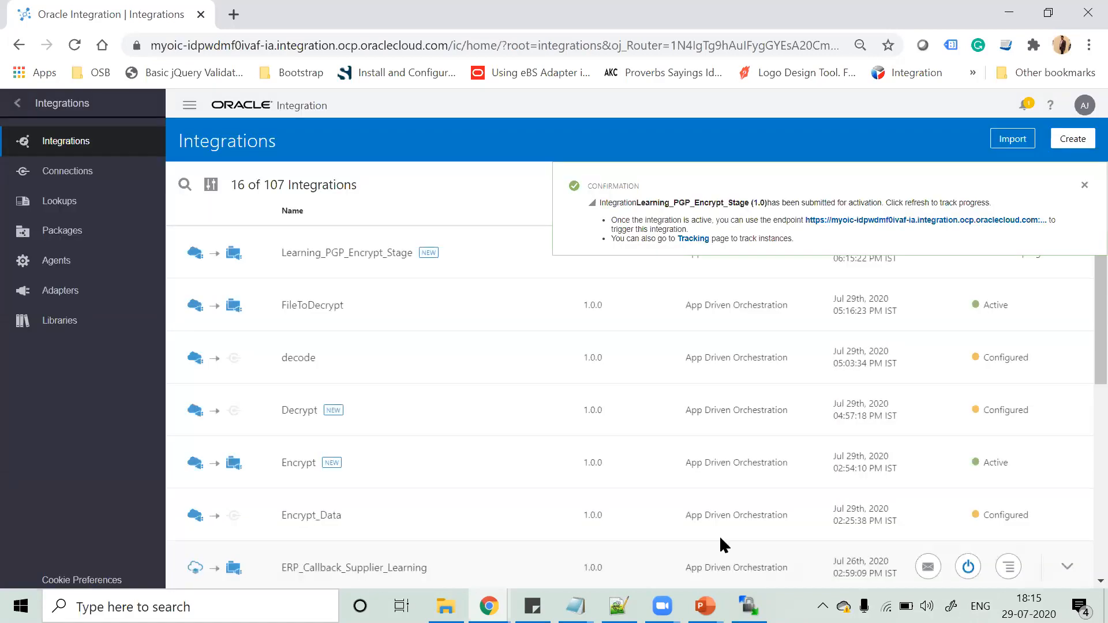
{"action": "left_click", "coordinate": [1083, 184]}
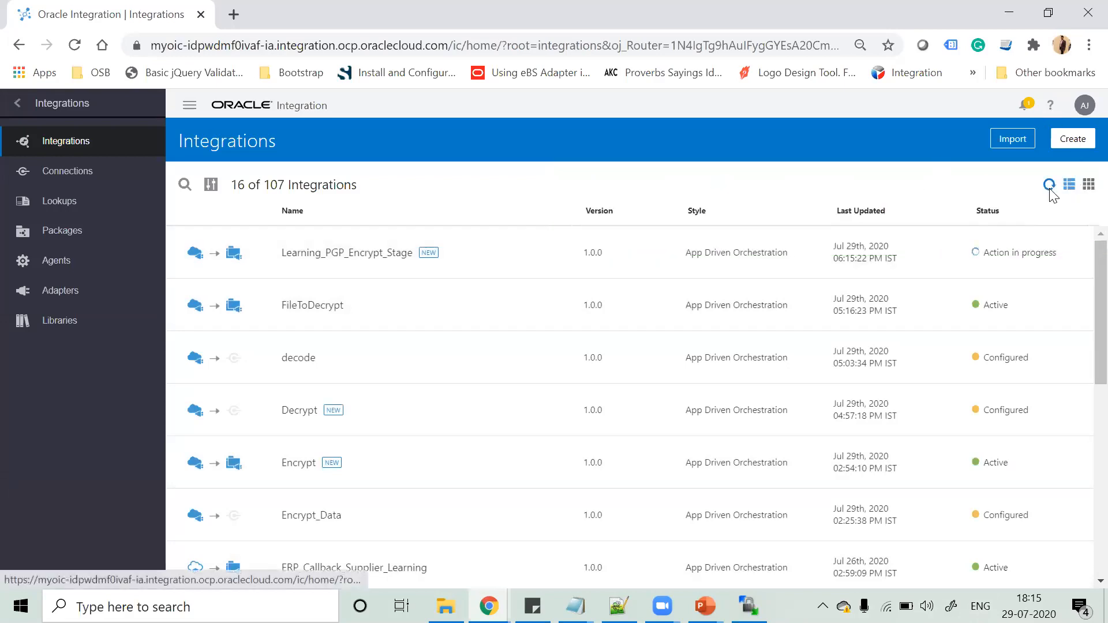
Refresh the integrations list, open the endpoint description page of Learning_PGP_Encrypt_Stage, and select its endpoint URL for copying.
{"action": "left_click", "coordinate": [1049, 185]}
{"action": "left_click", "coordinate": [932, 259]}
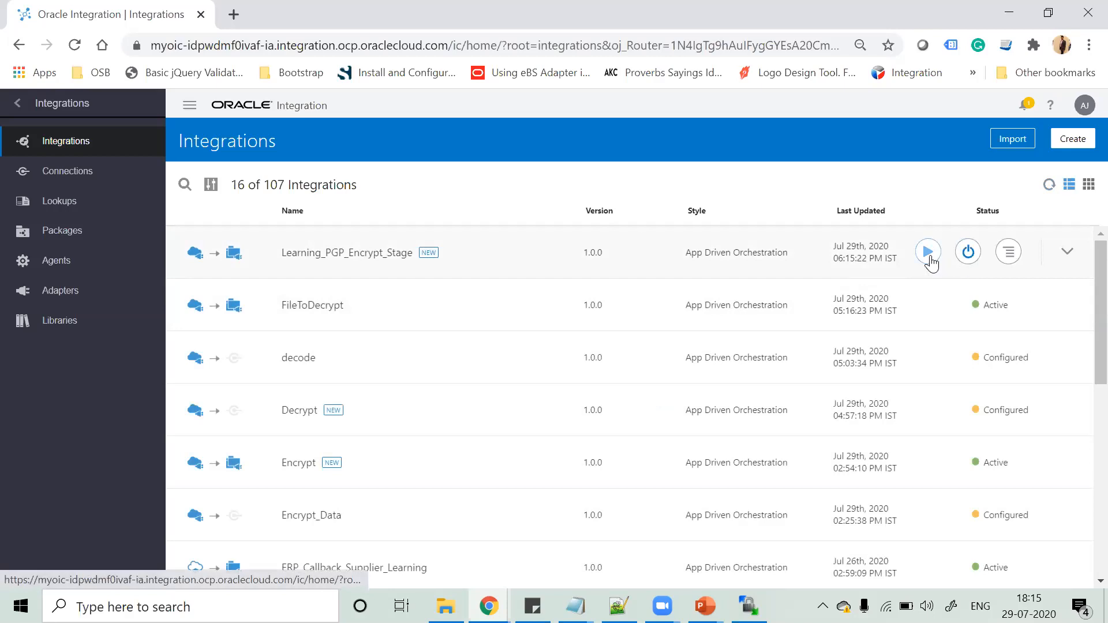
{"action": "left_click", "coordinate": [861, 295]}
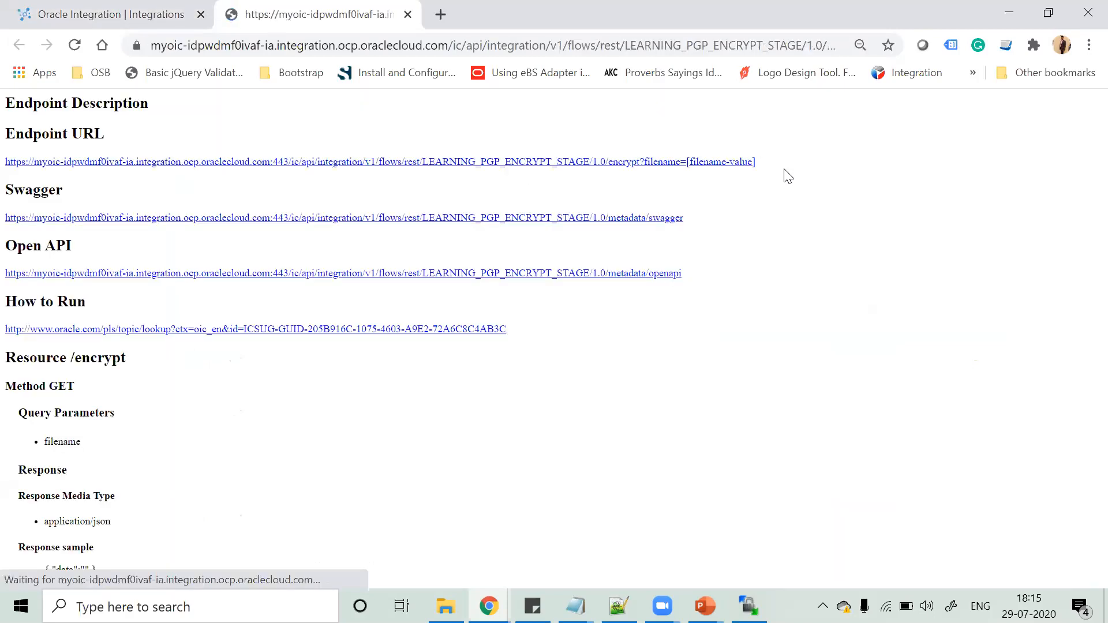
{"action": "left_click_drag", "start_coordinate": [761, 162], "coordinate": [2, 161]}
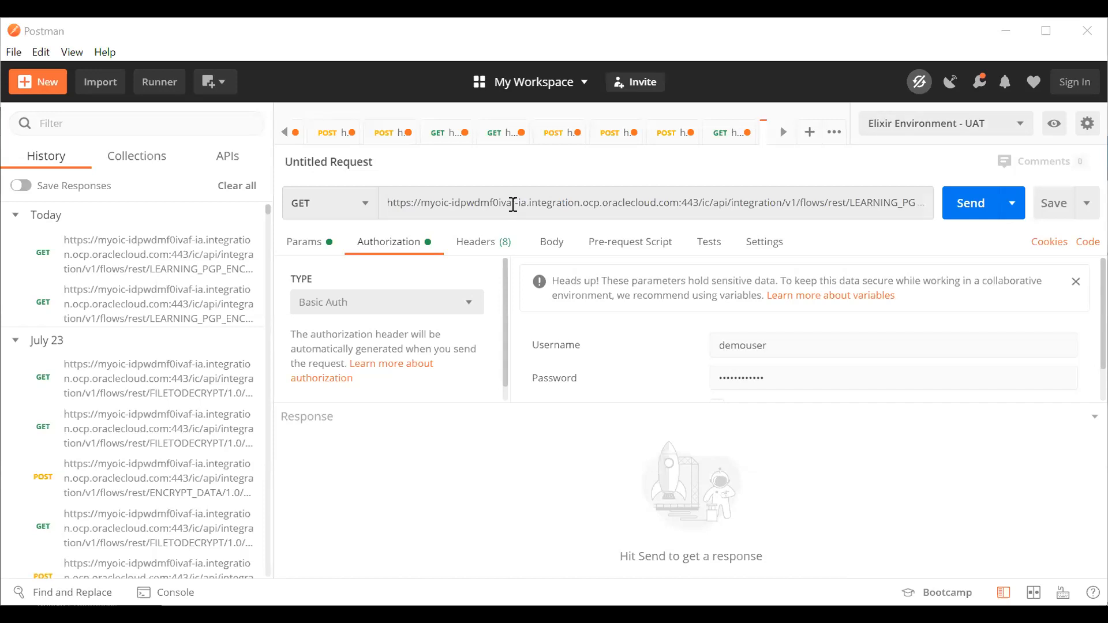
Switch to Postman and send the GET request to the LEARNING_PGP_ENCRYPT_STAGE encrypt endpoint with filename Users.csv.
{"action": "left_click", "coordinate": [513, 204]}
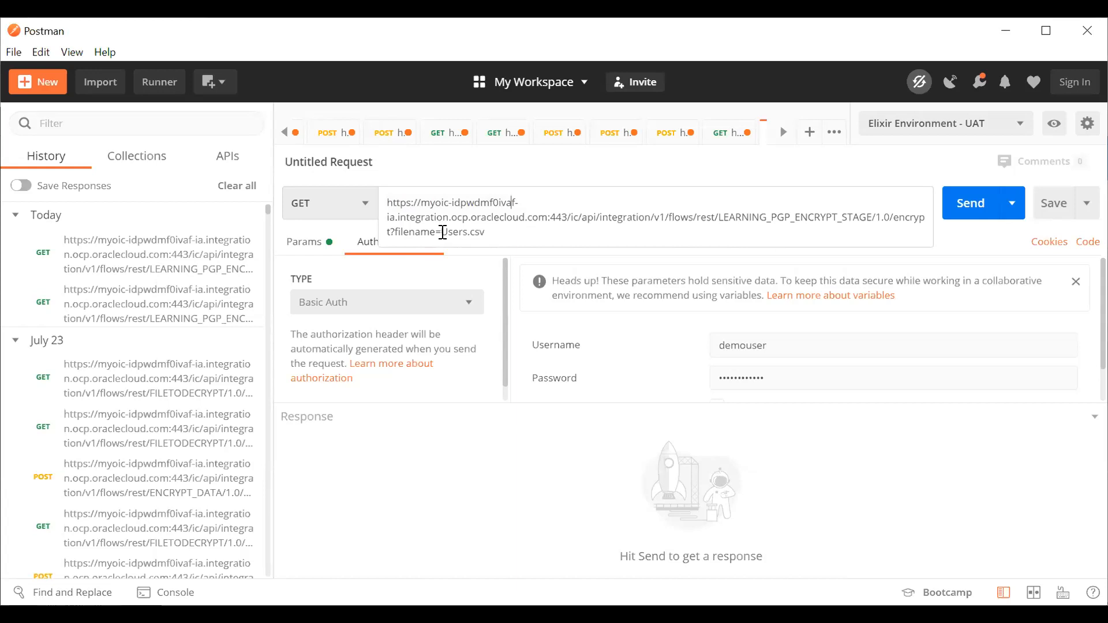
{"action": "left_click_drag", "start_coordinate": [443, 232], "coordinate": [494, 231]}
{"action": "left_click", "coordinate": [514, 233]}
{"action": "left_click", "coordinate": [432, 473]}
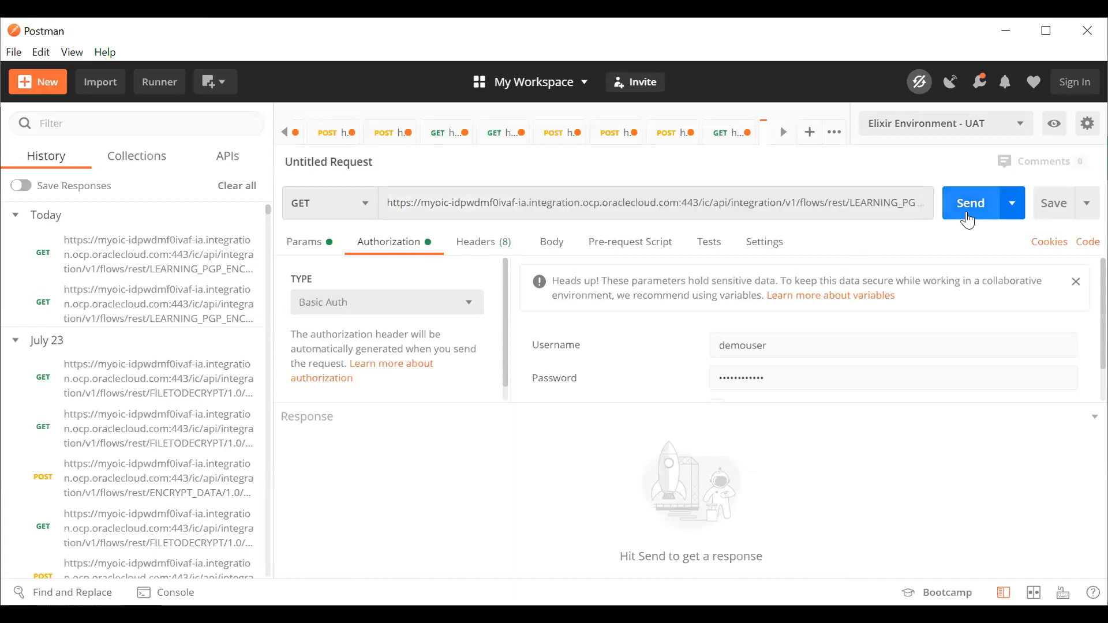
{"action": "left_click", "coordinate": [968, 220]}
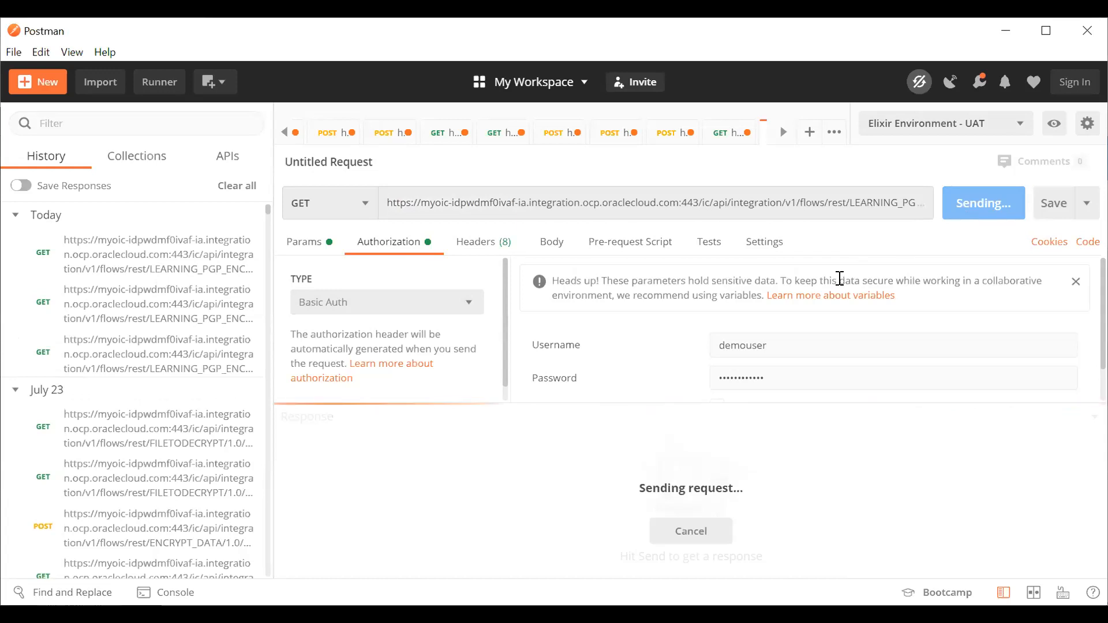
Copy the complete PGP message from the response's data value and switch to the new file in Notepad++ holding it.
{"action": "scroll", "coordinate": [841, 279], "scroll_direction": "down", "scroll_amount": 2}
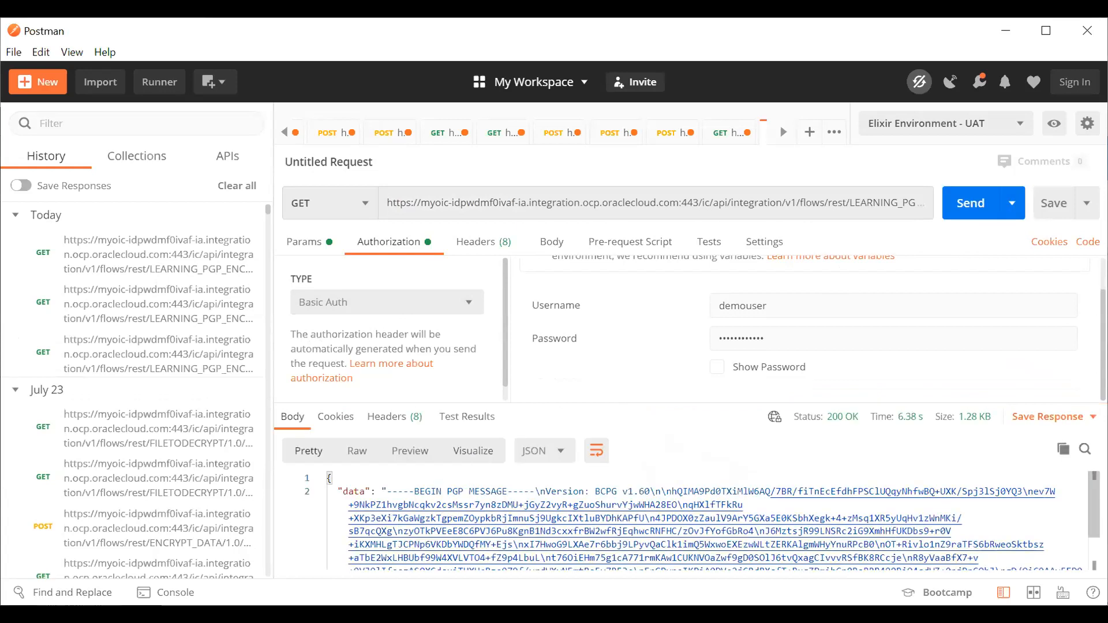
{"action": "left_click_drag", "start_coordinate": [1094, 505], "coordinate": [1094, 538]}
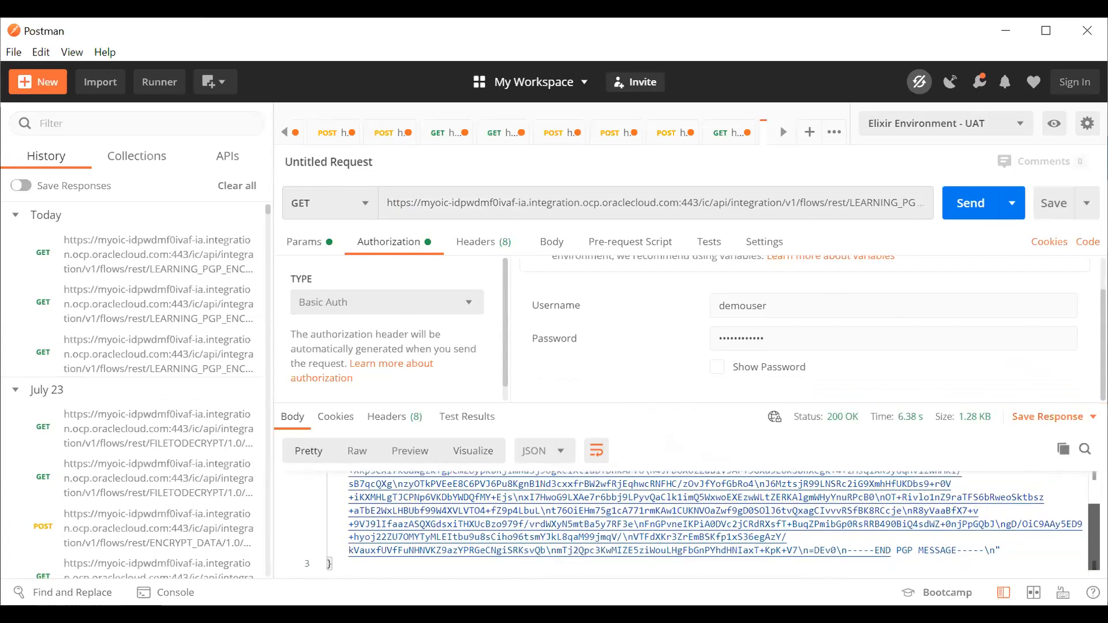
{"action": "scroll", "coordinate": [1094, 539], "scroll_direction": "up", "scroll_amount": 5}
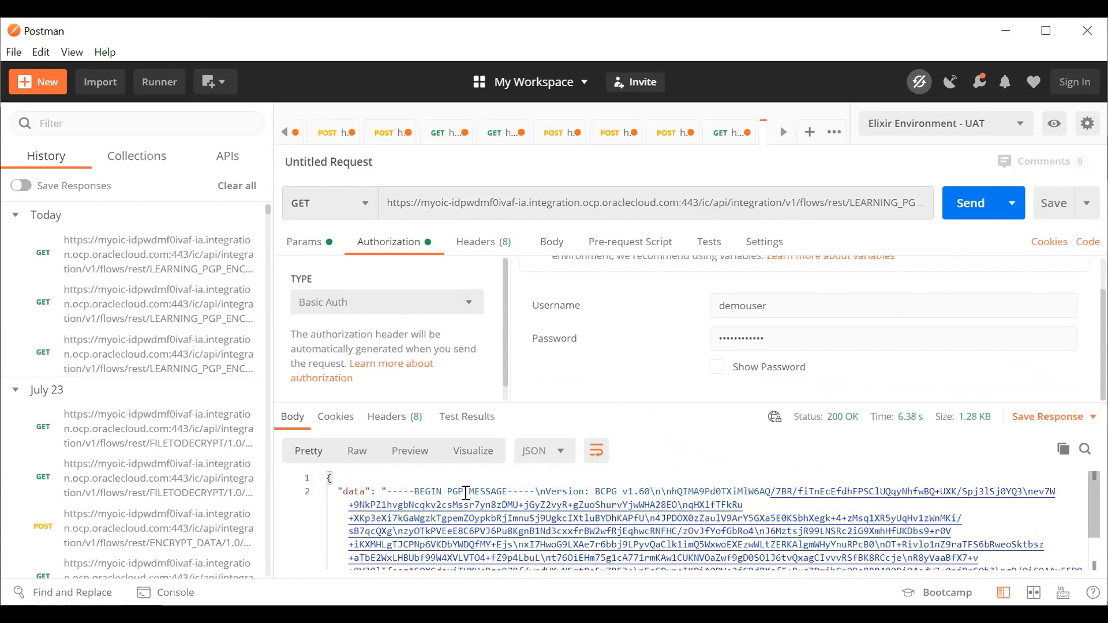
{"action": "scroll", "coordinate": [563, 497], "scroll_direction": "down", "scroll_amount": 2}
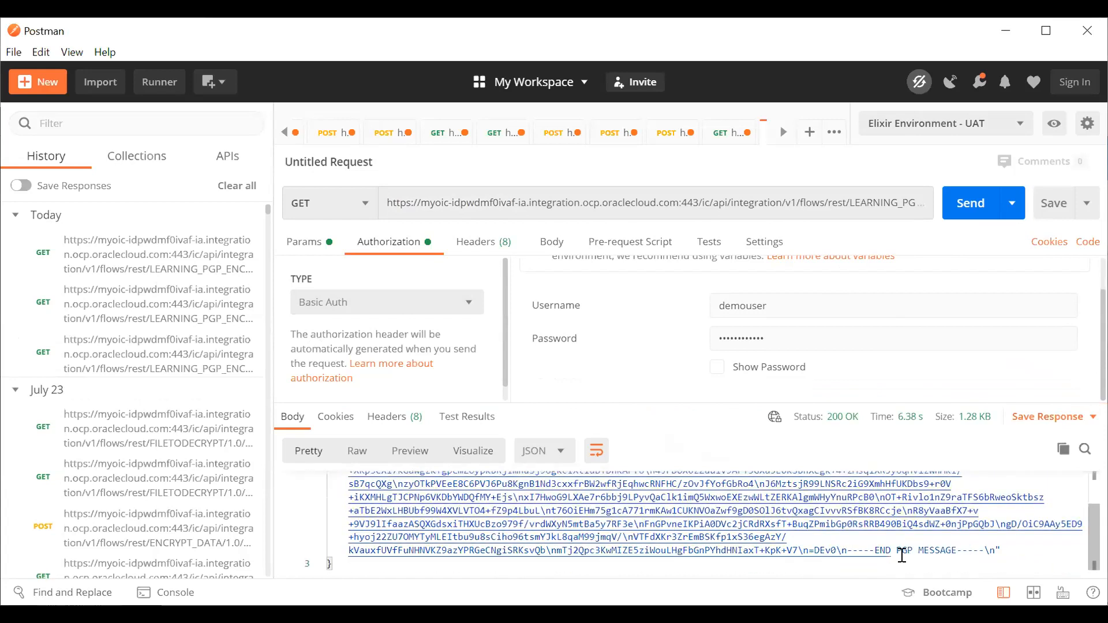
{"action": "scroll", "coordinate": [743, 536], "scroll_direction": "up", "scroll_amount": 2}
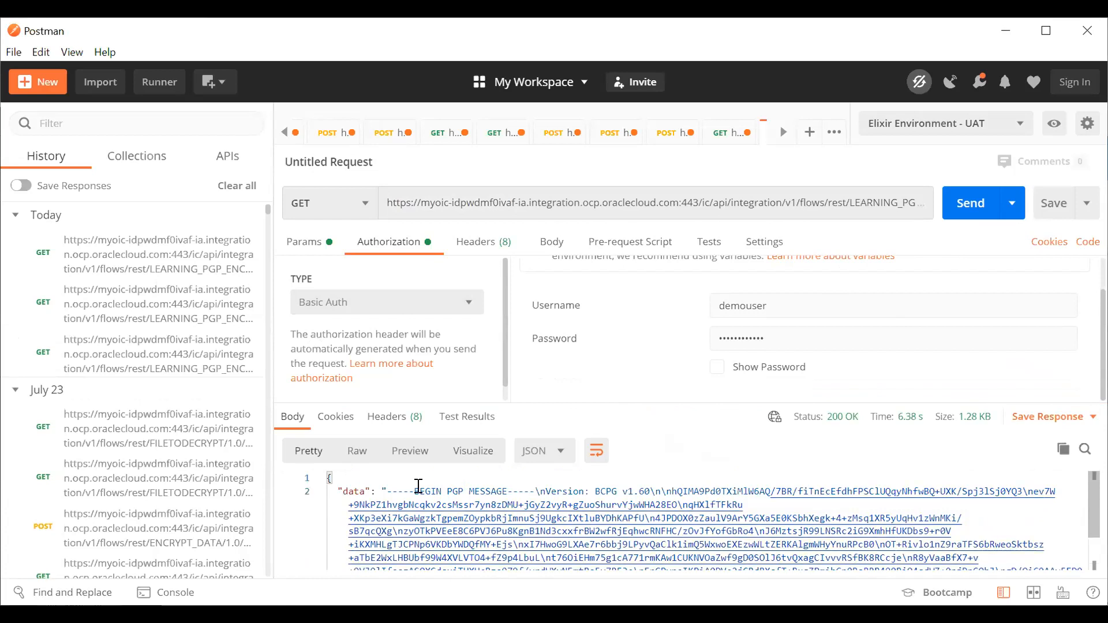
{"action": "left_click_drag", "start_coordinate": [389, 488], "coordinate": [410, 512]}
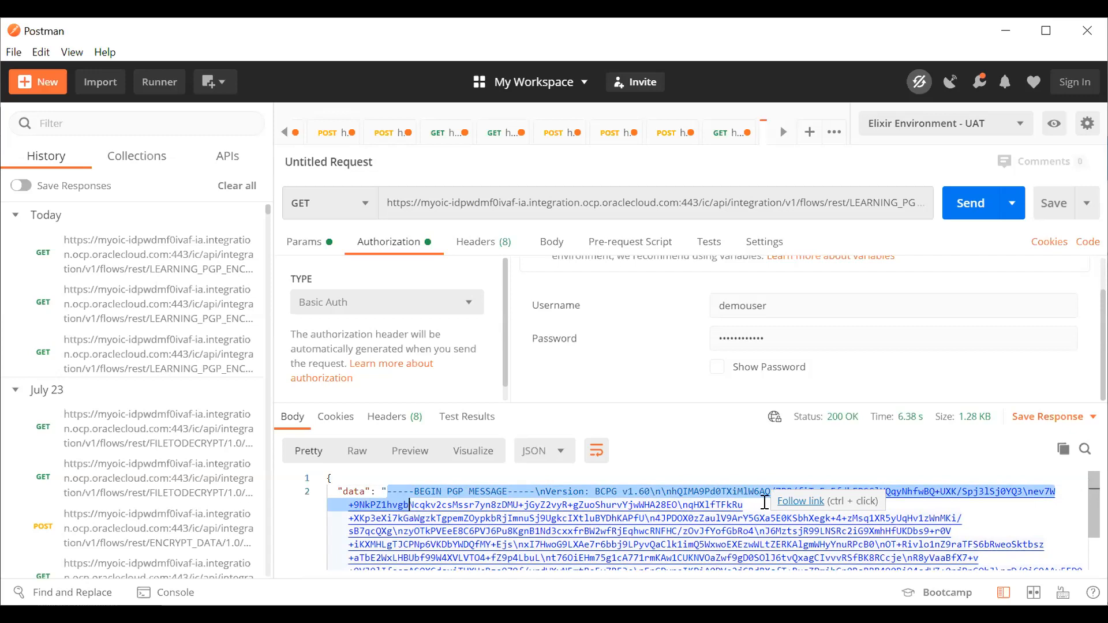
{"action": "scroll", "coordinate": [973, 522], "scroll_direction": "down", "scroll_amount": 1}
{"action": "left_click_drag", "start_coordinate": [989, 549], "coordinate": [388, 491]}
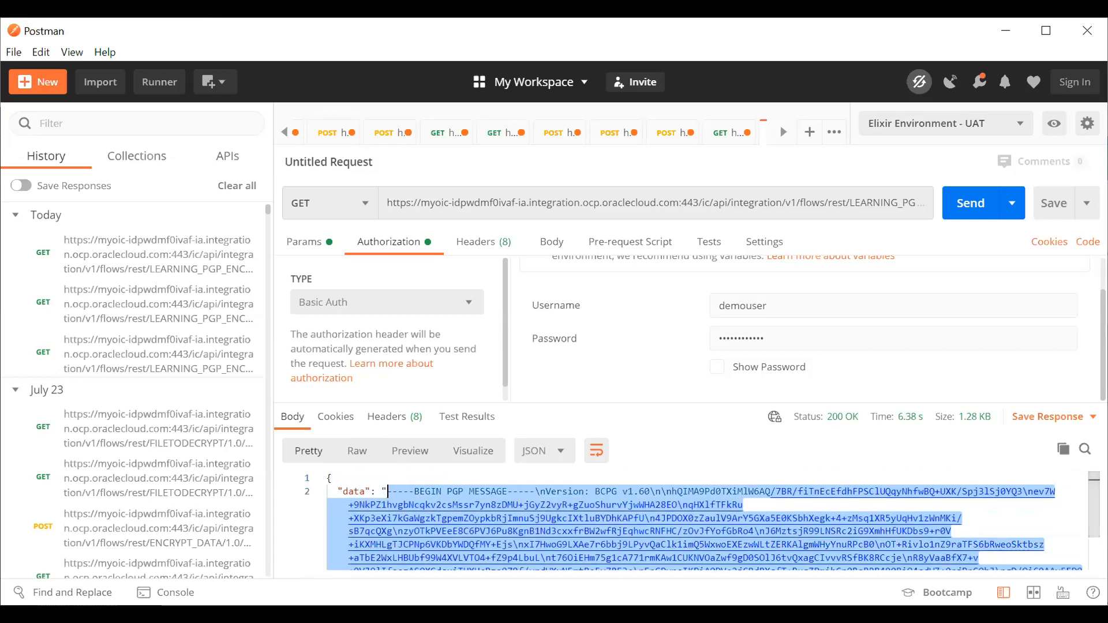
{"action": "key", "text": "alt+Tab"}
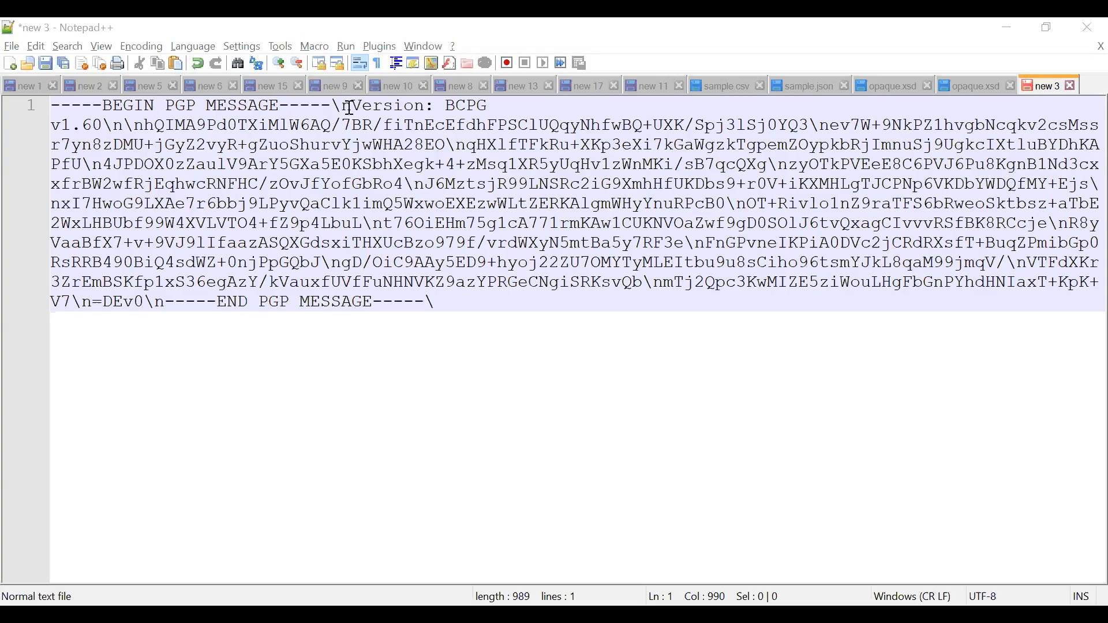
Replace the literal \n sequences in the PGP message with real line breaks, starting after the BEGIN PGP MESSAGE header.
{"action": "left_click", "coordinate": [351, 108]}
{"action": "key", "text": "BackSpace"}
{"action": "key", "text": "BackSpace"}
{"action": "key", "text": "Return"}
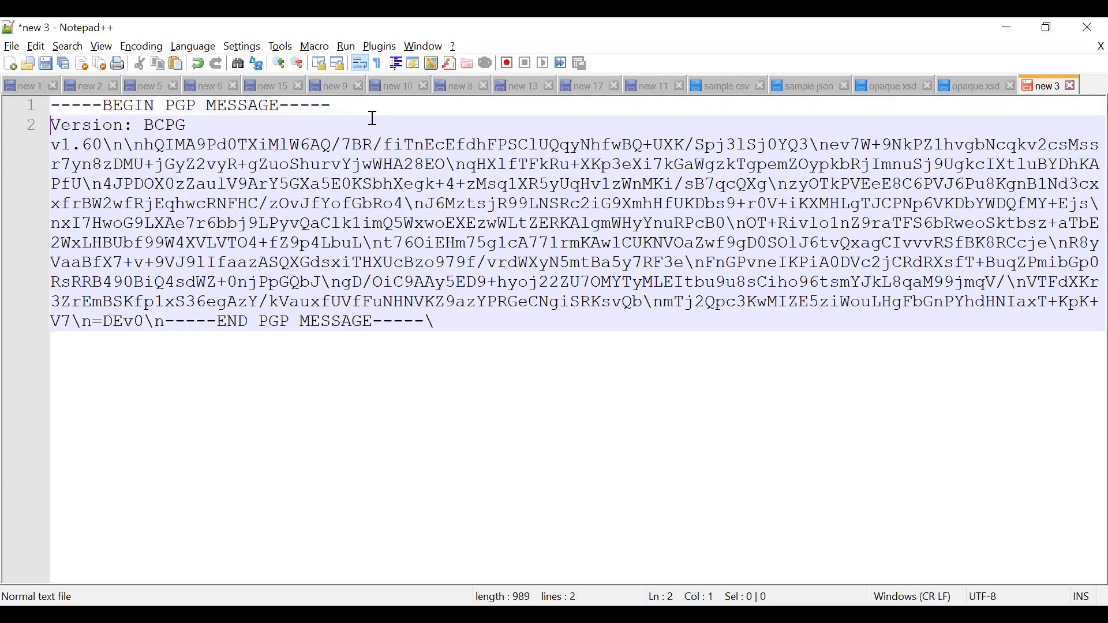
{"action": "left_click", "coordinate": [137, 145]}
{"action": "key", "text": "BackSpace"}
{"action": "key", "text": "BackSpace"}
{"action": "key", "text": "BackSpace"}
{"action": "type", "text": "n\\n"}
{"action": "left_click_drag", "start_coordinate": [103, 145], "coordinate": [142, 145]}
{"action": "key", "text": "Return"}
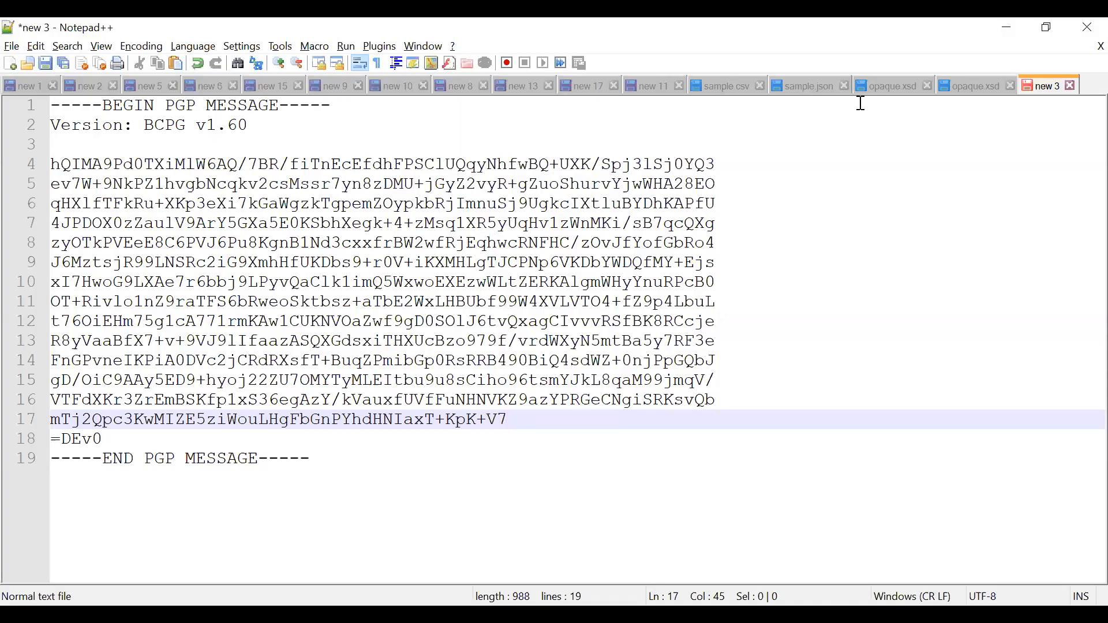
Select the entire reformatted PGP message from the BEGIN line through the END line.
{"action": "left_click_drag", "start_coordinate": [52, 105], "coordinate": [351, 456]}
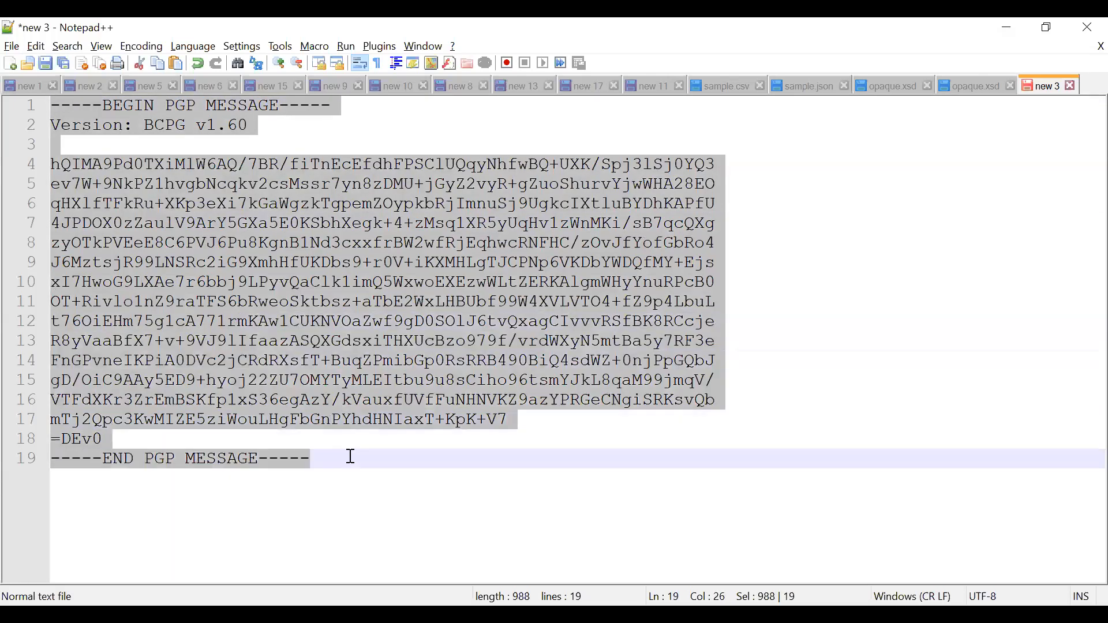
{"action": "left_click", "coordinate": [435, 471]}
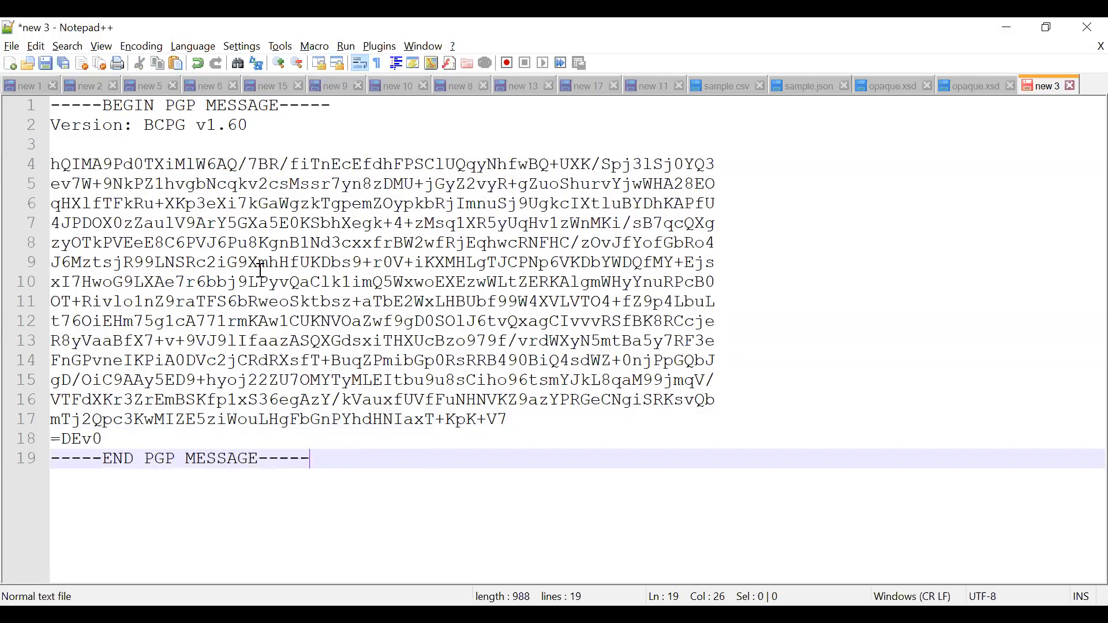
{"action": "left_click", "coordinate": [379, 297]}
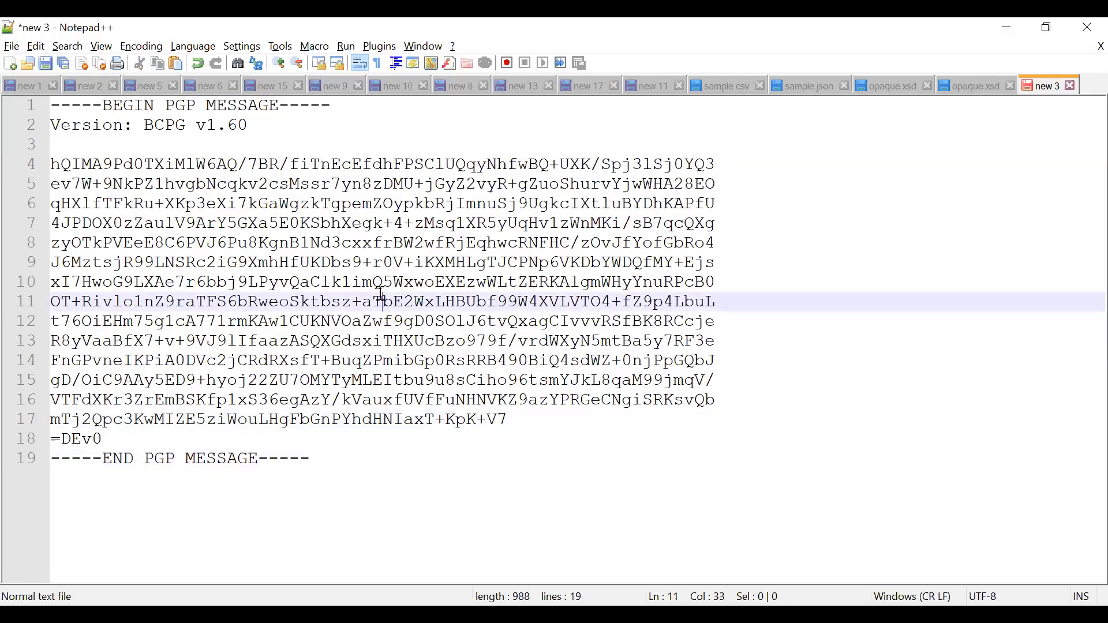
{"action": "left_click", "coordinate": [725, 166]}
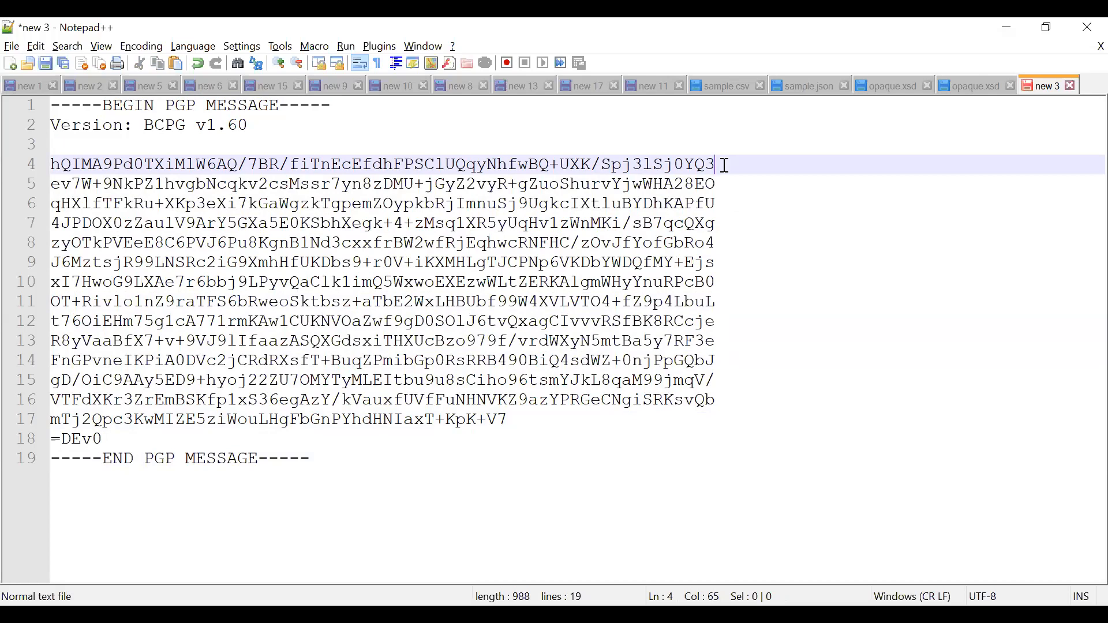
{"action": "left_click", "coordinate": [321, 459]}
{"action": "key", "text": "ctrl+shift+Home"}
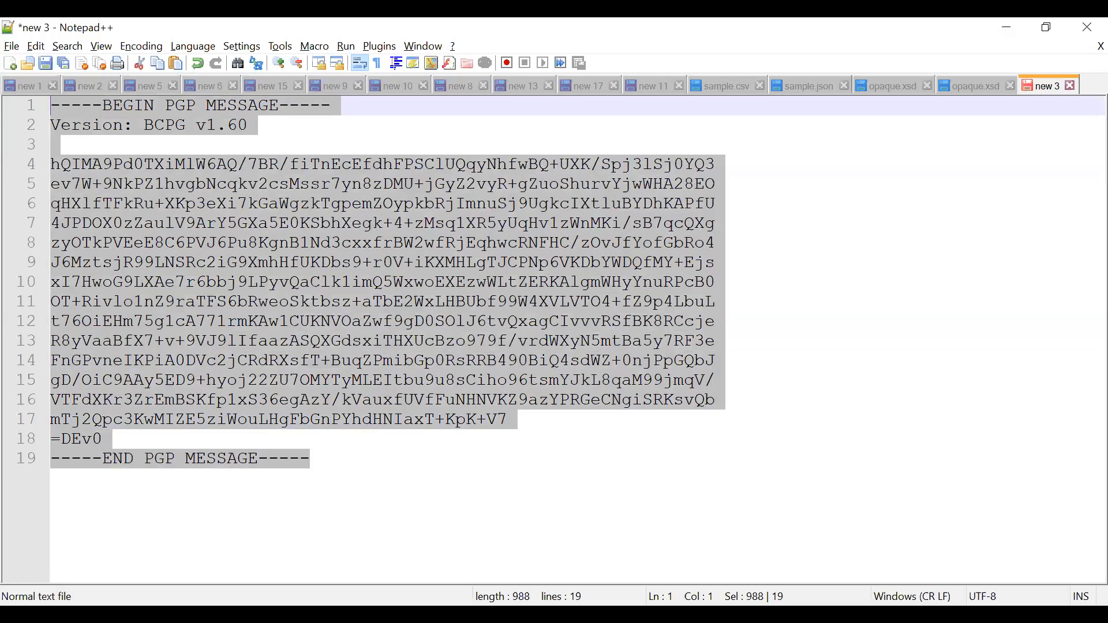
Switch to Oracle Integration in Chrome and create an App Driven Orchestration integration named Learining_Decrypt_Stage.
{"action": "left_click", "coordinate": [566, 614]}
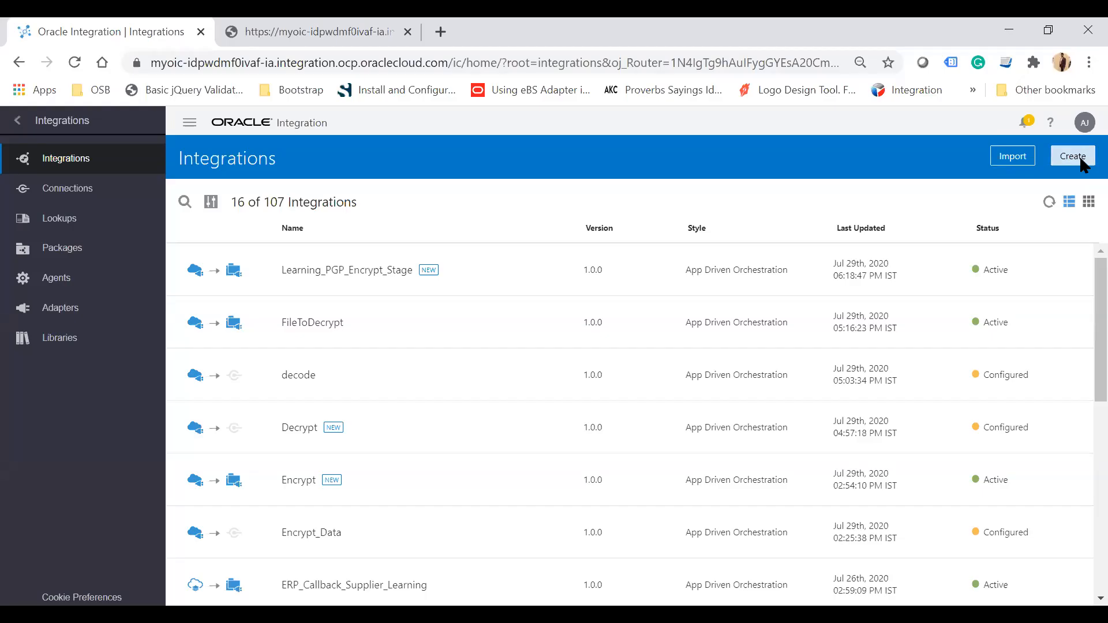
{"action": "left_click", "coordinate": [1073, 157]}
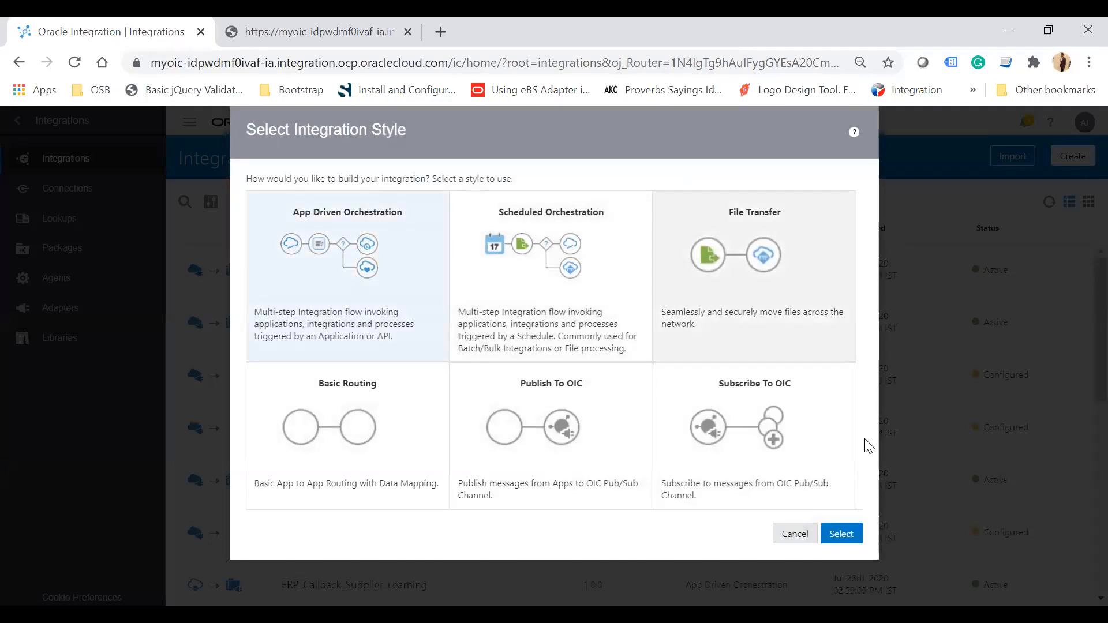
{"action": "left_click", "coordinate": [841, 534]}
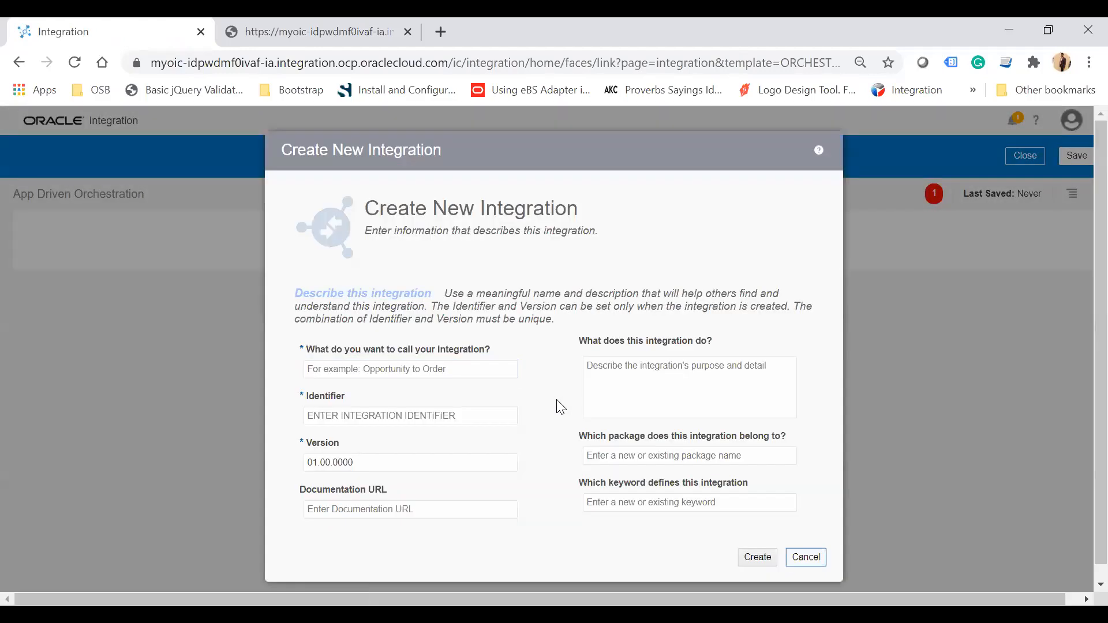
{"action": "left_click", "coordinate": [413, 369]}
{"action": "type", "text": "Learining_Decrypt_Stage"}
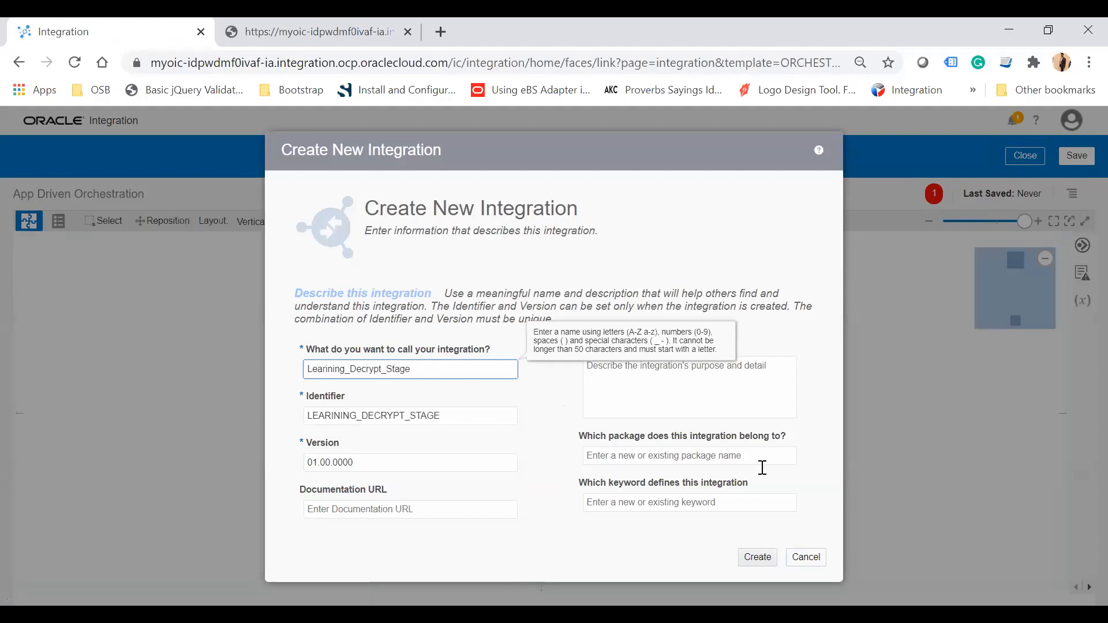
{"action": "left_click", "coordinate": [743, 557]}
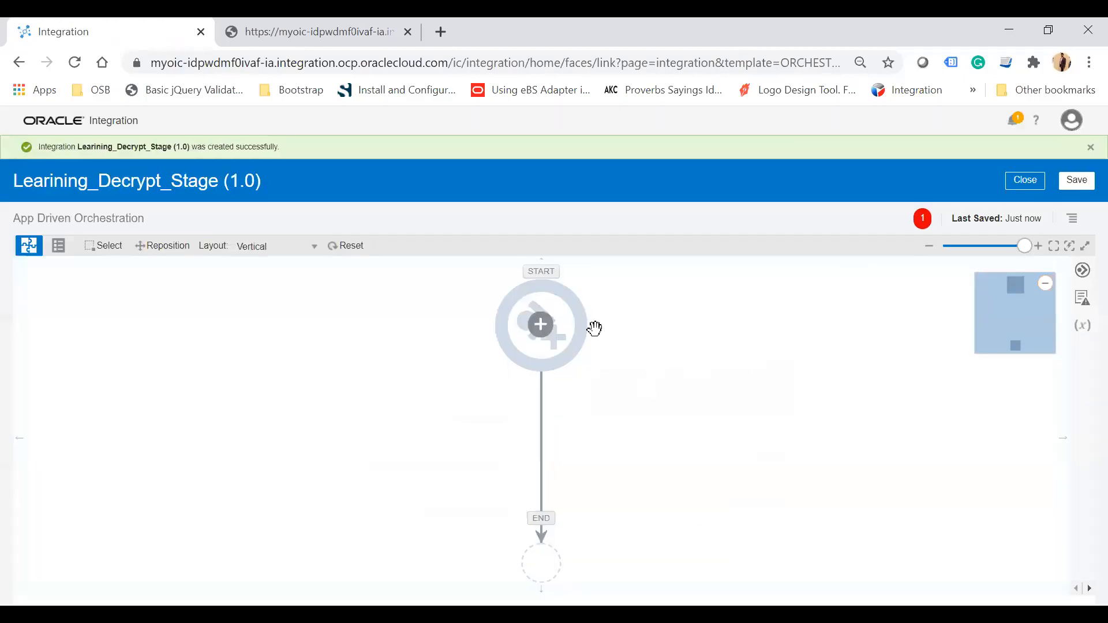
Add the REST_Conn6 connection as the start trigger, name its endpoint DecryptData, and continue to the resource configuration.
{"action": "left_click", "coordinate": [541, 327]}
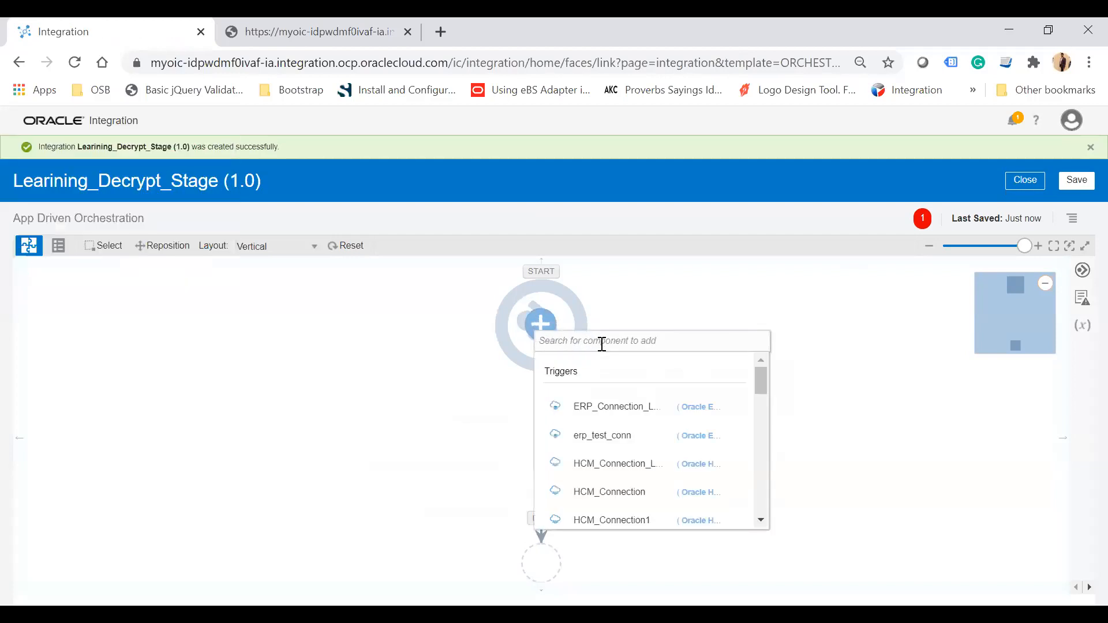
{"action": "type", "text": "rest"}
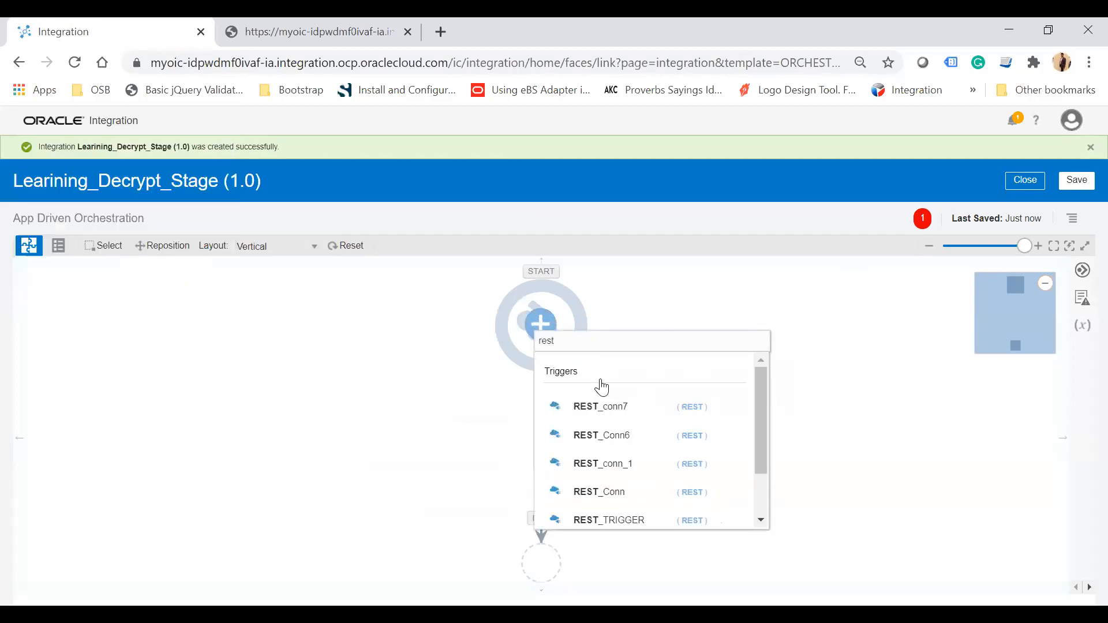
{"action": "left_click", "coordinate": [547, 437]}
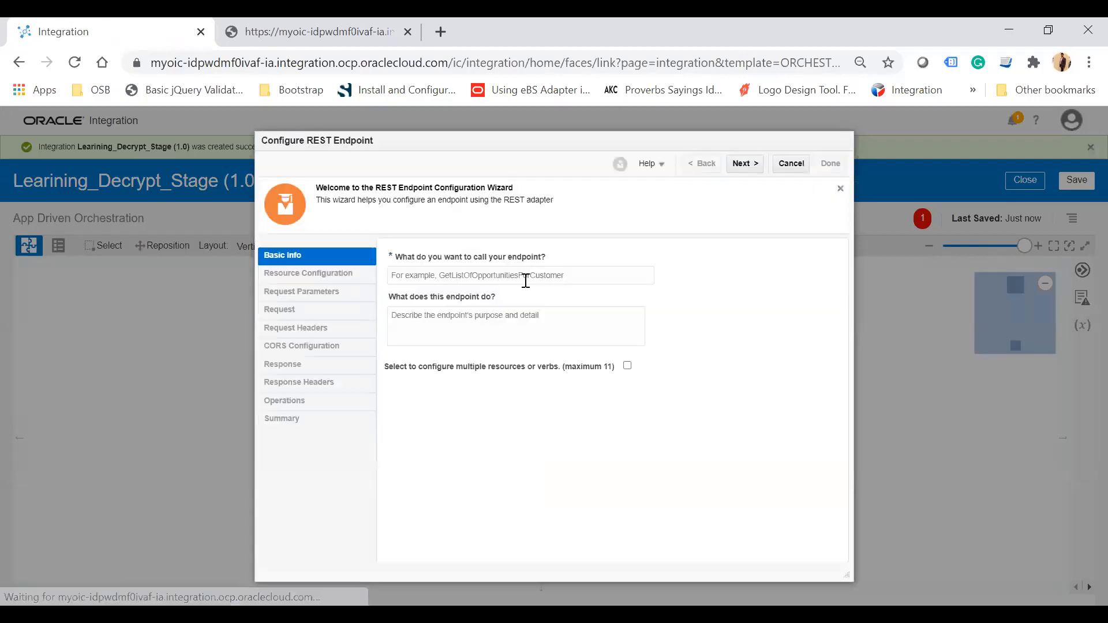
{"action": "left_click", "coordinate": [526, 281]}
{"action": "type", "text": "Dec"}
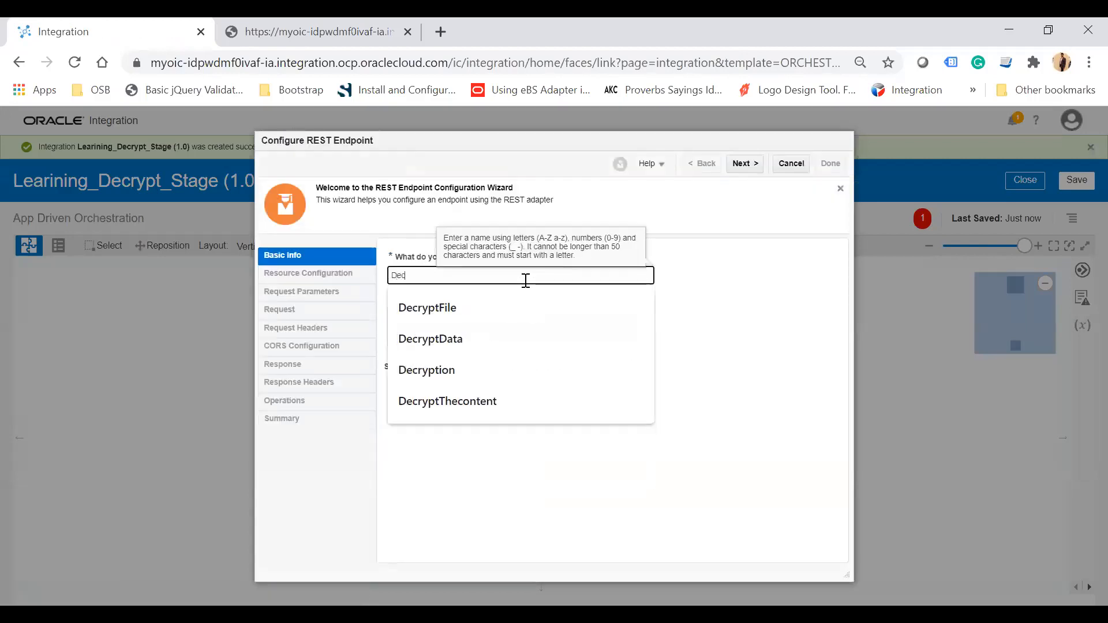
{"action": "type", "text": "ryptData"}
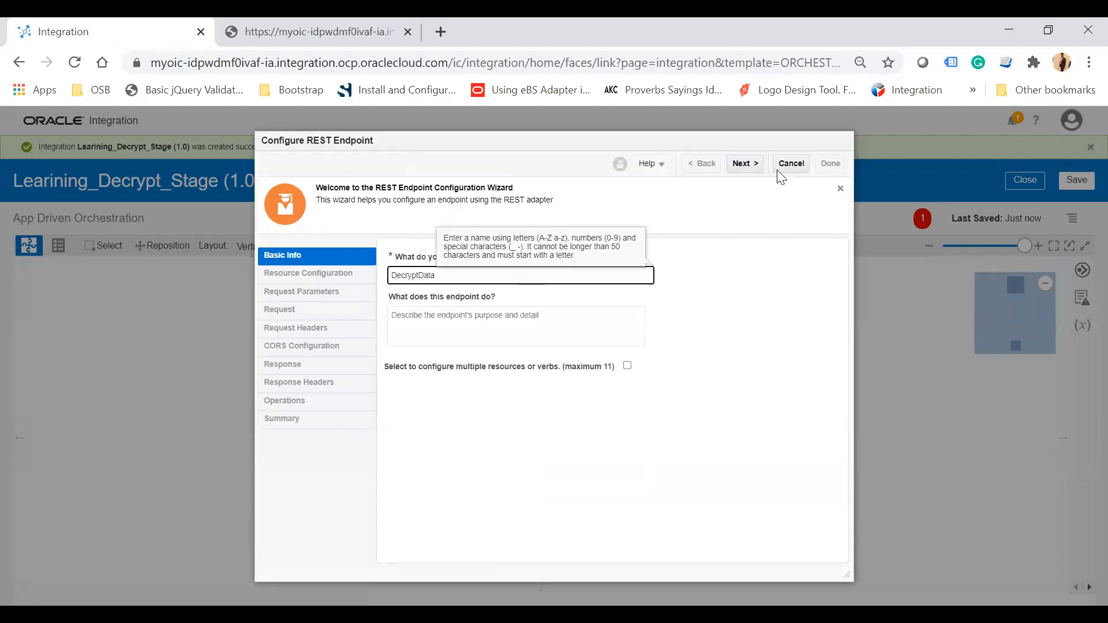
{"action": "key", "text": "Tab"}
{"action": "left_click", "coordinate": [742, 164]}
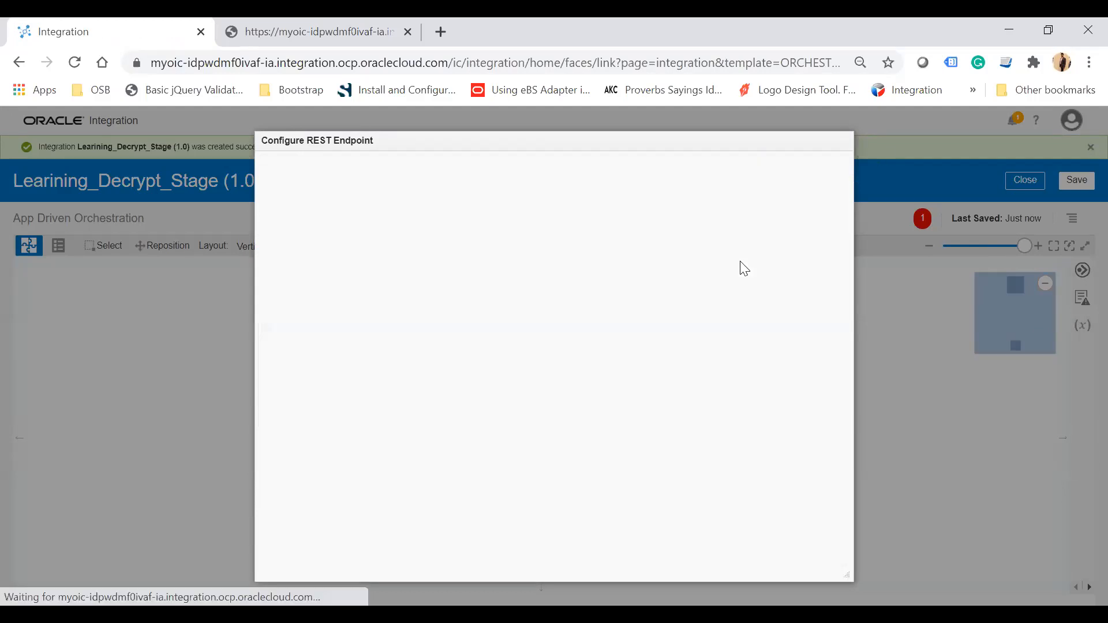
Set the REST endpoint's relative resource URI to /decrypt.
{"action": "left_click", "coordinate": [457, 373]}
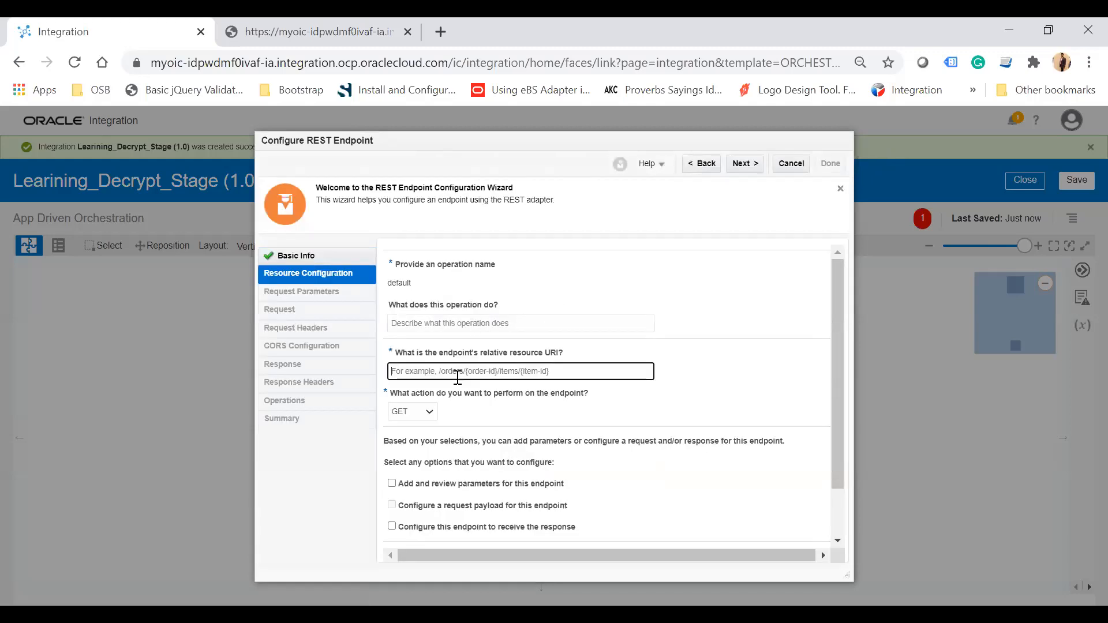
{"action": "type", "text": "/decryp"}
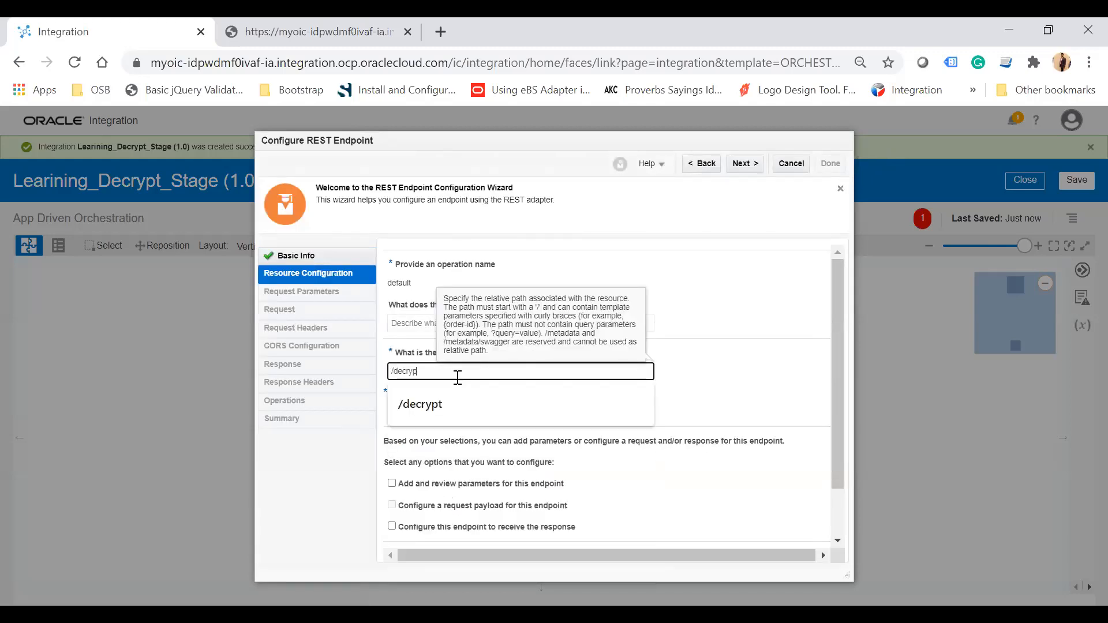
{"action": "type", "text": "t"}
{"action": "key", "text": "Tab"}
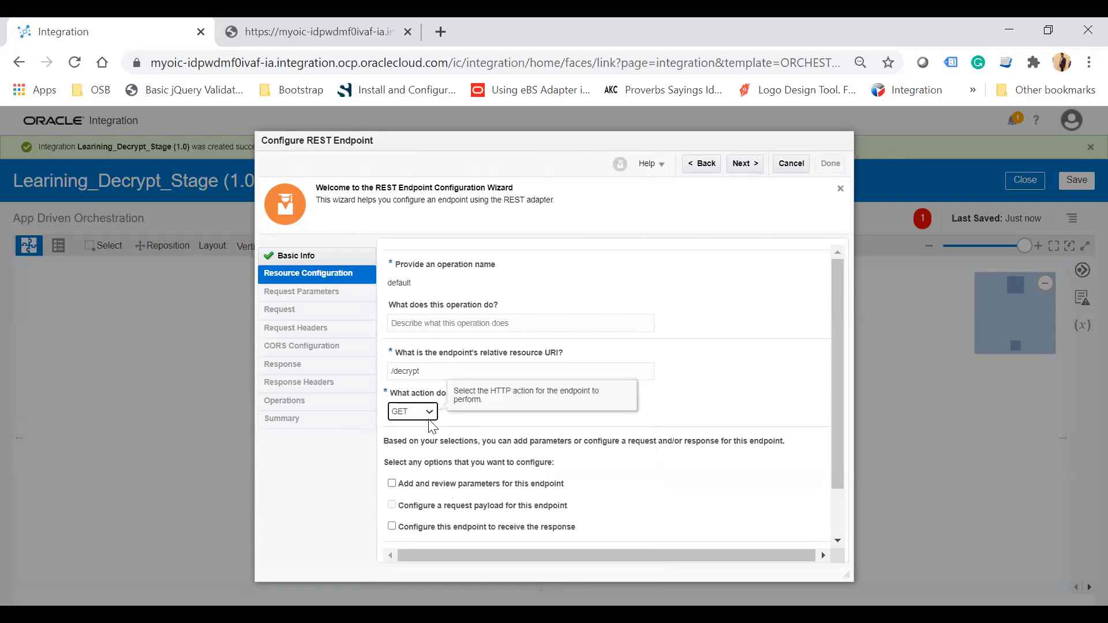
Enable parameters and a response for the REST endpoint, and add a string query parameter named filename.
{"action": "left_click", "coordinate": [392, 483]}
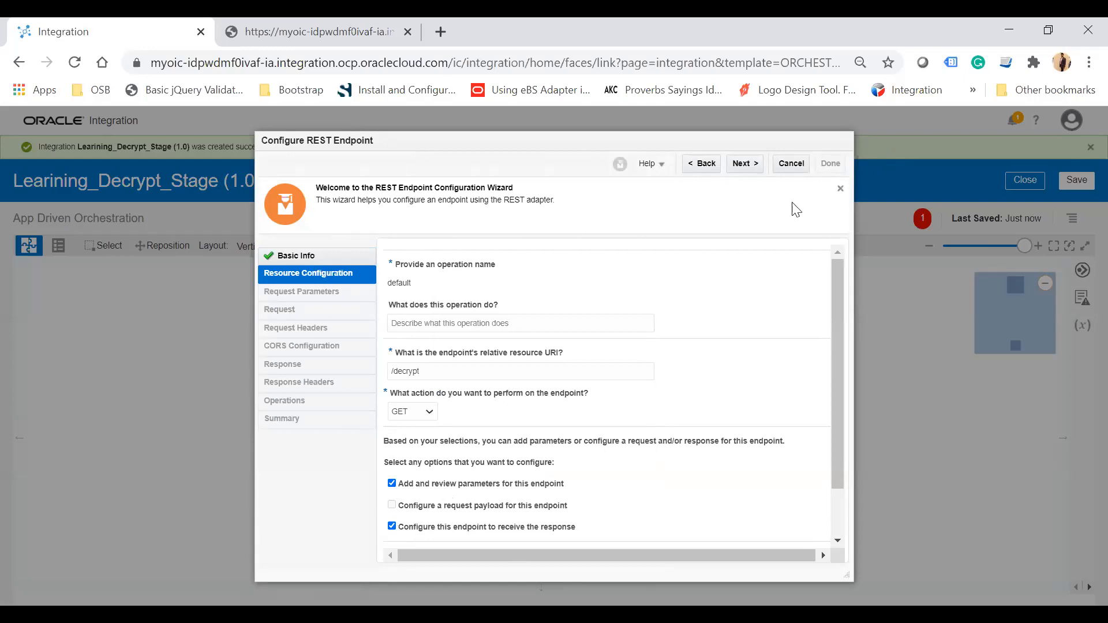
{"action": "left_click", "coordinate": [745, 163]}
{"action": "left_click", "coordinate": [466, 362]}
{"action": "left_click", "coordinate": [476, 401]}
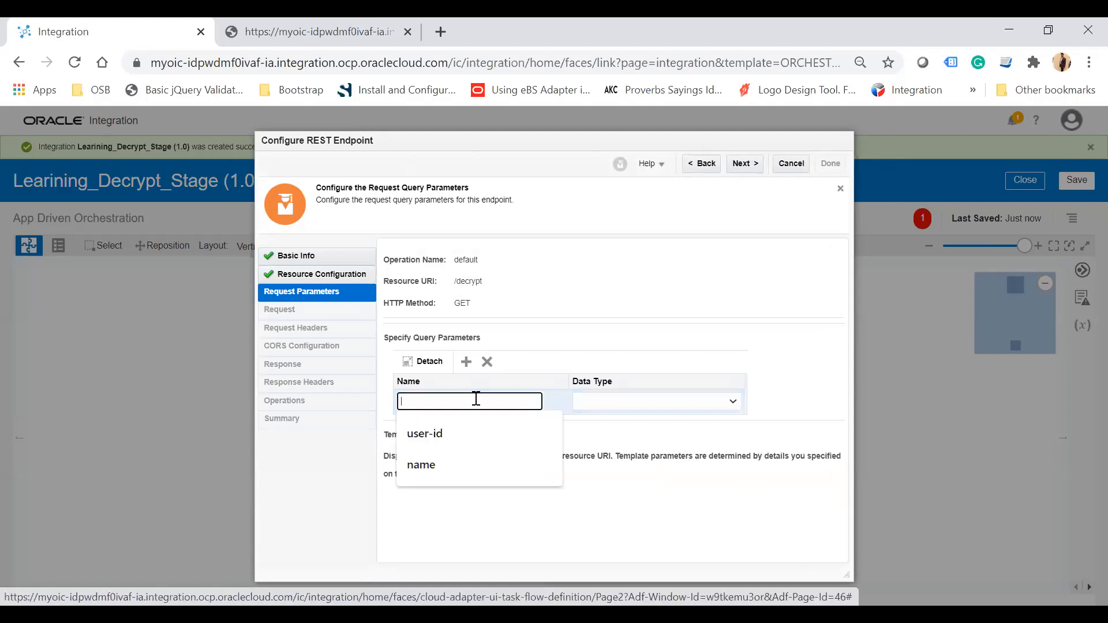
{"action": "type", "text": "file"}
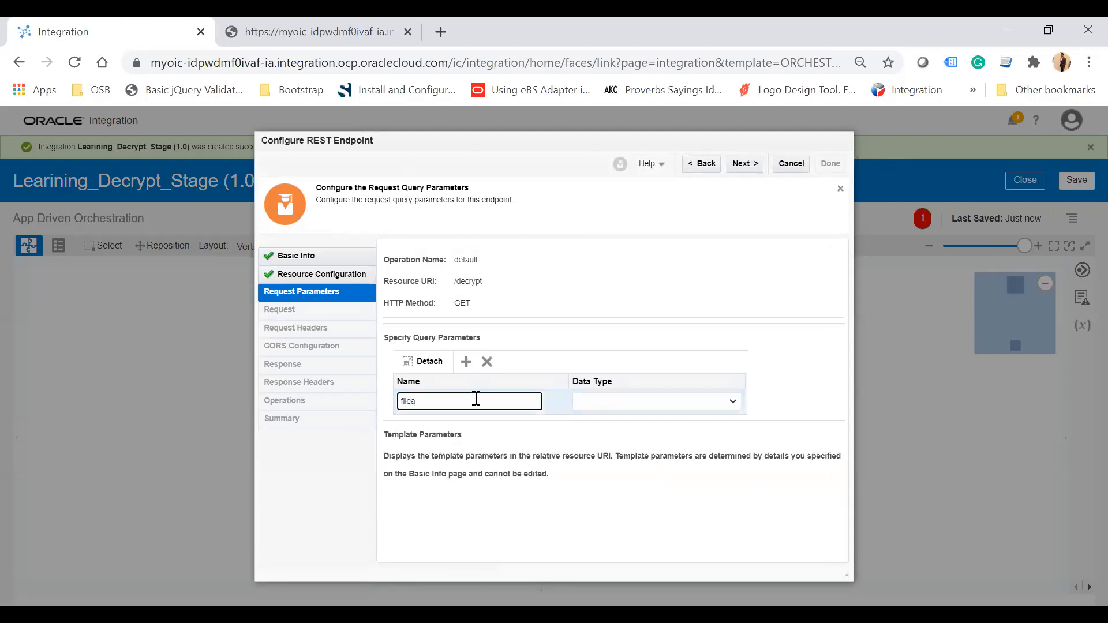
{"action": "type", "text": "name"}
{"action": "key", "text": "Tab"}
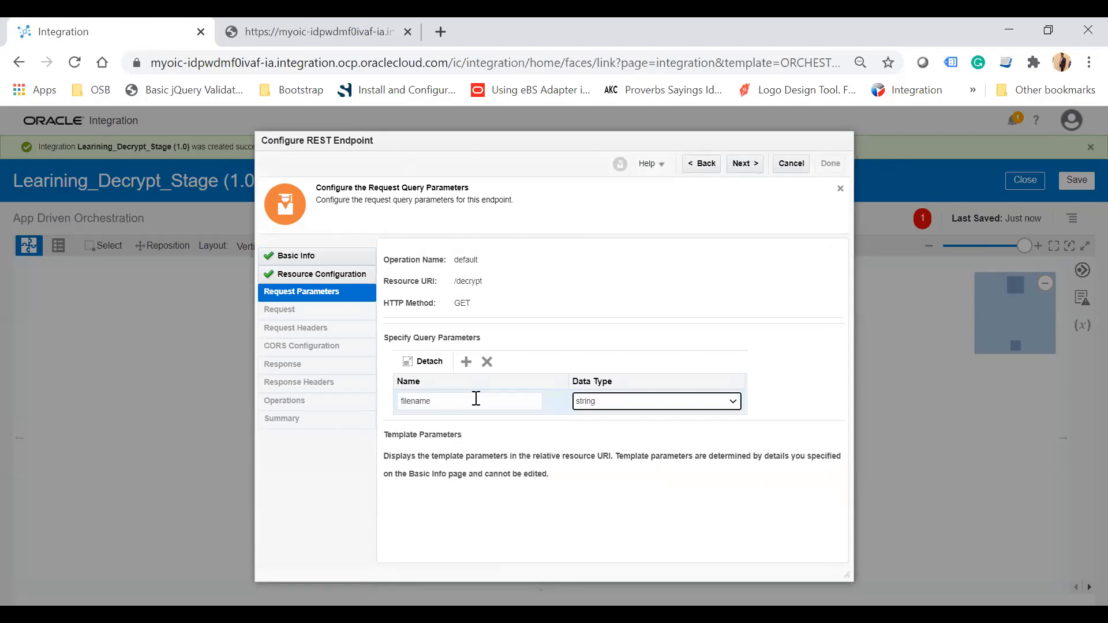
{"action": "left_click", "coordinate": [746, 165]}
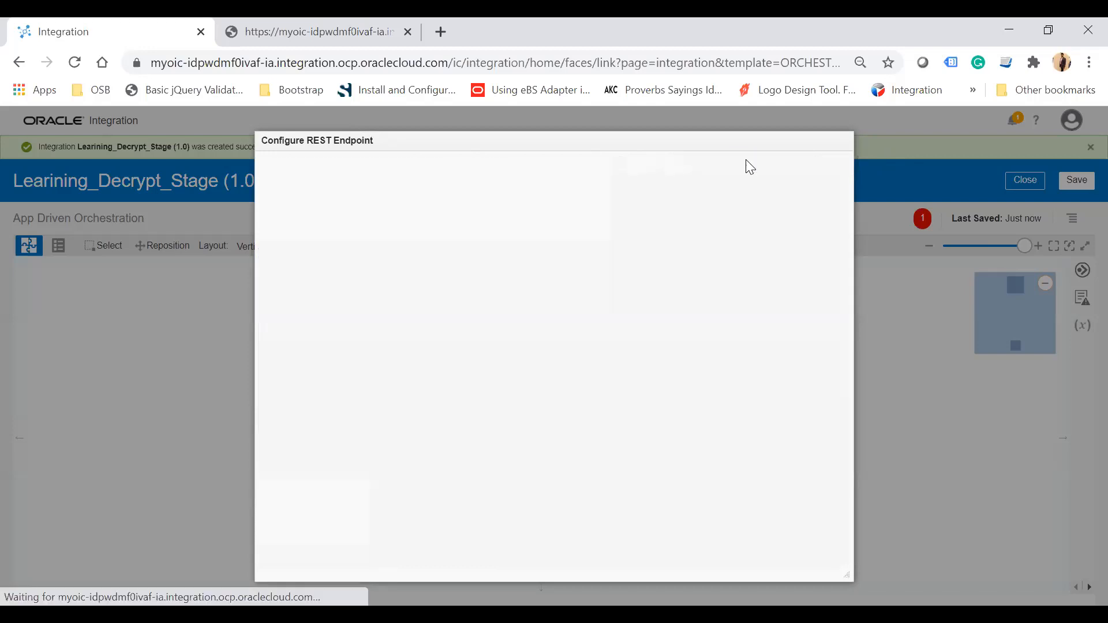
Define the response payload as a JSON Sample using sample.json from the Stage Encrypt_Decrypt folder, and complete the REST endpoint configuration.
{"action": "left_click", "coordinate": [430, 424]}
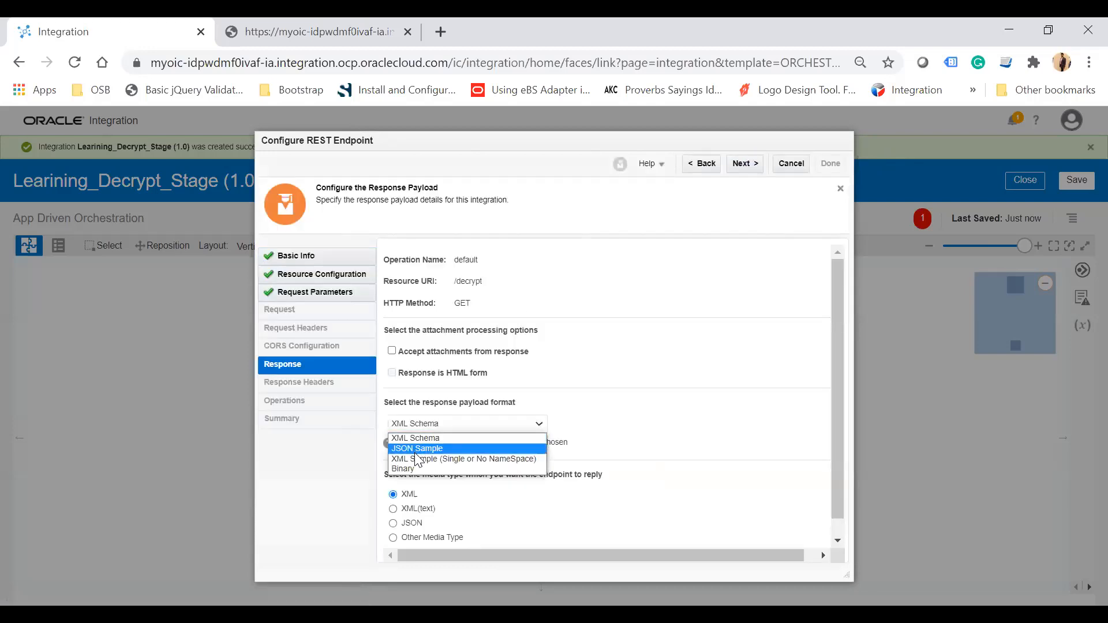
{"action": "left_click", "coordinate": [418, 450]}
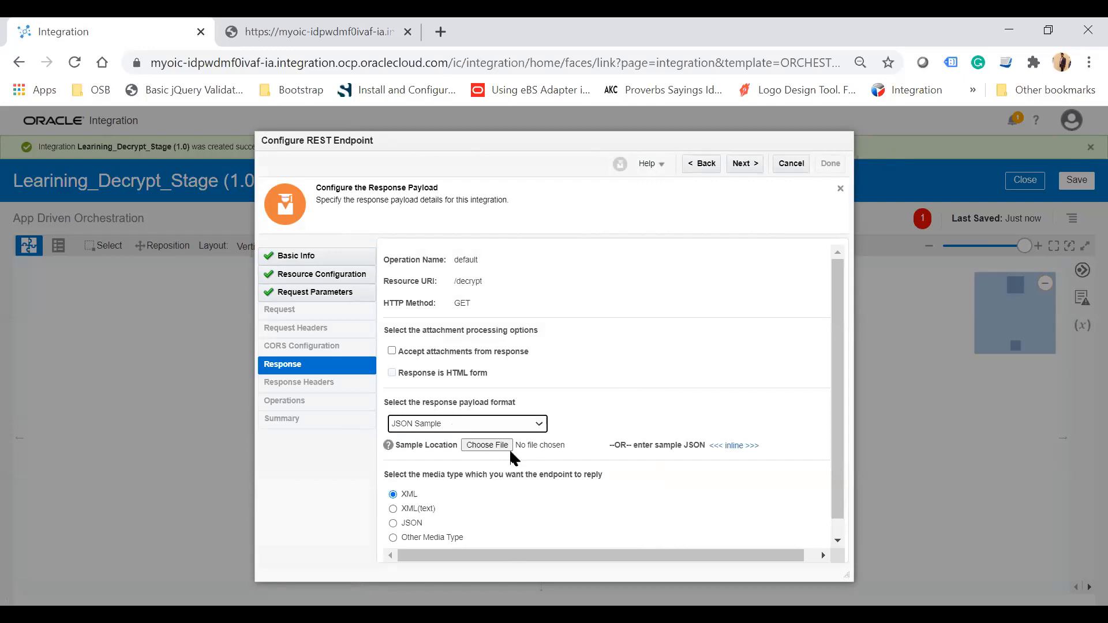
{"action": "left_click", "coordinate": [489, 447]}
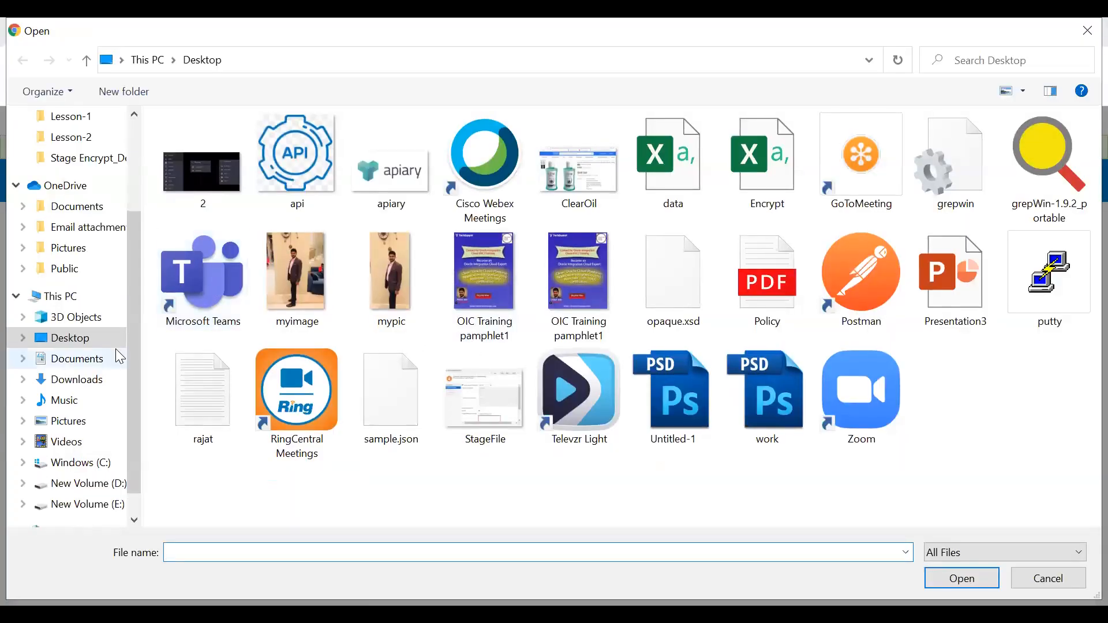
{"action": "left_click", "coordinate": [75, 157]}
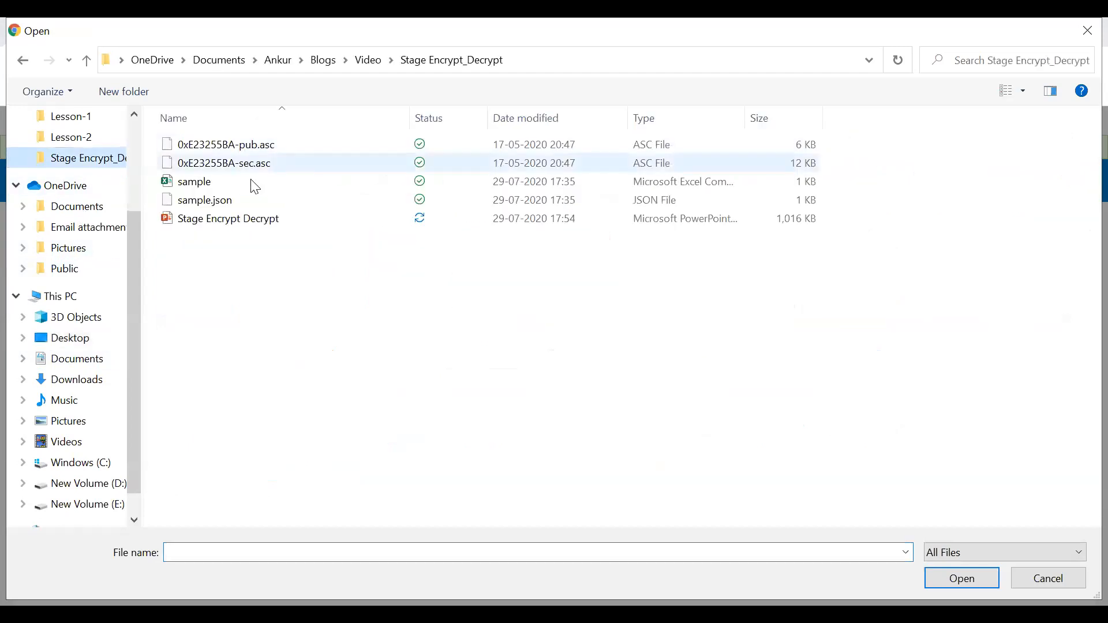
{"action": "double_click", "coordinate": [207, 201]}
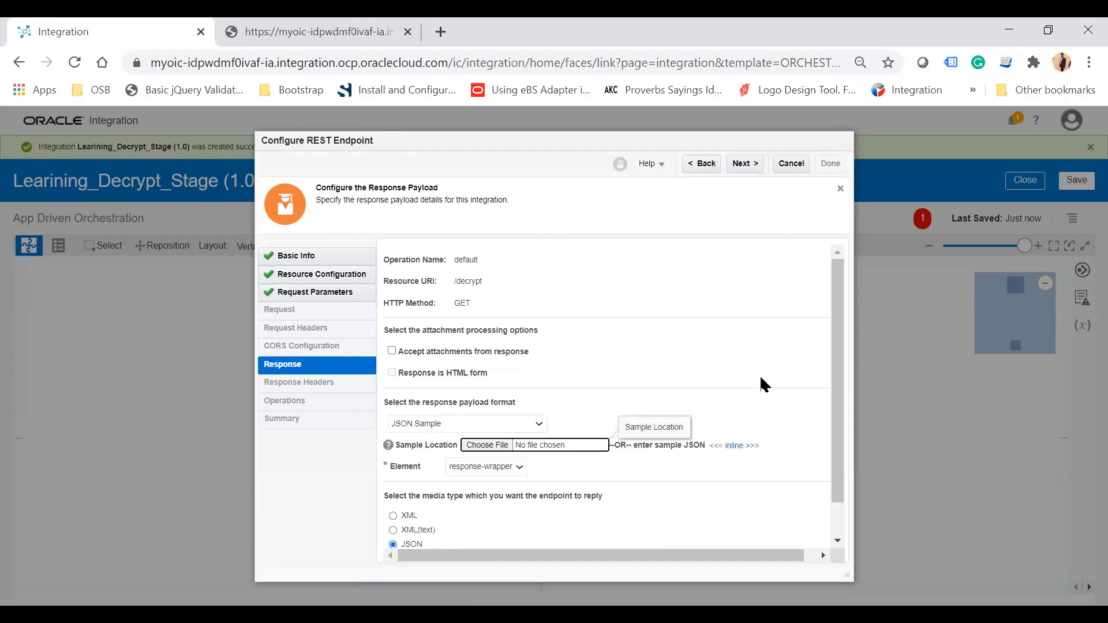
{"action": "left_click", "coordinate": [742, 163]}
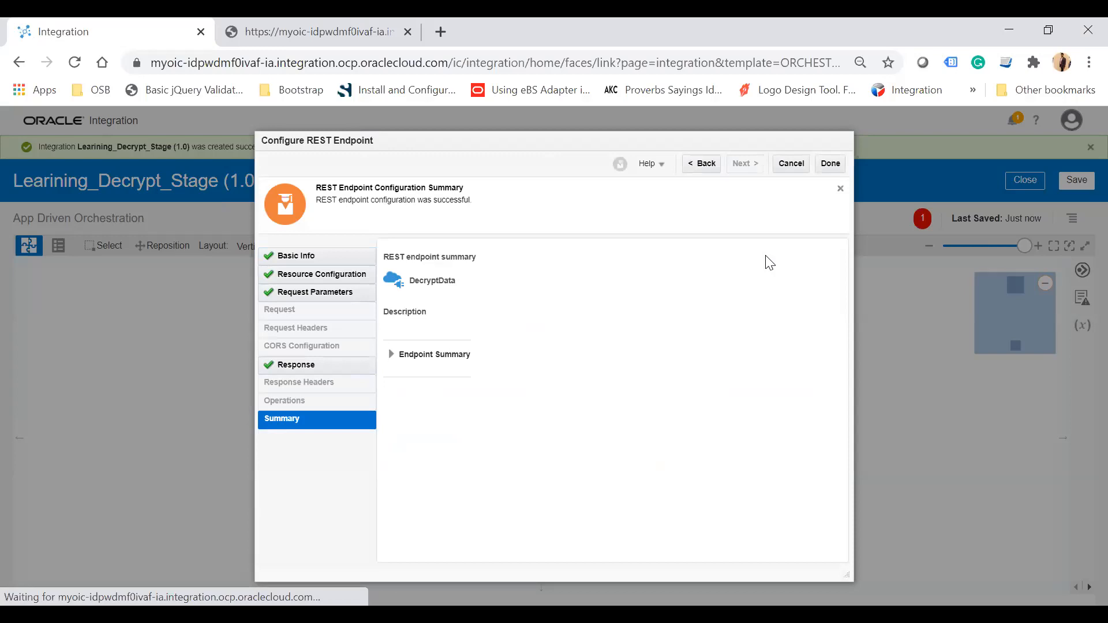
{"action": "left_click", "coordinate": [830, 165]}
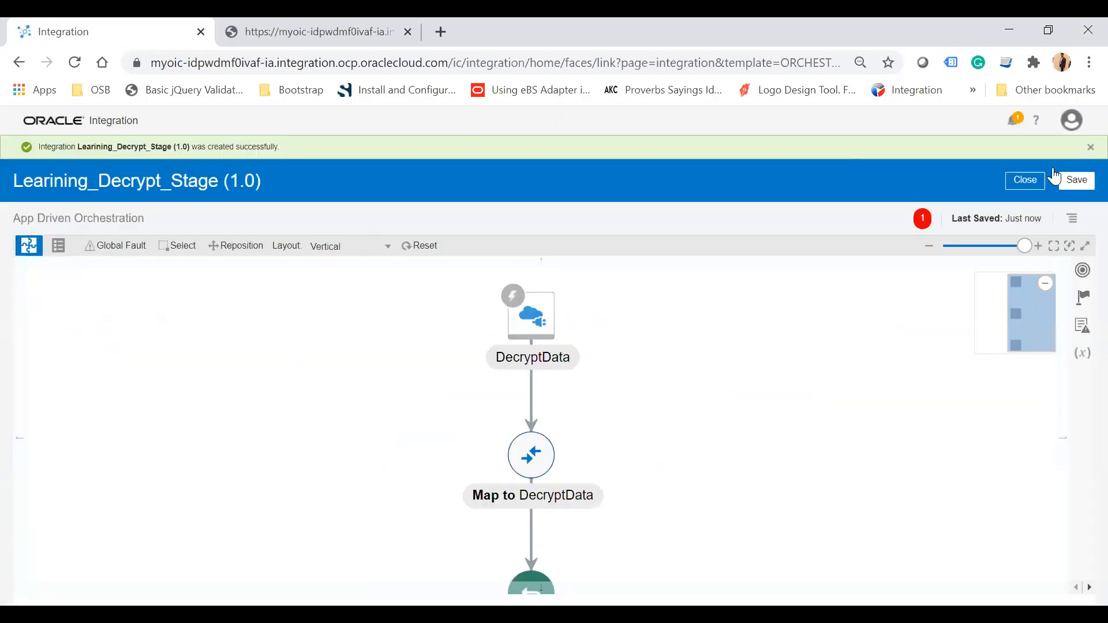
Save the integration and set its canvas layout to Horizontal.
{"action": "left_click", "coordinate": [1076, 180]}
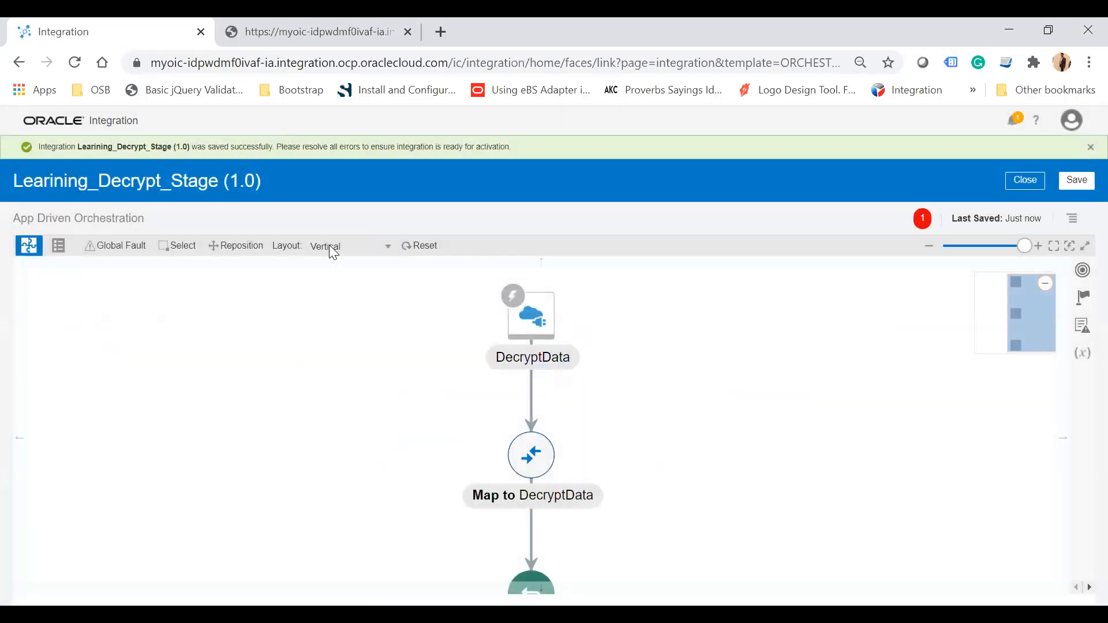
{"action": "left_click", "coordinate": [329, 246]}
{"action": "left_click", "coordinate": [328, 264]}
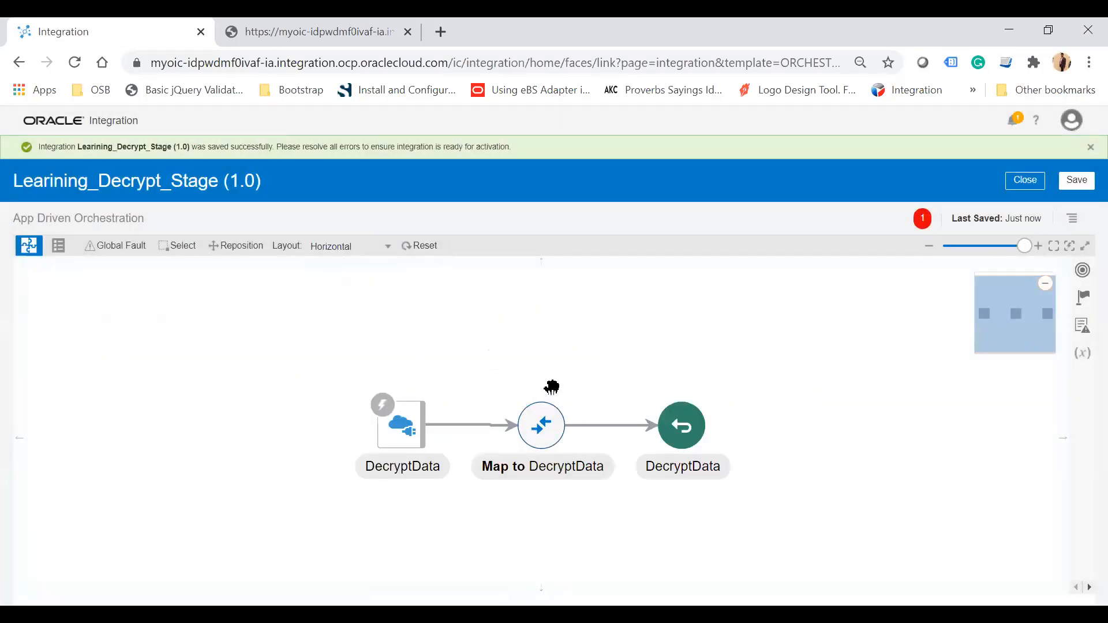
Add an FTP_Connect invoke right after the DecryptData trigger, name its endpoint ReadFile, and continue to the operation settings.
{"action": "left_click", "coordinate": [472, 428]}
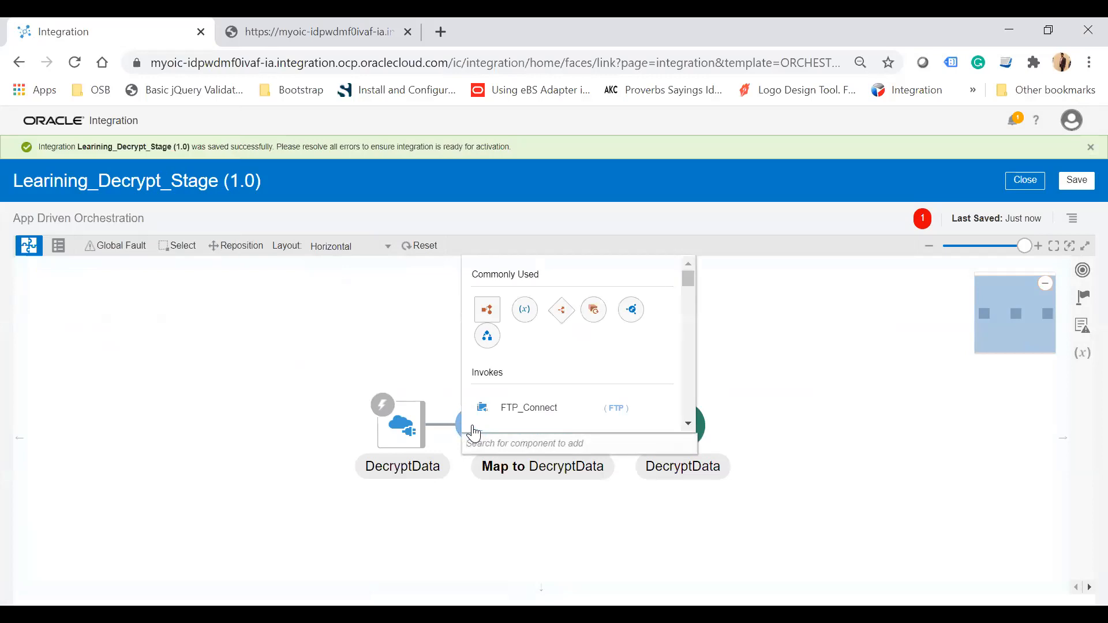
{"action": "scroll", "coordinate": [473, 433], "scroll_direction": "down", "scroll_amount": 1}
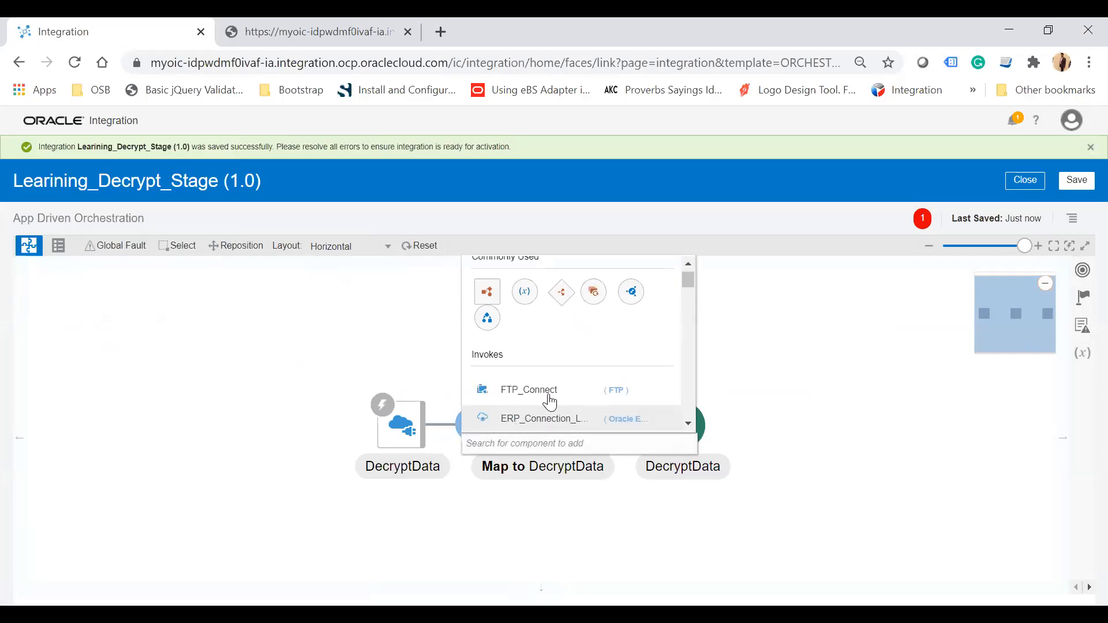
{"action": "left_click", "coordinate": [549, 398]}
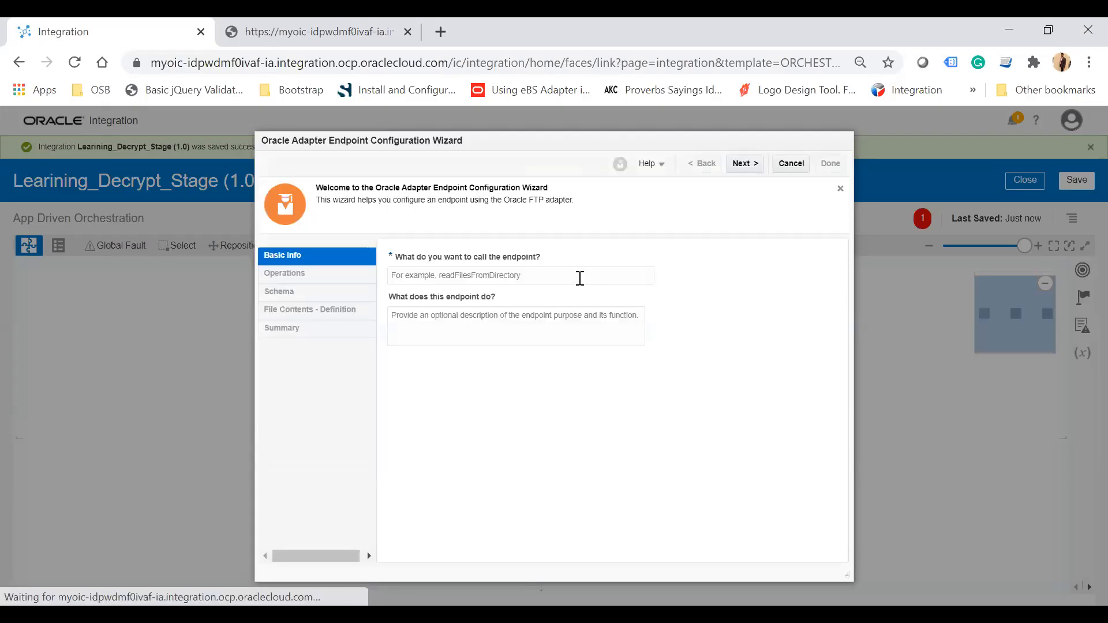
{"action": "left_click", "coordinate": [579, 276]}
{"action": "type", "text": "Re"}
{"action": "type", "text": "adFile"}
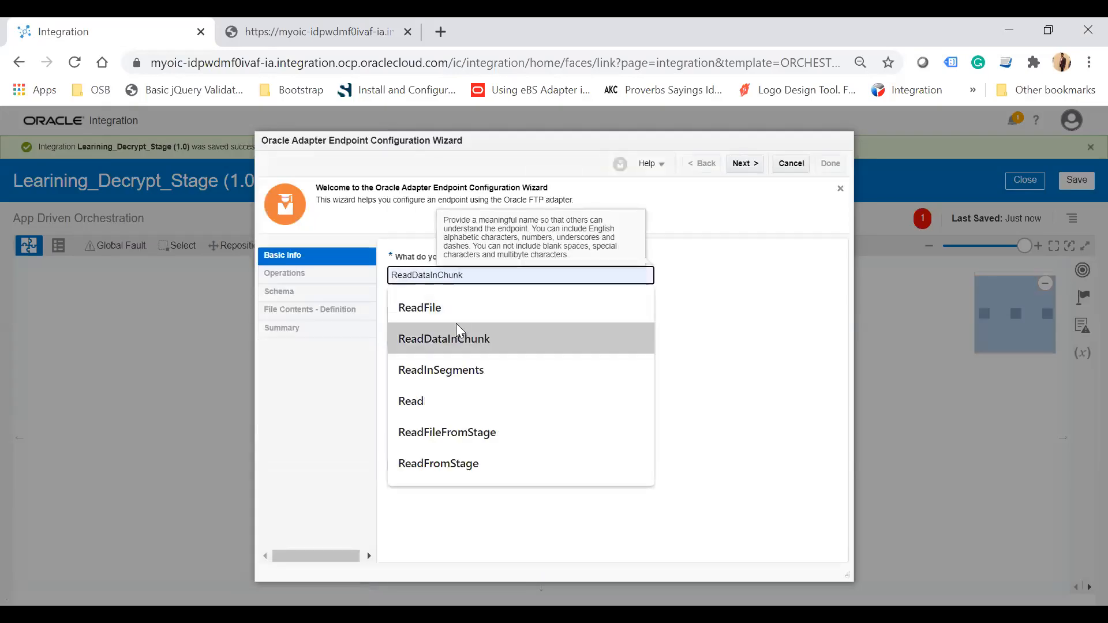
{"action": "left_click", "coordinate": [449, 308]}
{"action": "left_click", "coordinate": [747, 163]}
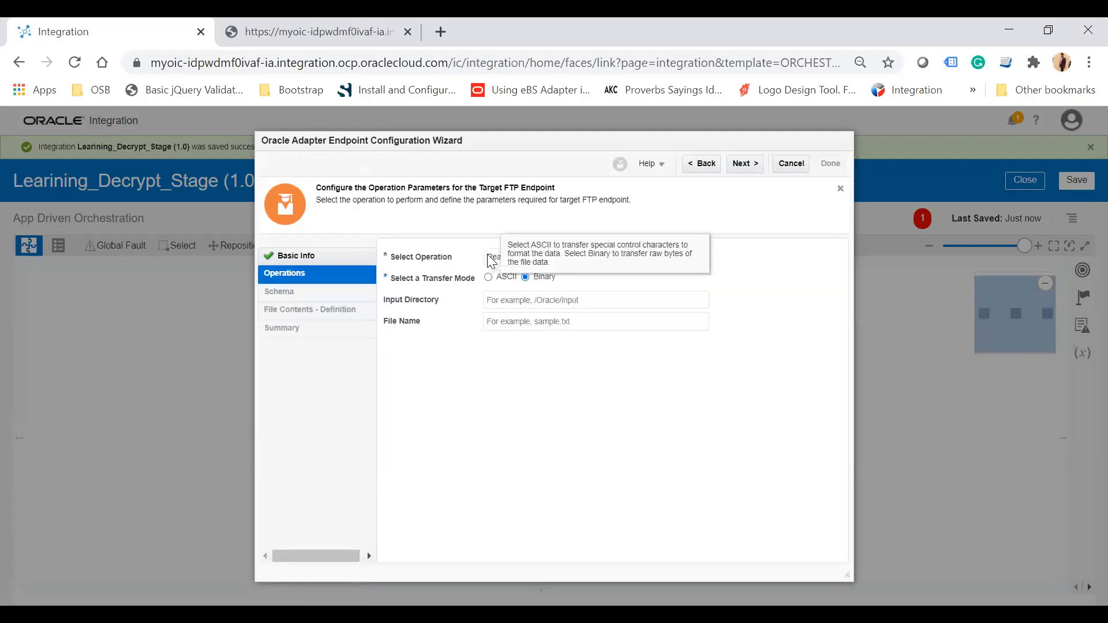
Set the FTP operation to Download File in ASCII transfer mode with /home/opc/In as the input directory.
{"action": "left_click", "coordinate": [491, 260]}
{"action": "left_click", "coordinate": [507, 326]}
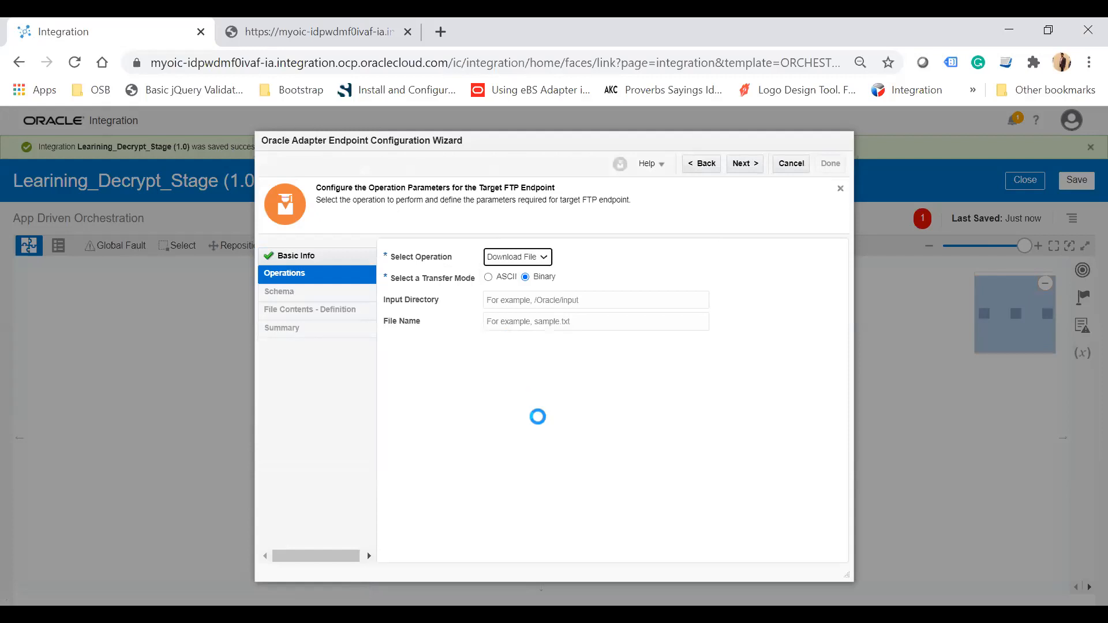
{"action": "left_click", "coordinate": [489, 277]}
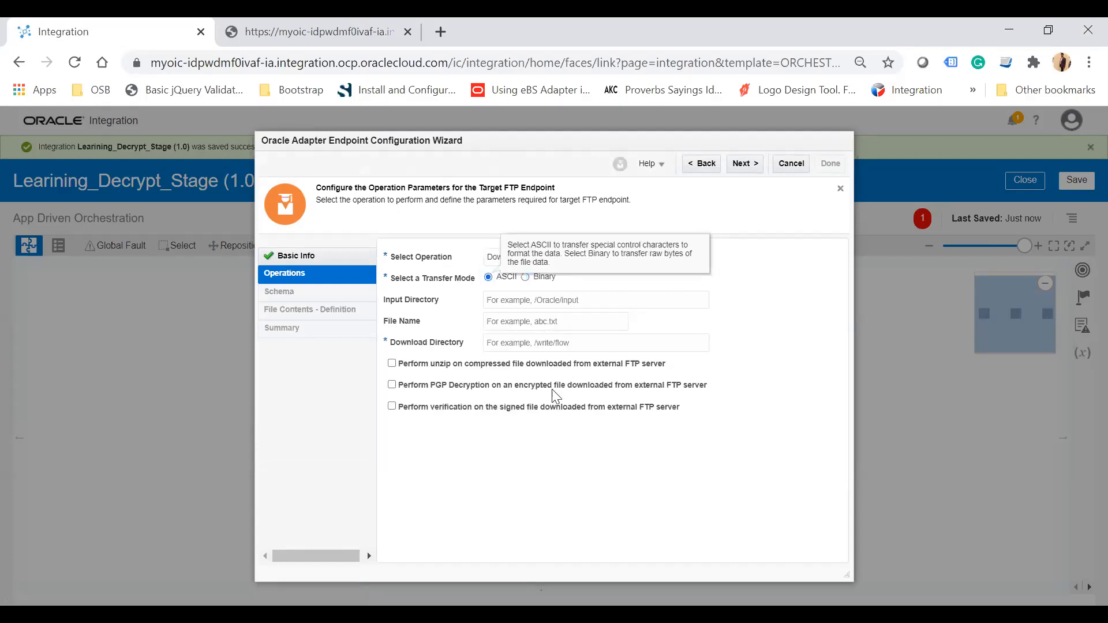
{"action": "left_click", "coordinate": [528, 300]}
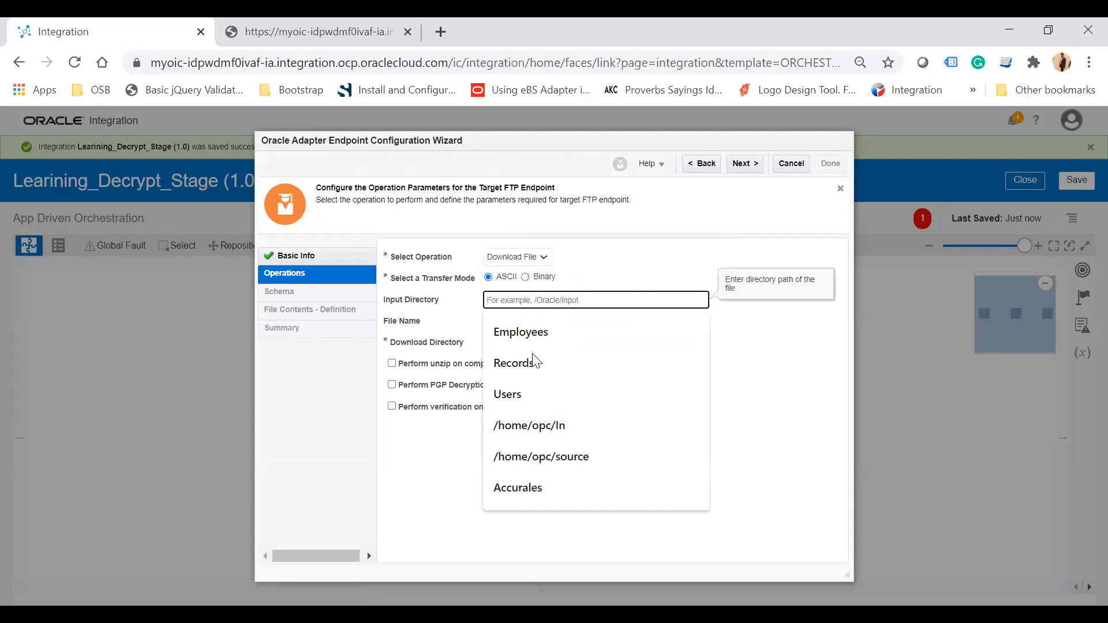
{"action": "left_click", "coordinate": [569, 425]}
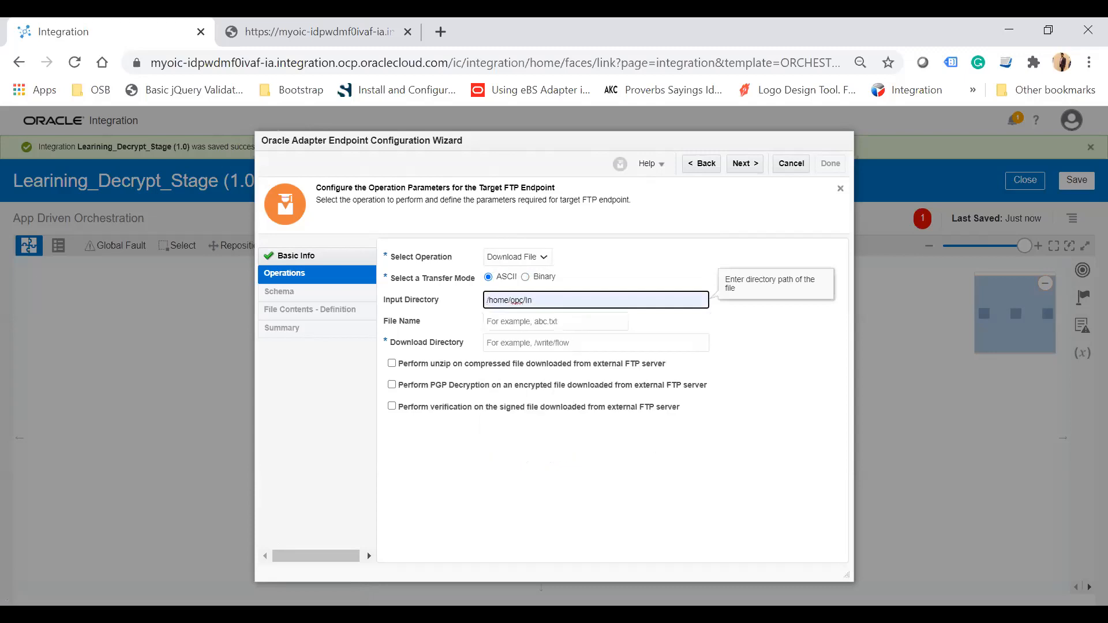
{"action": "key", "text": "alt+Tab"}
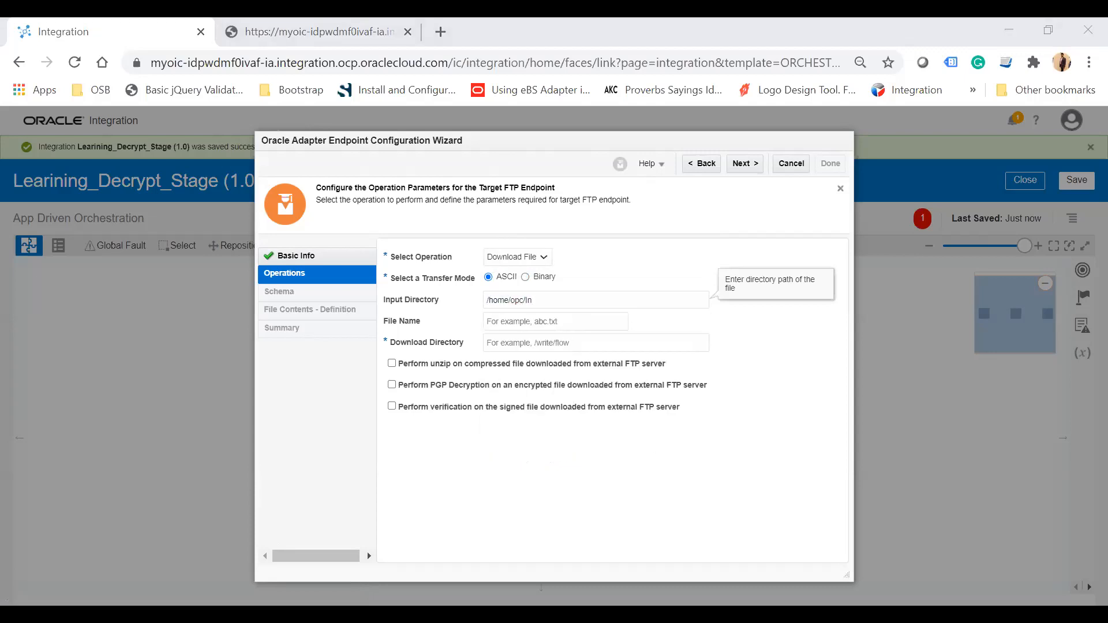
Set the file name to abc.csv and the download directory to /decrypt, complete the FTP endpoint, and save the integration.
{"action": "left_click", "coordinate": [561, 322]}
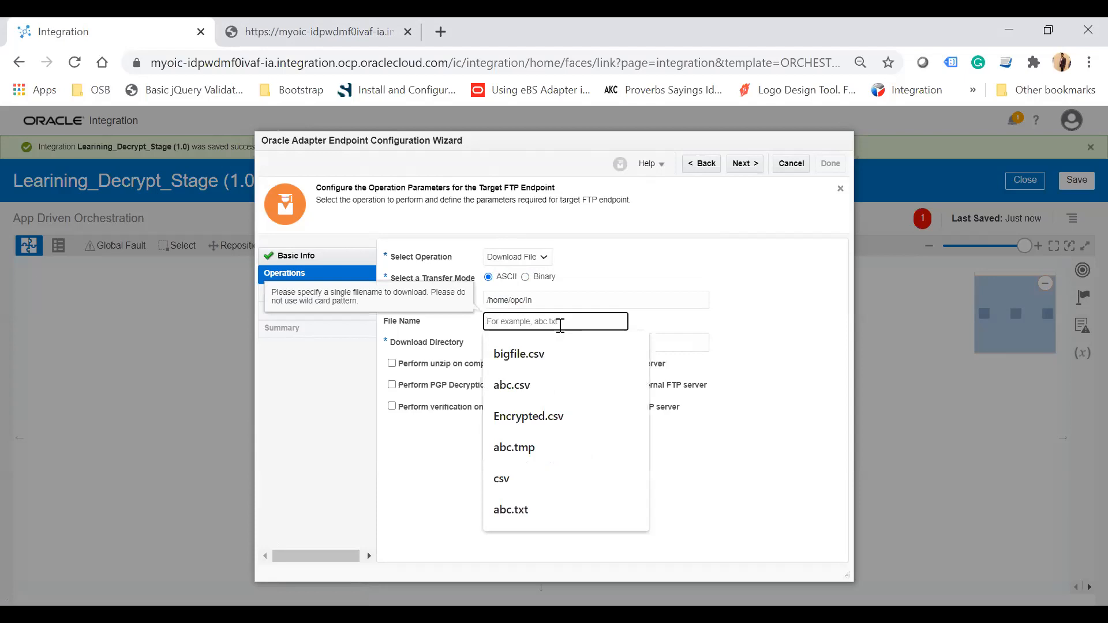
{"action": "left_click", "coordinate": [531, 384]}
{"action": "left_click", "coordinate": [573, 343]}
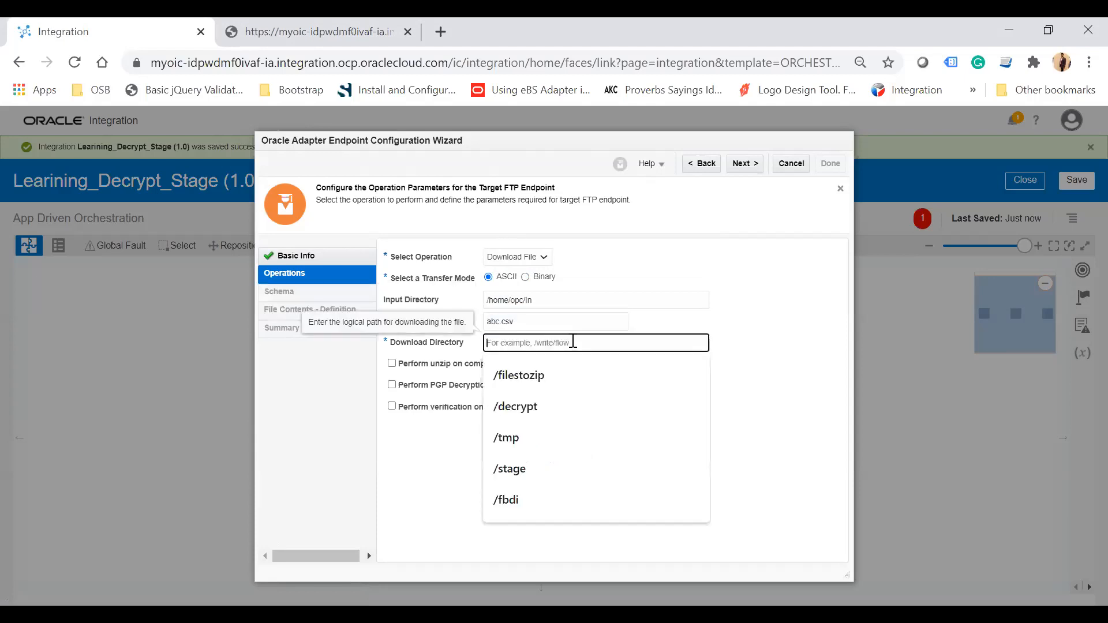
{"action": "type", "text": "/decrypt"}
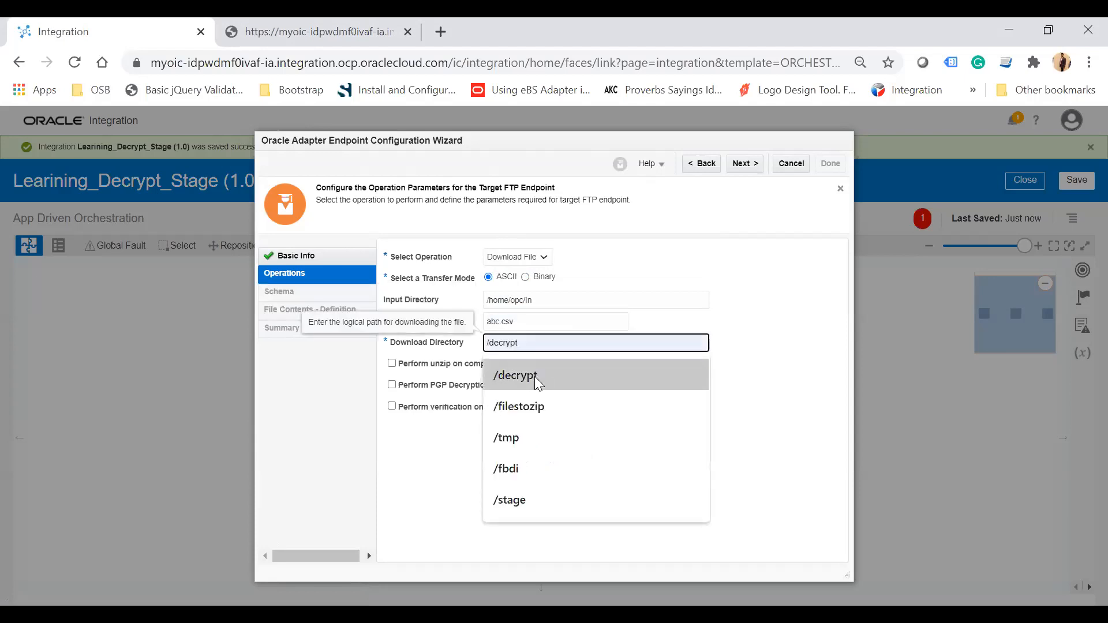
{"action": "left_click", "coordinate": [535, 376]}
{"action": "left_click", "coordinate": [747, 165]}
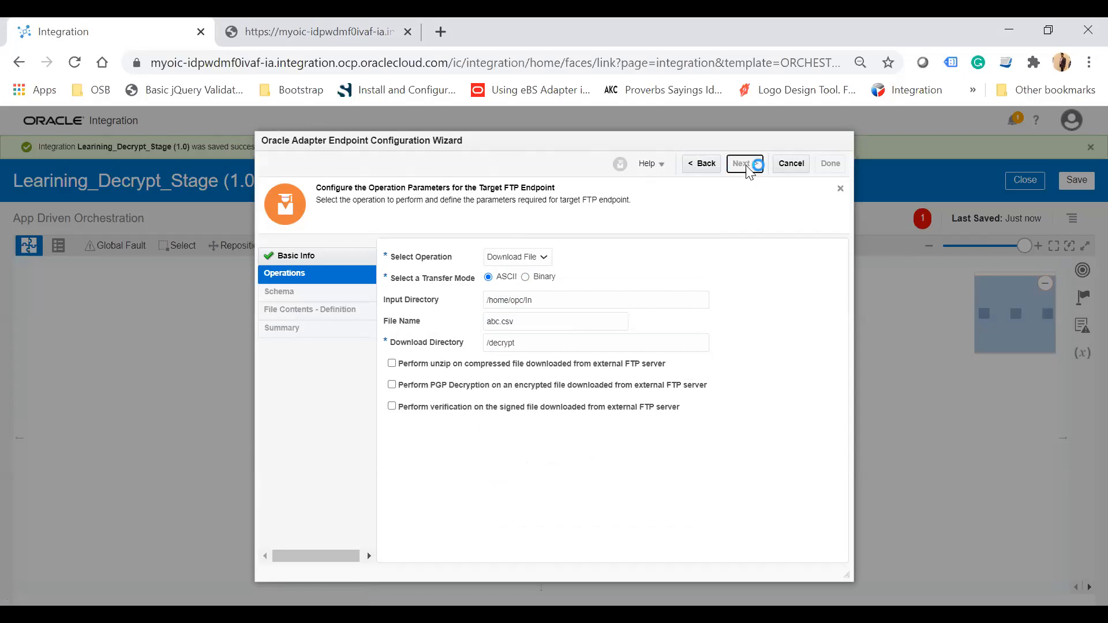
{"action": "left_click", "coordinate": [831, 164]}
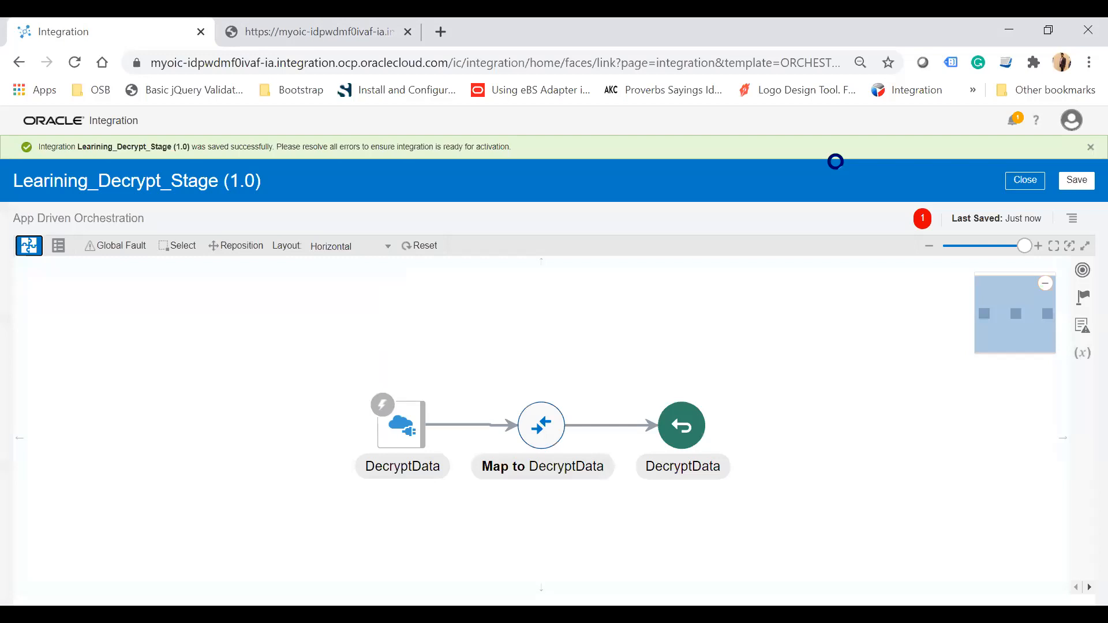
{"action": "left_click_drag", "start_coordinate": [547, 530], "coordinate": [325, 517]}
{"action": "left_click", "coordinate": [1077, 181]}
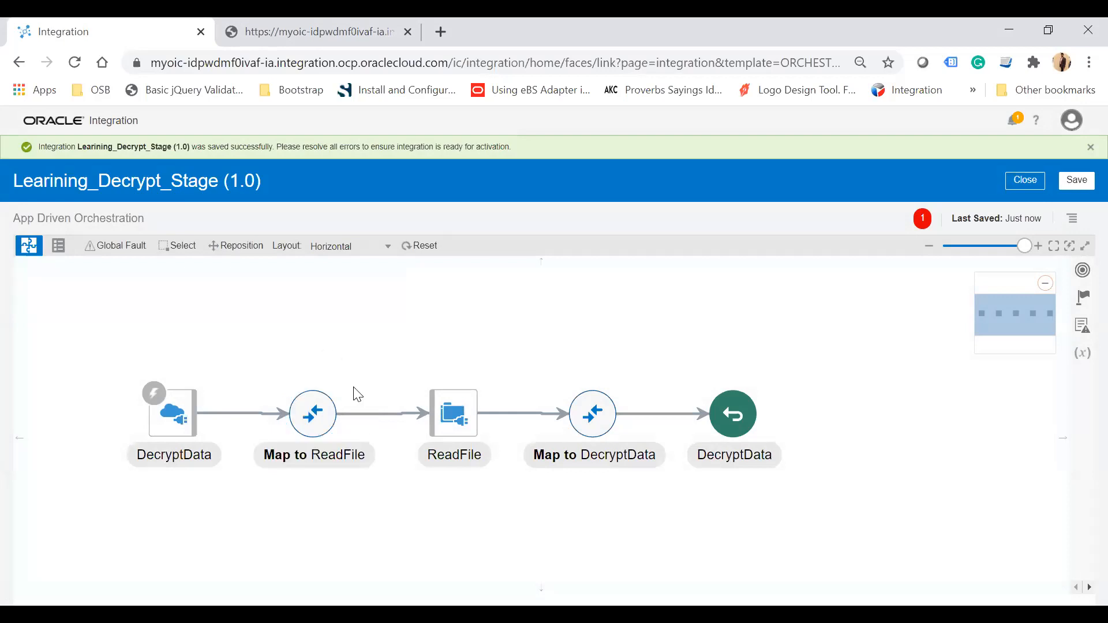
In the Map to ReadFile mapping, map the filename query parameter to the DownloadRequest filename, validate the mapping, and close it.
{"action": "left_click", "coordinate": [353, 388]}
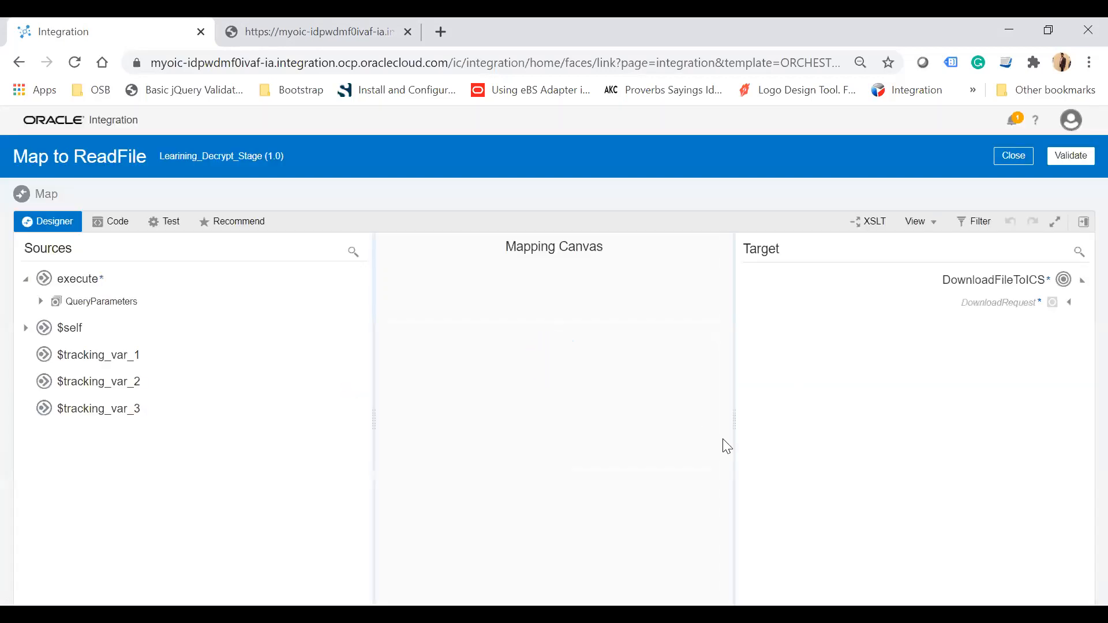
{"action": "left_click", "coordinate": [1069, 303]}
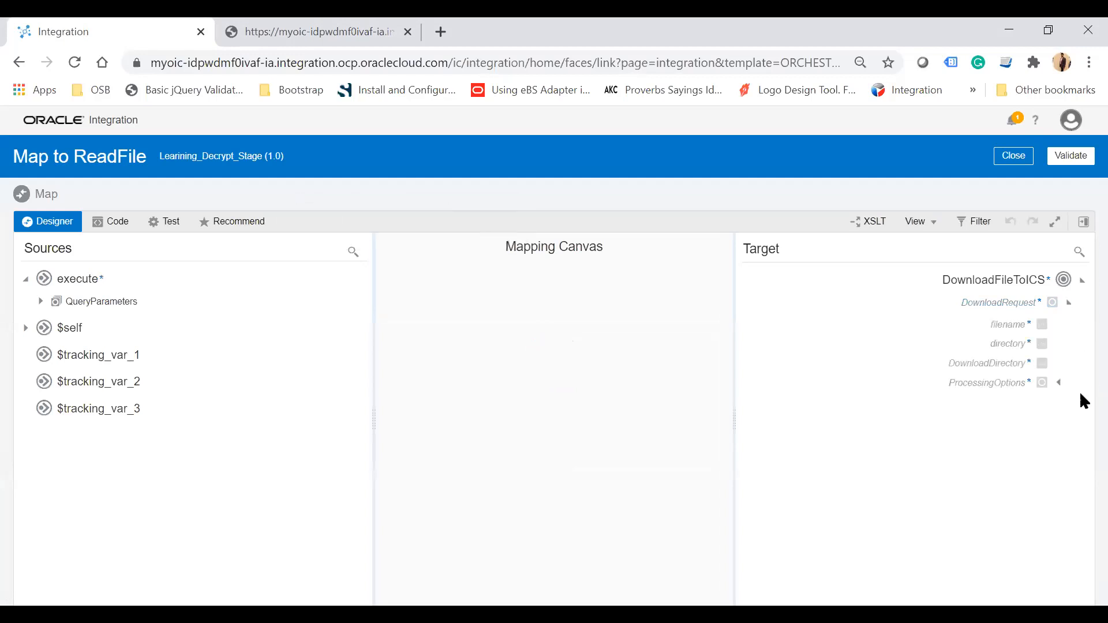
{"action": "left_click", "coordinate": [41, 301]}
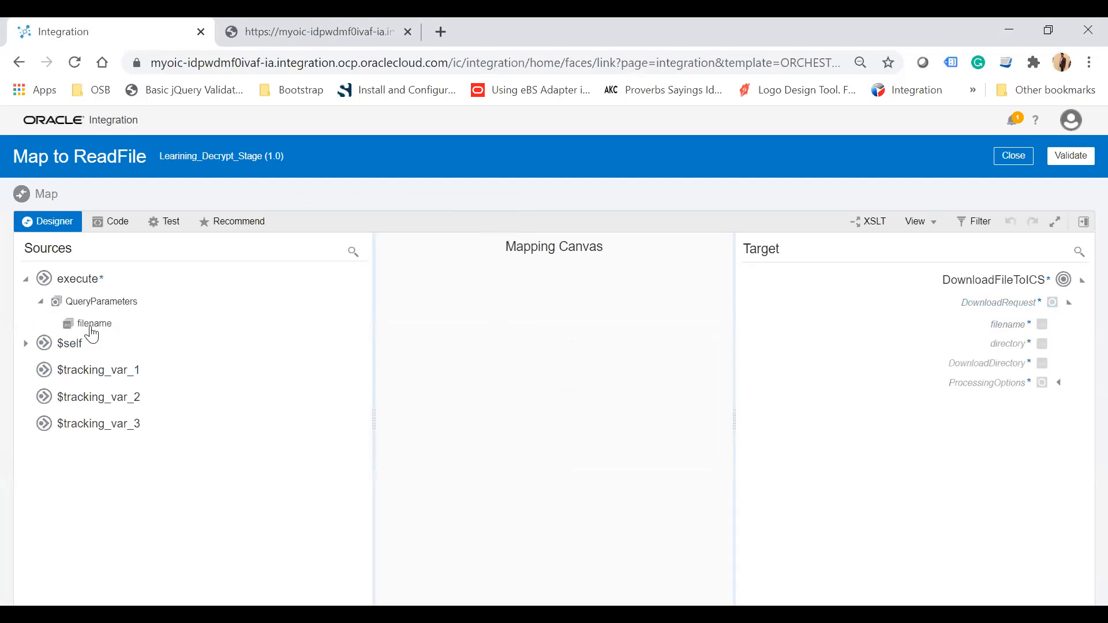
{"action": "mouse_move", "coordinate": [90, 324]}
{"action": "left_mouse_down"}
{"action": "mouse_move", "coordinate": [906, 353]}
{"action": "mouse_move", "coordinate": [990, 335]}
{"action": "left_mouse_up"}
{"action": "left_click", "coordinate": [1081, 160]}
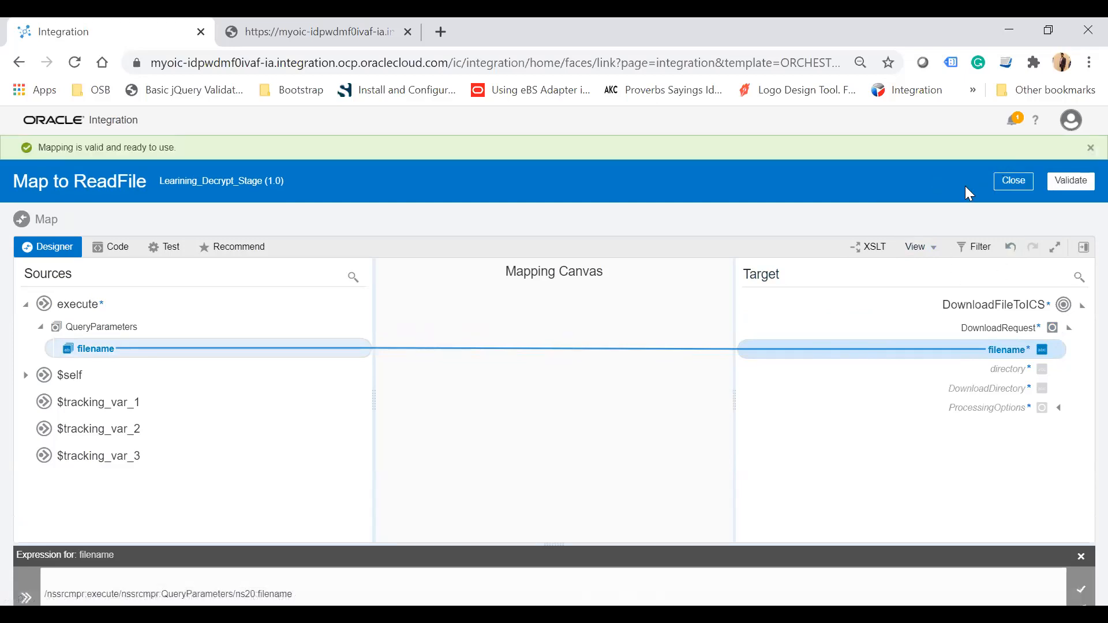
{"action": "left_click", "coordinate": [1010, 188]}
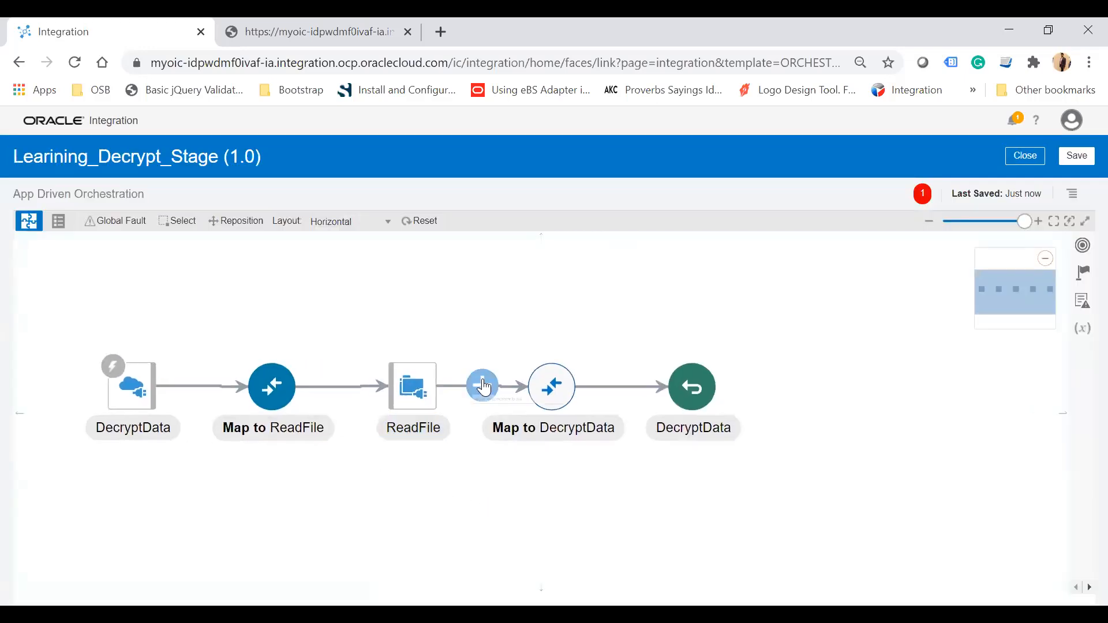
Add a Stage File action right after ReadFile, name it DecryptFile, and continue to the operation settings.
{"action": "left_click", "coordinate": [484, 387]}
{"action": "type", "text": "stag"}
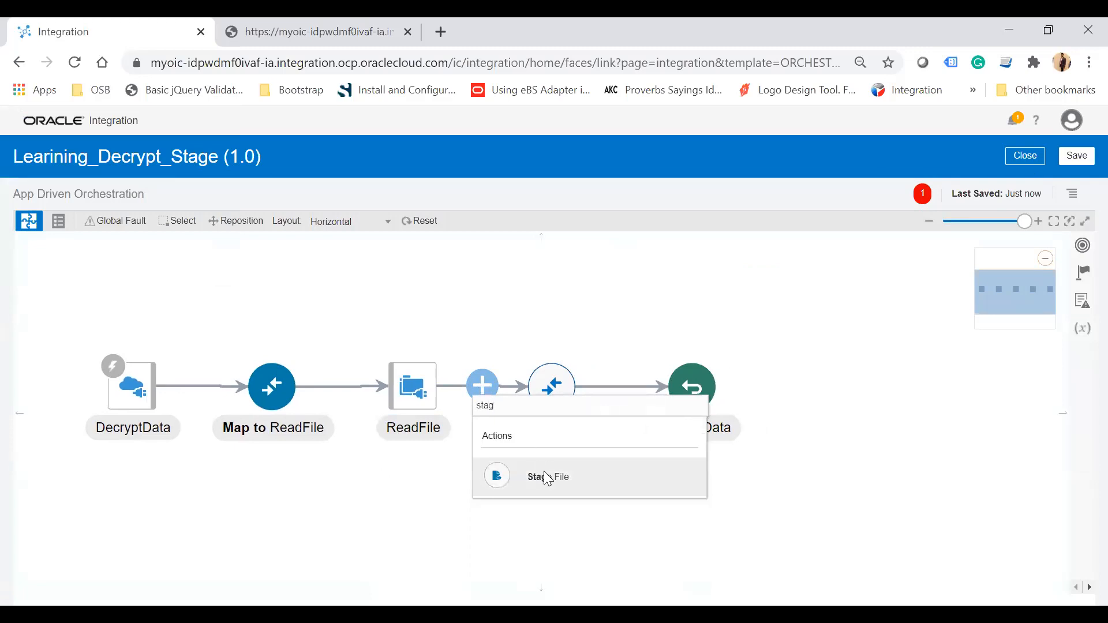
{"action": "left_click", "coordinate": [547, 477]}
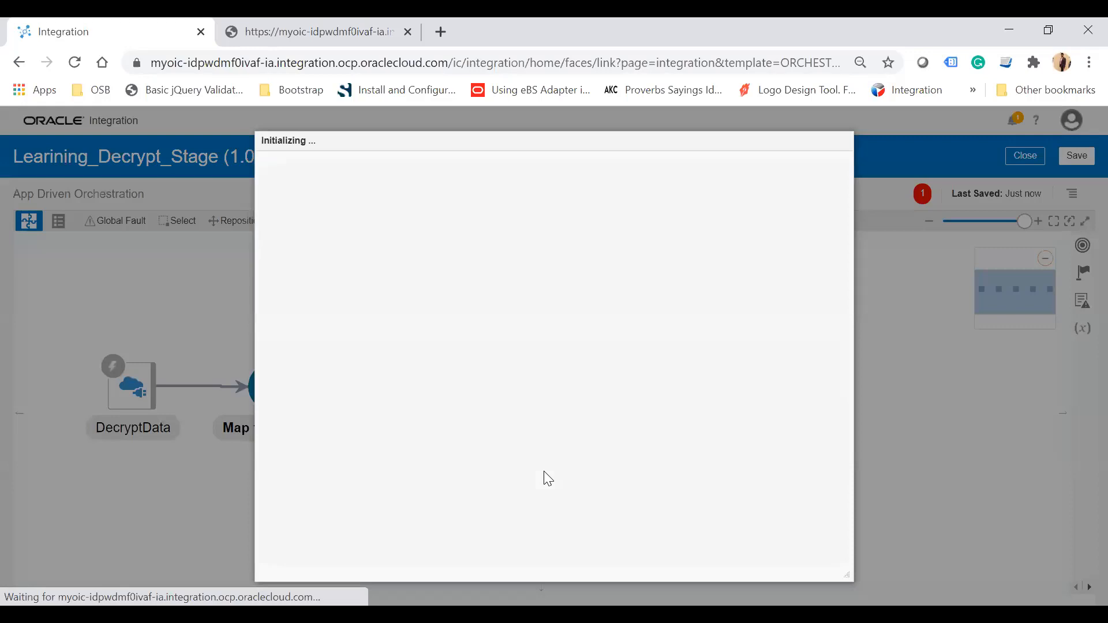
{"action": "left_click", "coordinate": [540, 280]}
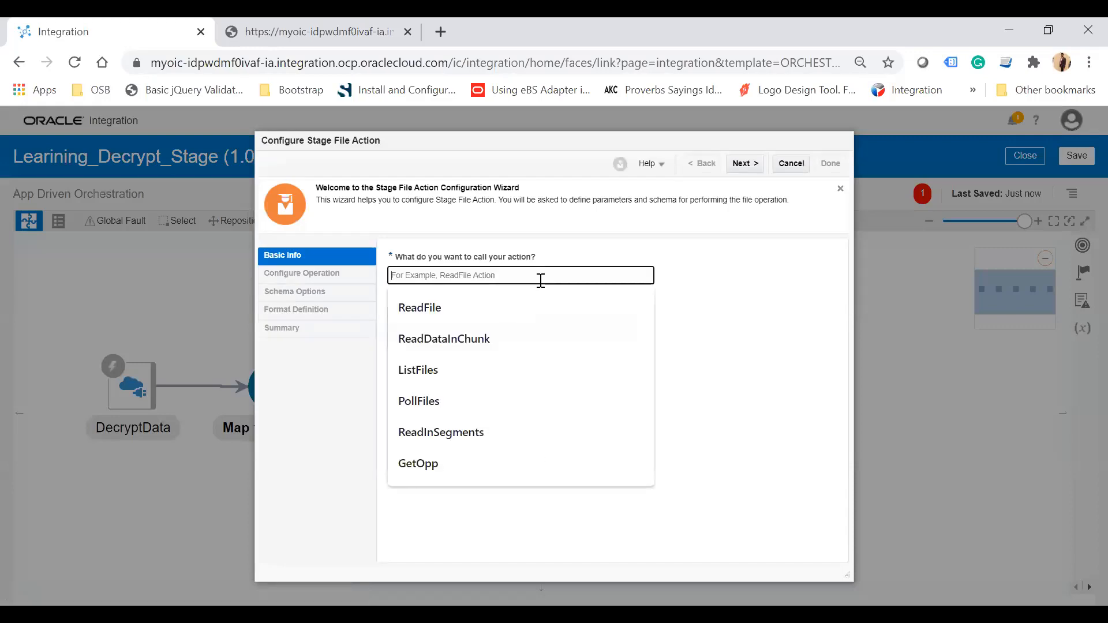
{"action": "type", "text": "S"}
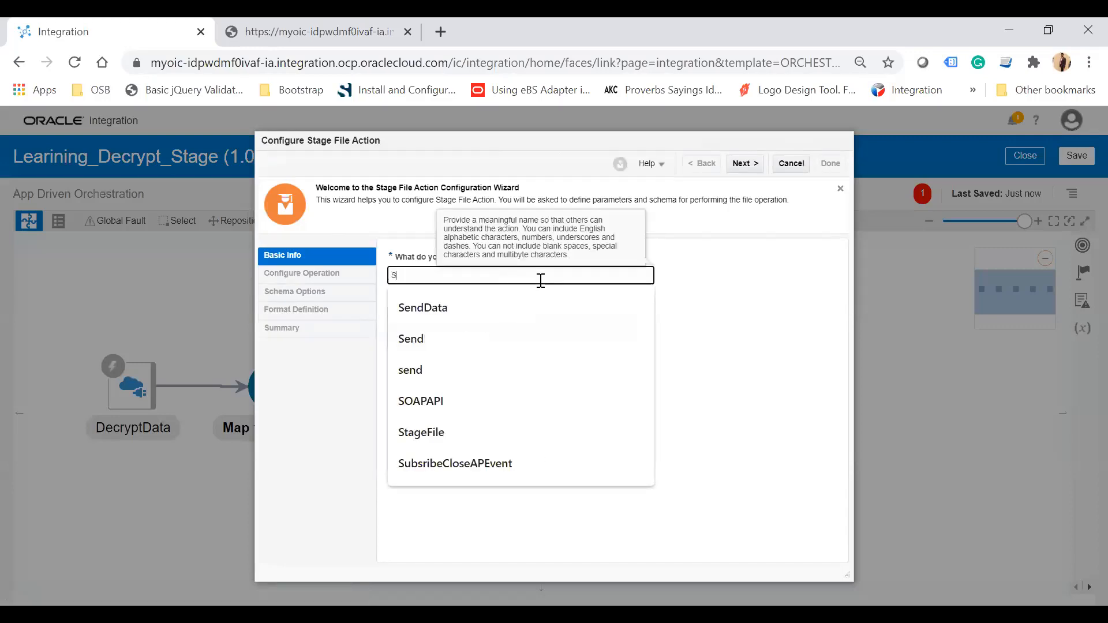
{"action": "key", "text": "BackSpace"}
{"action": "type", "text": "DecryptFile"}
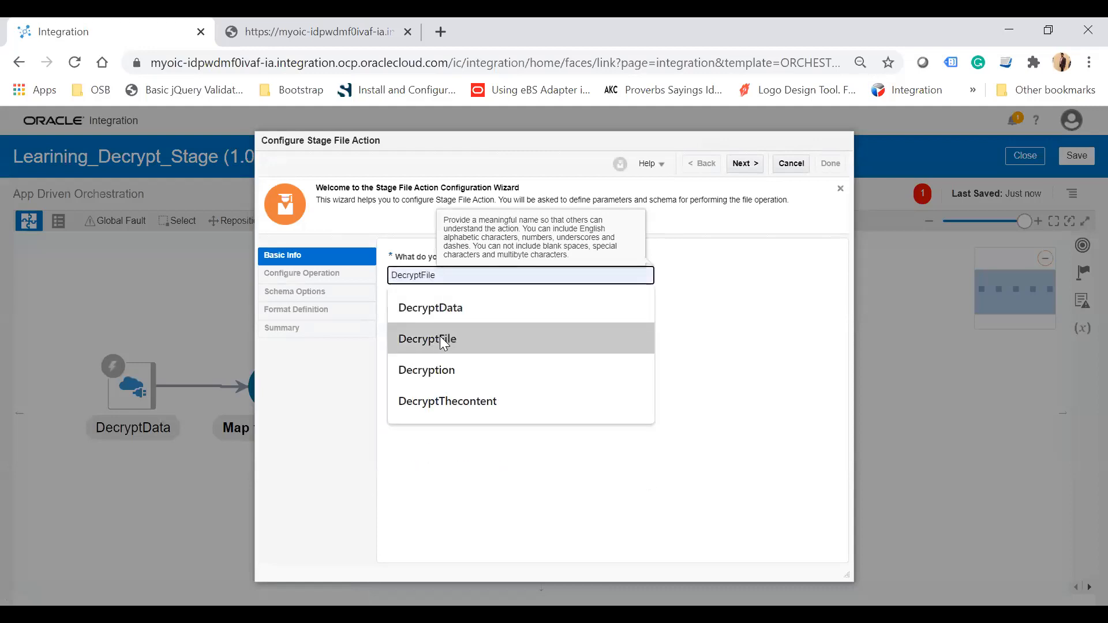
{"action": "left_click", "coordinate": [442, 341]}
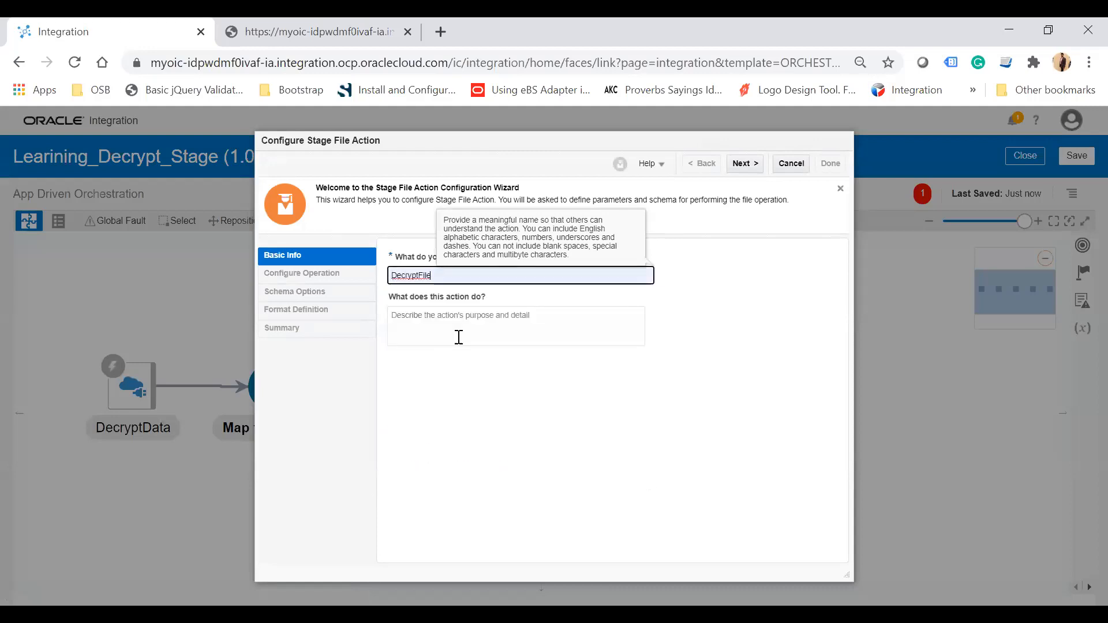
{"action": "left_click", "coordinate": [741, 164]}
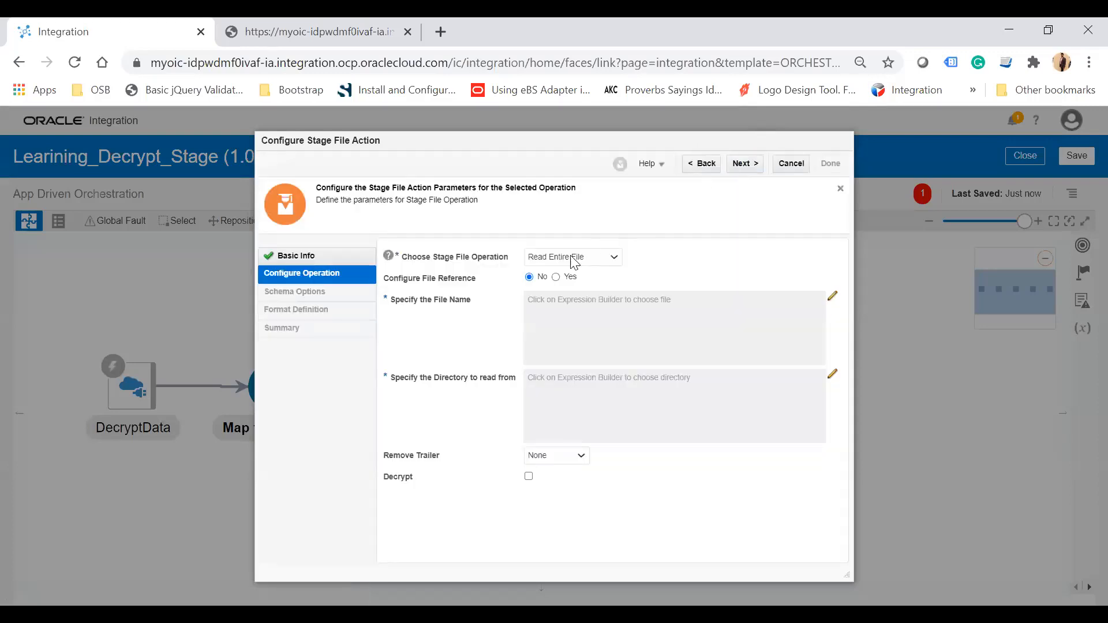
Set the stage operation to Read Entire File using a file reference, with FileReference from the ReadFile download response's ICSFile as the saved expression.
{"action": "left_click", "coordinate": [568, 263]}
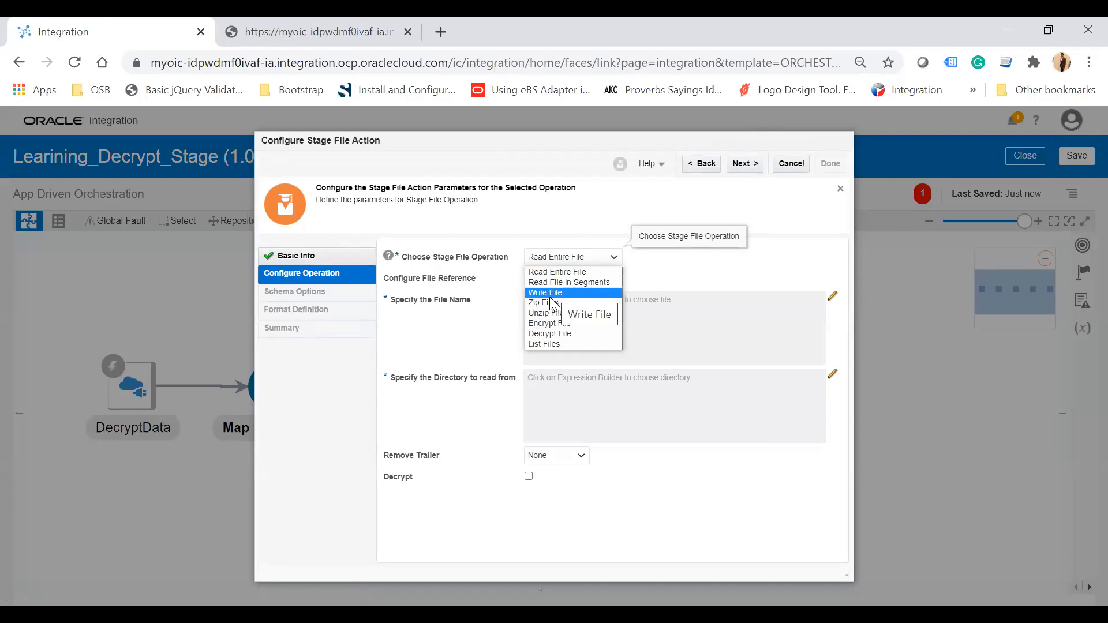
{"action": "left_click", "coordinate": [566, 274]}
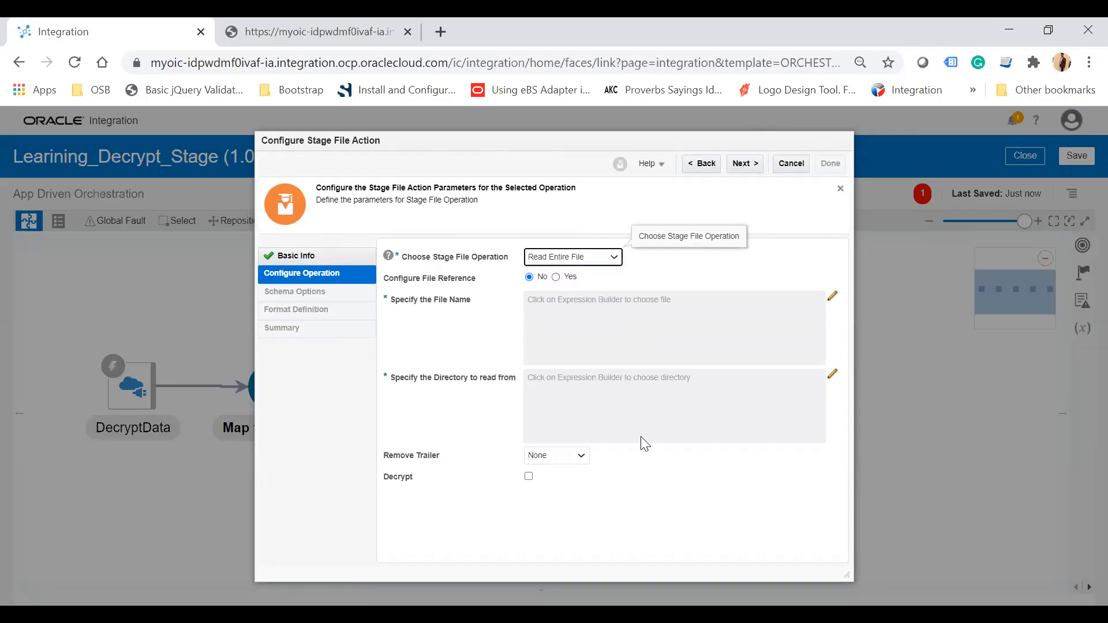
{"action": "left_click", "coordinate": [556, 278]}
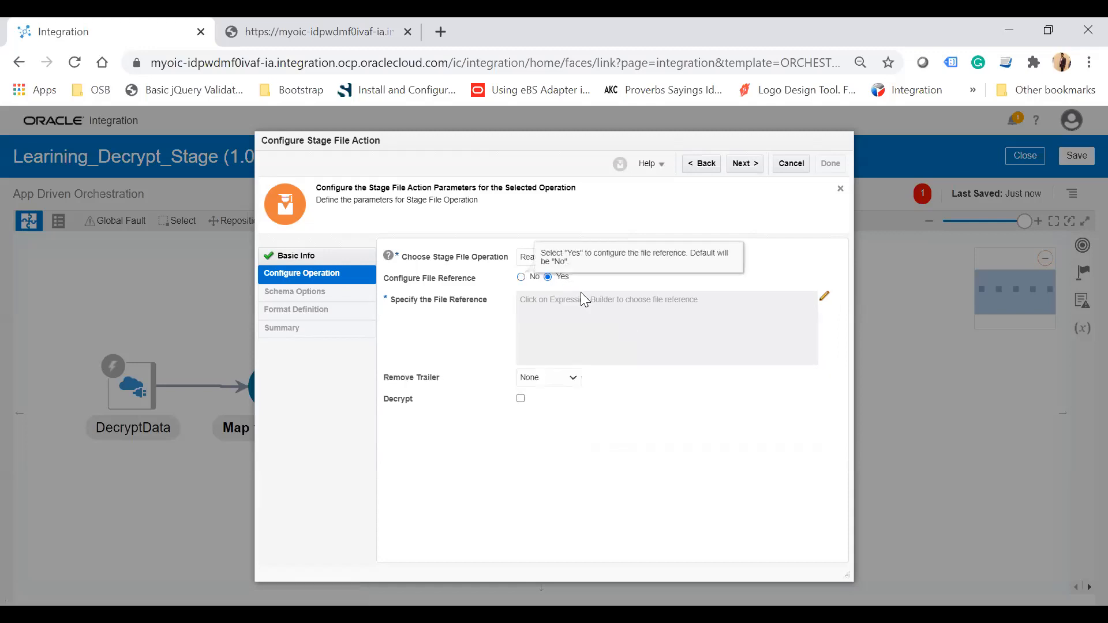
{"action": "left_click", "coordinate": [825, 299]}
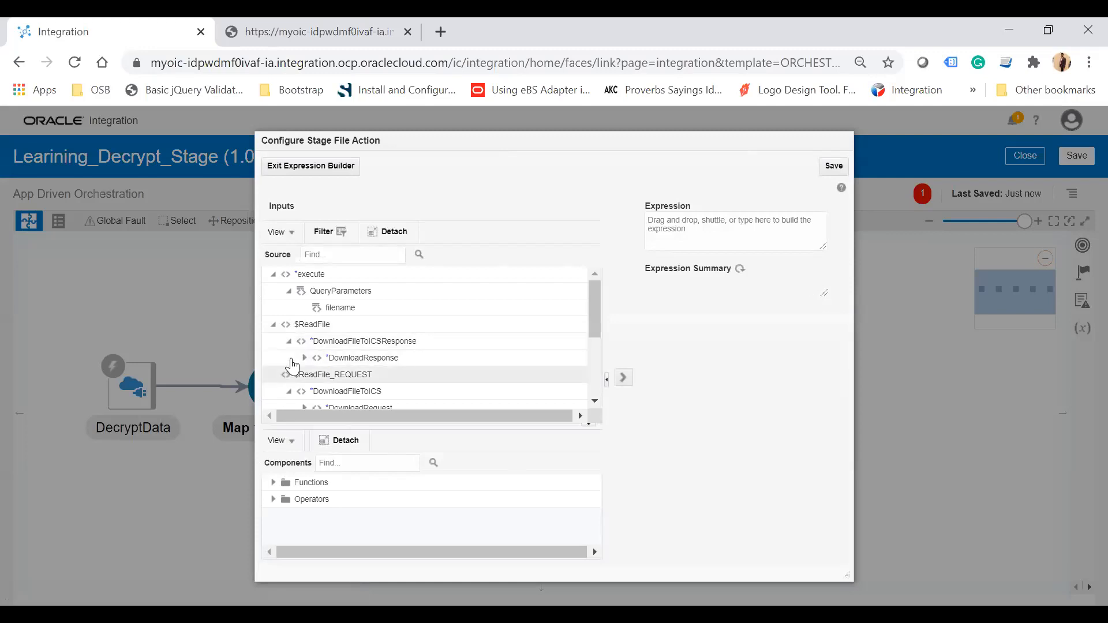
{"action": "double_click", "coordinate": [402, 350]}
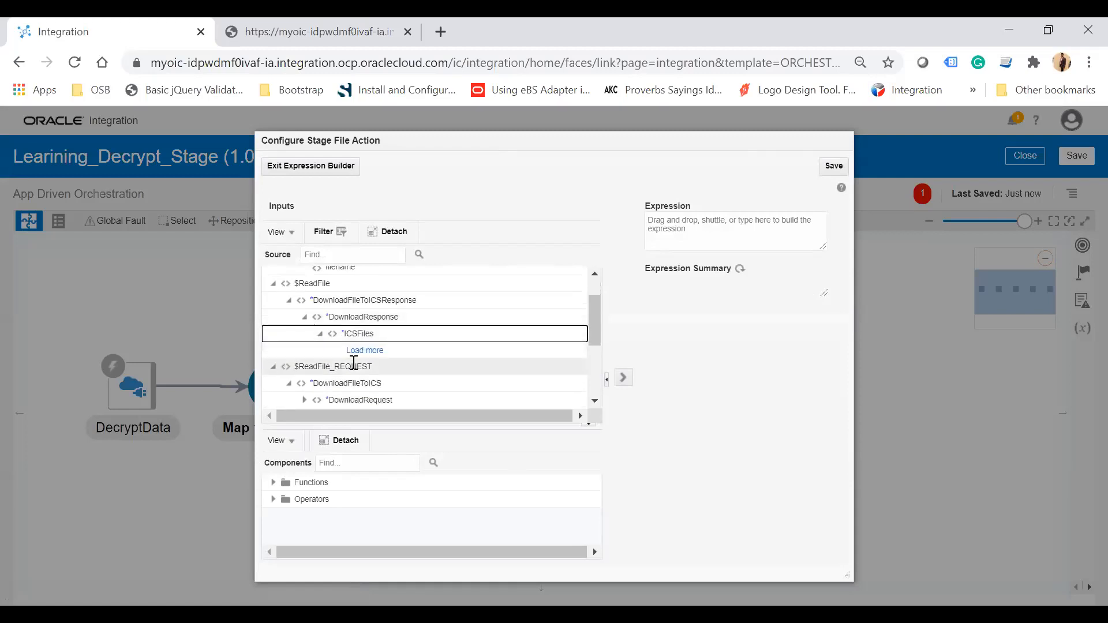
{"action": "left_click", "coordinate": [495, 352]}
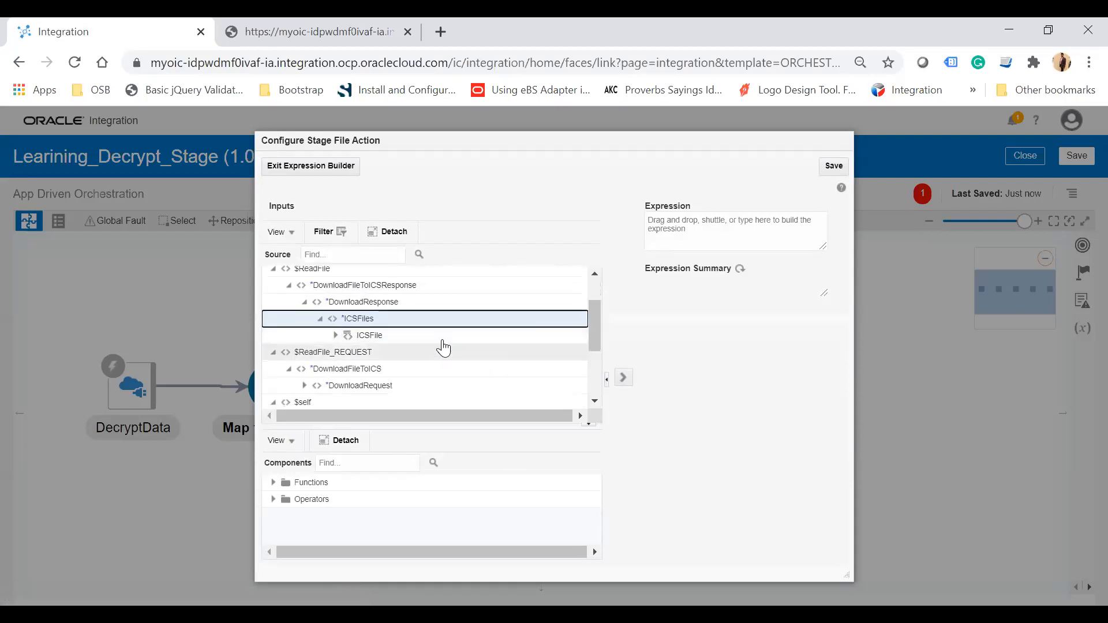
{"action": "left_click", "coordinate": [336, 336]}
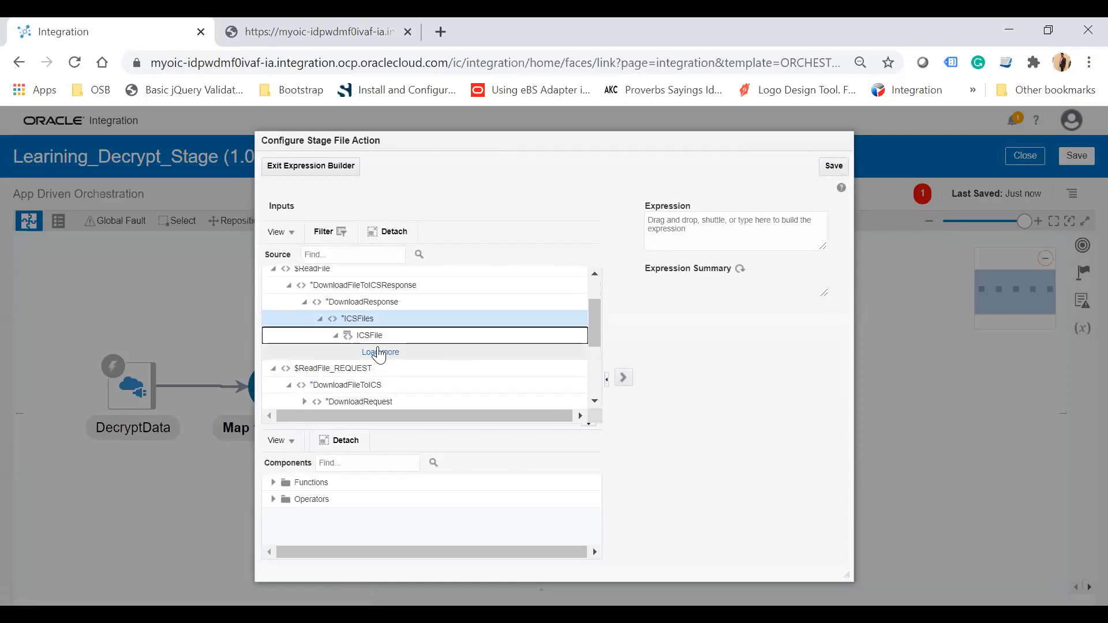
{"action": "left_click", "coordinate": [493, 359]}
{"action": "left_click_drag", "start_coordinate": [421, 356], "coordinate": [715, 229]}
{"action": "left_click", "coordinate": [829, 167]}
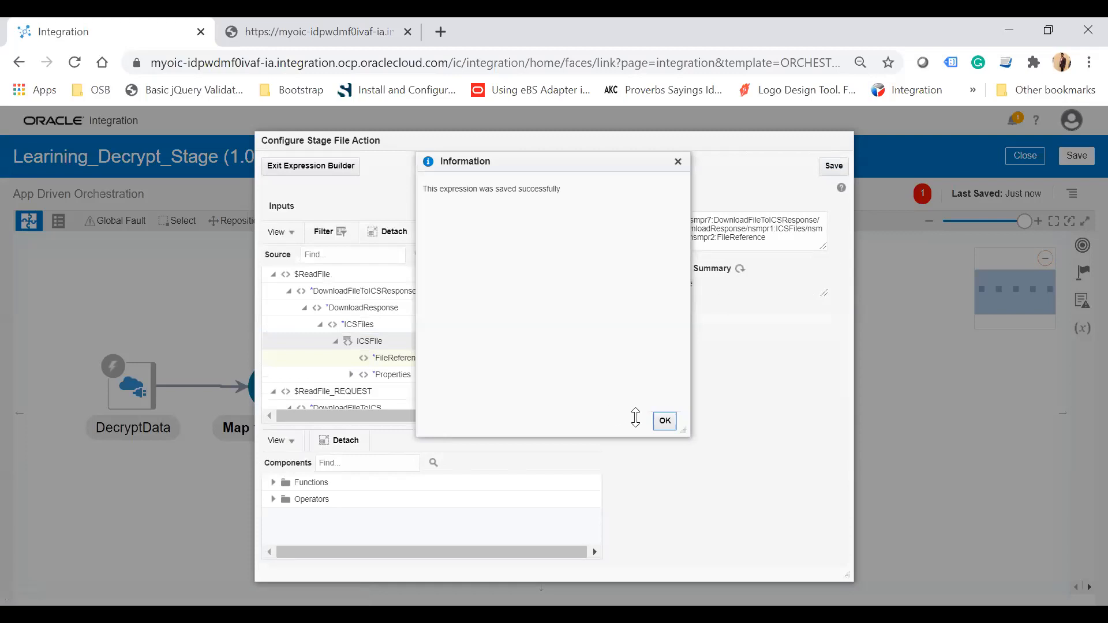
{"action": "left_click", "coordinate": [665, 420]}
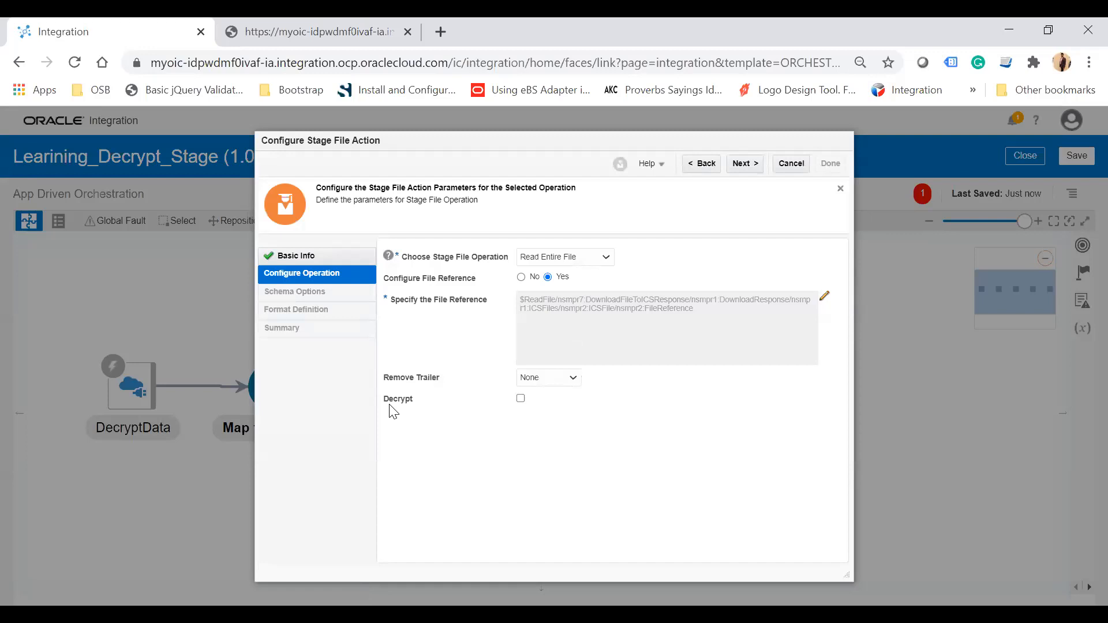
Enable decryption for the DecryptFile action with the LearningPGPPrivate PGP key and continue to the schema options.
{"action": "left_click", "coordinate": [521, 398]}
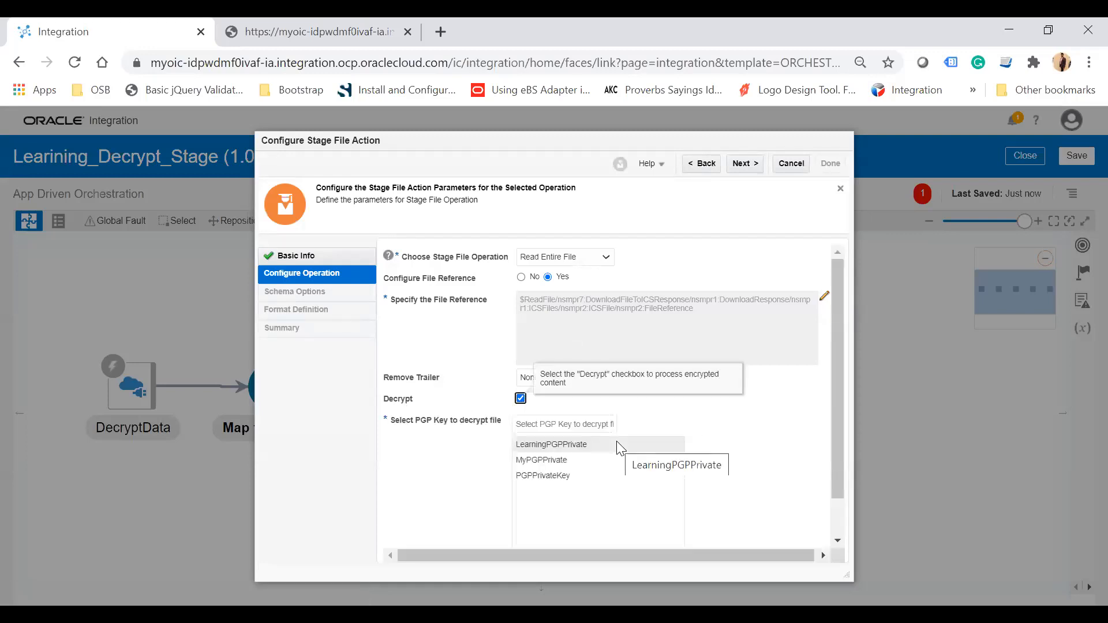
{"action": "left_click", "coordinate": [595, 444]}
{"action": "scroll", "coordinate": [597, 450], "scroll_direction": "down", "scroll_amount": 1}
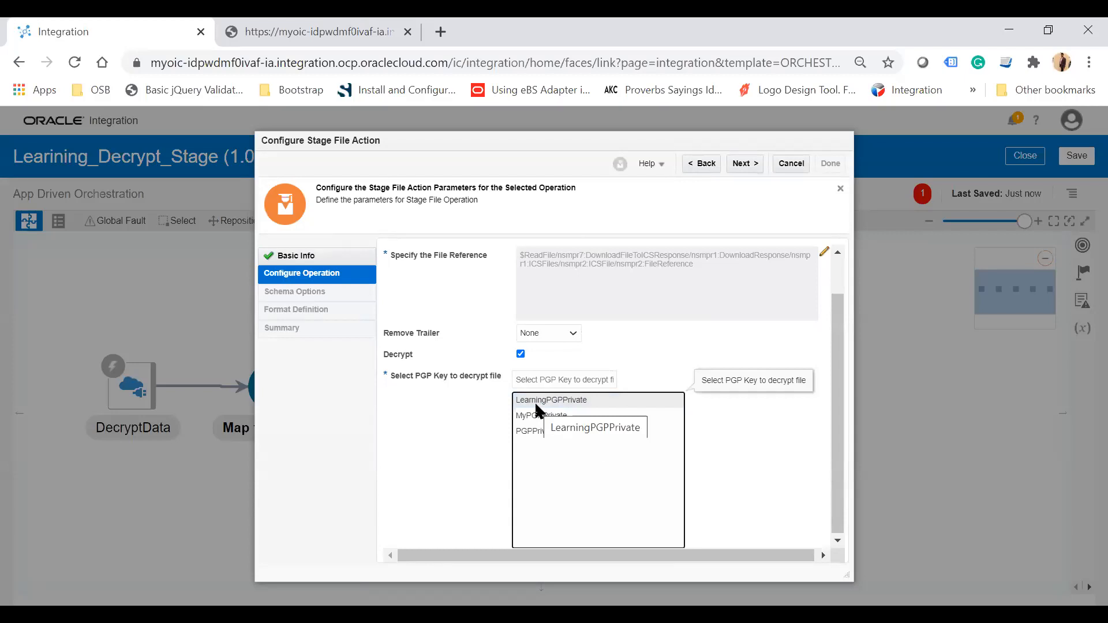
{"action": "left_click", "coordinate": [743, 166]}
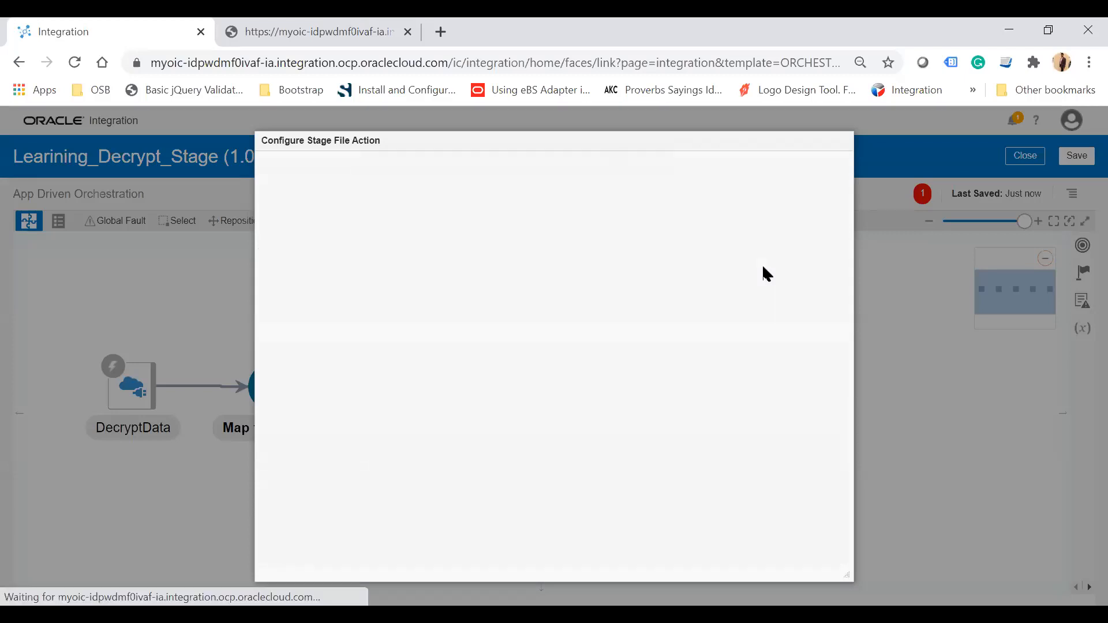
Define the file structure from the sample JSON document sample.json, complete the DecryptFile action, and save the integration.
{"action": "left_click", "coordinate": [519, 318]}
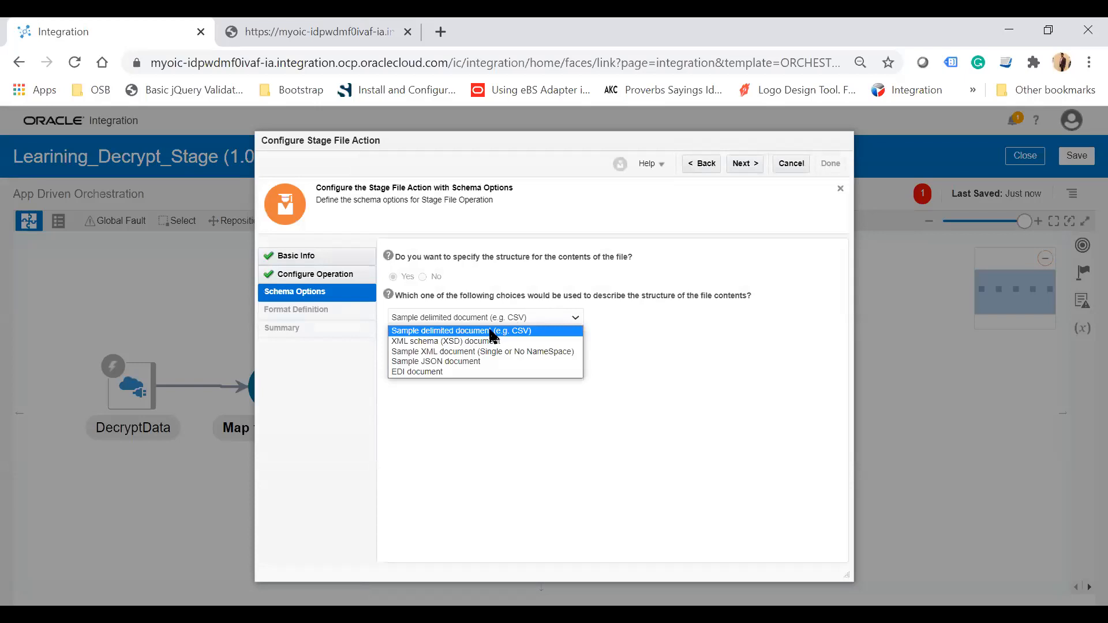
{"action": "left_click", "coordinate": [450, 361]}
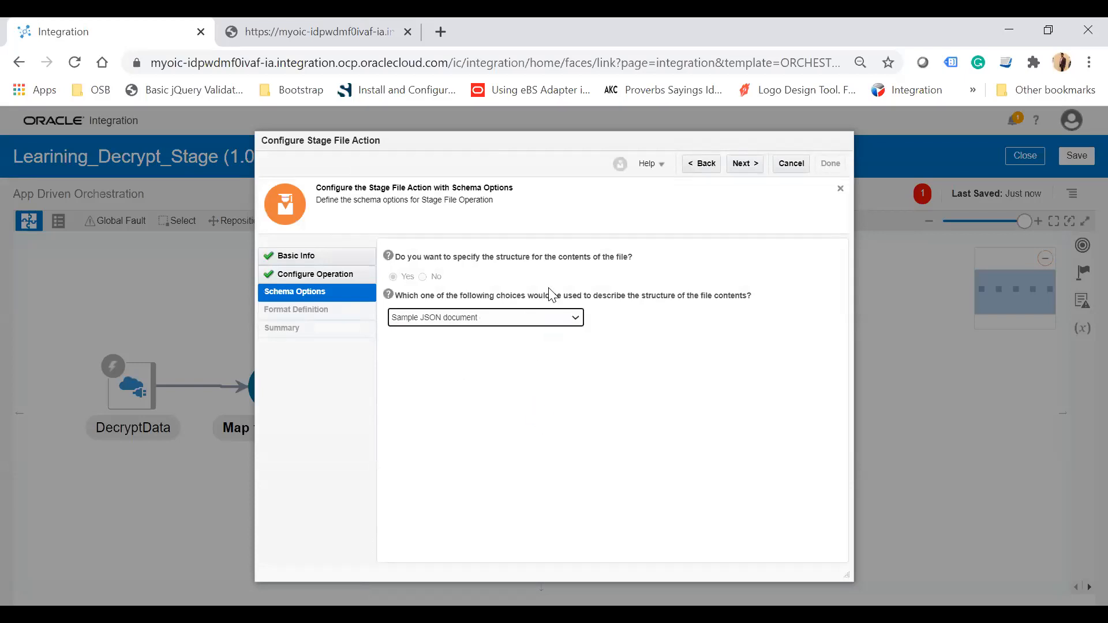
{"action": "left_click", "coordinate": [742, 165]}
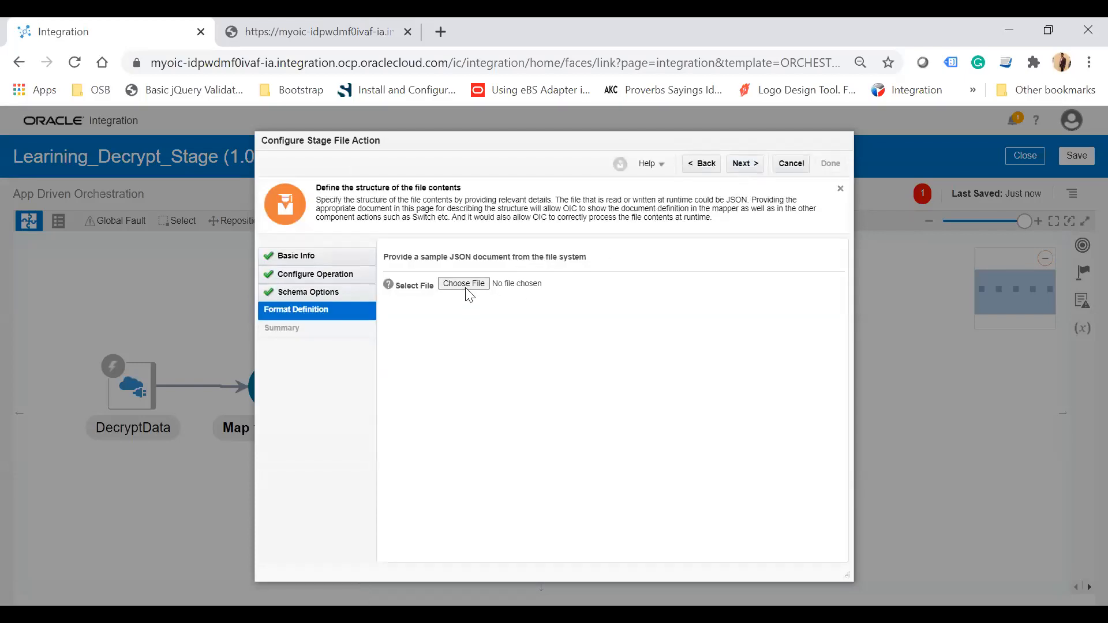
{"action": "left_click", "coordinate": [466, 285]}
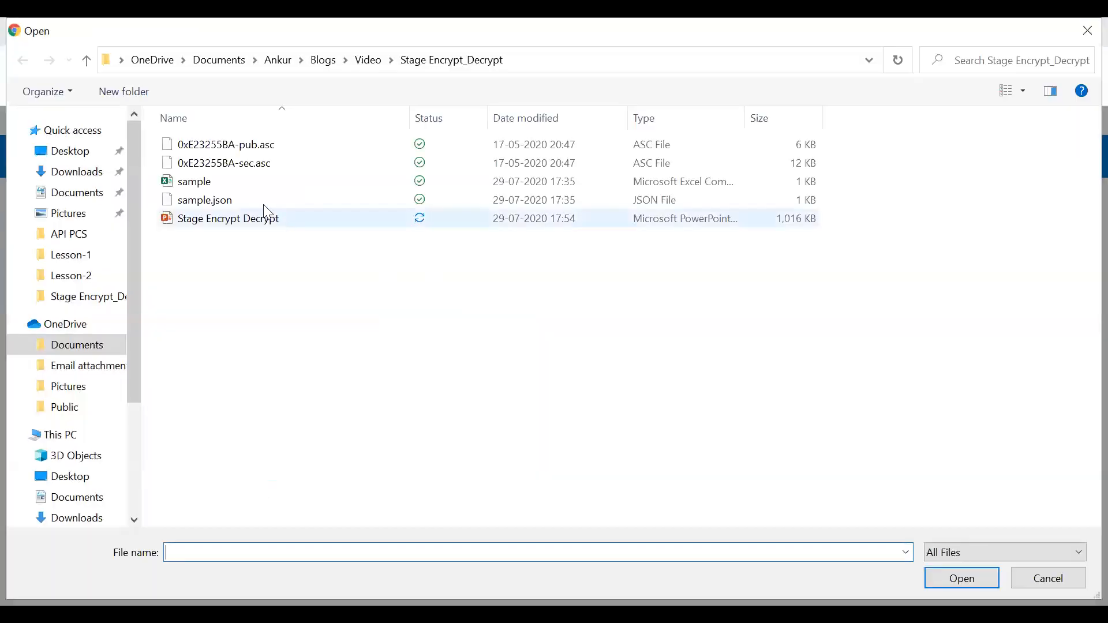
{"action": "left_click", "coordinate": [207, 202]}
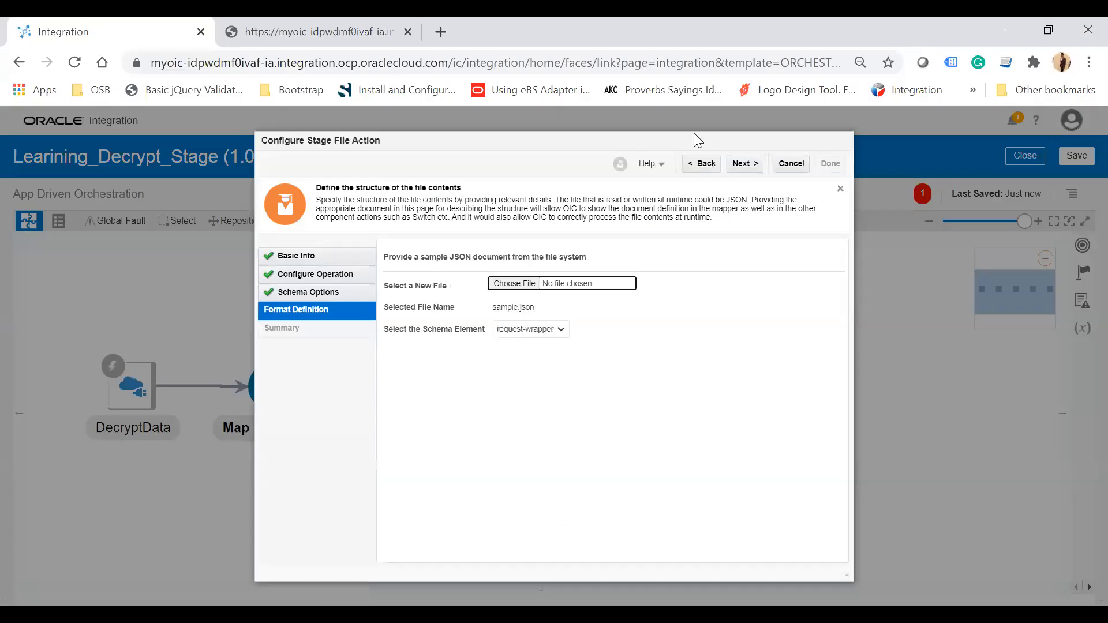
{"action": "left_click", "coordinate": [744, 165]}
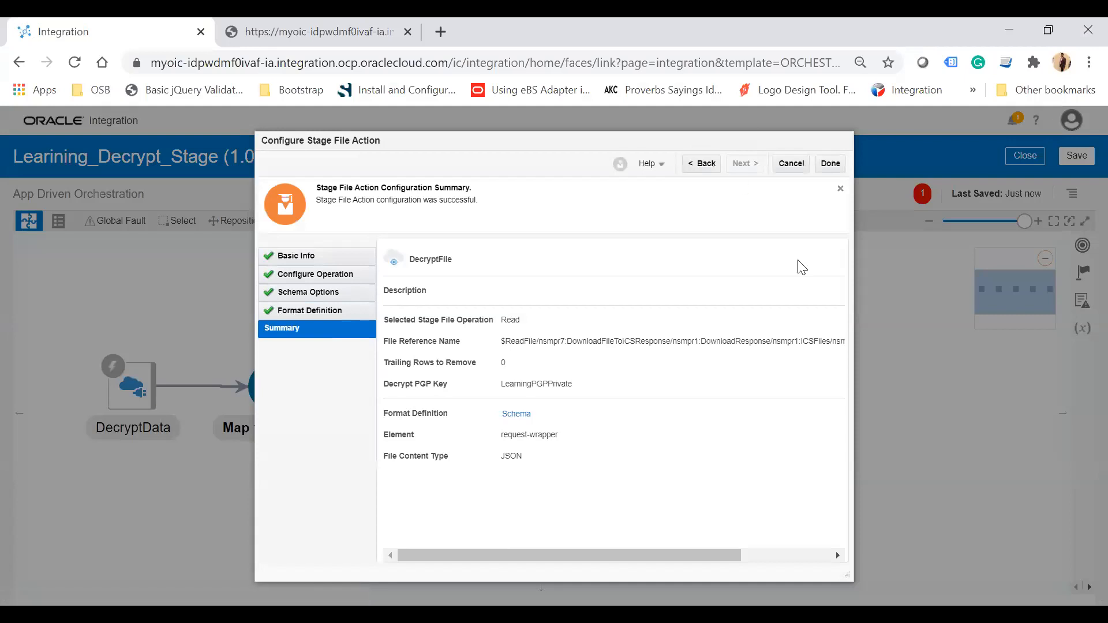
{"action": "left_click", "coordinate": [829, 164]}
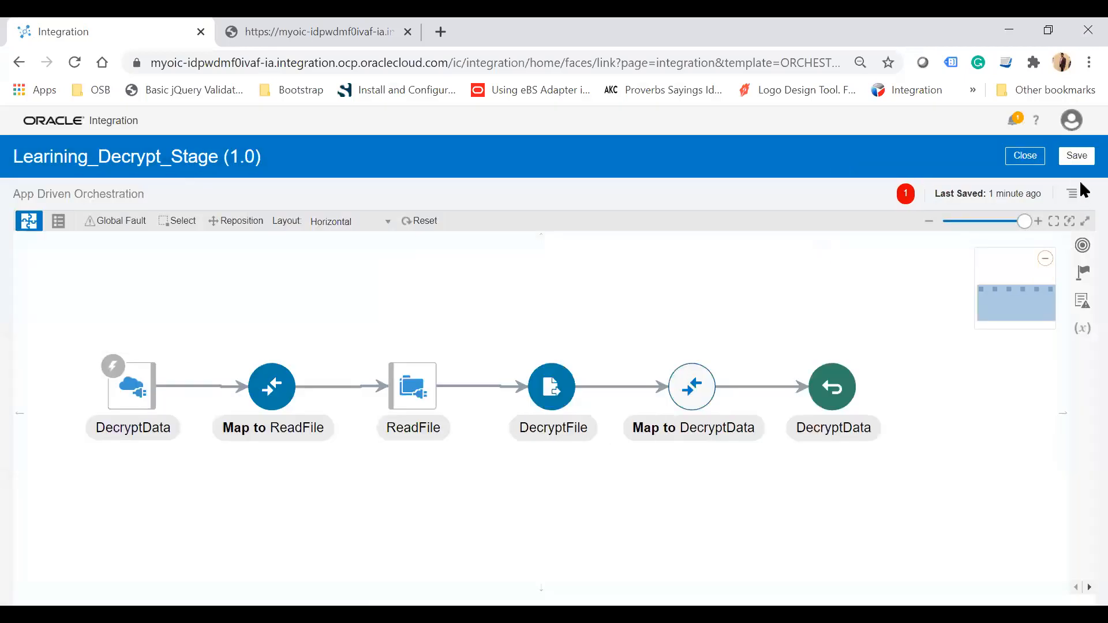
{"action": "left_click", "coordinate": [1077, 156]}
In the Map to DecryptData mapping, map topLevelArray from the DecryptFile read response to topLevelArray in the response wrapper.
{"action": "left_click_drag", "start_coordinate": [742, 495], "coordinate": [602, 488]}
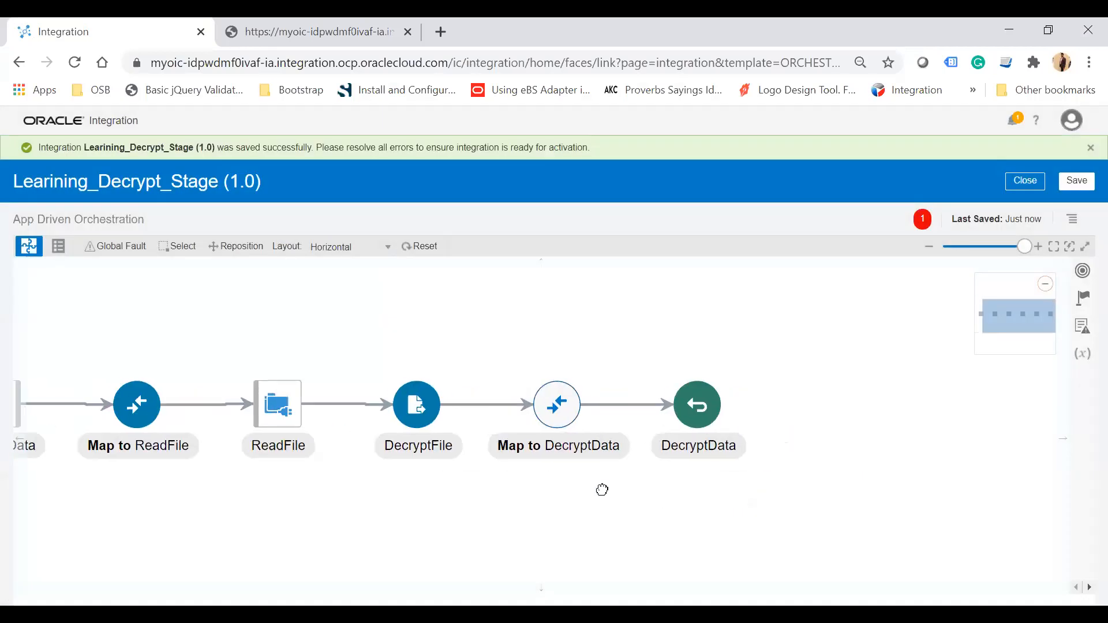
{"action": "left_click", "coordinate": [555, 405]}
{"action": "left_click", "coordinate": [592, 379]}
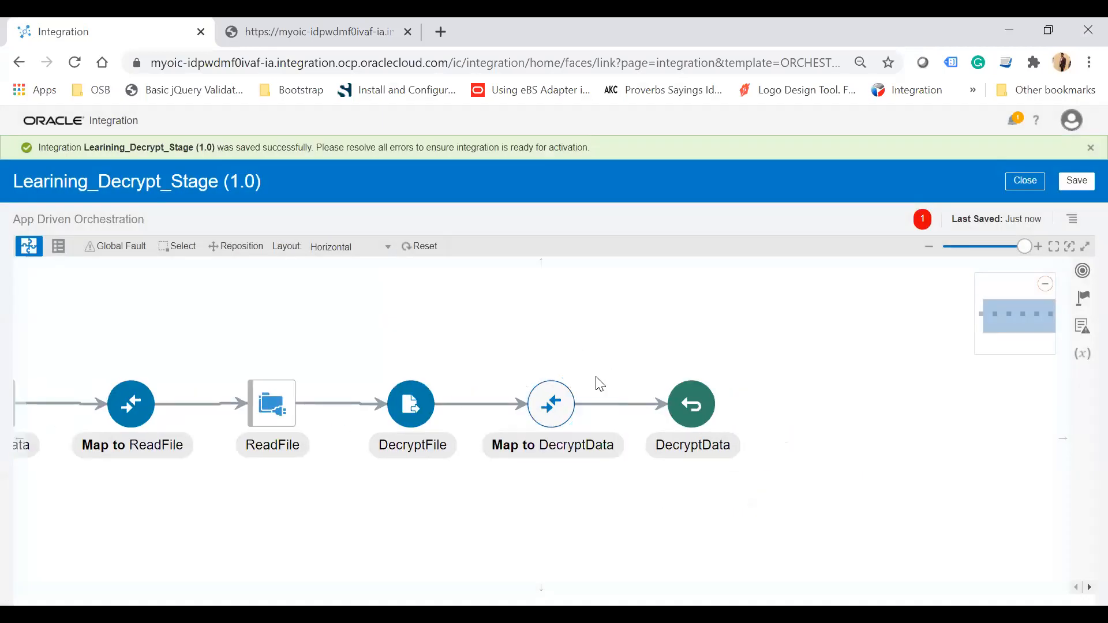
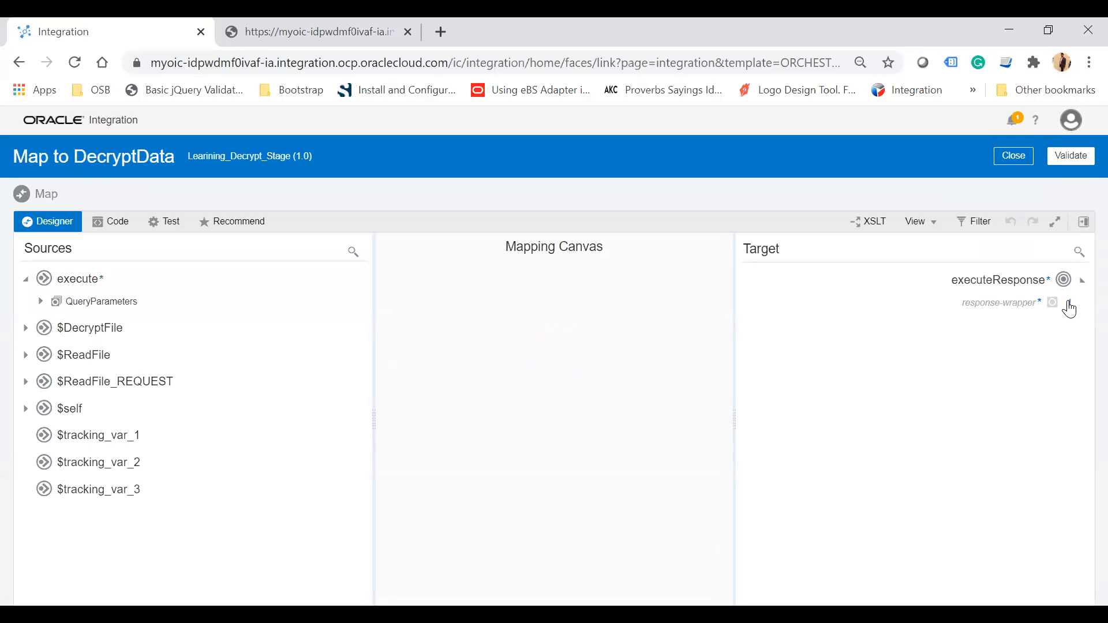
{"action": "left_click", "coordinate": [1069, 305]}
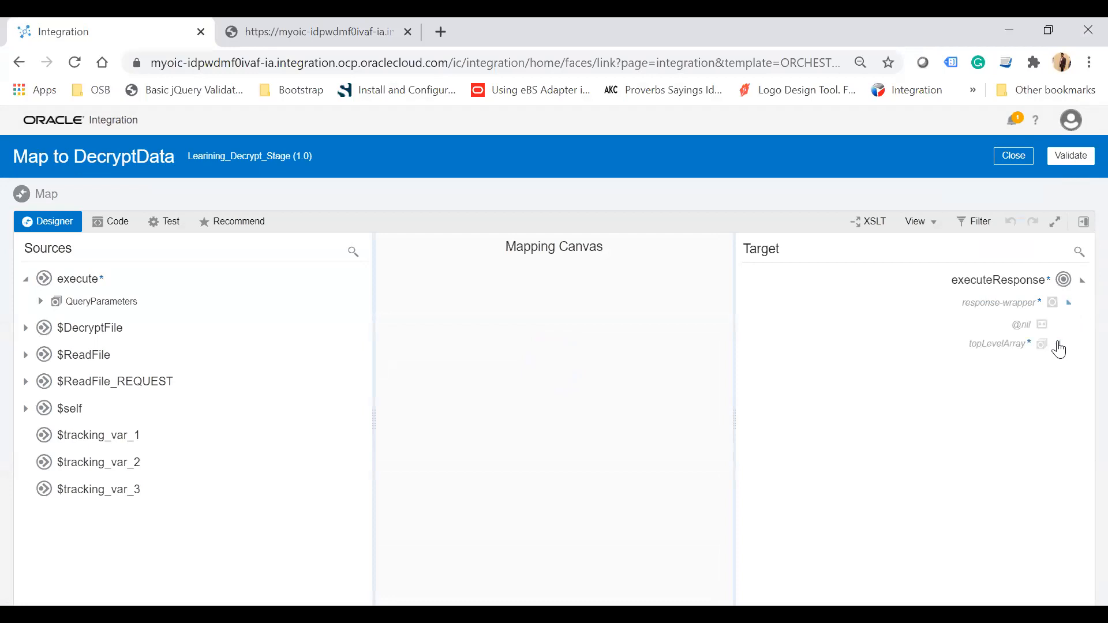
{"action": "left_click", "coordinate": [1059, 346]}
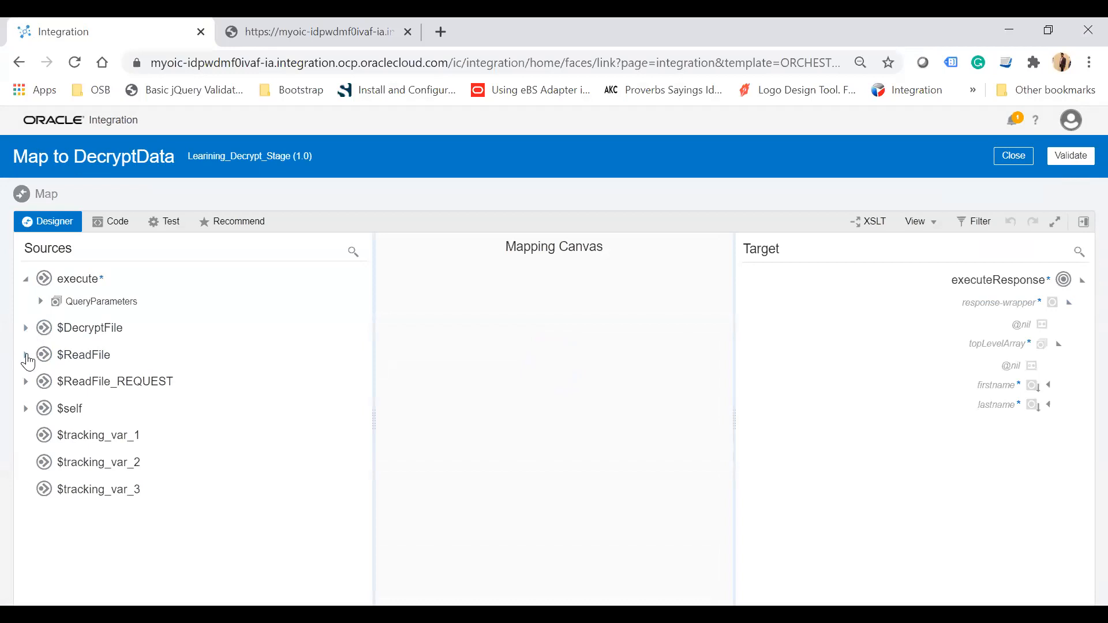
{"action": "left_click", "coordinate": [26, 356]}
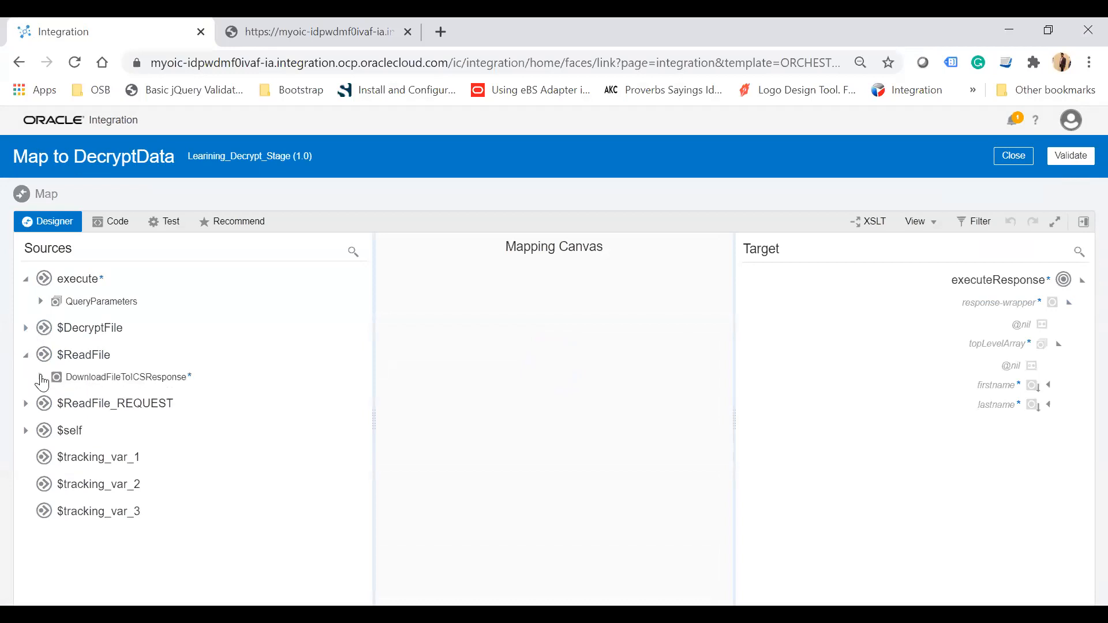
{"action": "left_click", "coordinate": [26, 328]}
{"action": "left_click", "coordinate": [41, 350]}
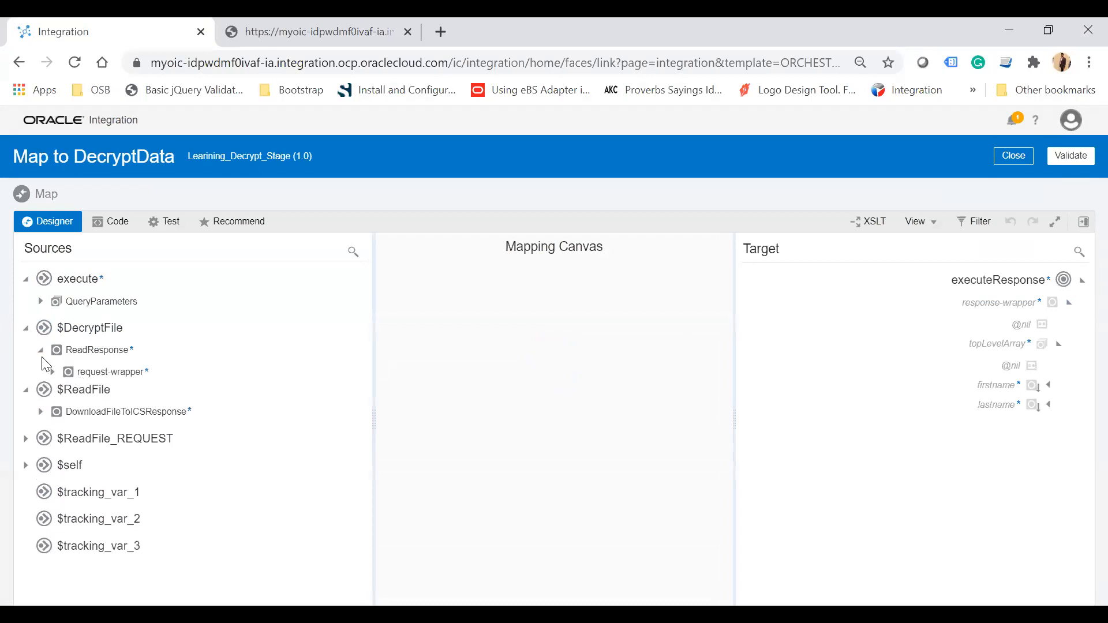
{"action": "left_click", "coordinate": [53, 373]}
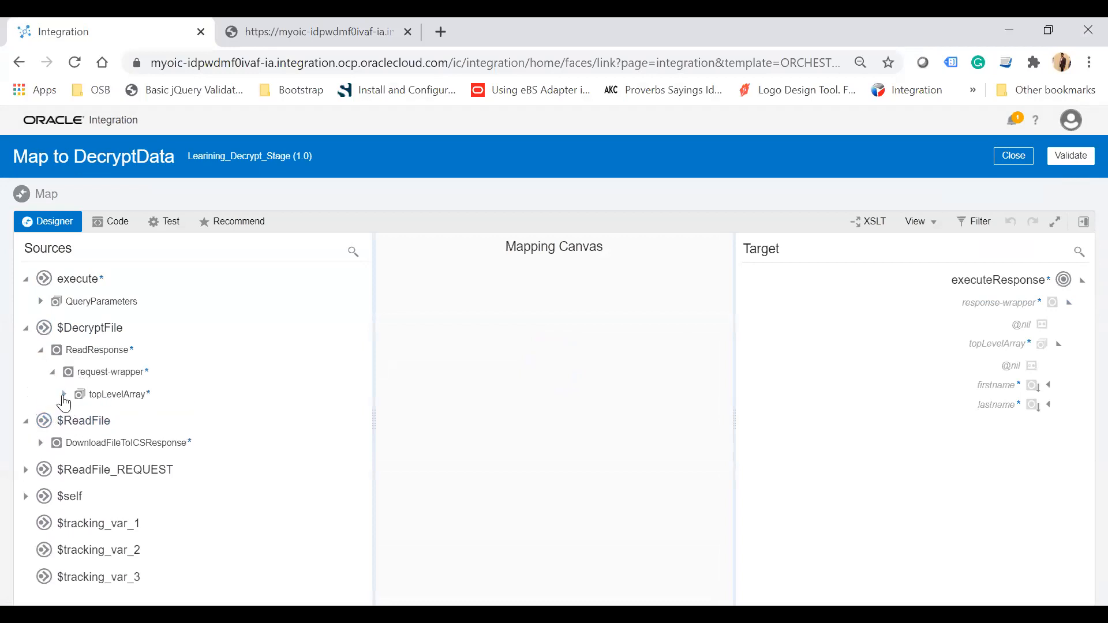
{"action": "left_click", "coordinate": [64, 394]}
{"action": "left_click_drag", "start_coordinate": [136, 396], "coordinate": [1010, 354]}
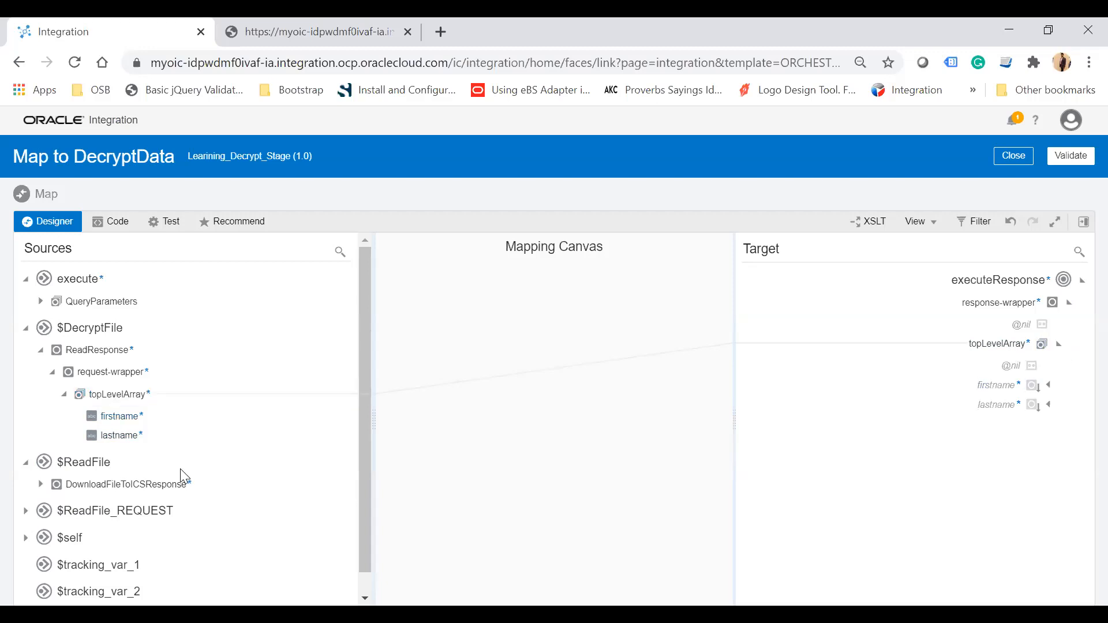
Map firstname and lastname from the DecryptFile response to the matching response fields, validate and close the mapping, and save the integration.
{"action": "left_click_drag", "start_coordinate": [124, 417], "coordinate": [1007, 386]}
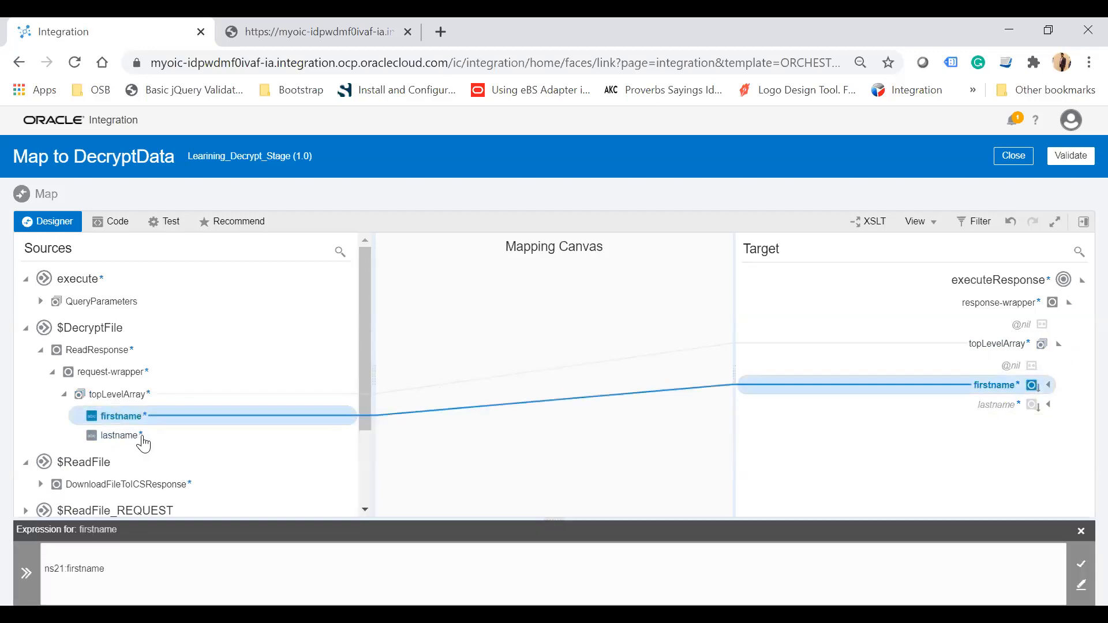
{"action": "left_click_drag", "start_coordinate": [123, 436], "coordinate": [1001, 405]}
{"action": "left_click", "coordinate": [1068, 155]}
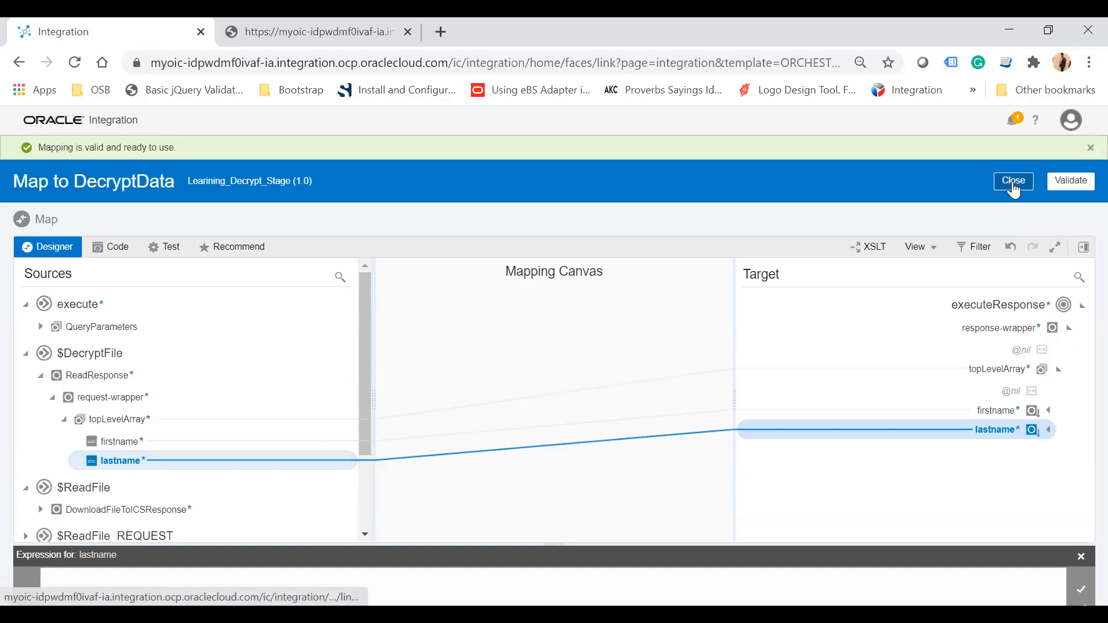
{"action": "left_click", "coordinate": [1012, 185]}
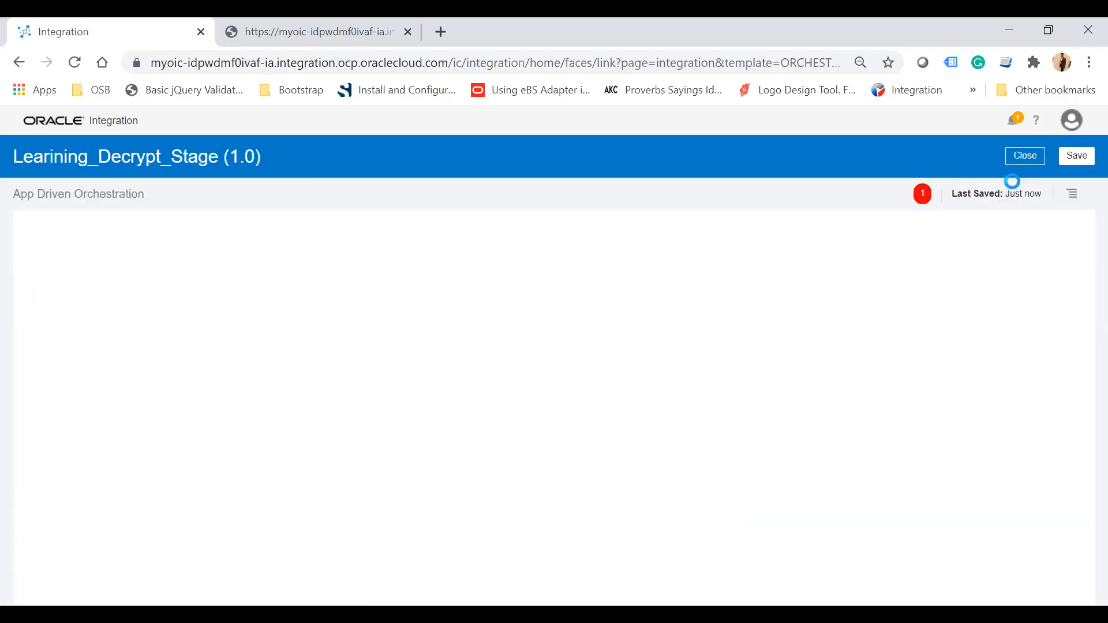
{"action": "left_click", "coordinate": [1077, 157]}
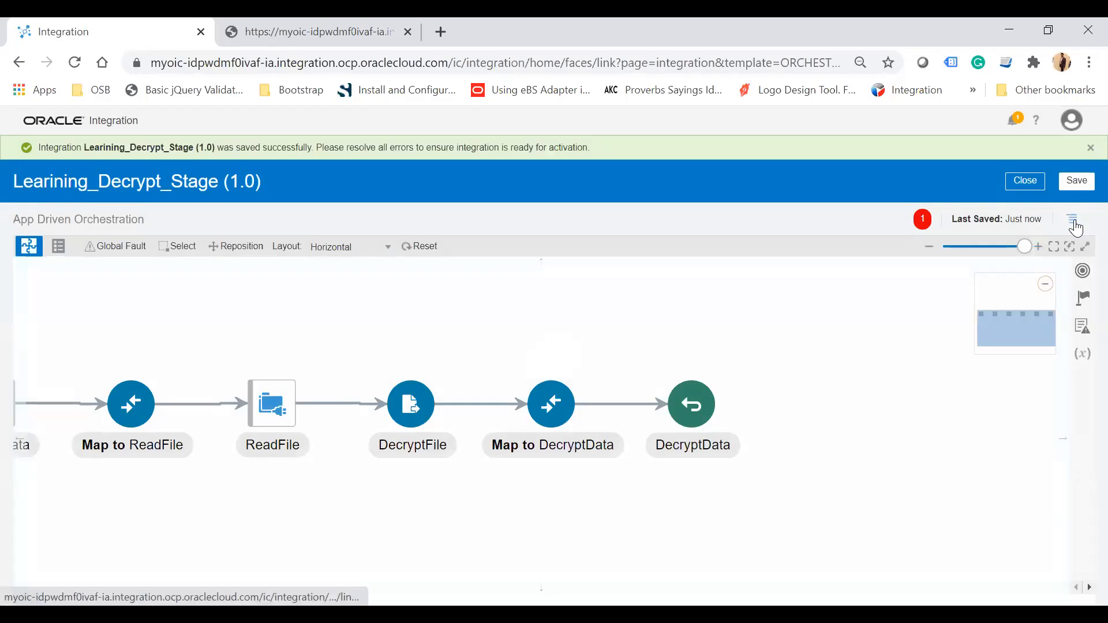
Set filename as the primary business identifier for tracking, then save and close the integration.
{"action": "left_click", "coordinate": [1076, 228]}
{"action": "left_click", "coordinate": [1038, 237]}
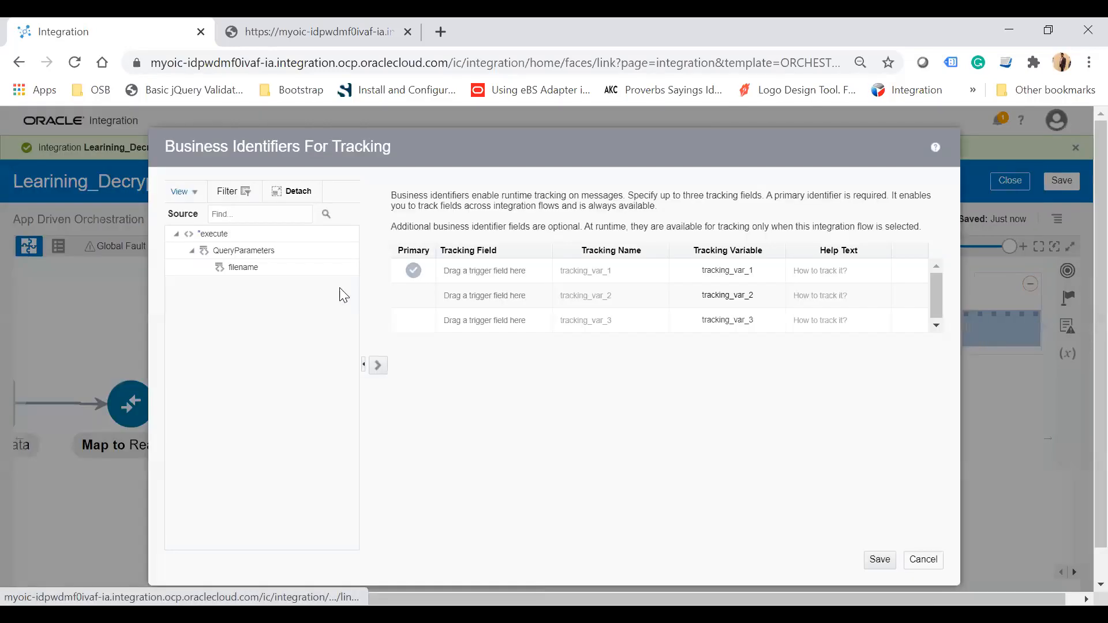
{"action": "left_click_drag", "start_coordinate": [272, 267], "coordinate": [478, 276]}
{"action": "left_click", "coordinate": [878, 561]}
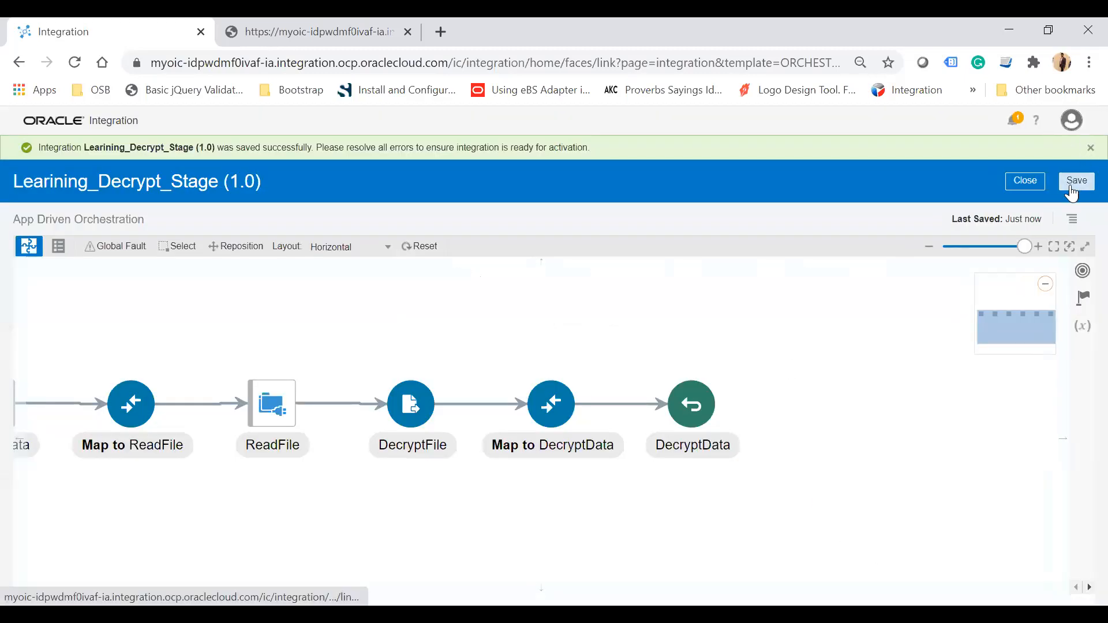
{"action": "left_click", "coordinate": [1070, 186]}
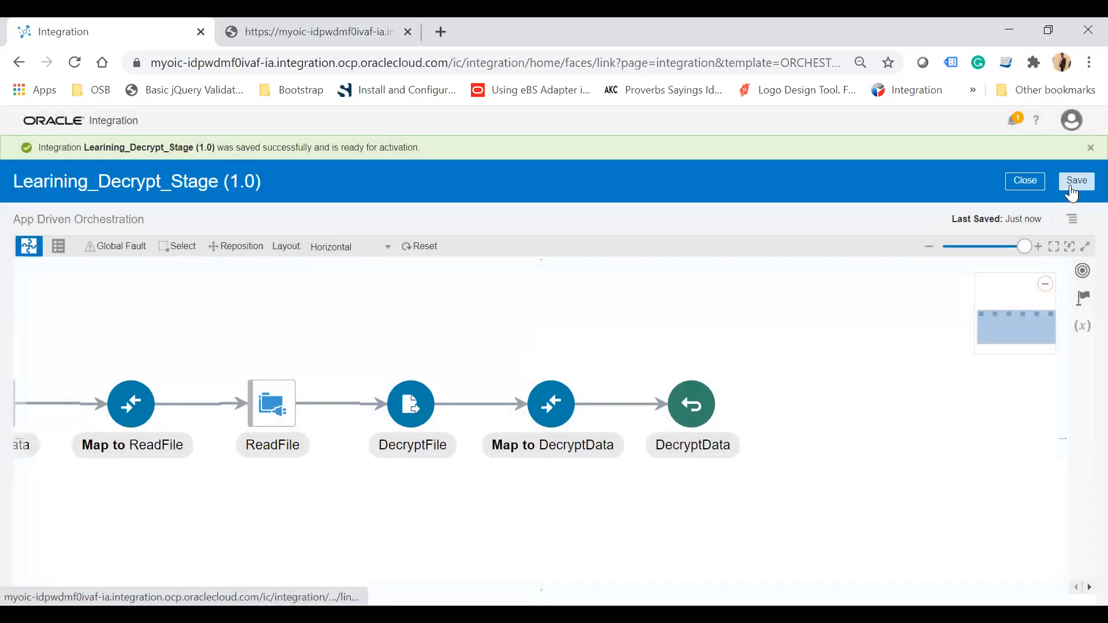
{"action": "left_click", "coordinate": [1032, 185]}
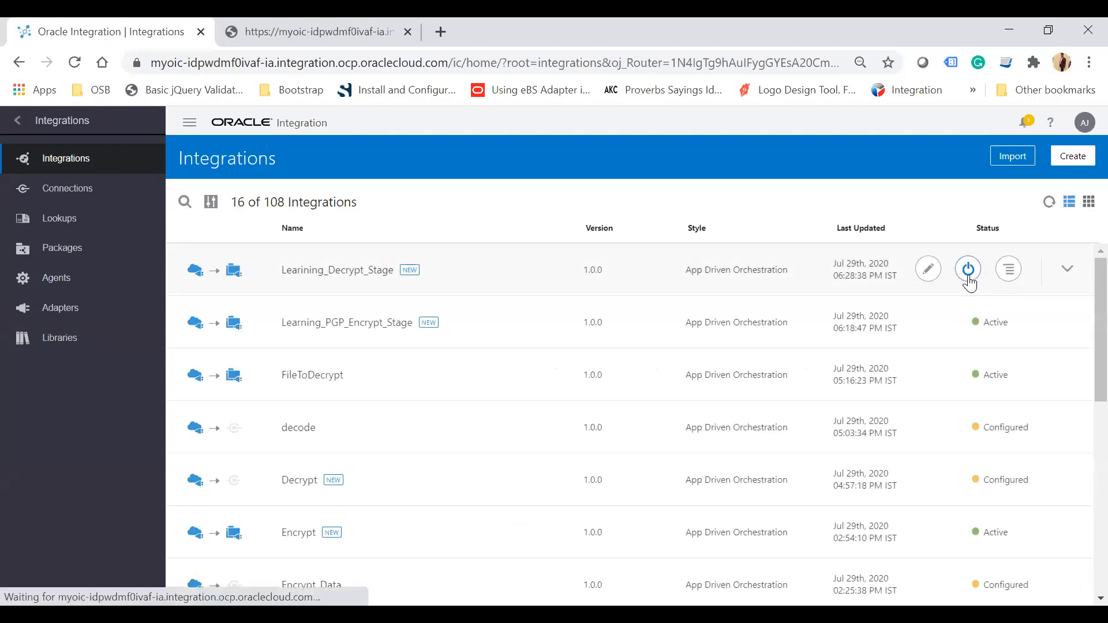
Activate the Learining_Decrypt_Stage integration with tracing enabled and the payload included.
{"action": "left_click", "coordinate": [969, 277]}
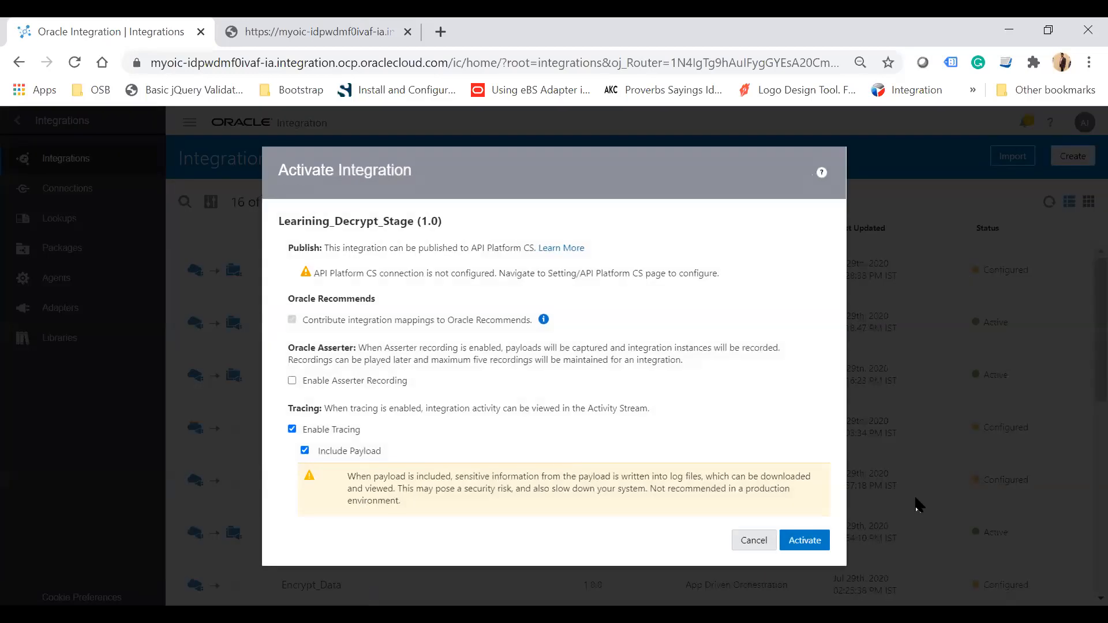
{"action": "left_click", "coordinate": [818, 542]}
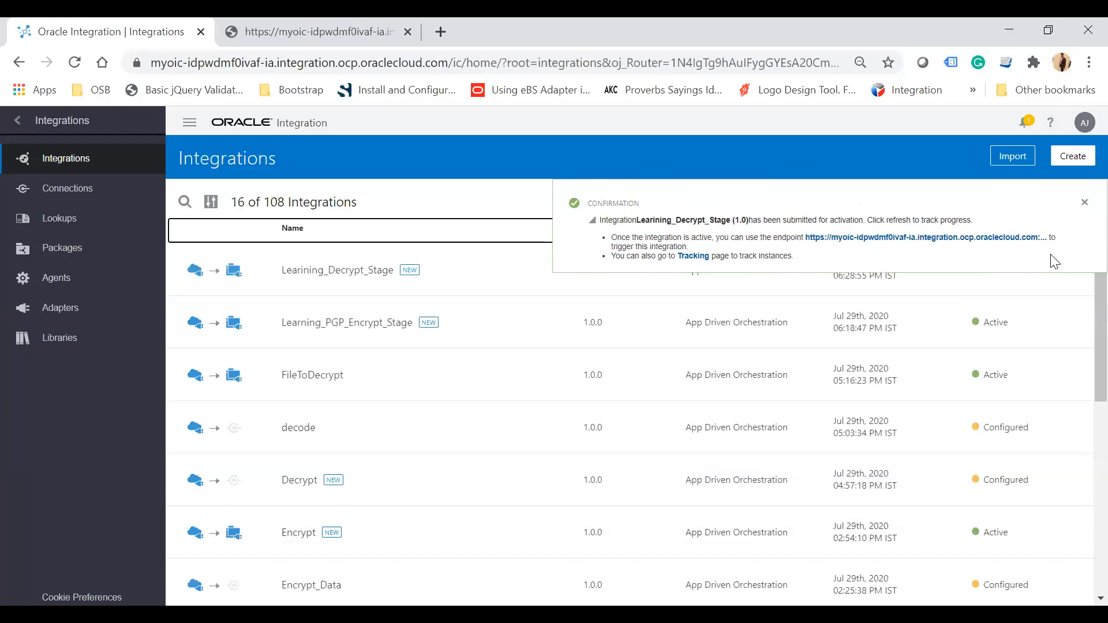
{"action": "left_click", "coordinate": [1084, 202]}
Copy the endpoint URL from the Learining_Decrypt_Stage endpoint page and use it in Postman as a GET request with filename new.csv.
{"action": "mouse_move", "coordinate": [967, 272]}
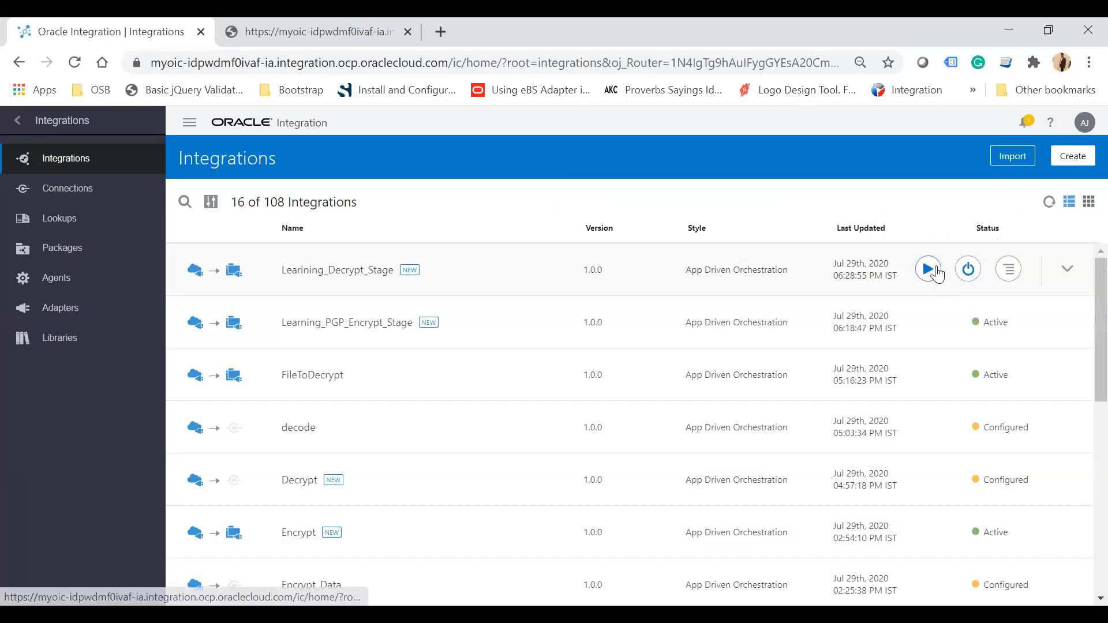
{"action": "left_click", "coordinate": [928, 269]}
{"action": "left_click", "coordinate": [844, 318]}
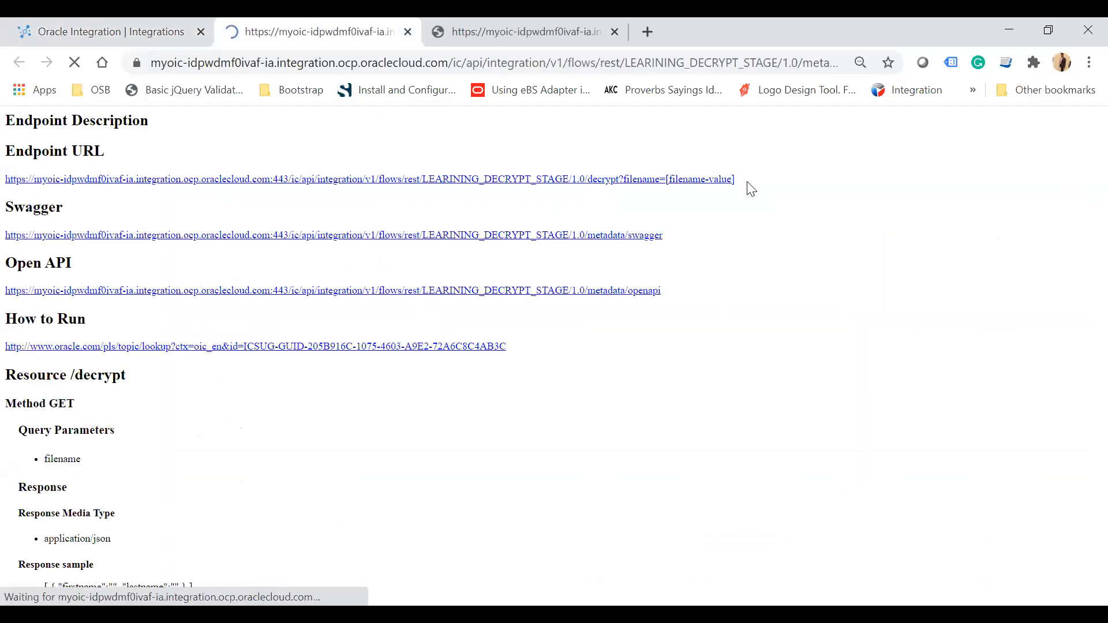
{"action": "left_click_drag", "start_coordinate": [753, 183], "coordinate": [1, 183]}
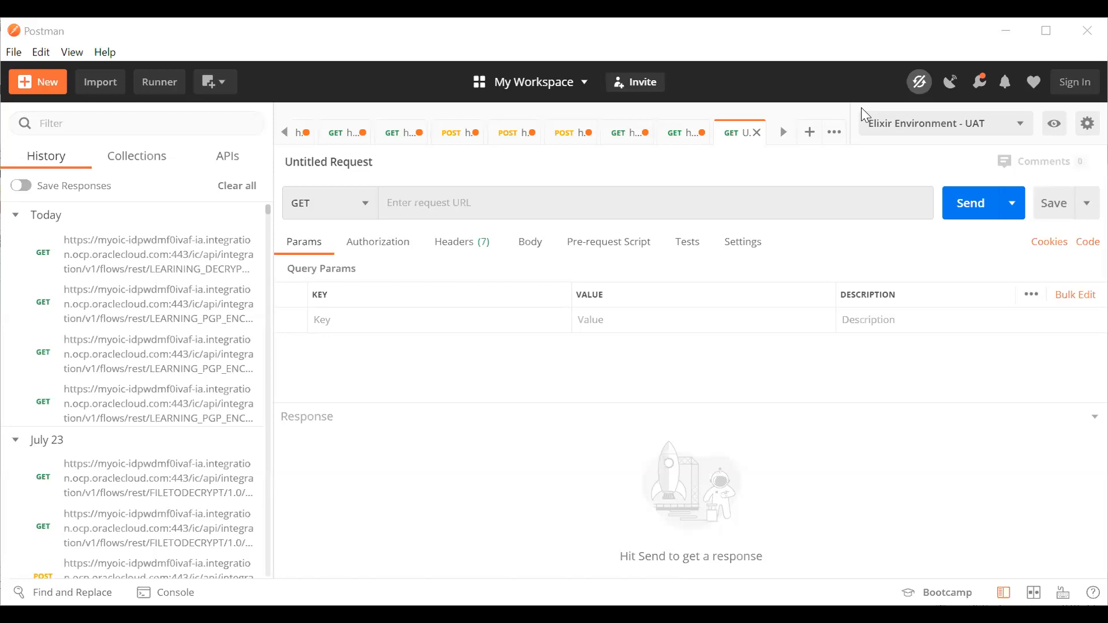
{"action": "left_click", "coordinate": [513, 208]}
{"action": "key", "text": "ctrl+v"}
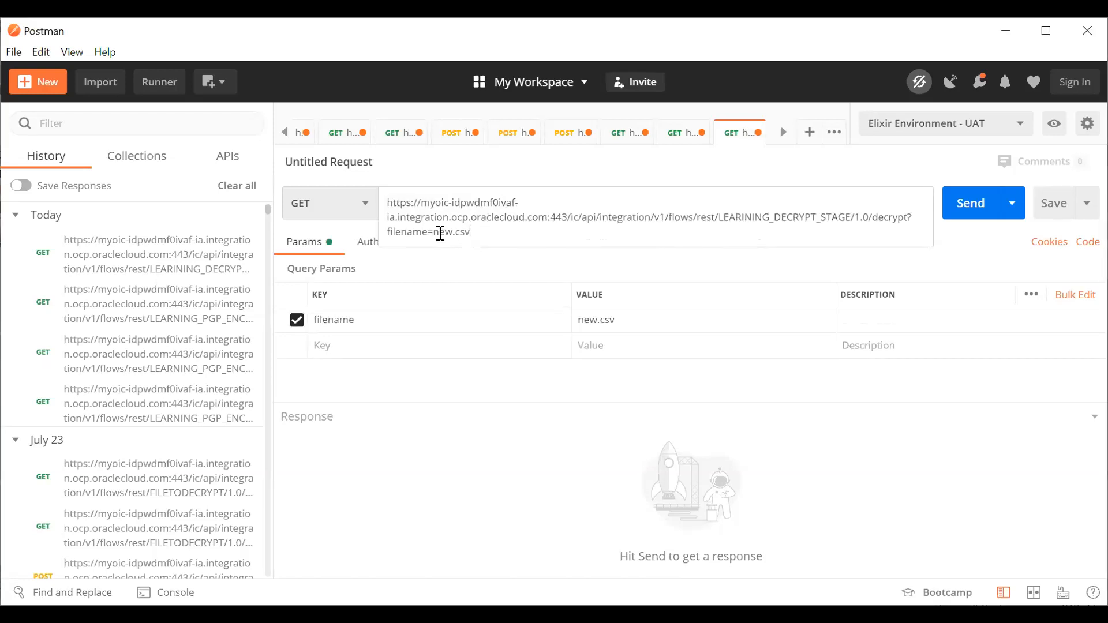
{"action": "left_click_drag", "start_coordinate": [435, 231], "coordinate": [498, 228]}
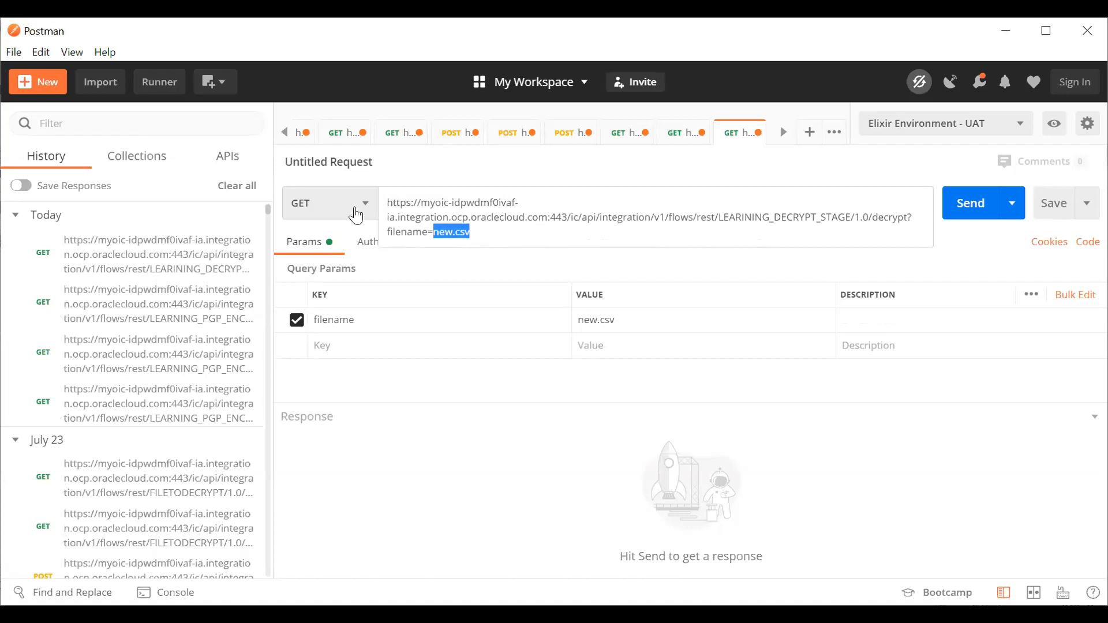
{"action": "left_click", "coordinate": [356, 216]}
{"action": "left_click", "coordinate": [356, 216]}
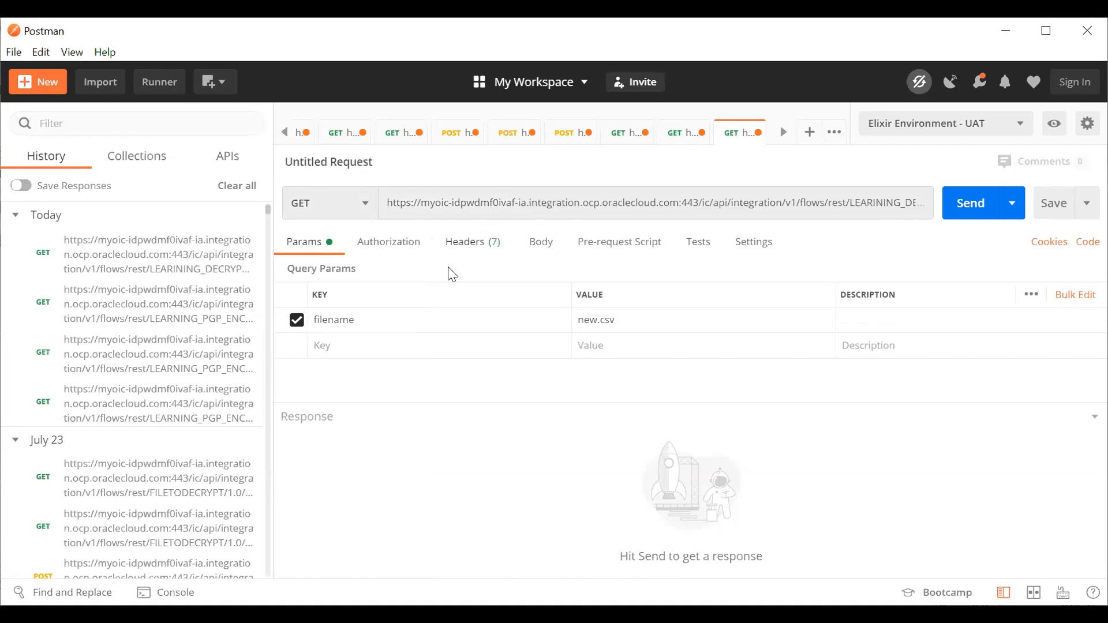
Set the request's authorization type to Basic Auth.
{"action": "left_click", "coordinate": [399, 250]}
{"action": "left_click", "coordinate": [381, 312]}
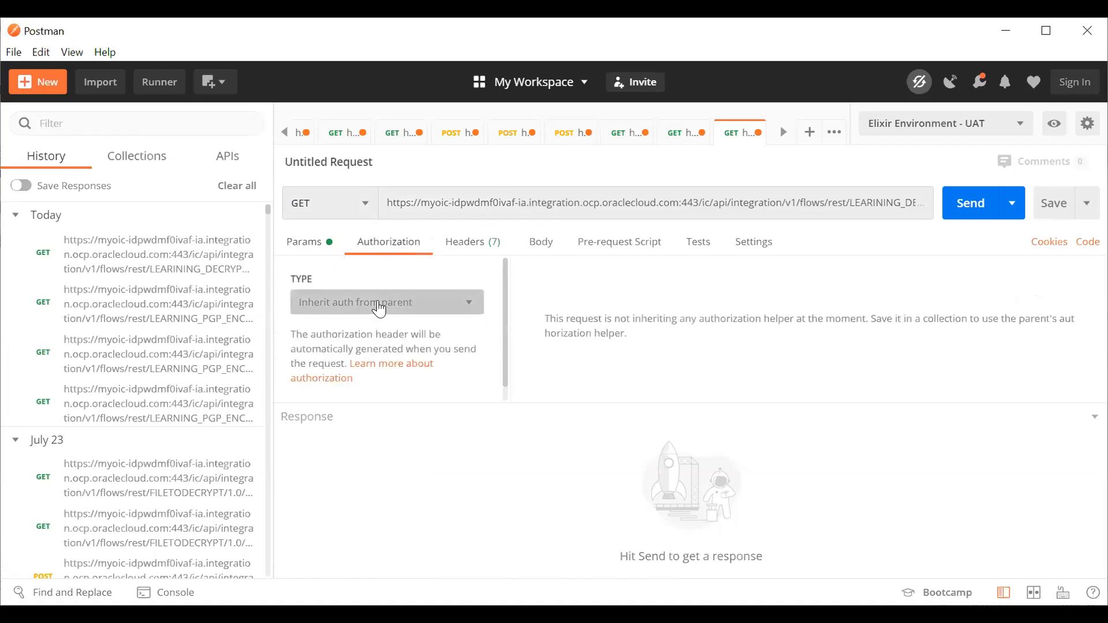
{"action": "left_click", "coordinate": [335, 444]}
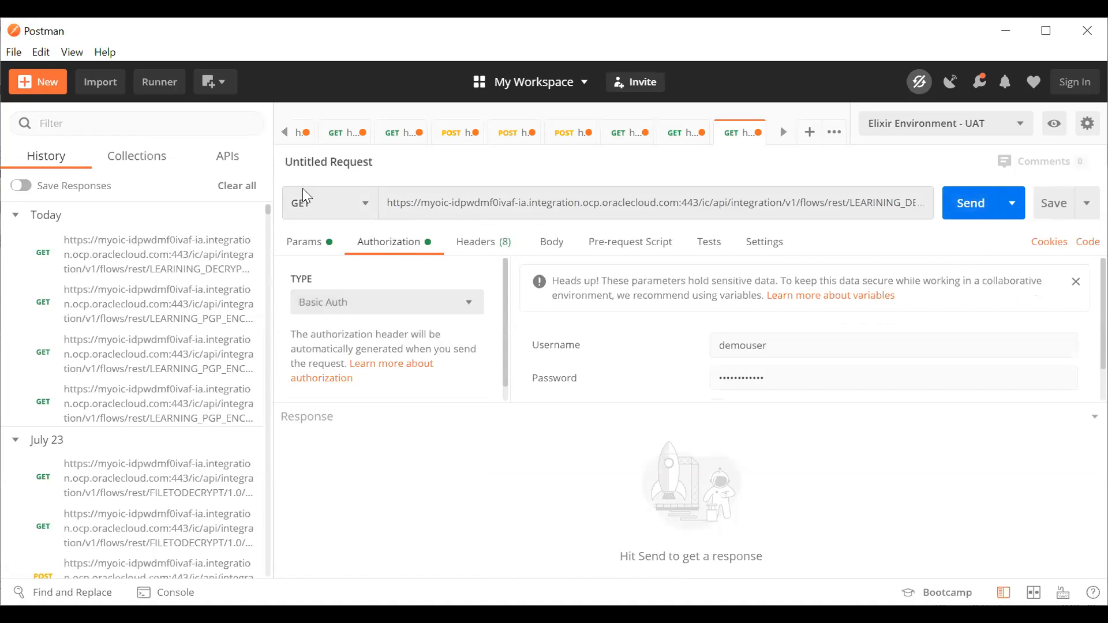
Check the encrypted content of new.csv in the WinSCP editor against the filename in the request URL.
{"action": "left_click", "coordinate": [677, 205]}
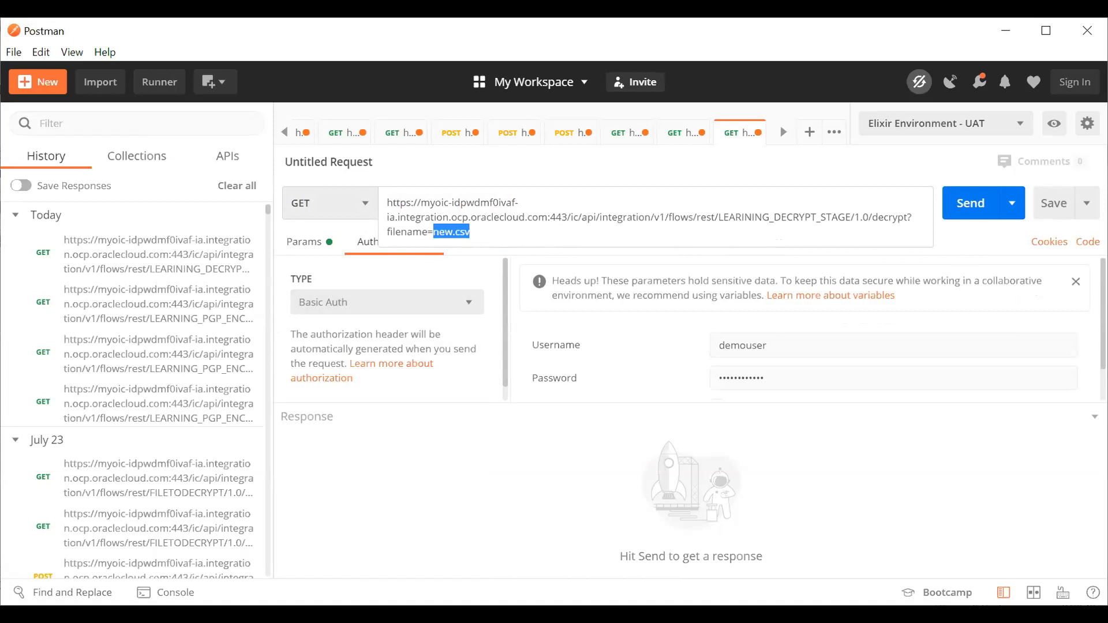
{"action": "key", "text": "alt+Tab"}
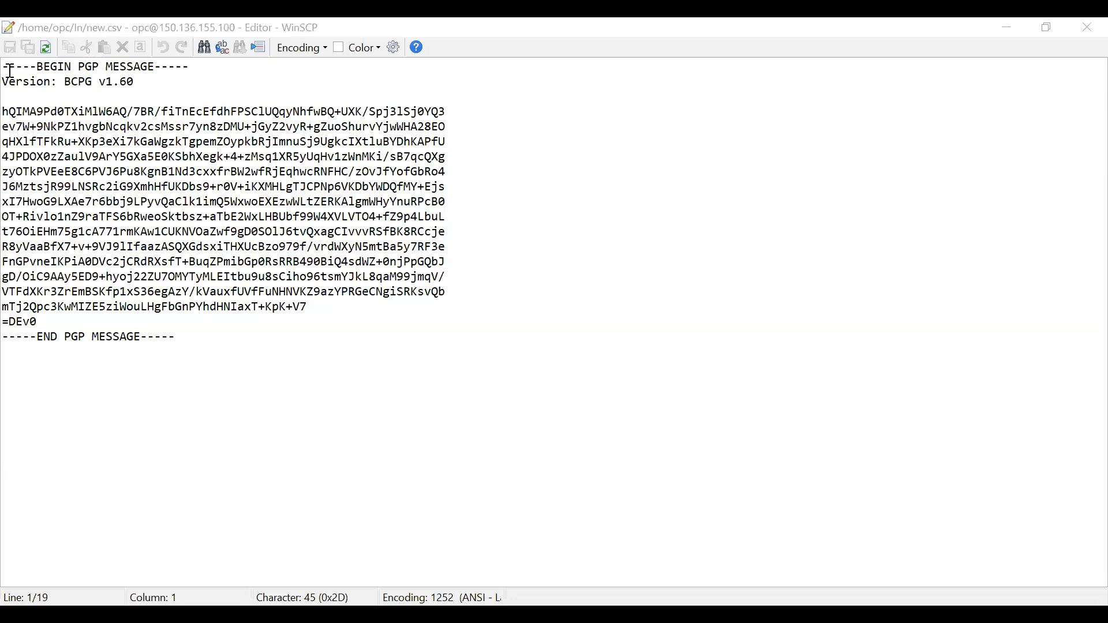
{"action": "left_click", "coordinate": [211, 356]}
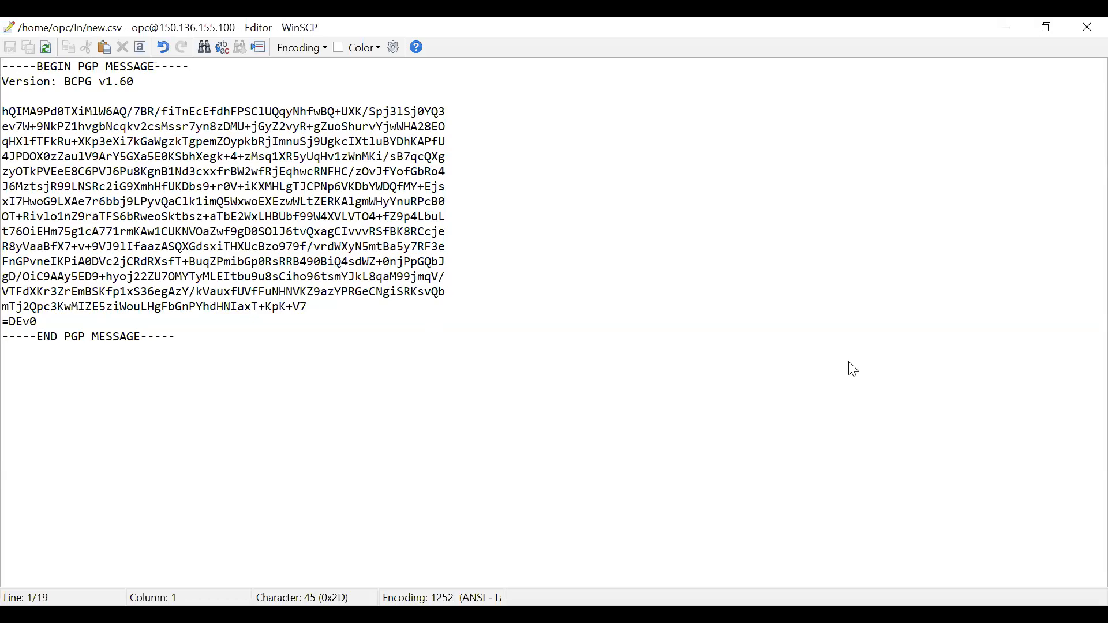
{"action": "key", "text": "alt+Tab"}
Send the decrypt request in Postman and examine the firstname and lastname entries in the JSON response.
{"action": "left_click", "coordinate": [966, 204]}
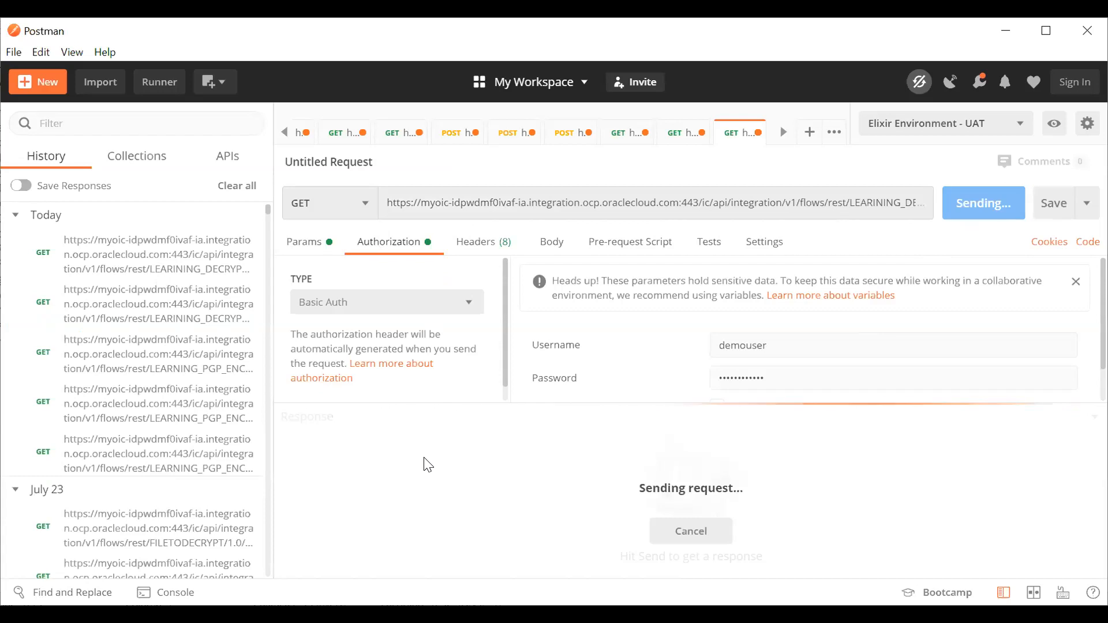
{"action": "double_click", "coordinate": [439, 504]}
{"action": "scroll", "coordinate": [594, 518], "scroll_direction": "down", "scroll_amount": 1}
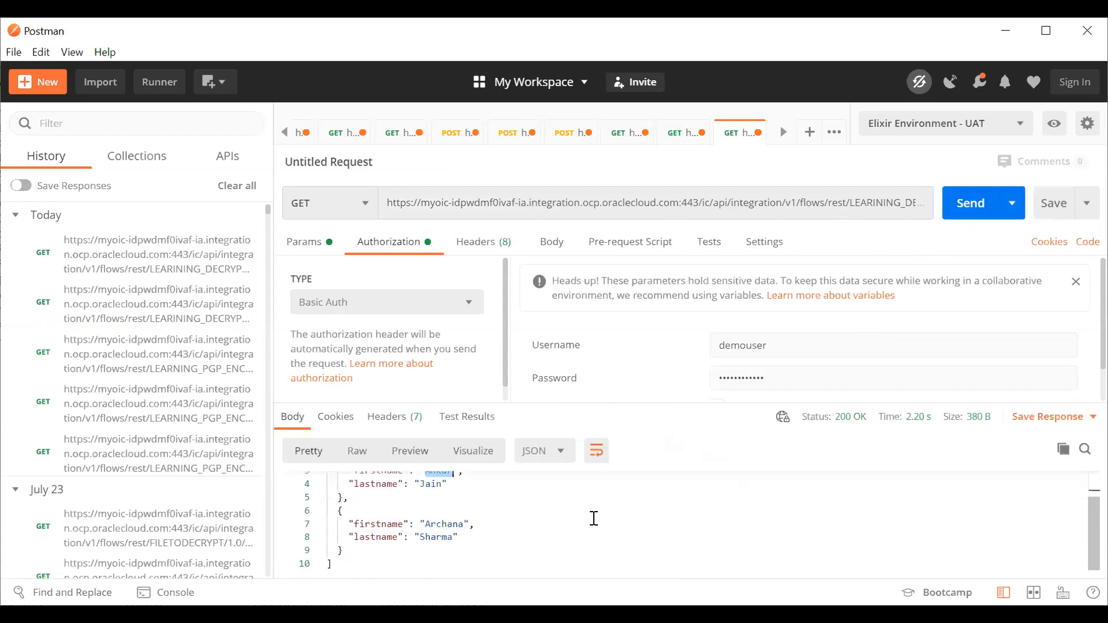